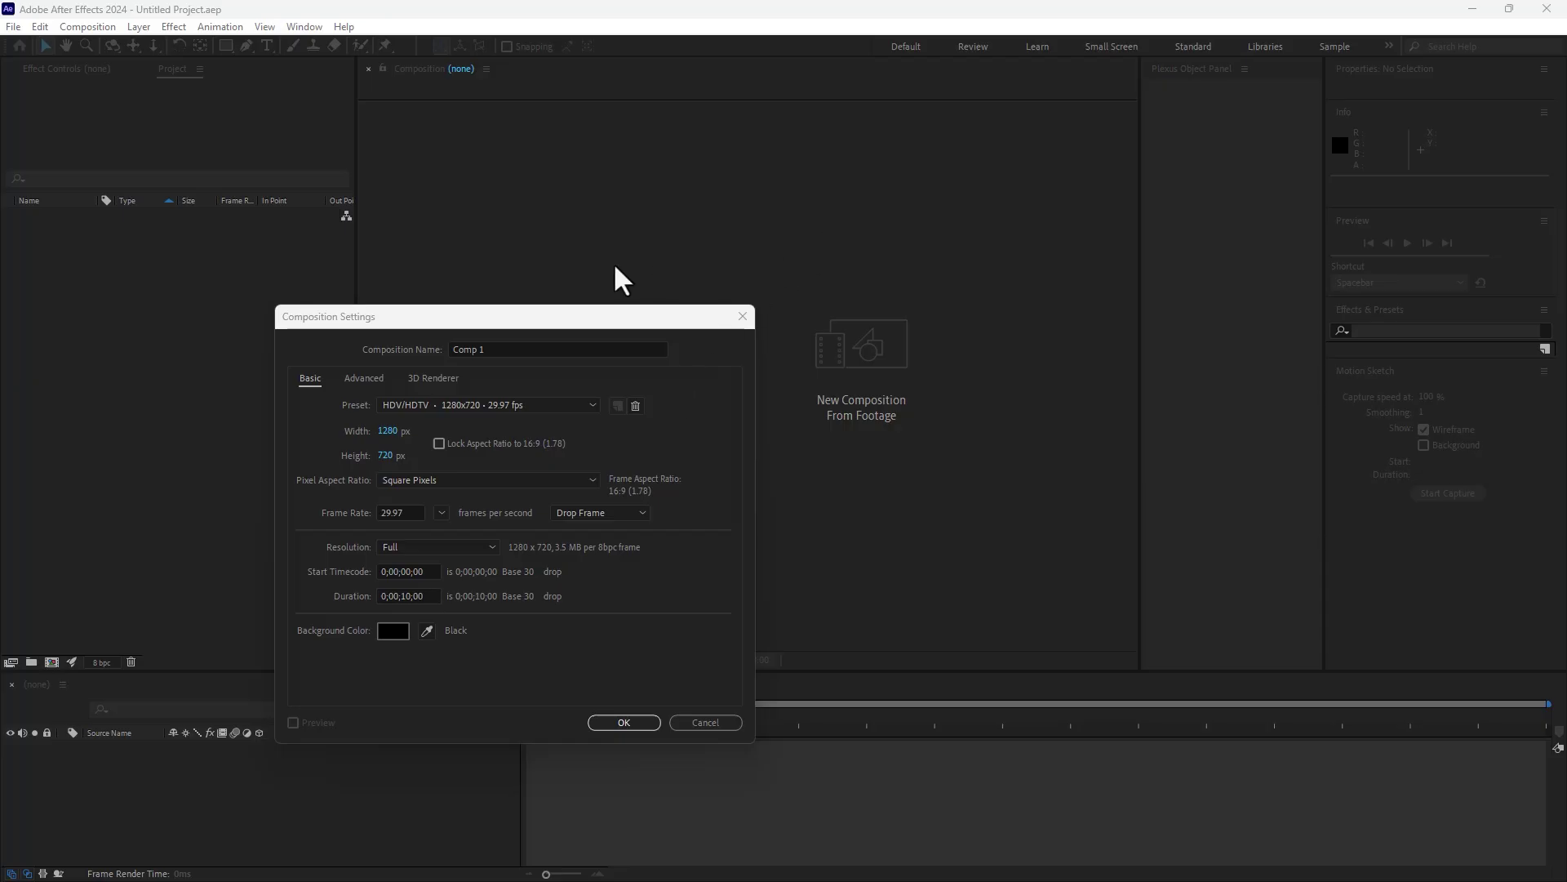
- Confirm the 1280×720, 29.97 fps News Globe composition and fit it to the viewer
{"action": "left_click", "coordinate": [640, 724]}
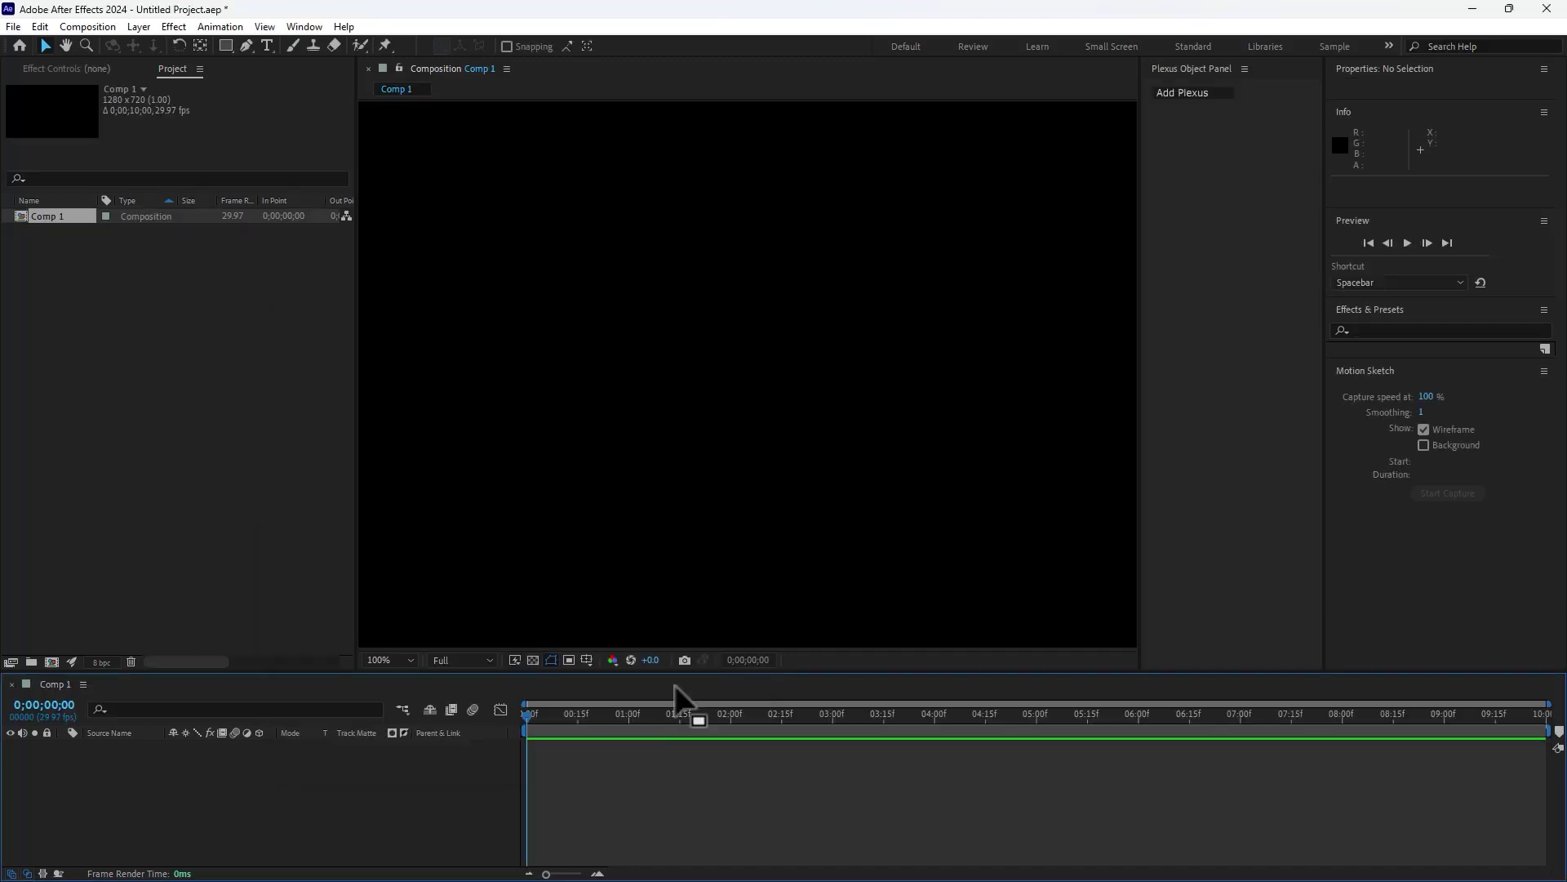
{"action": "left_click", "coordinate": [390, 661]}
{"action": "left_click", "coordinate": [385, 384]}
{"action": "type", "text": "News Globe"}
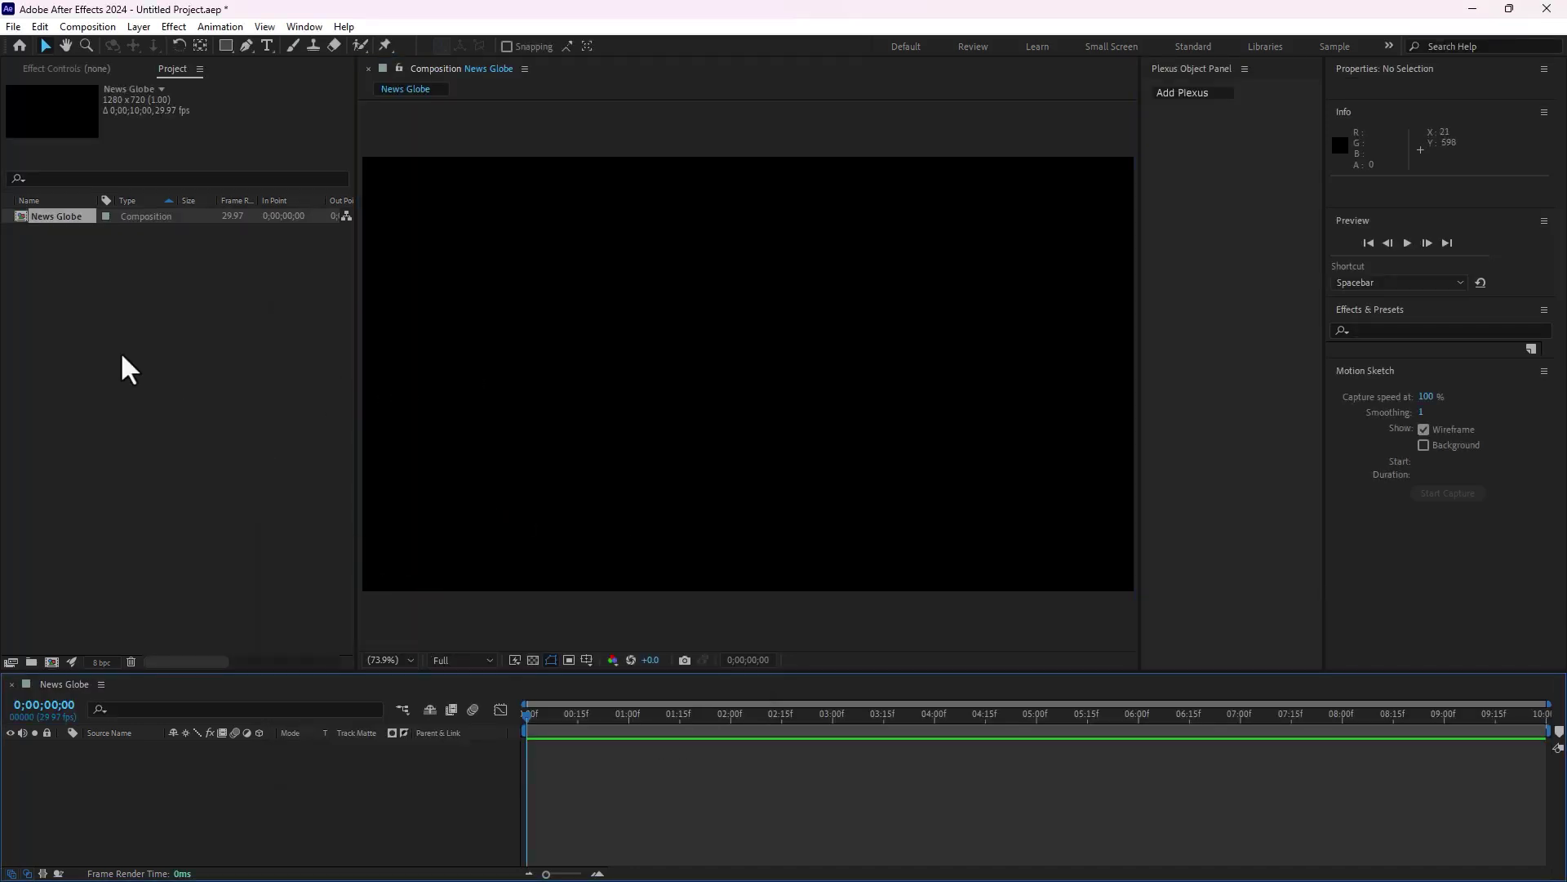
- Import the world-map silhouette JPG from the Workflow folder and add it to News Globe
{"action": "double_click", "coordinate": [310, 462]}
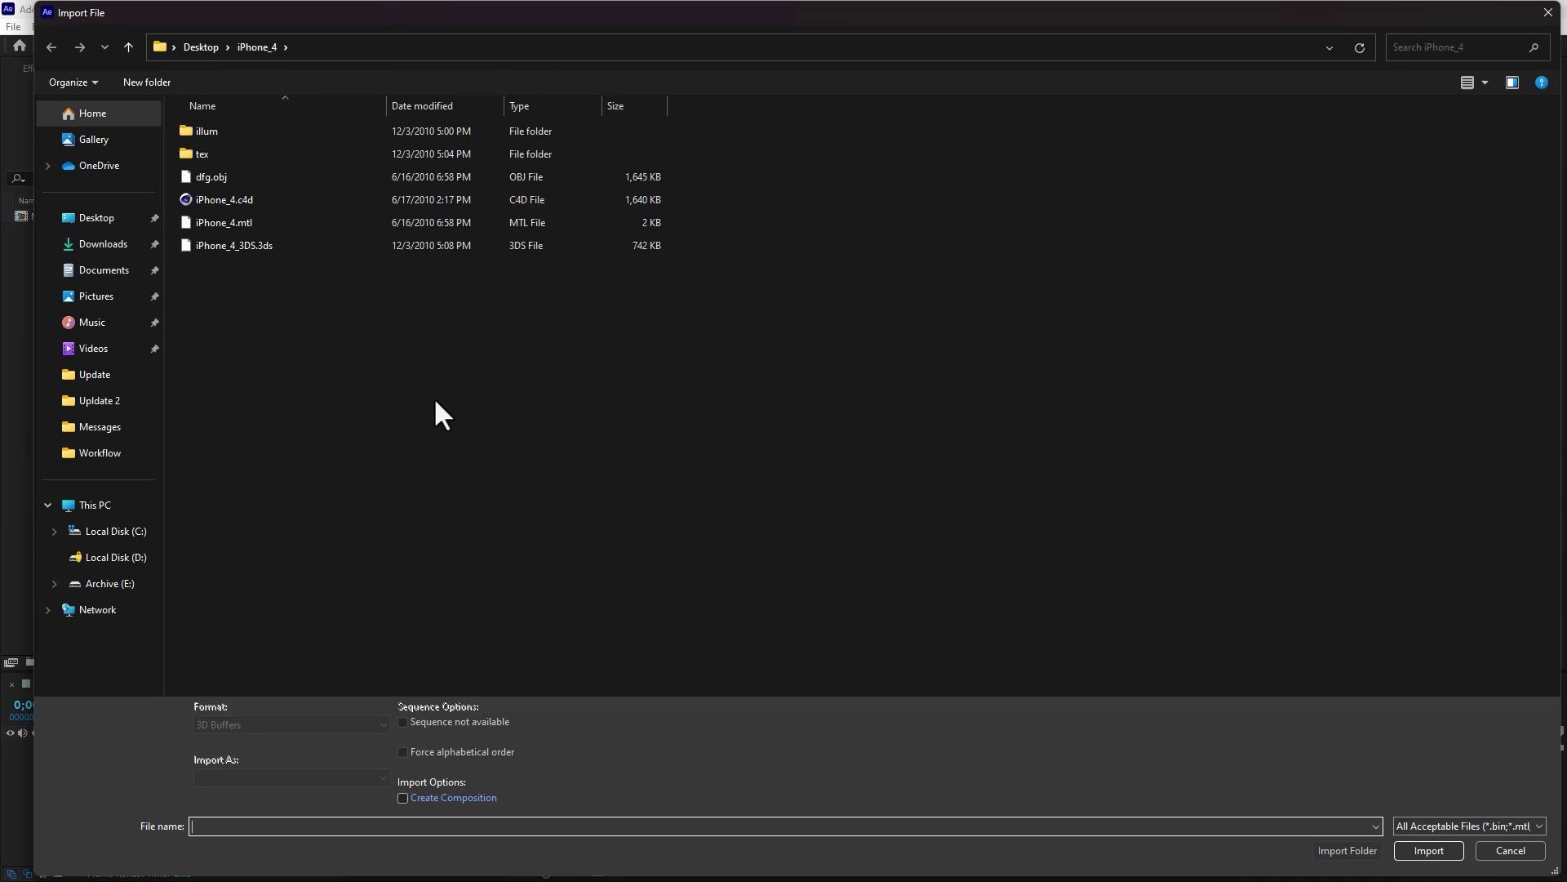
{"action": "left_click", "coordinate": [107, 463]}
{"action": "double_click", "coordinate": [1203, 433]}
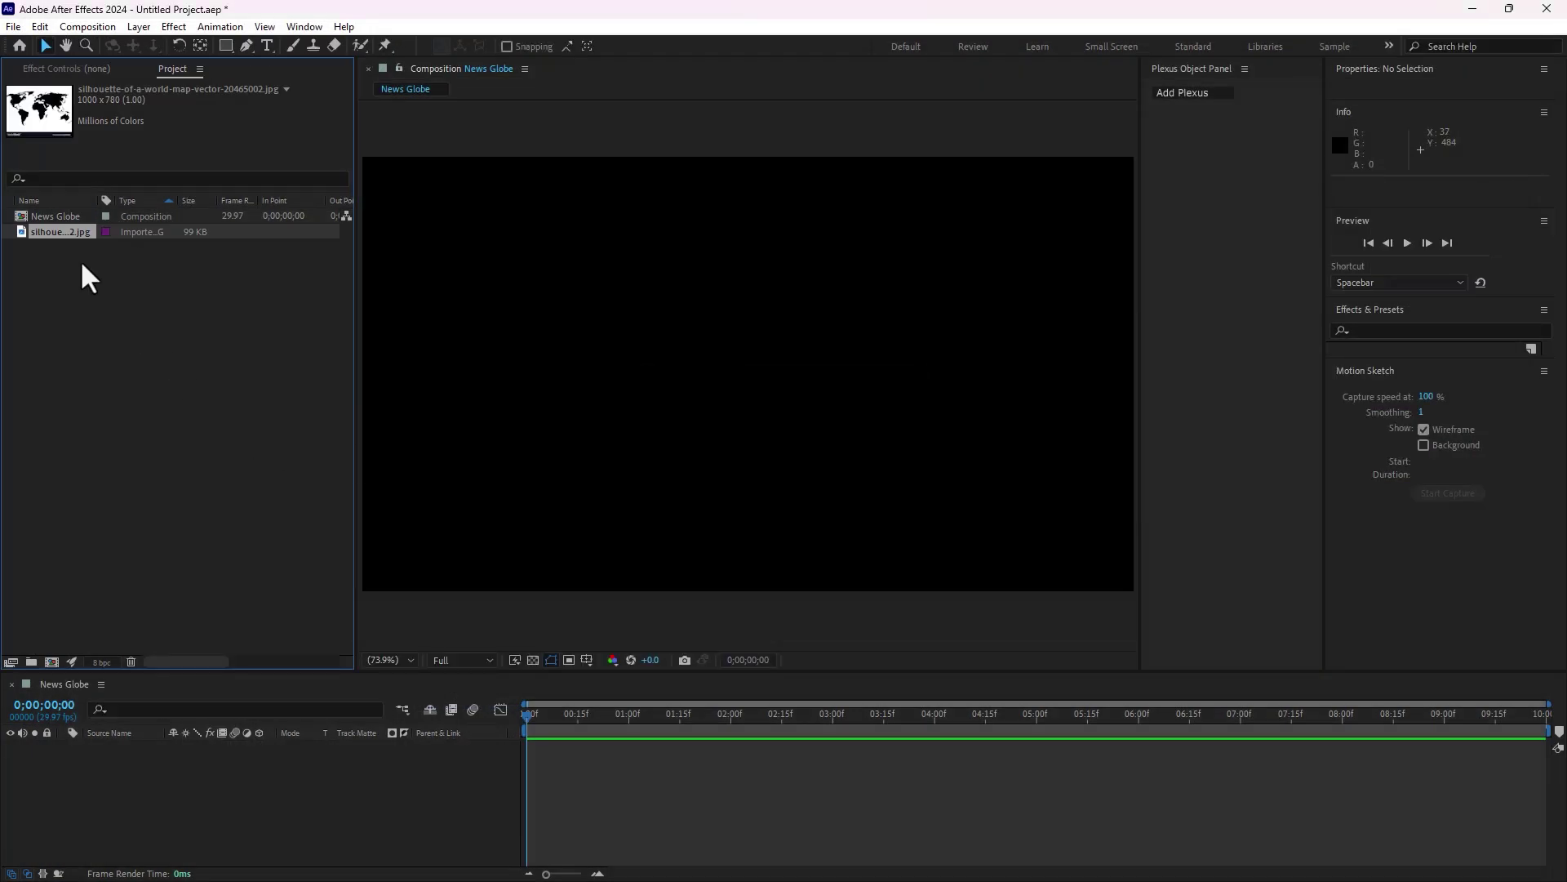
{"action": "left_click_drag", "start_coordinate": [60, 231], "coordinate": [758, 395]}
- Scale the map layer to 127% and shift it slightly lower and right to fill the frame
{"action": "key", "text": "s"}
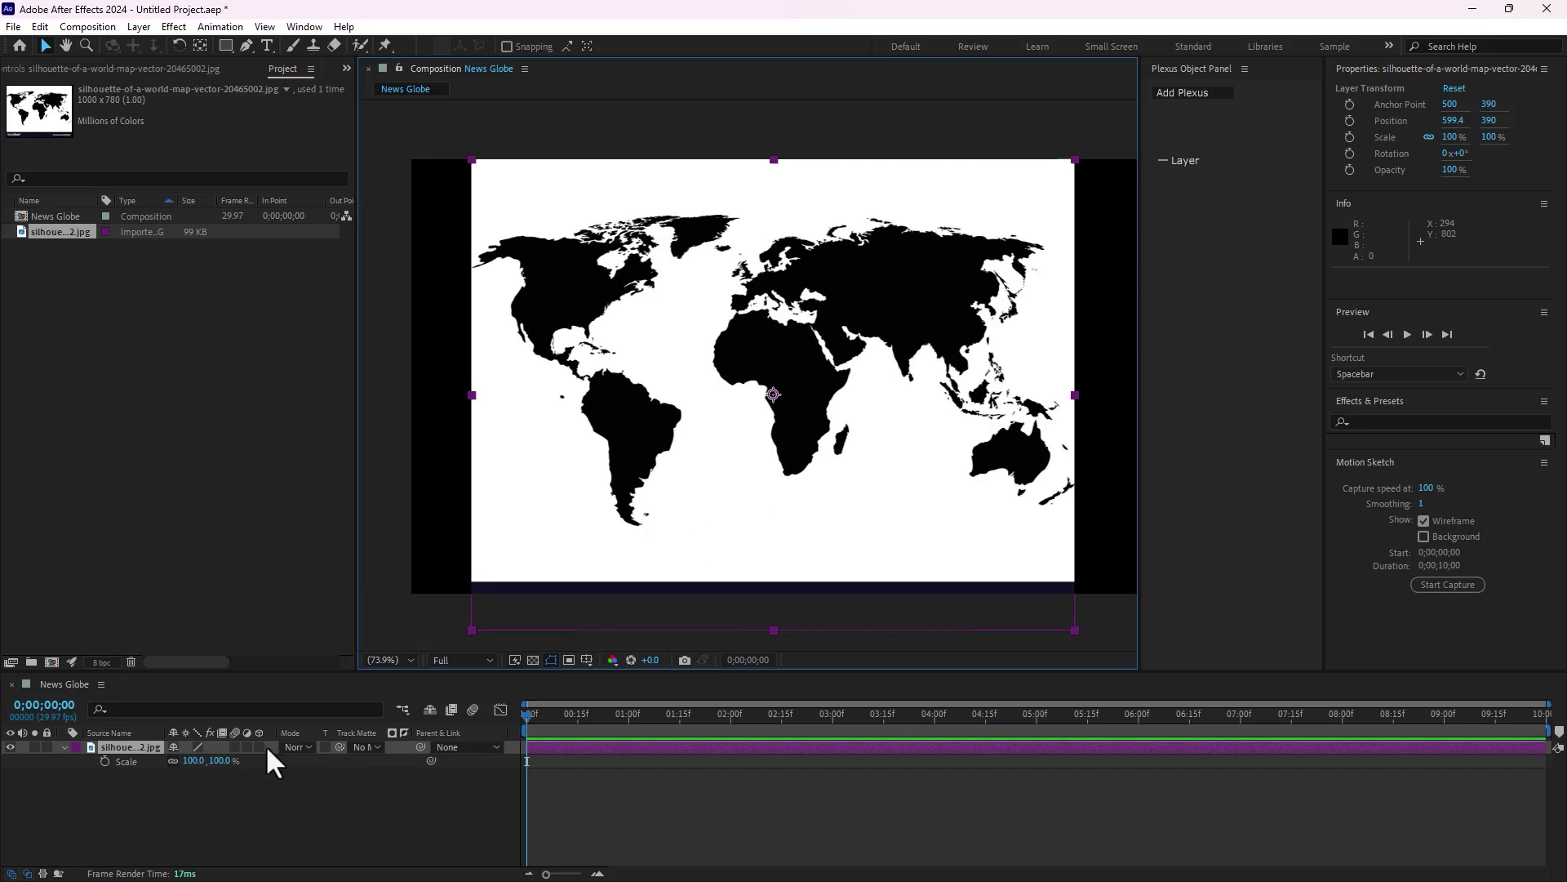
{"action": "left_click_drag", "start_coordinate": [234, 759], "coordinate": [312, 725]}
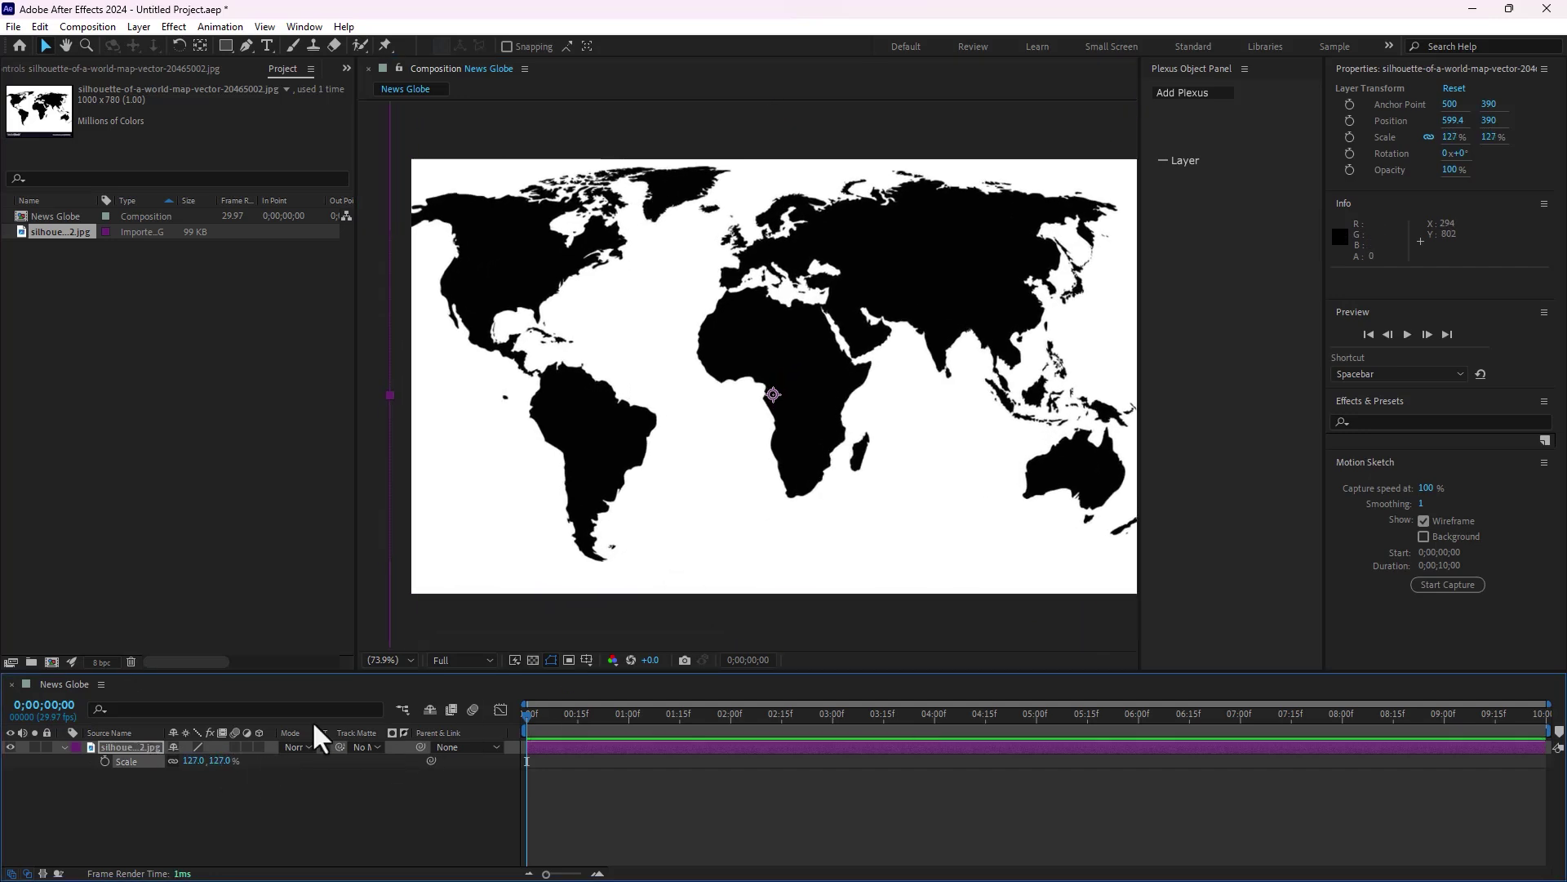
{"action": "left_click_drag", "start_coordinate": [854, 438], "coordinate": [890, 454]}
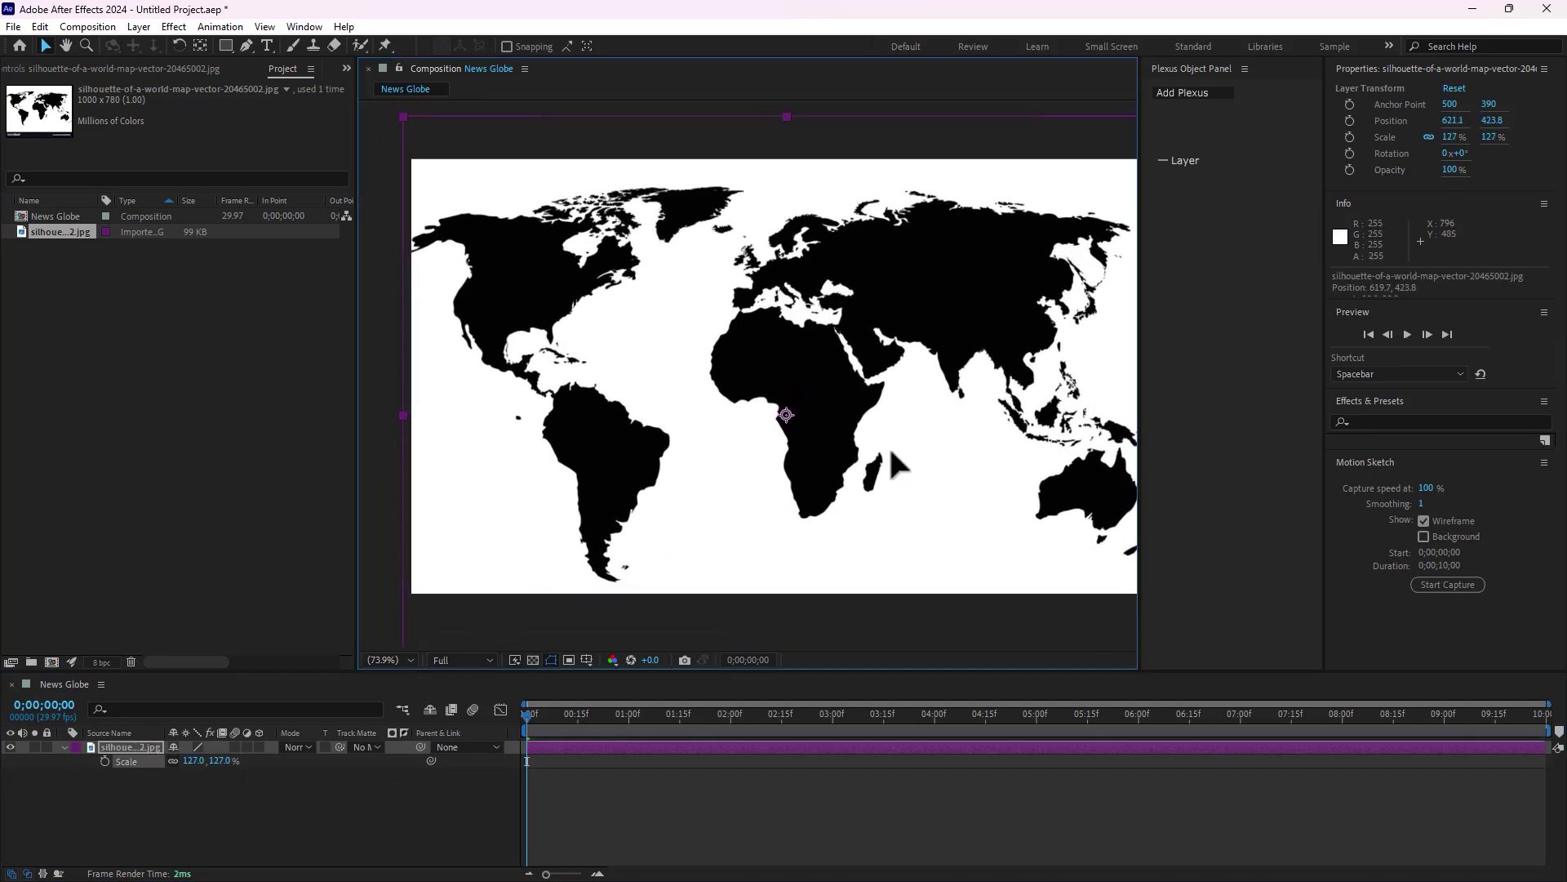
{"action": "left_click", "coordinate": [1433, 422]}
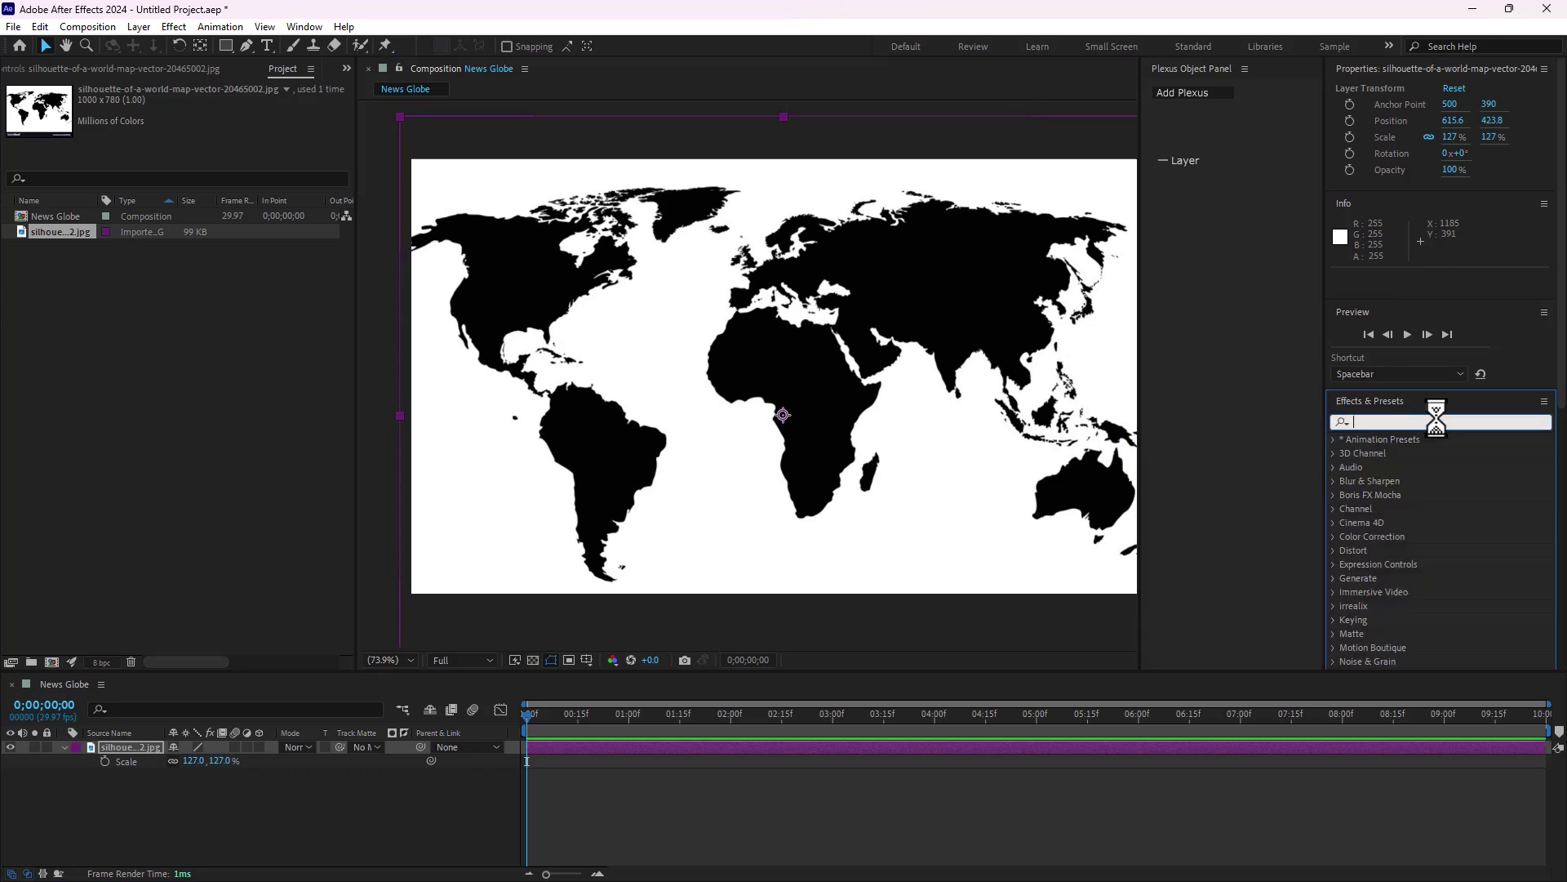
- Apply Linear Color Key to the map with the white background as key colour
{"action": "type", "text": "lienar"}
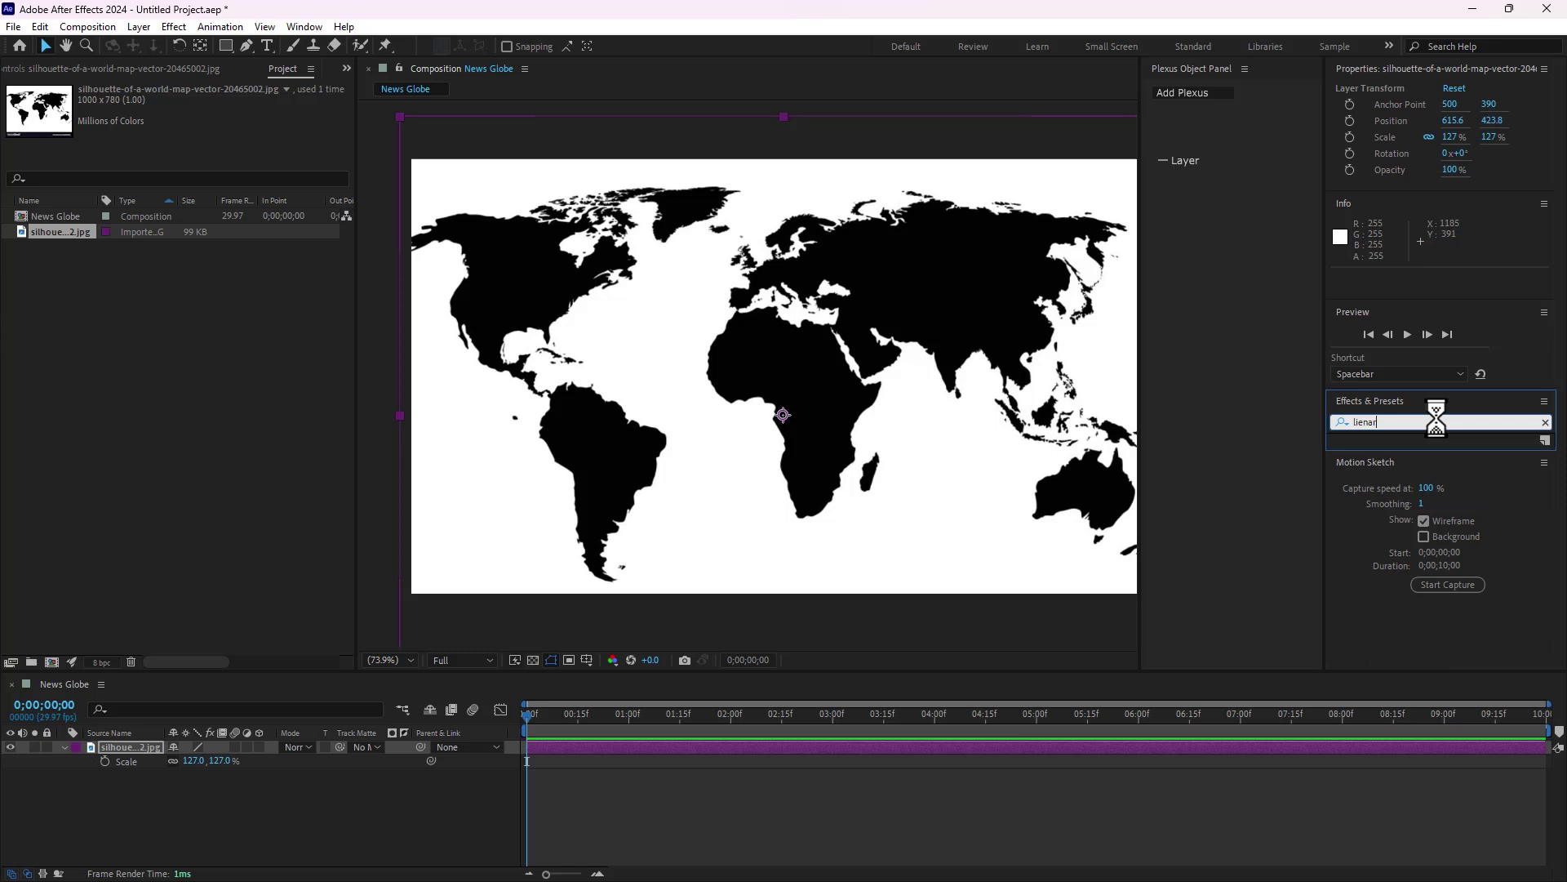
{"action": "key", "text": "BackSpace"}
{"action": "key", "text": "BackSpace"}
{"action": "key", "text": "BackSpace"}
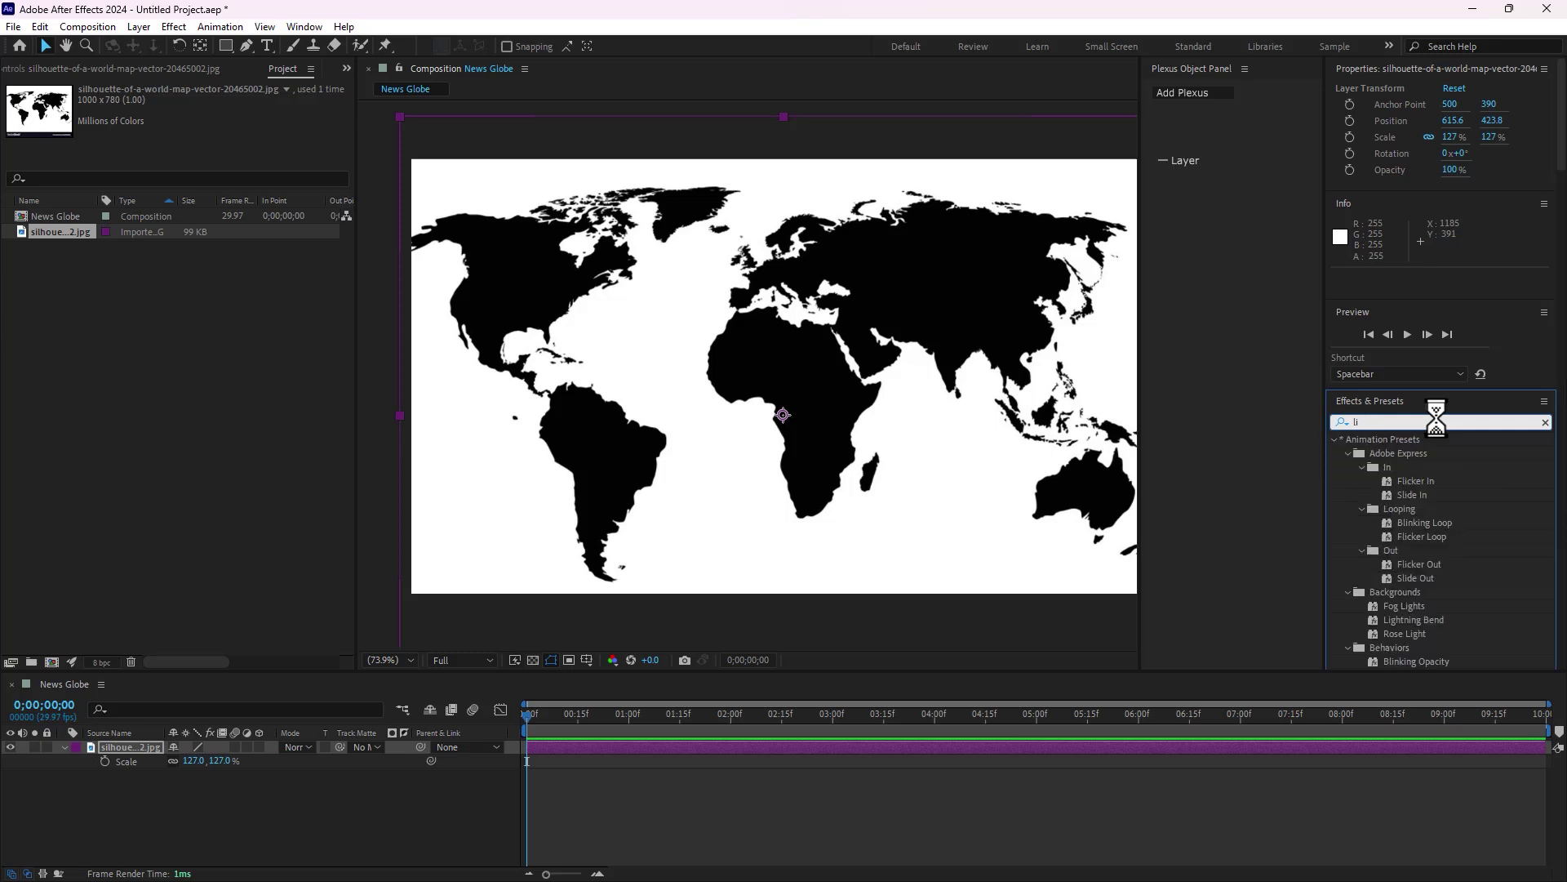
{"action": "type", "text": "near"}
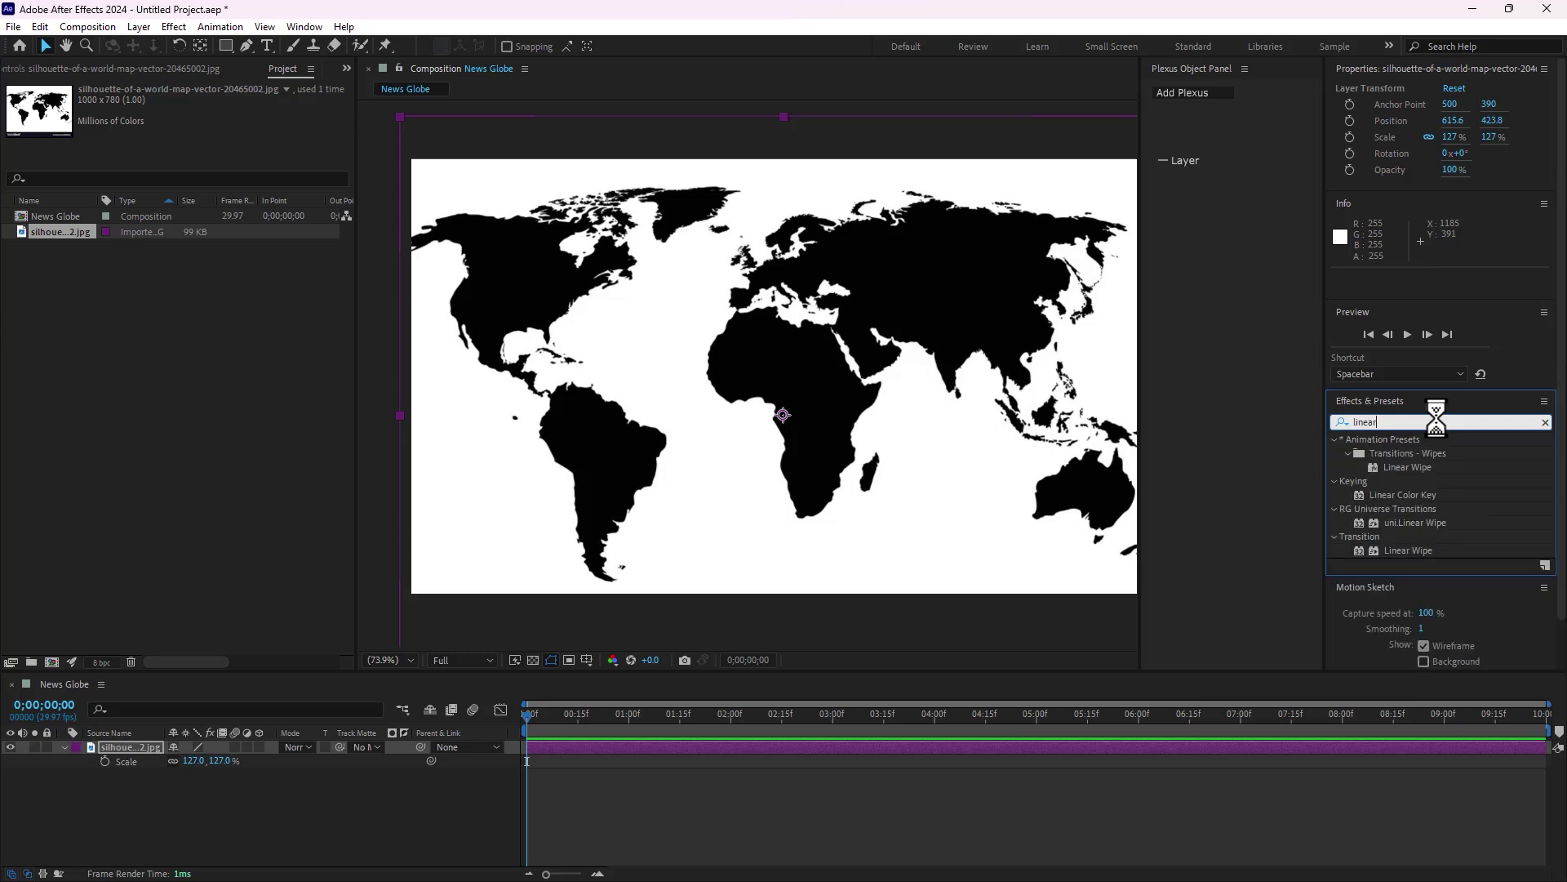
{"action": "double_click", "coordinate": [1411, 467]}
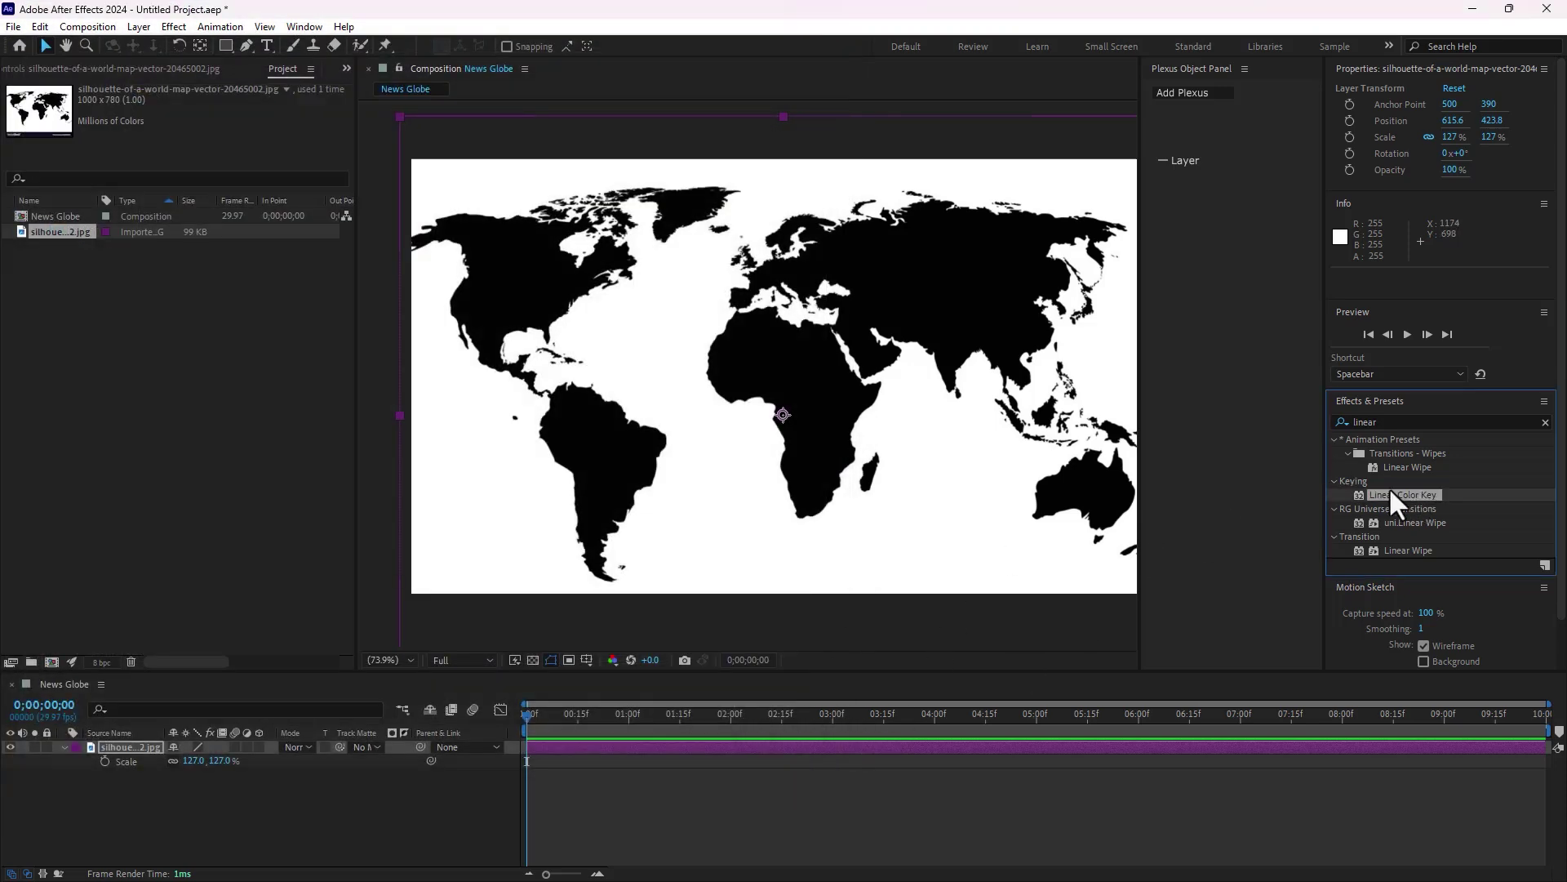
{"action": "double_click", "coordinate": [1392, 493]}
{"action": "left_click", "coordinate": [220, 233]}
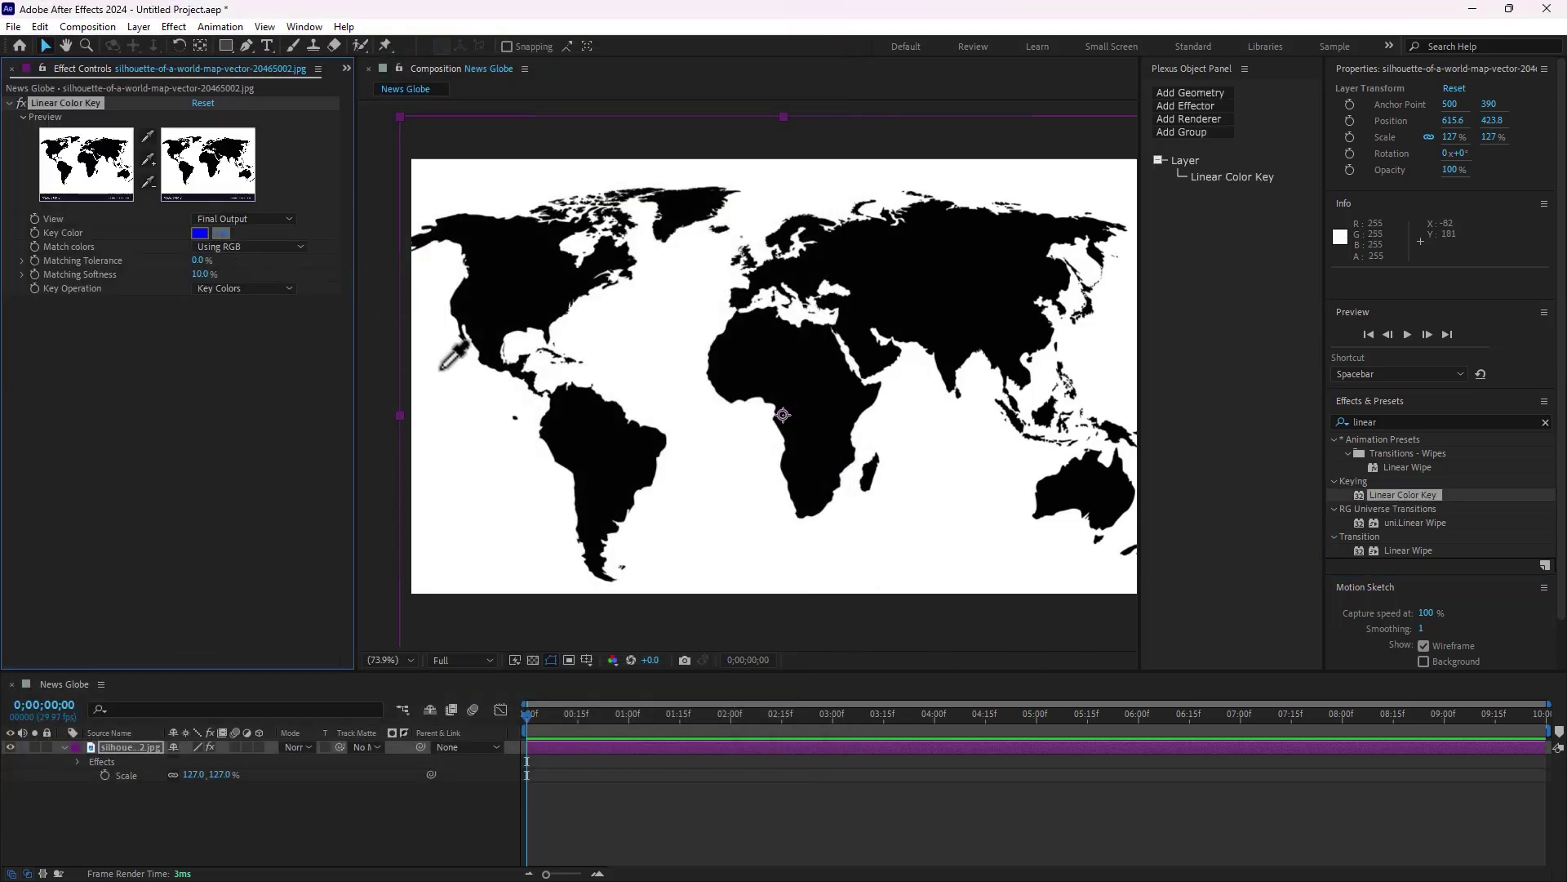
{"action": "left_click", "coordinate": [749, 516]}
- Add a Matte Choker effect to the map layer
{"action": "left_click", "coordinate": [1413, 422]}
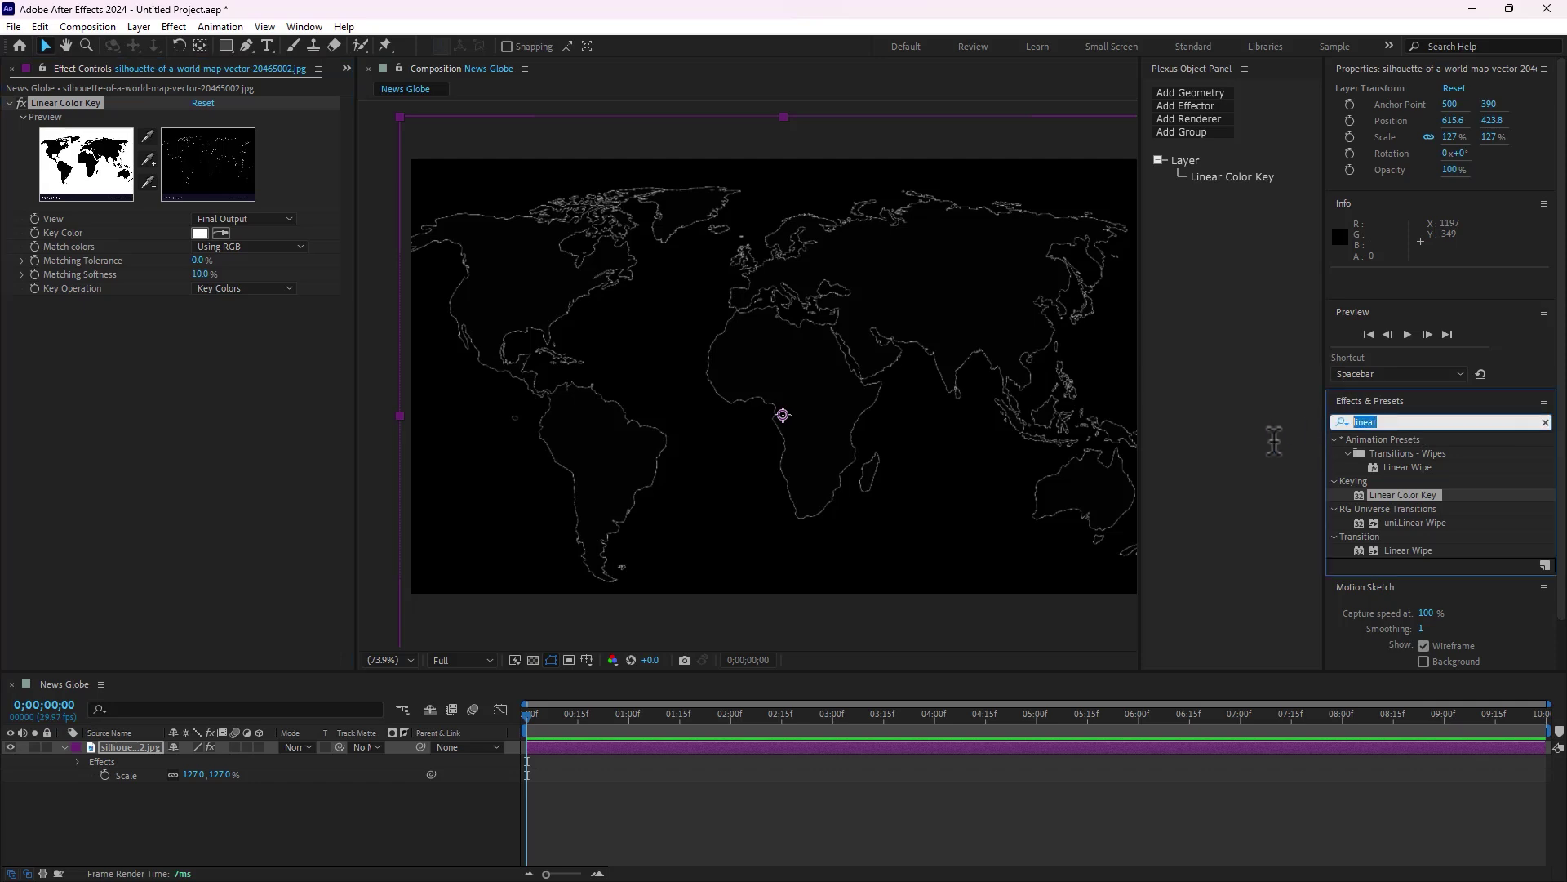
{"action": "type", "text": "matt"}
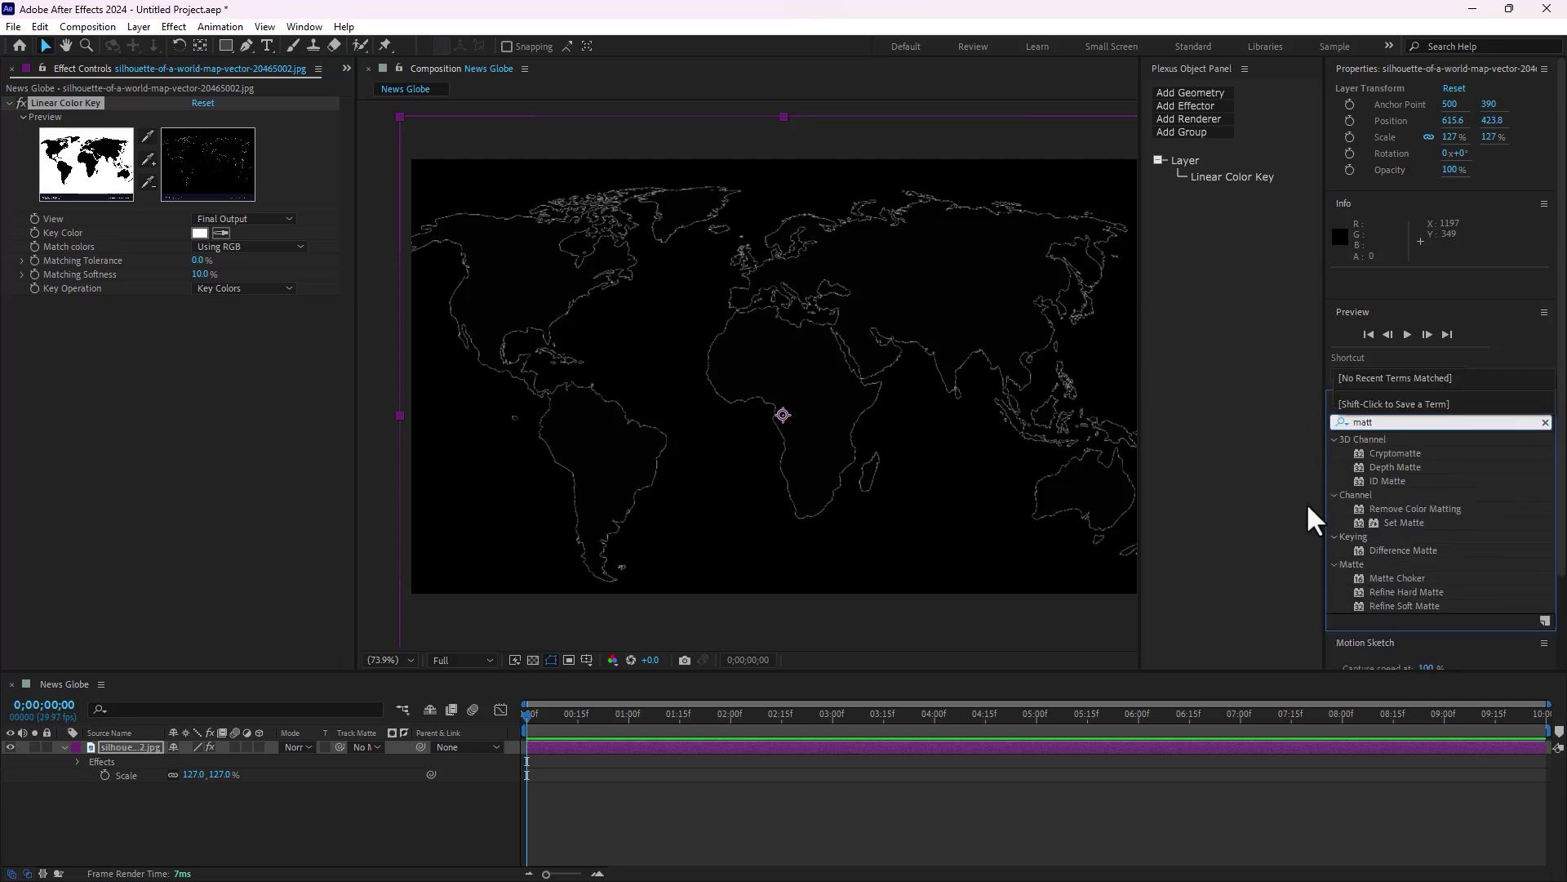
{"action": "double_click", "coordinate": [1402, 577]}
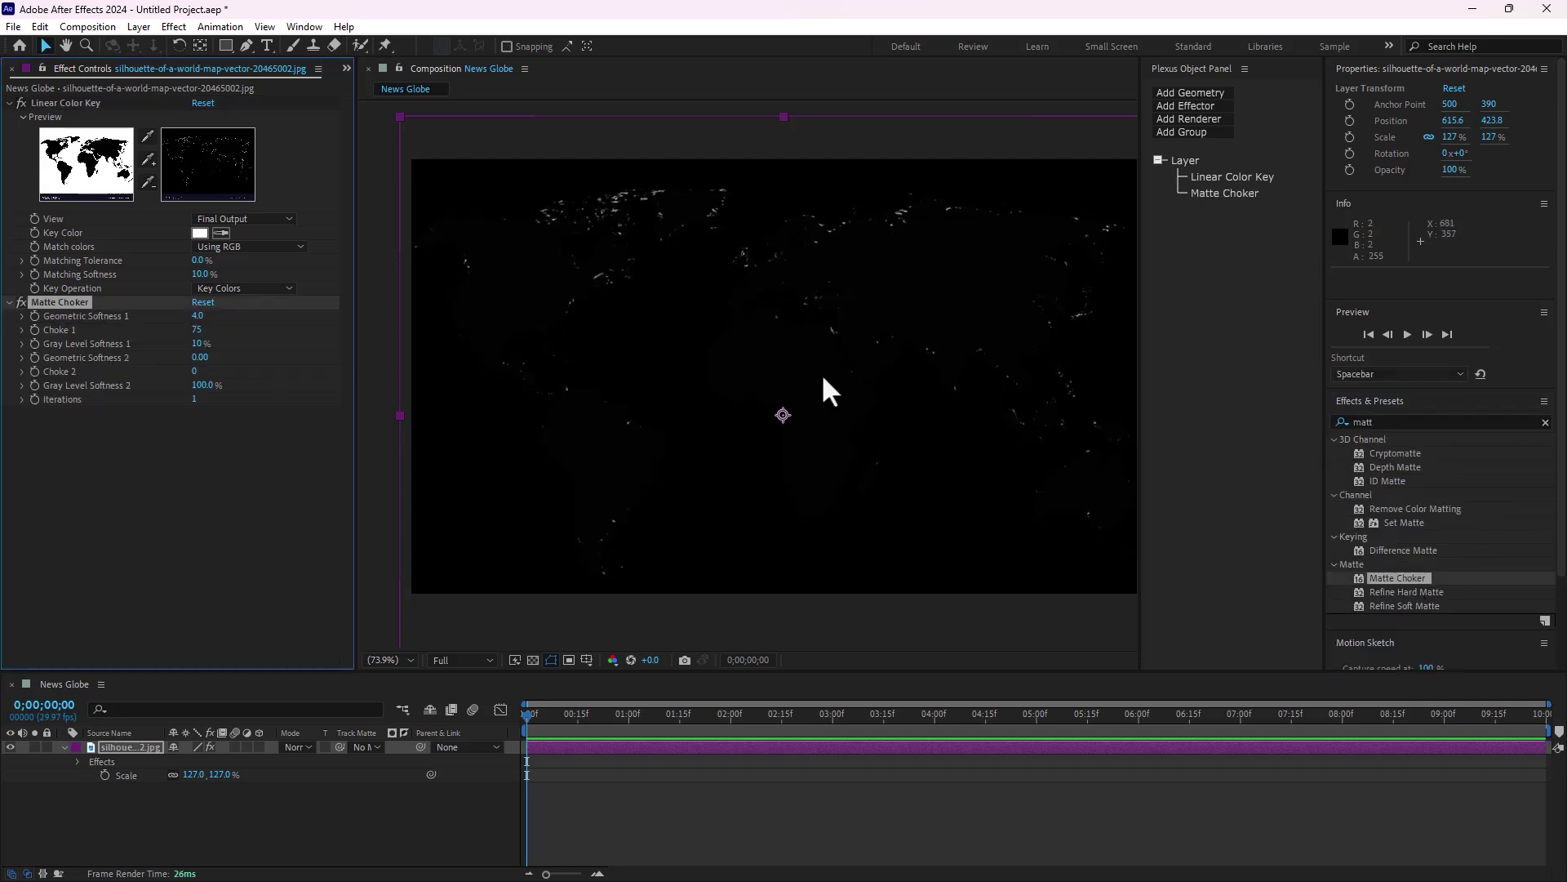
- Add a Fill effect coloured yellow FFC600 to the map
{"action": "left_click", "coordinate": [1420, 423]}
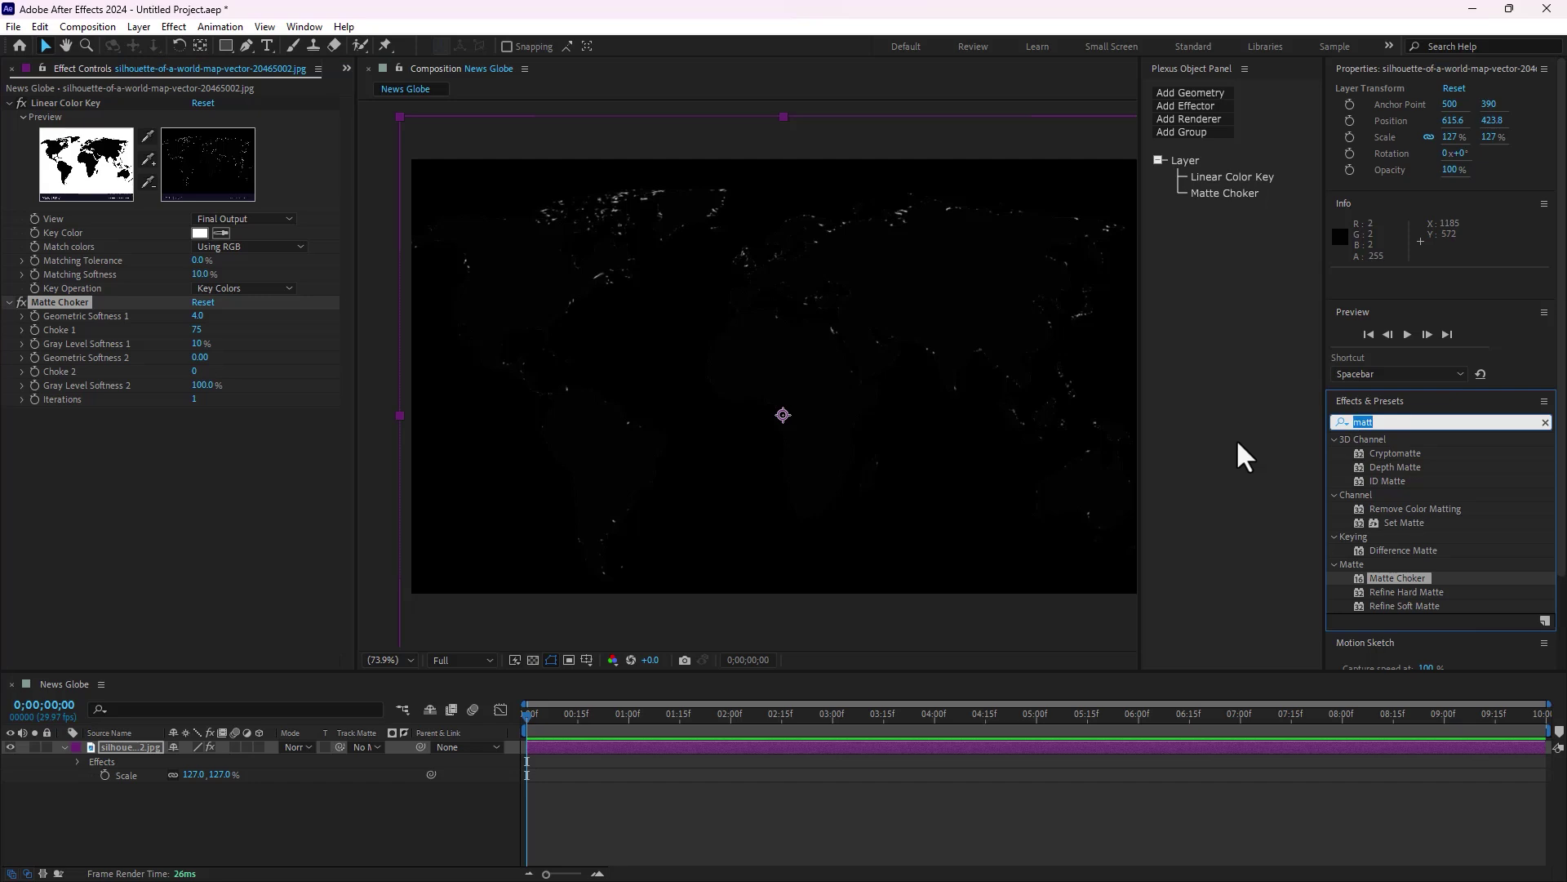
{"action": "type", "text": "fill"}
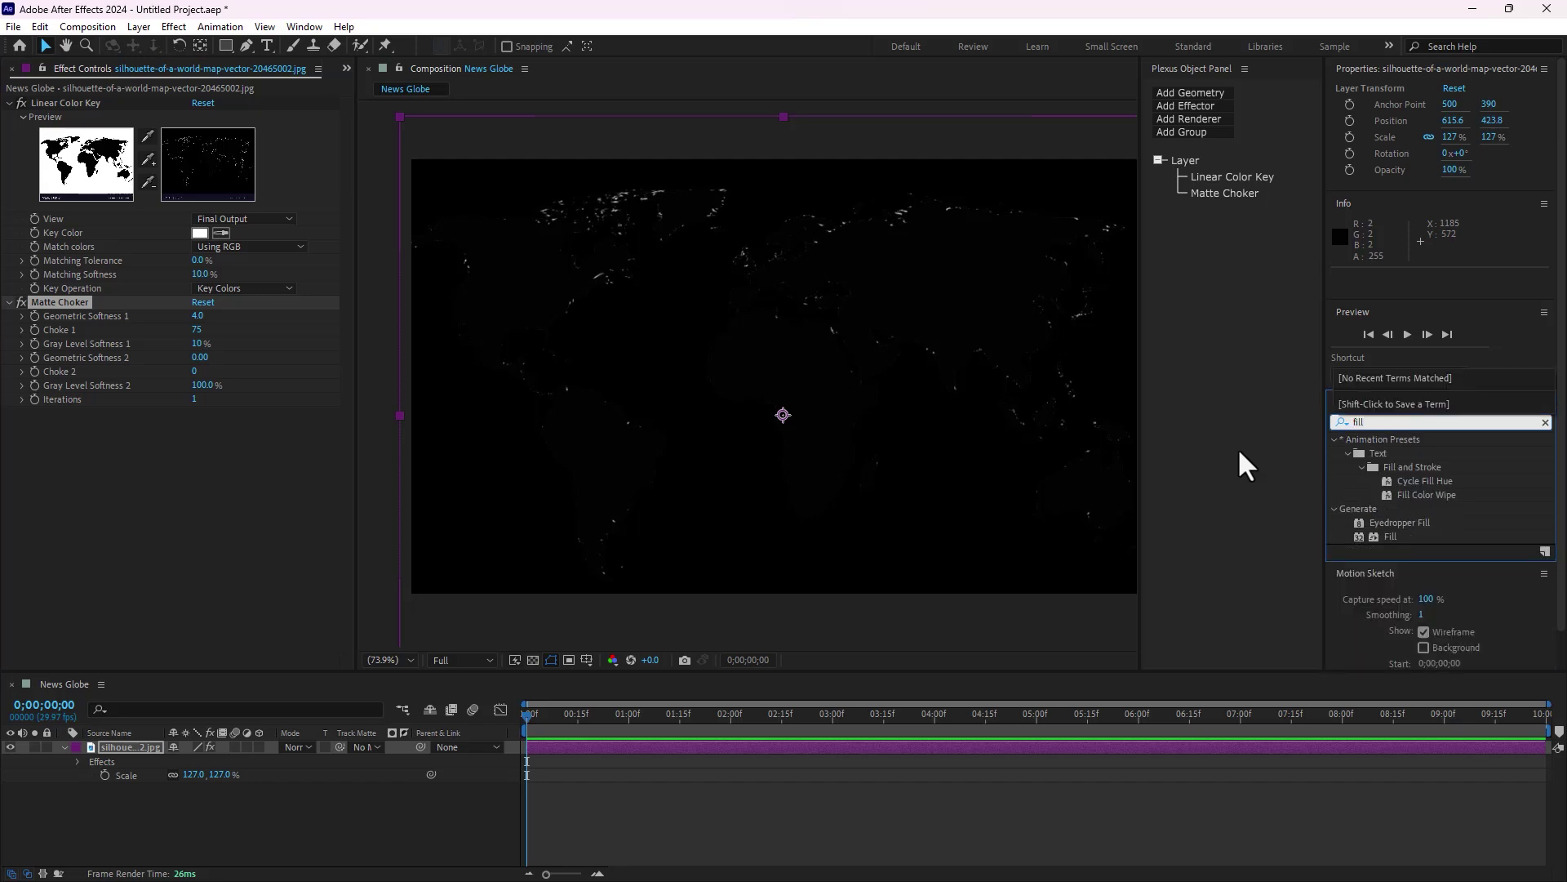
{"action": "double_click", "coordinate": [1383, 536]}
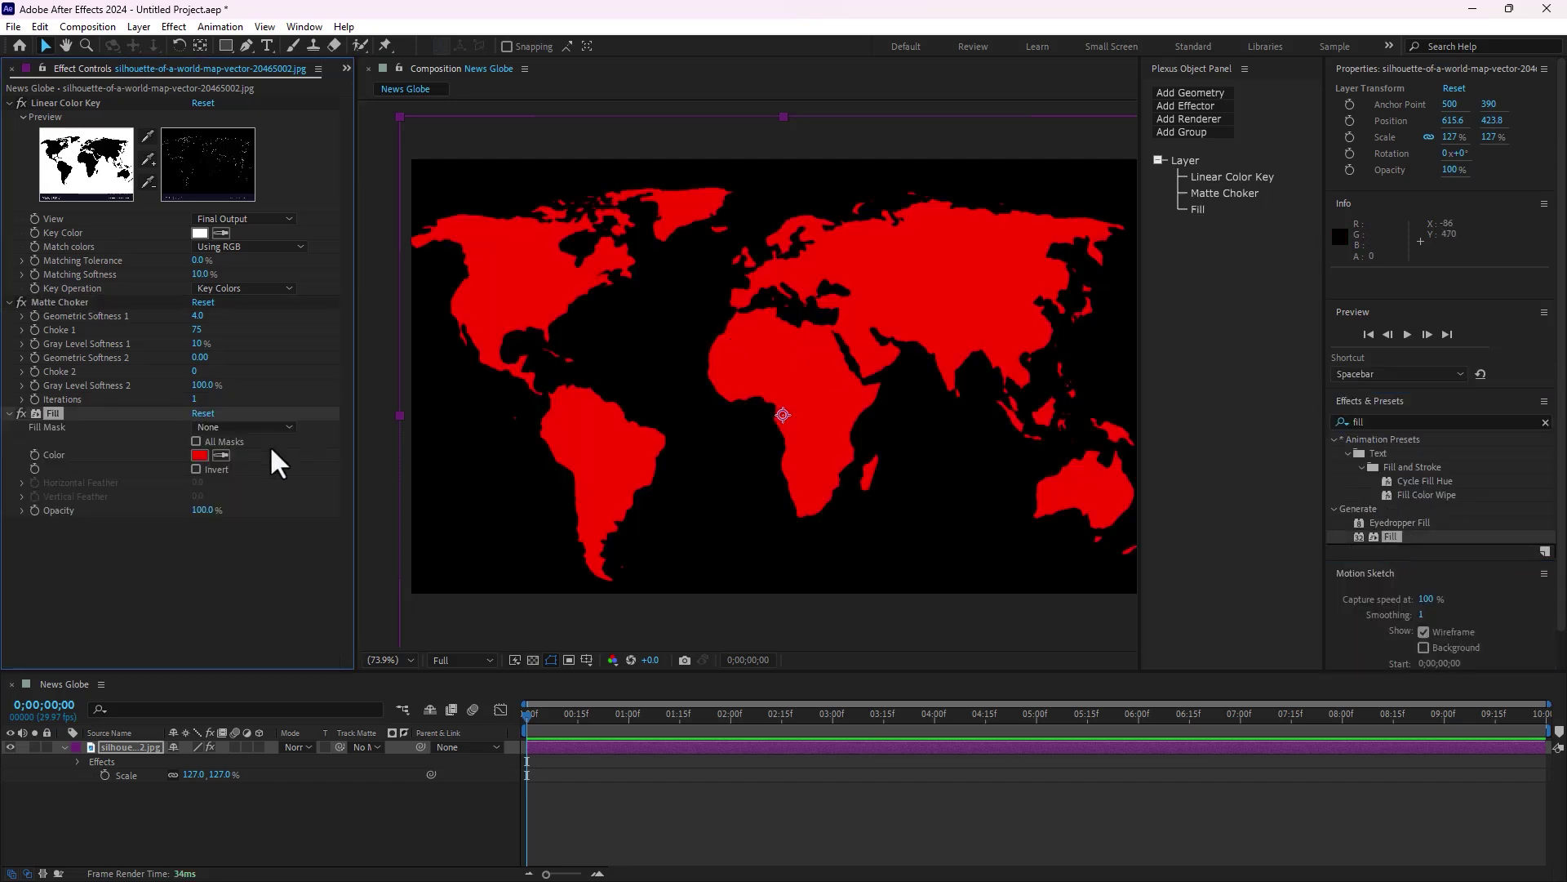
{"action": "left_click", "coordinate": [200, 456]}
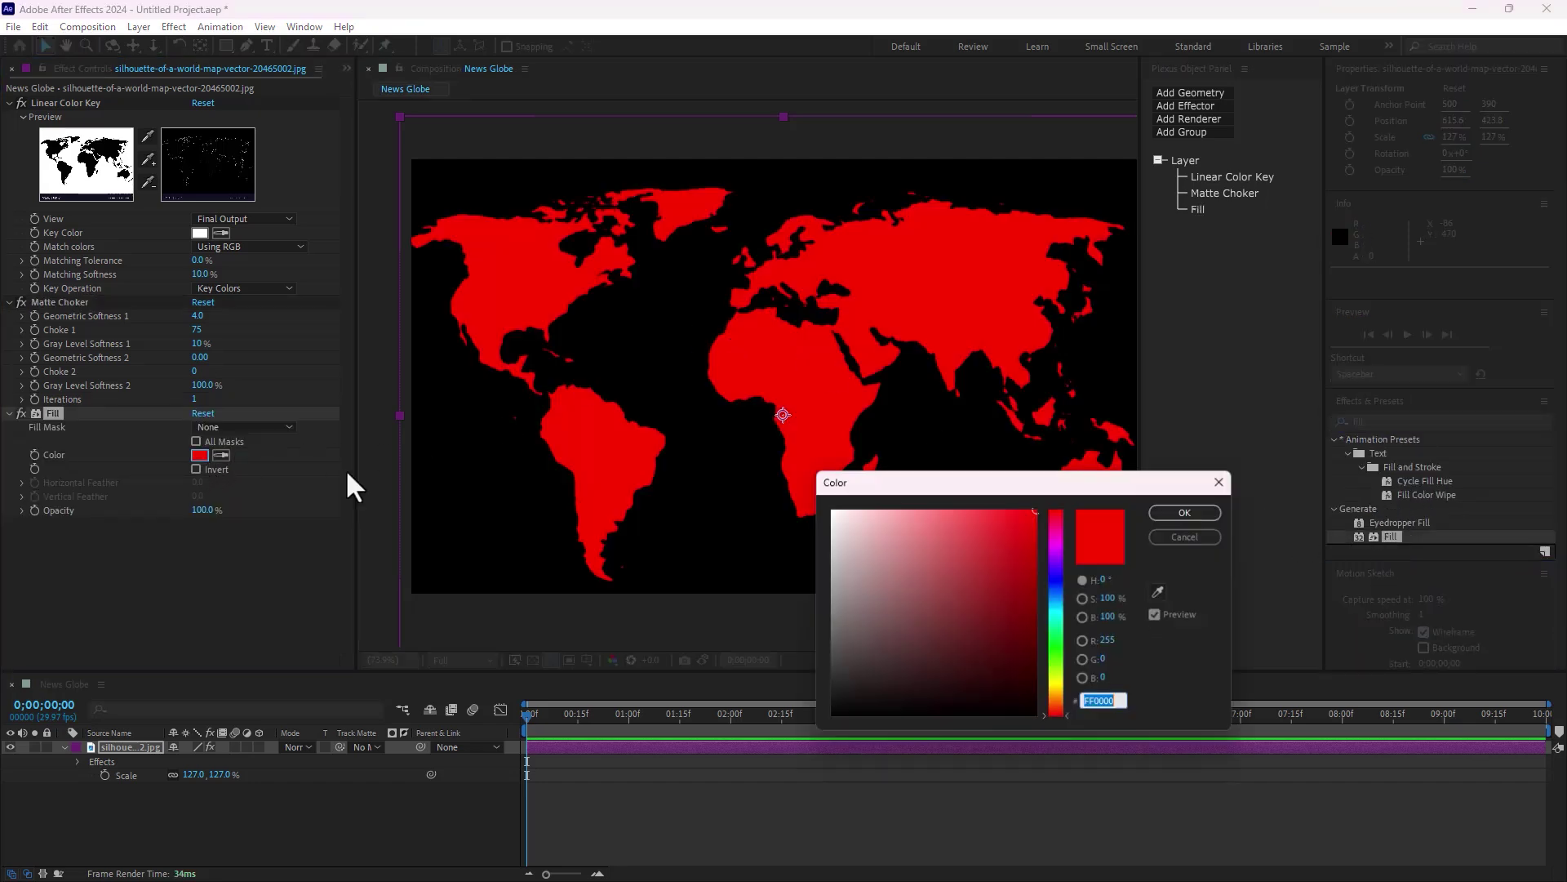
{"action": "left_click", "coordinate": [1058, 690]}
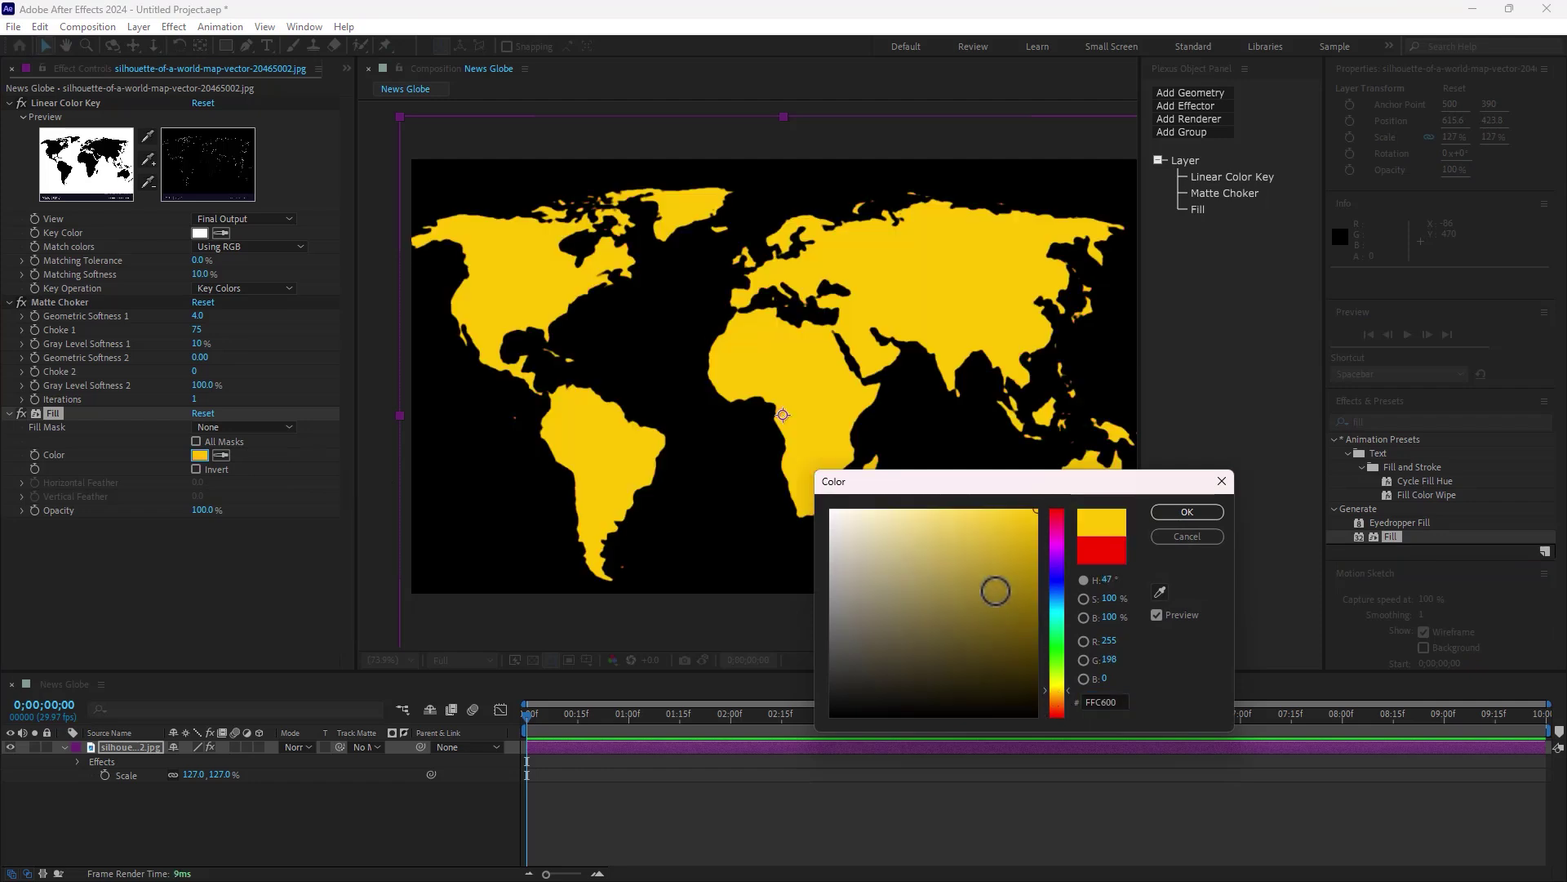
{"action": "left_click", "coordinate": [1175, 513]}
- Pre-compose the map layer as 'Map', moving all attributes into the new composition
{"action": "right_click", "coordinate": [140, 741]}
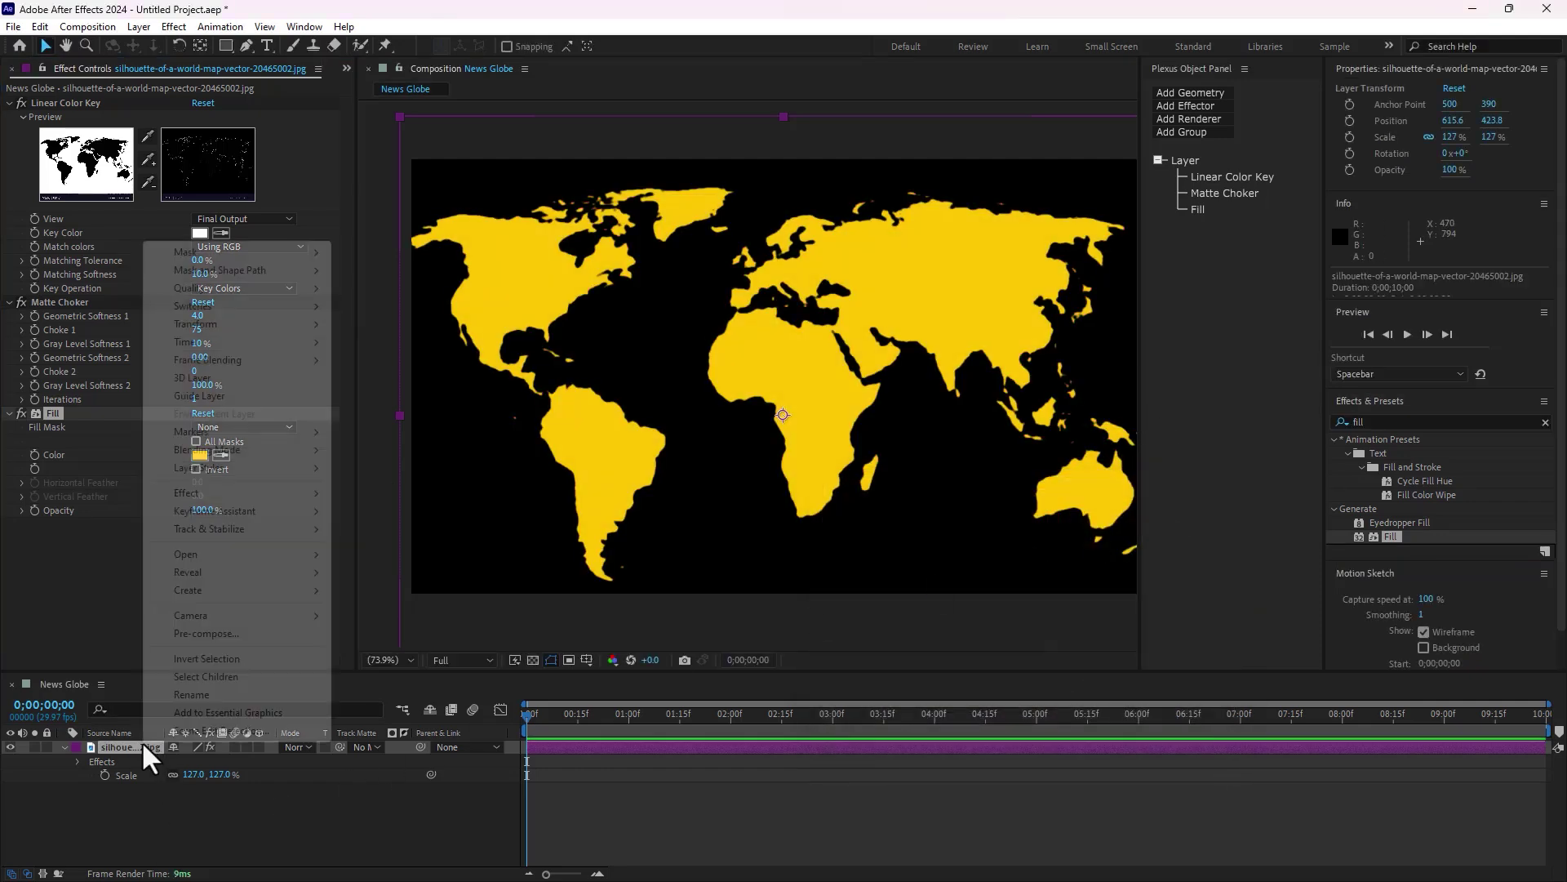
{"action": "left_click", "coordinate": [254, 630]}
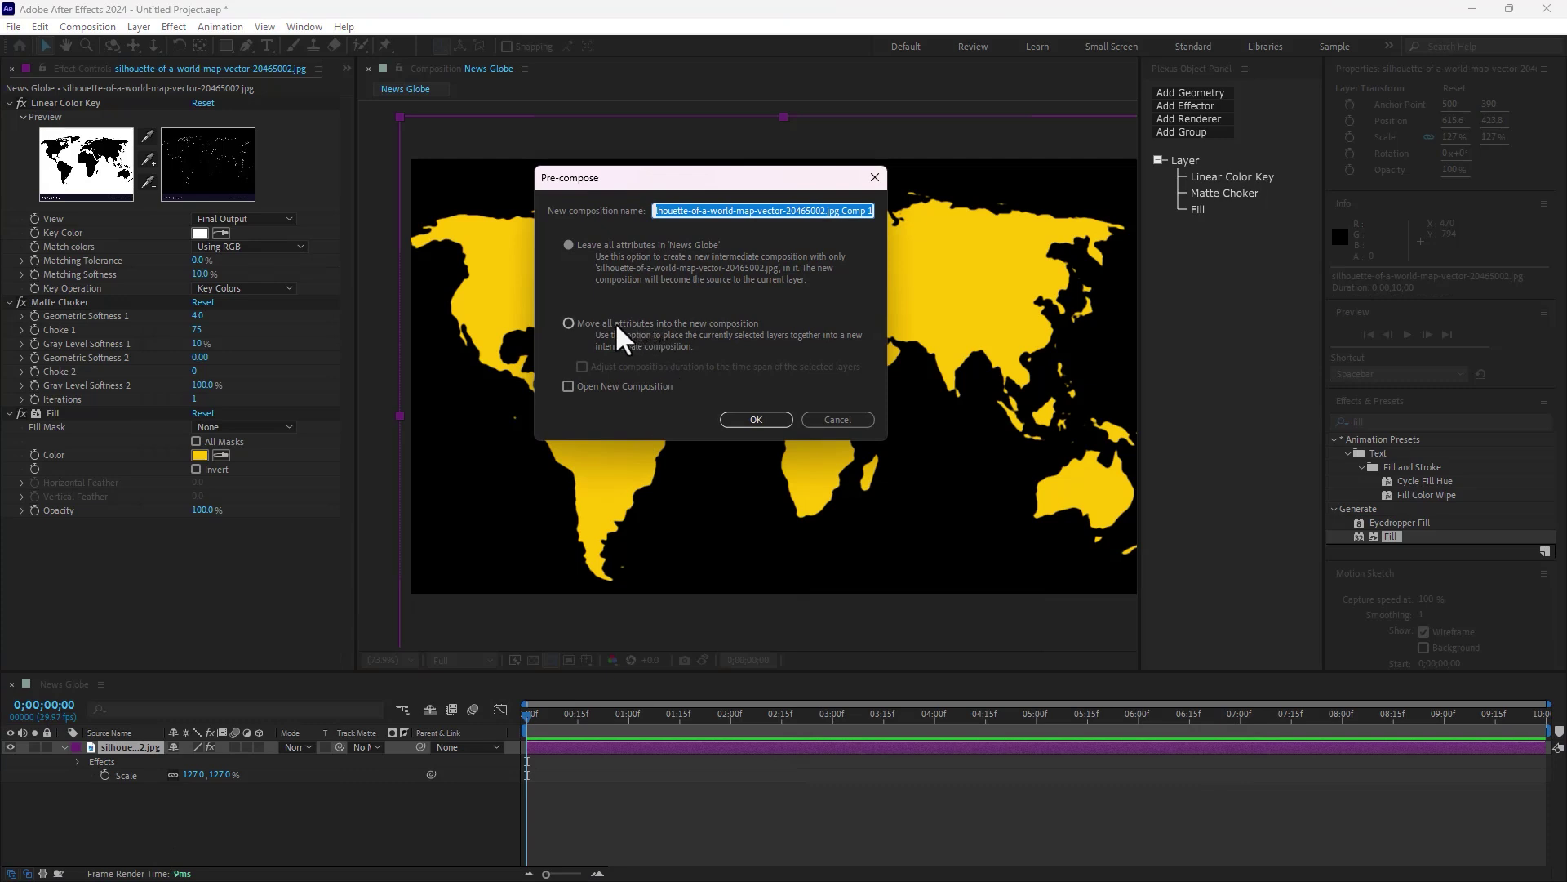
{"action": "left_click", "coordinate": [639, 323]}
{"action": "left_click_drag", "start_coordinate": [852, 211], "coordinate": [630, 209]}
{"action": "key", "text": "BackSpace"}
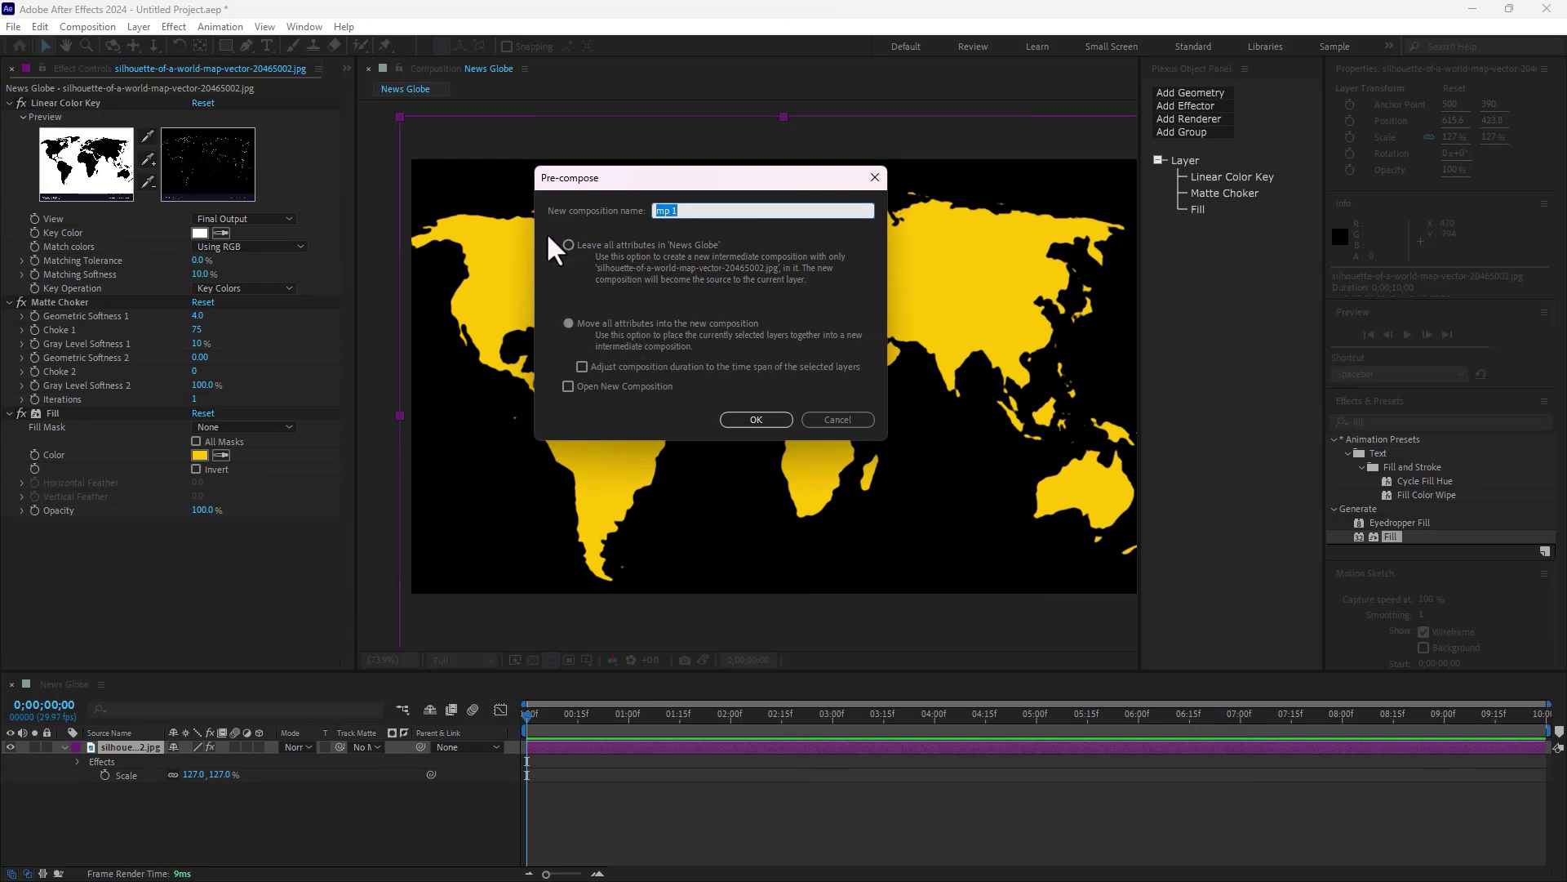
{"action": "type", "text": "Map"}
{"action": "key", "text": "Return"}
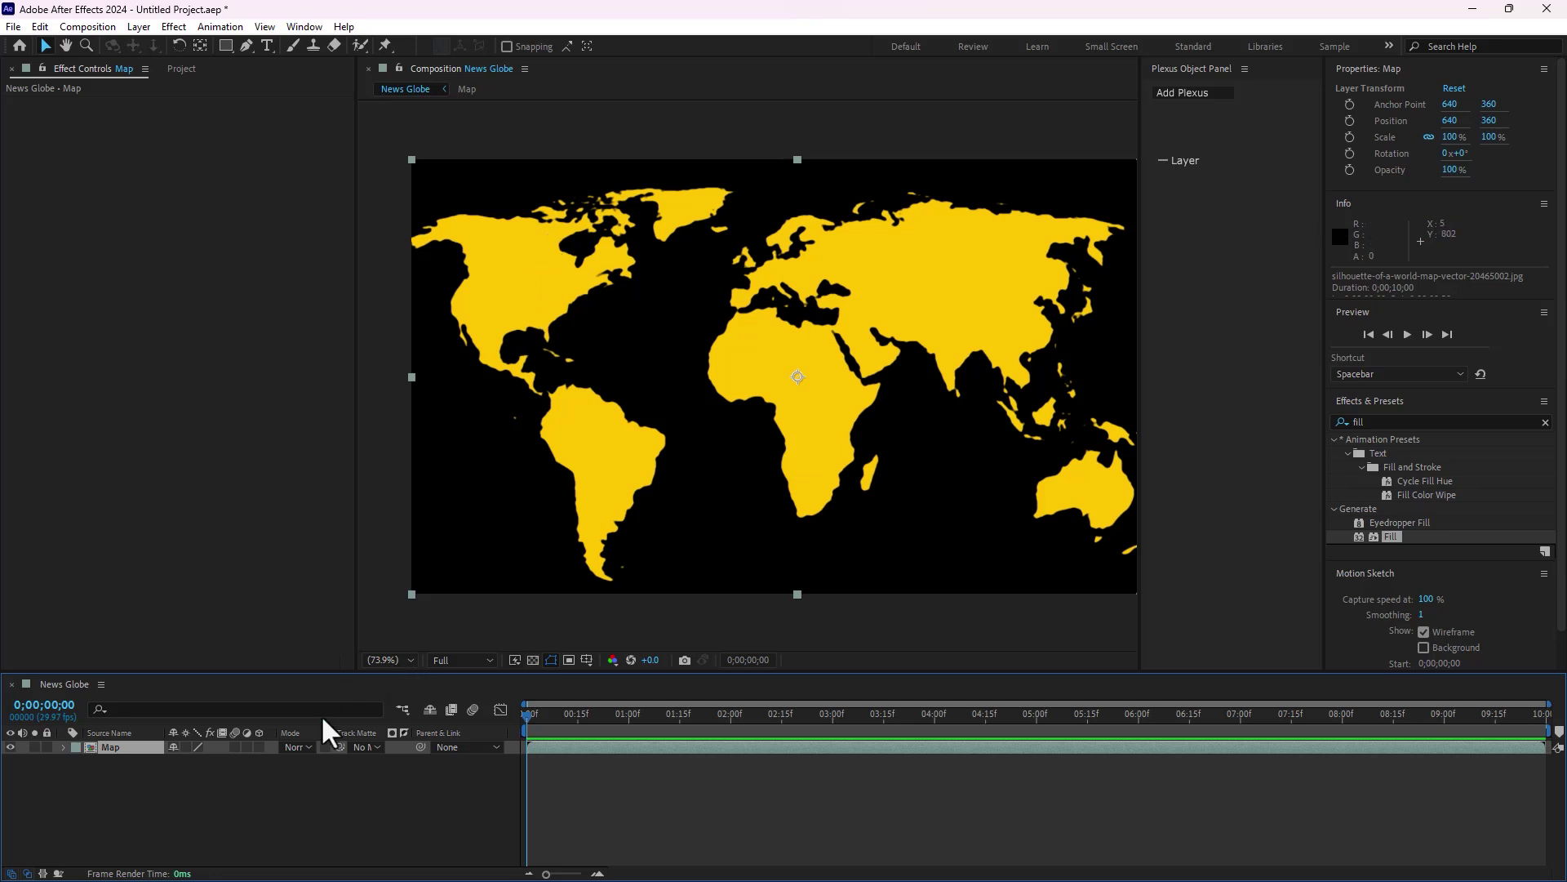
- Create a new solid layer named 'Form'
{"action": "left_click", "coordinate": [260, 805]}
{"action": "key", "text": "ctrl+y"}
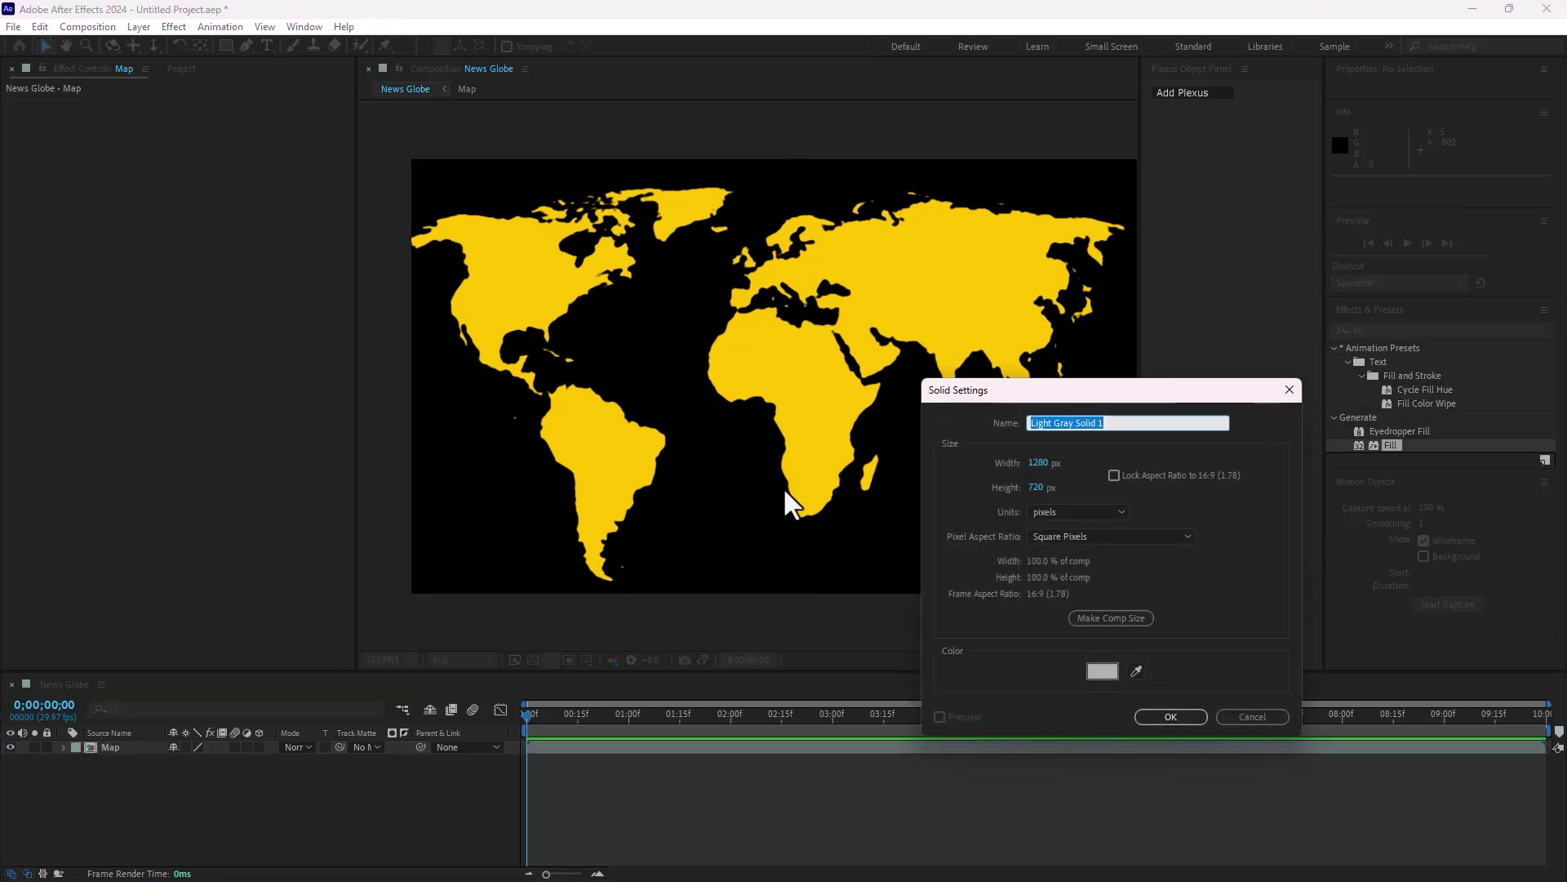
{"action": "type", "text": "Form"}
{"action": "key", "text": "Return"}
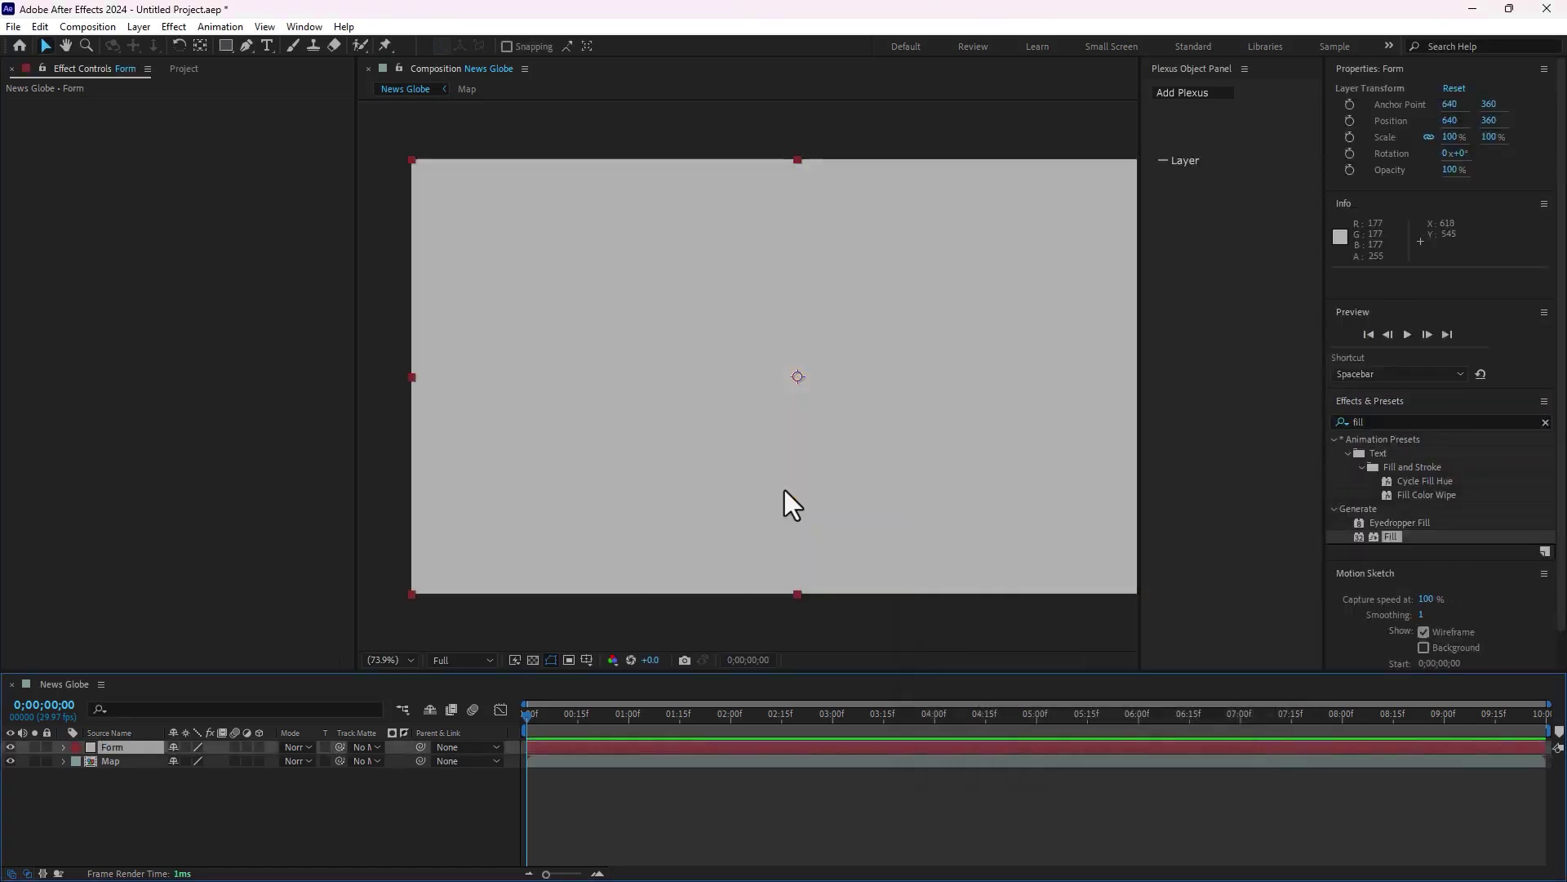
- Apply the RG Trapcode Form effect to the Form layer
{"action": "left_click", "coordinate": [175, 26]}
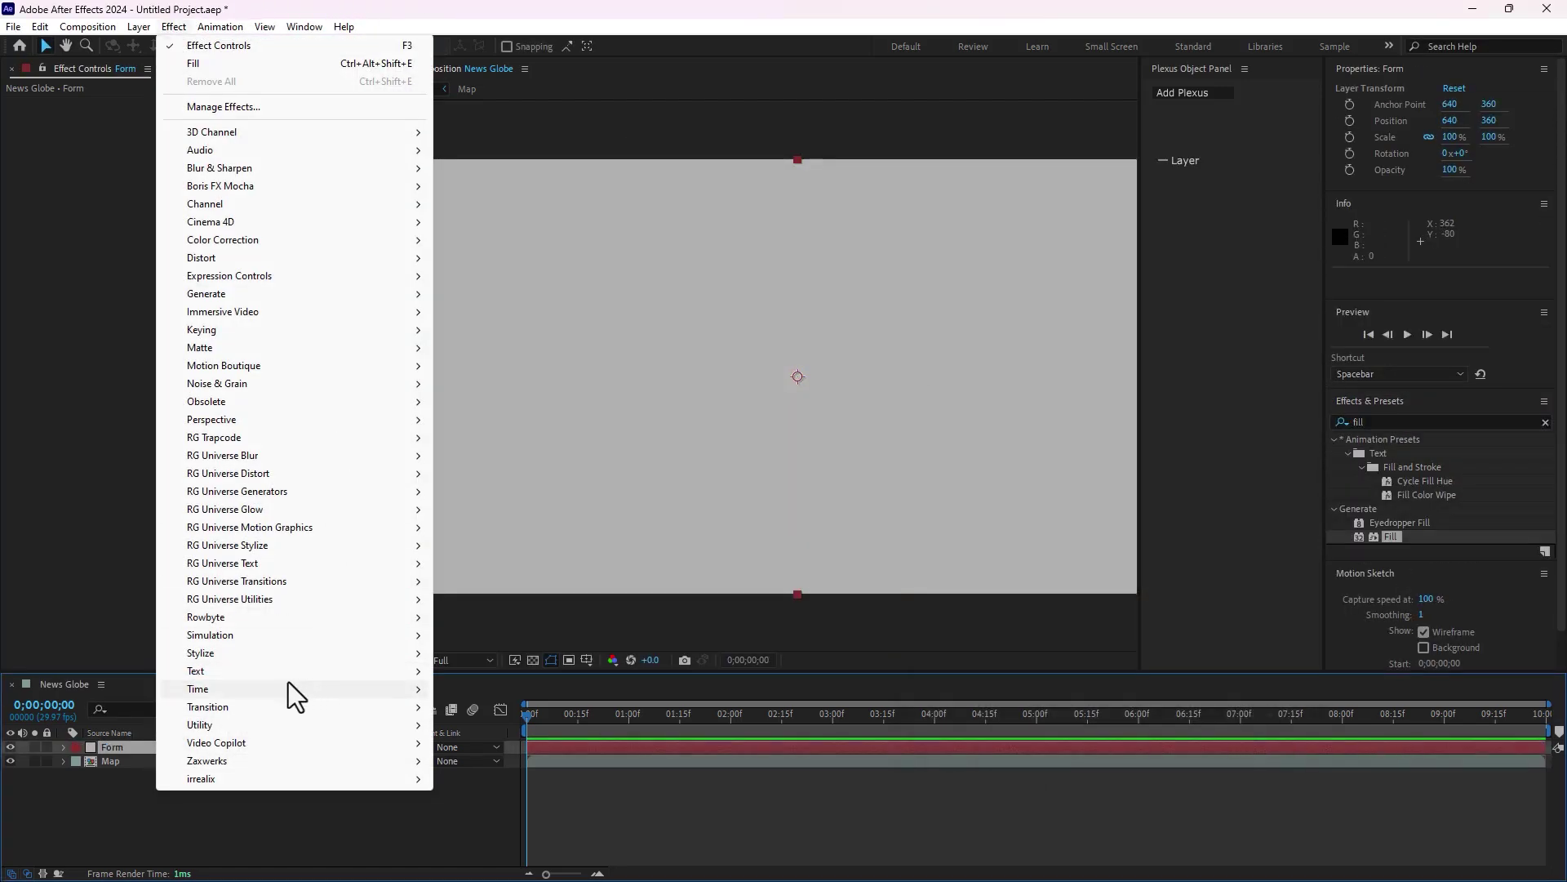
{"action": "mouse_move", "coordinate": [289, 429]}
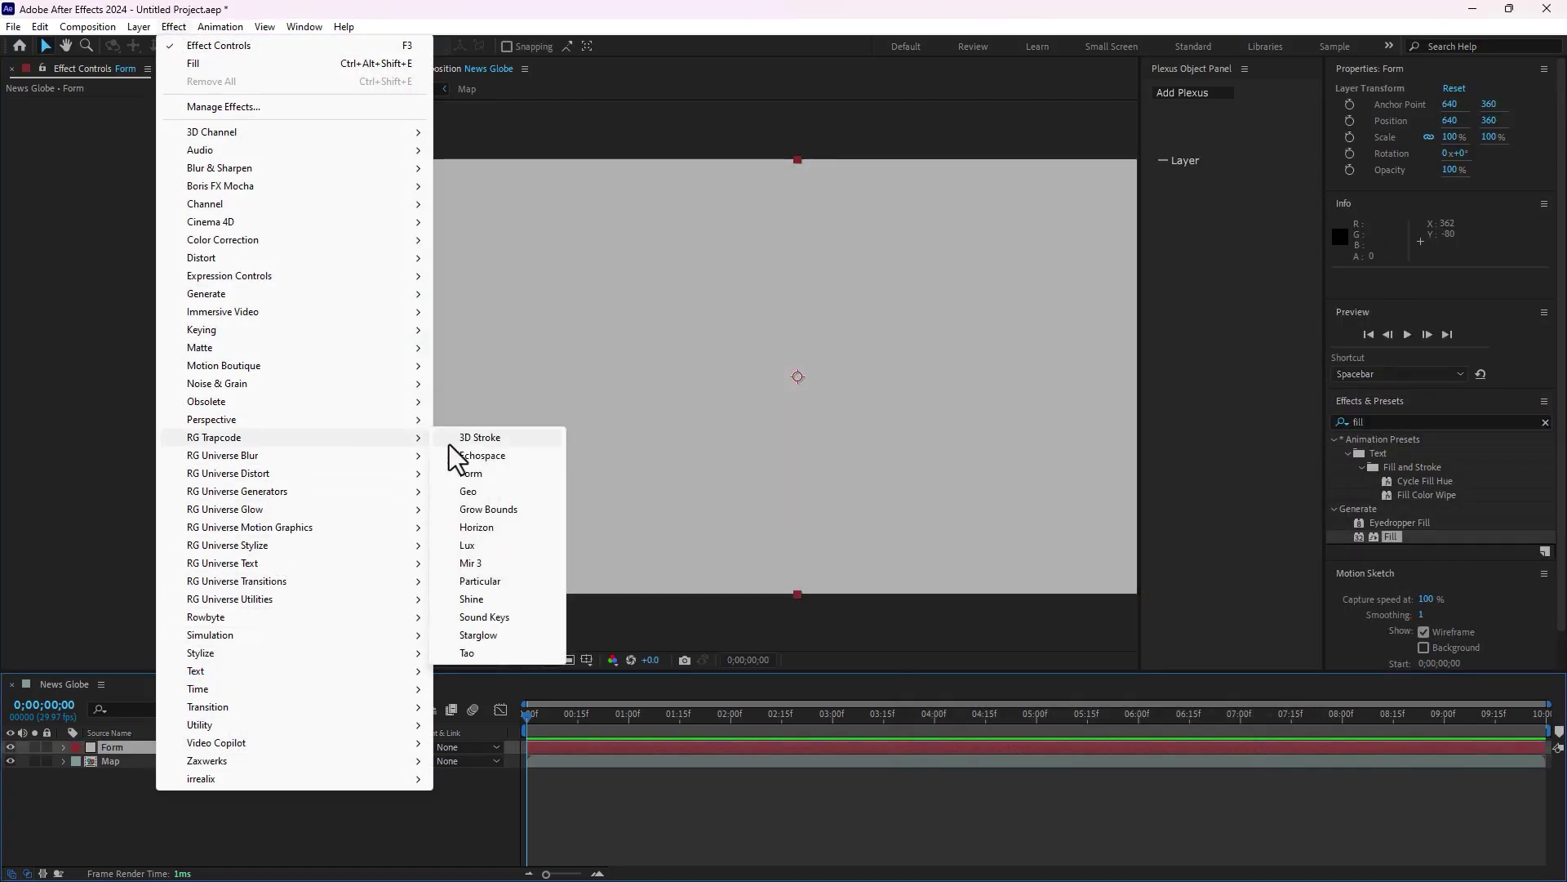
{"action": "left_click", "coordinate": [488, 477]}
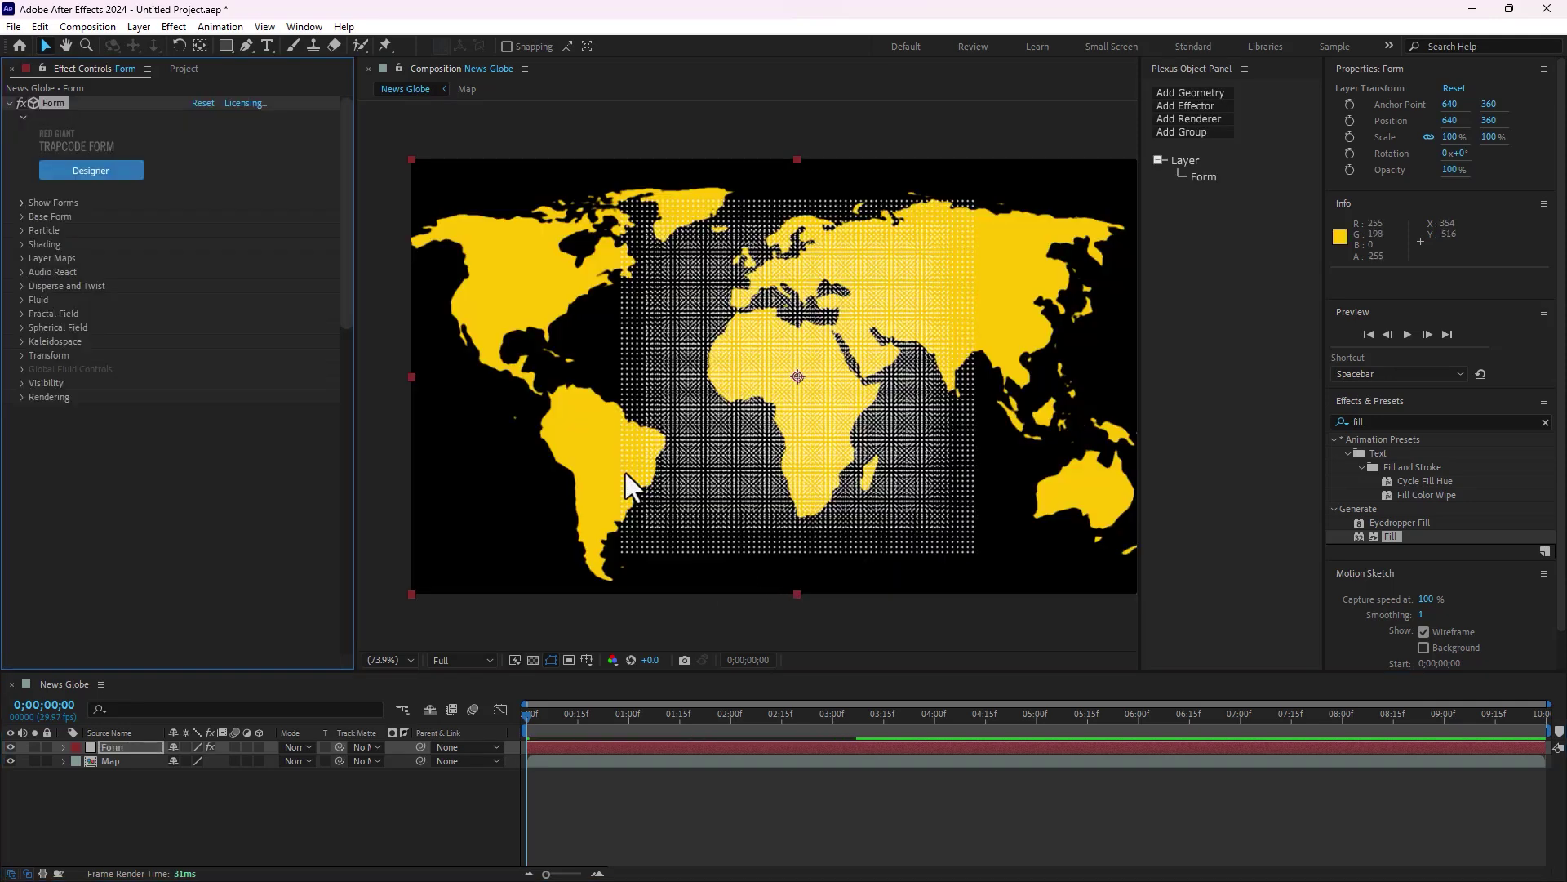
- Add Camera 1 with default settings, test an orbit, then undo it
{"action": "right_click", "coordinate": [381, 824]}
{"action": "mouse_move", "coordinate": [489, 624]}
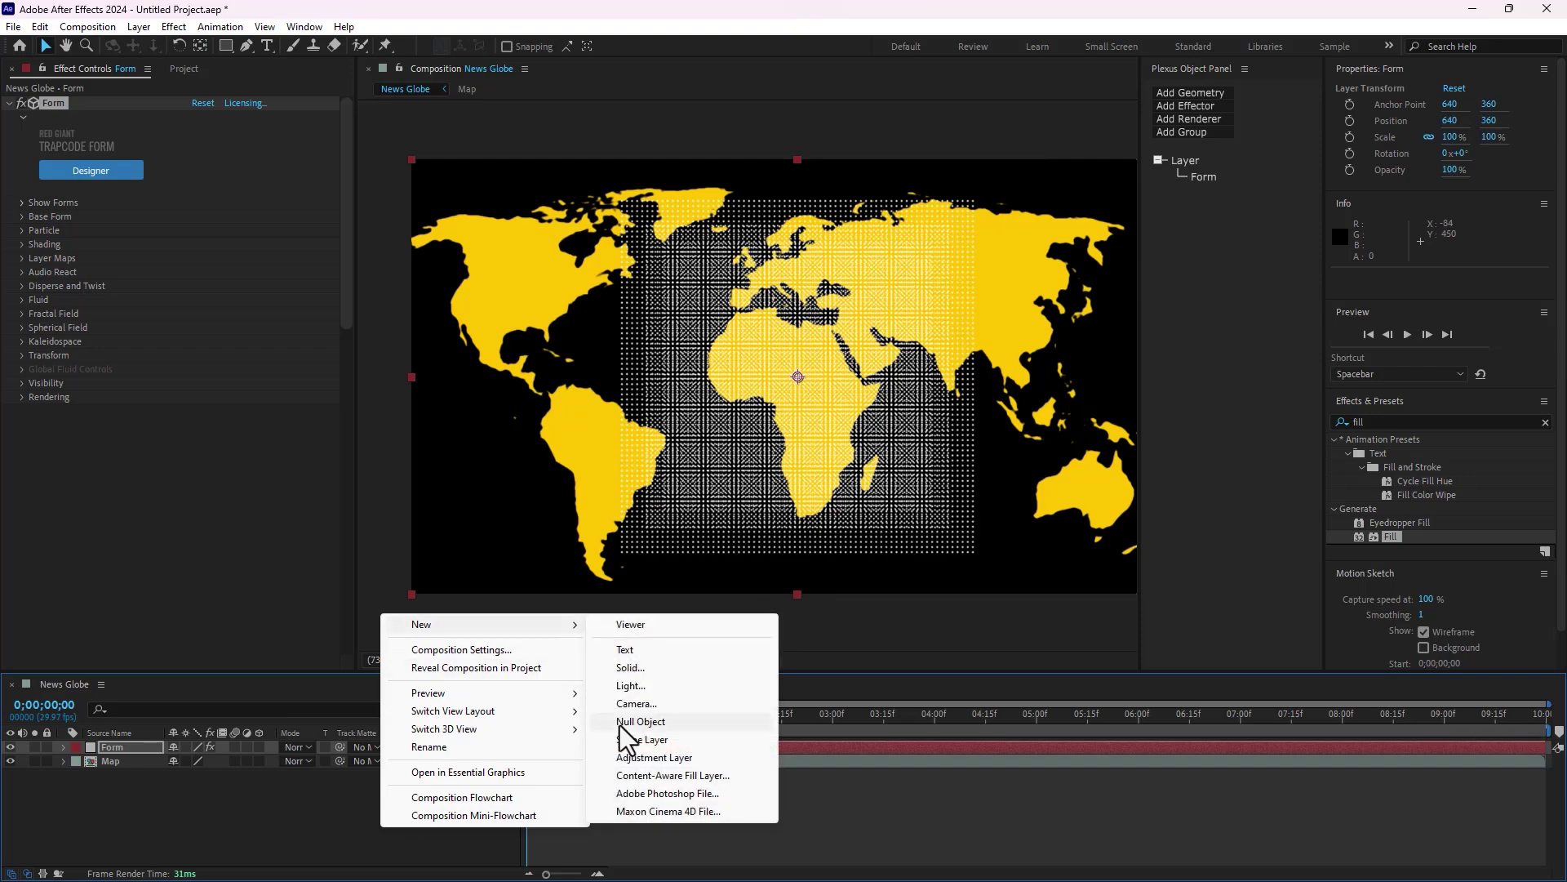
{"action": "left_click", "coordinate": [667, 705]}
{"action": "left_click", "coordinate": [1402, 539]}
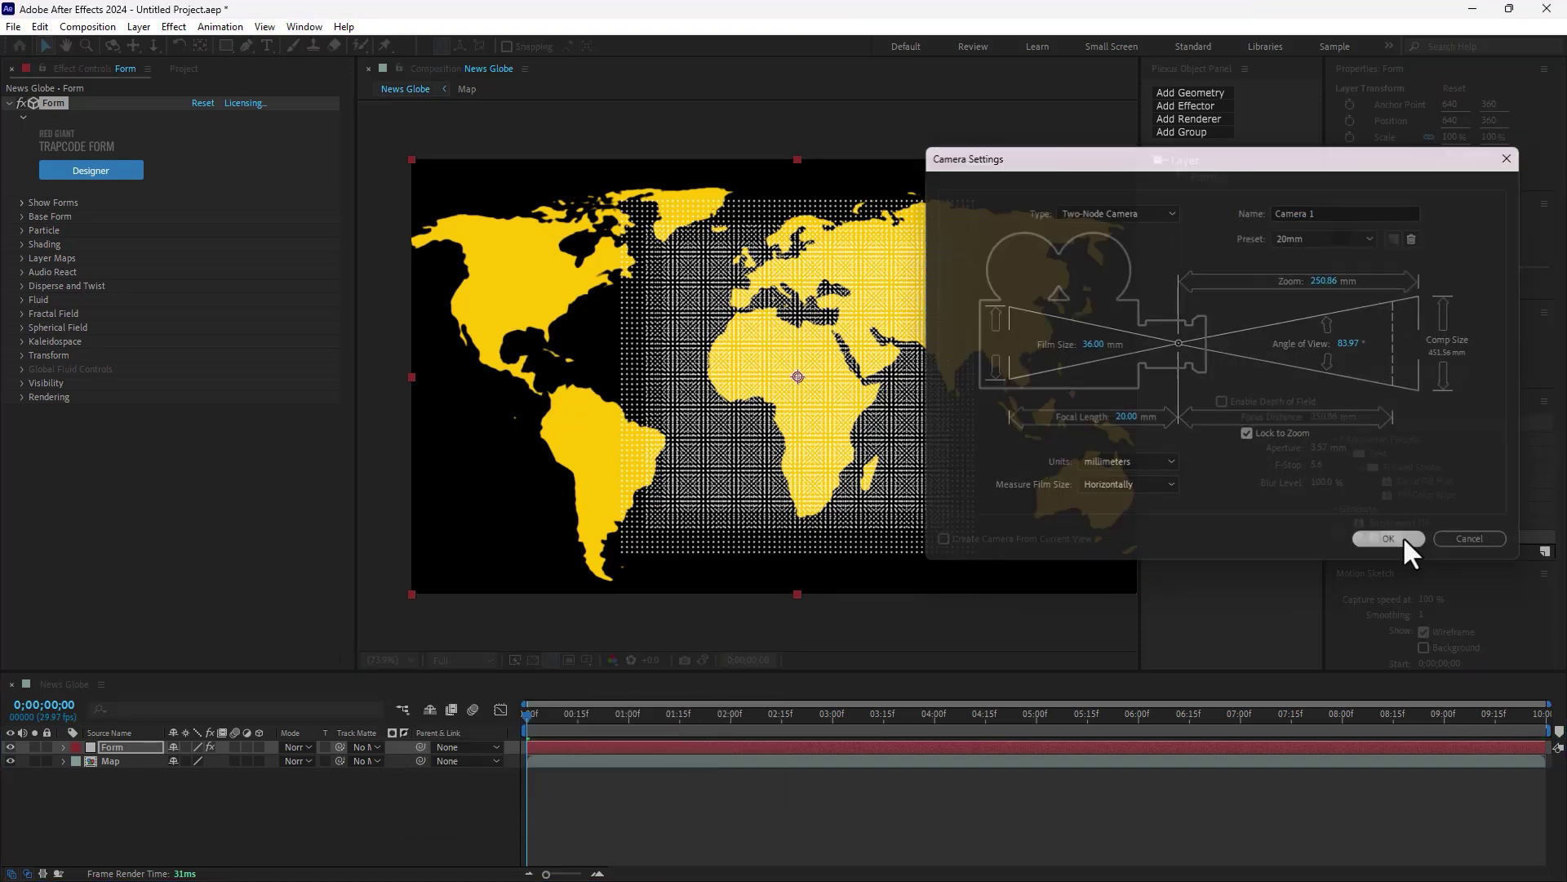
{"action": "left_click", "coordinate": [114, 47]}
{"action": "left_click_drag", "start_coordinate": [628, 244], "coordinate": [840, 341]}
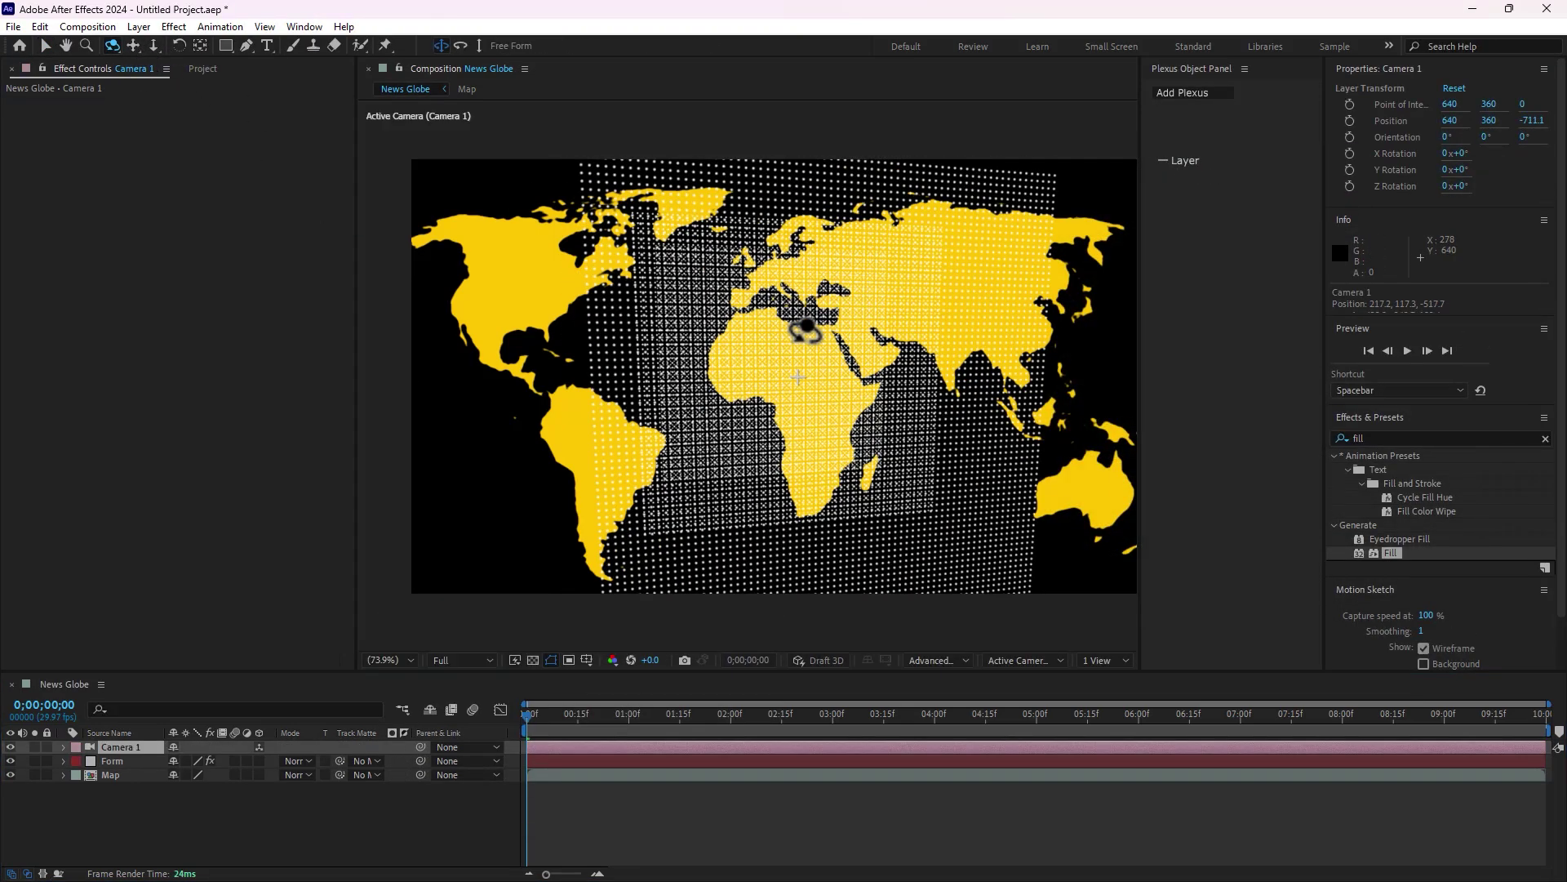
{"action": "key", "text": "ctrl+z"}
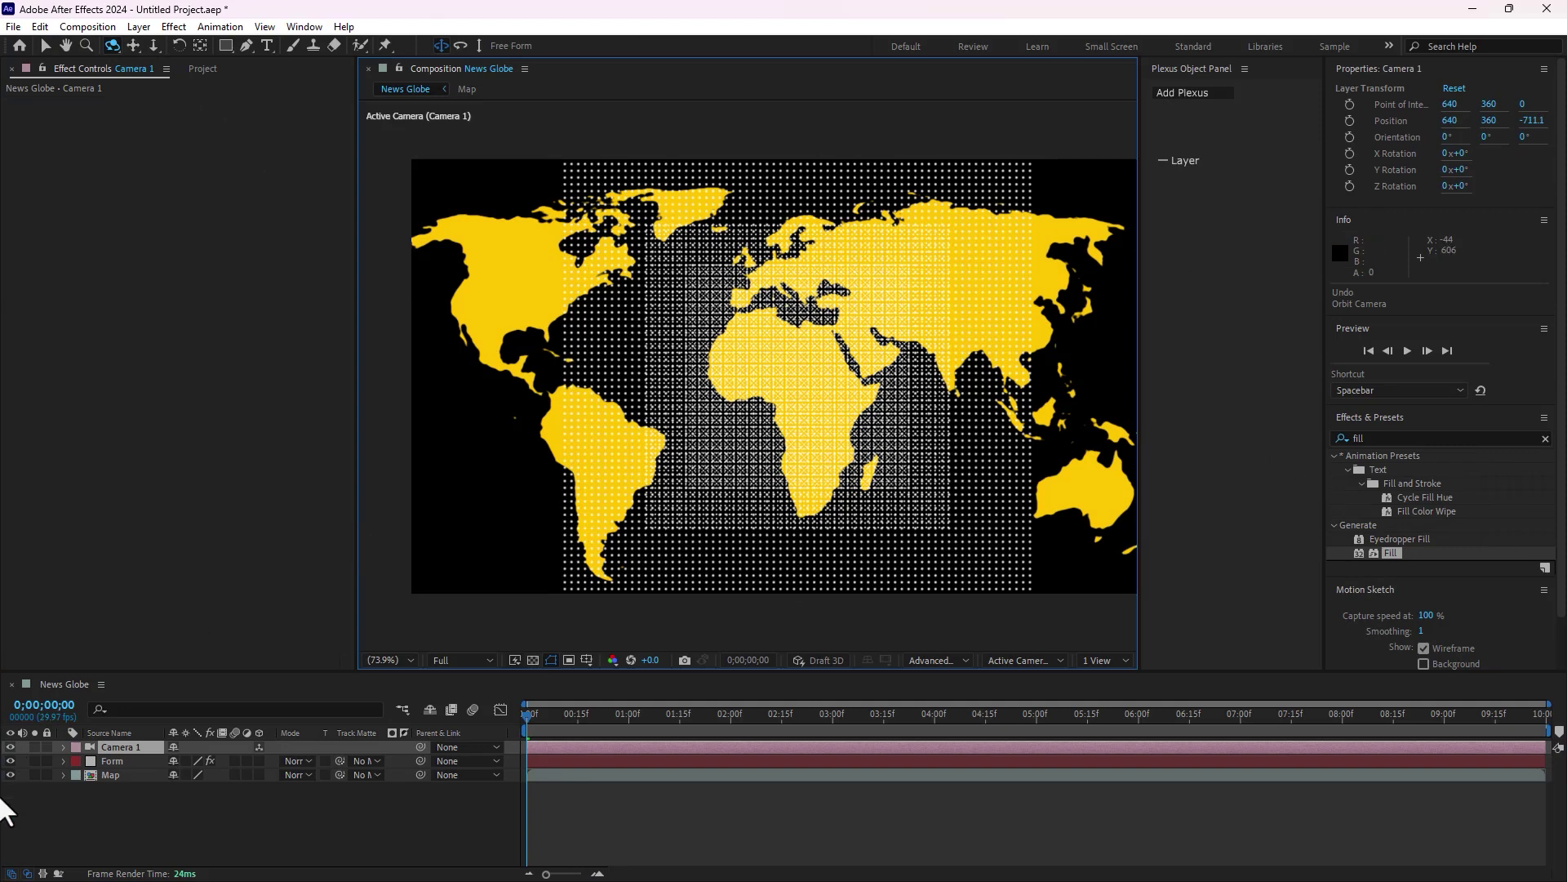
- Hide the Map layer and select Form to edit its Base Form settings
{"action": "left_click", "coordinate": [10, 775]}
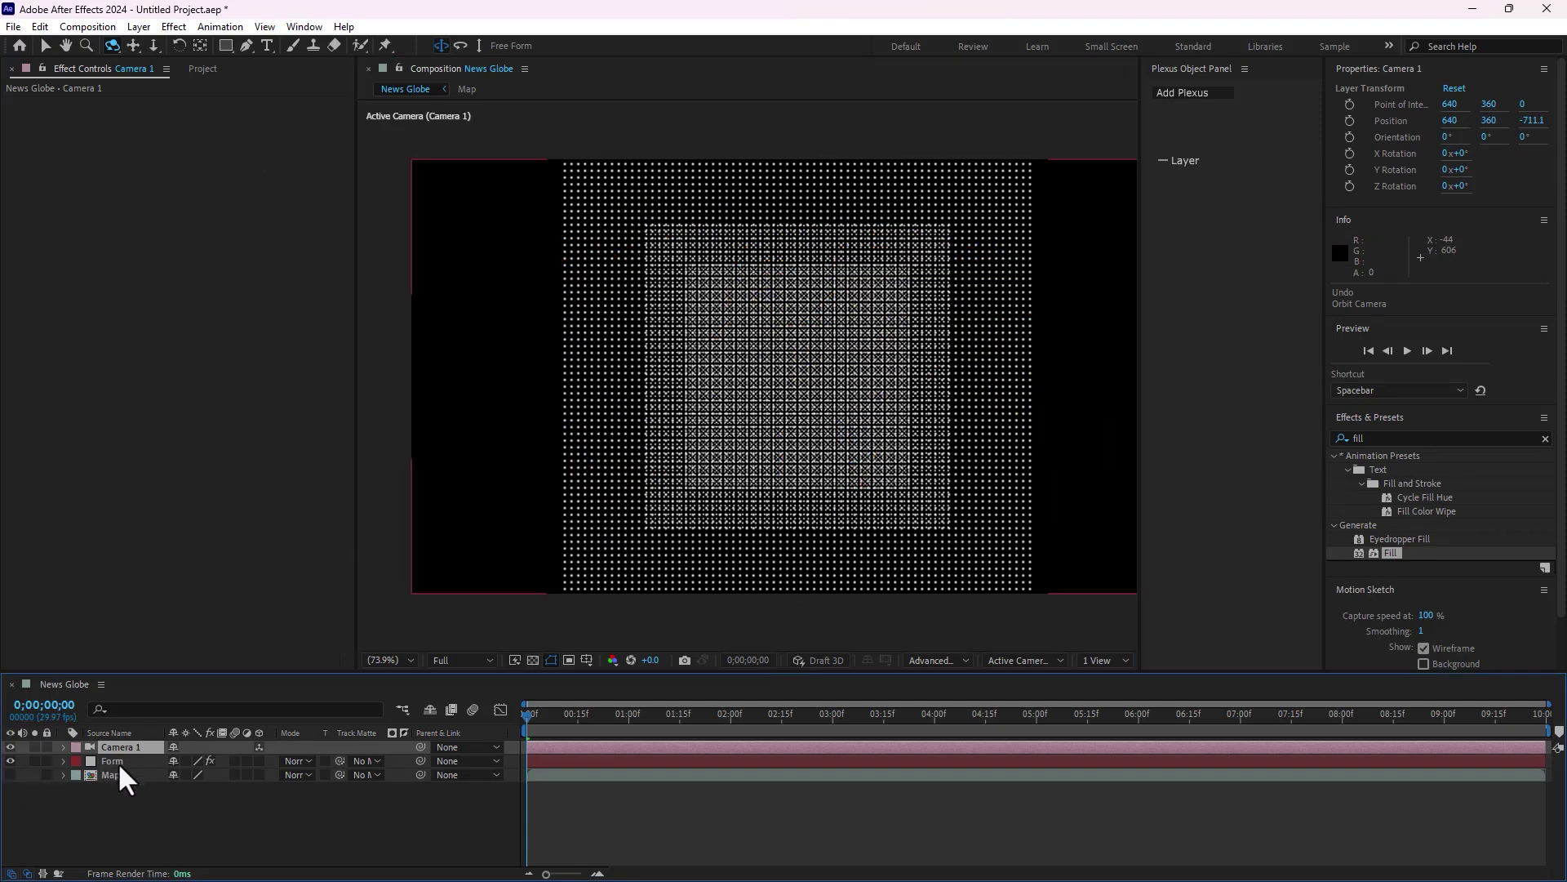
{"action": "left_click", "coordinate": [121, 761]}
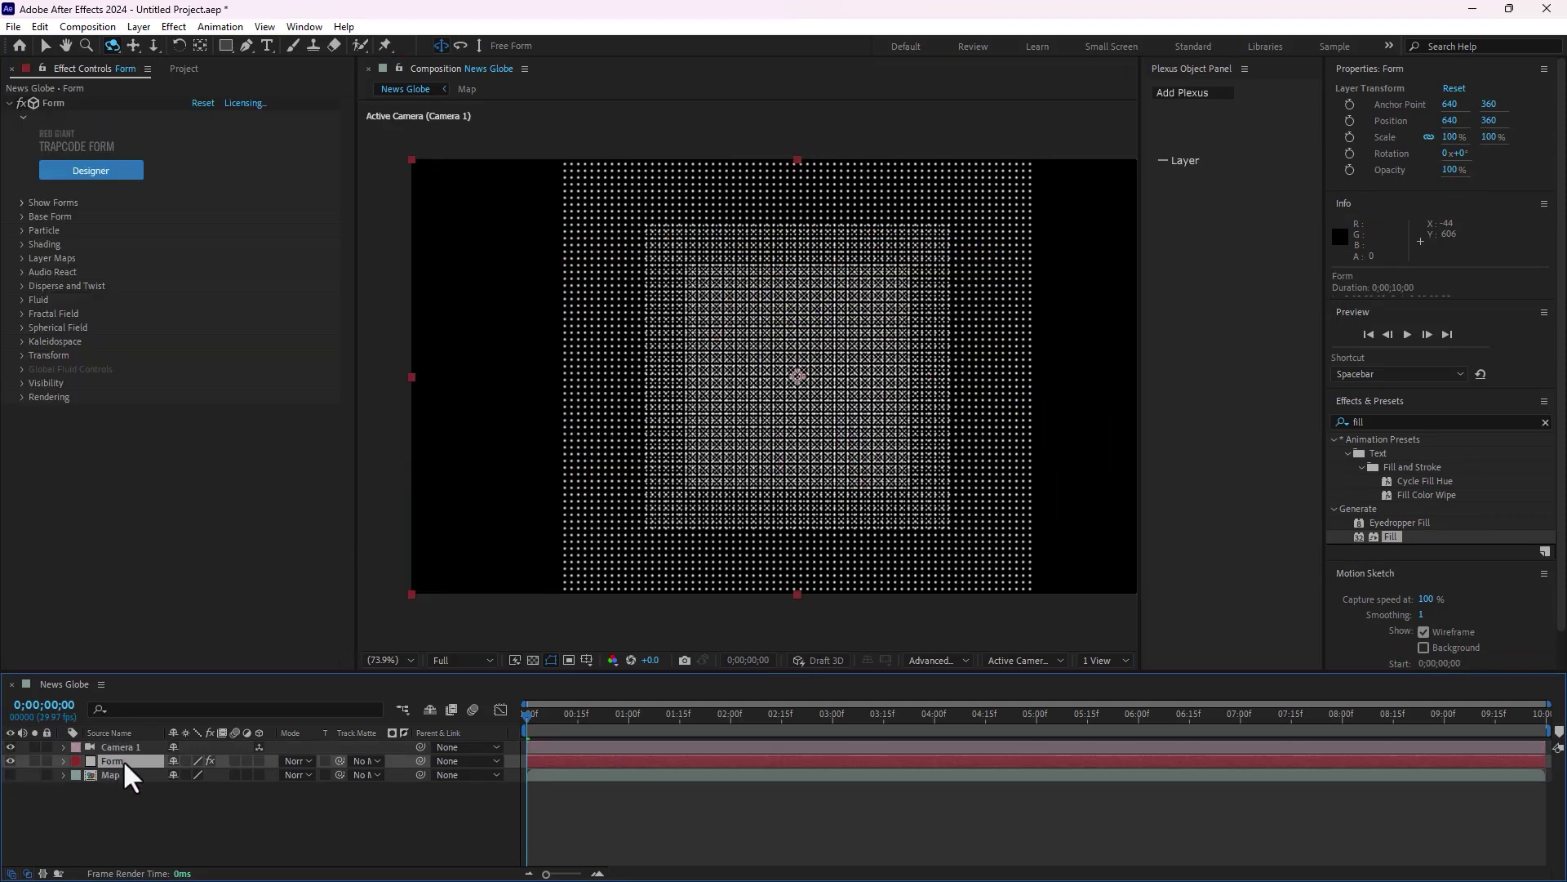
{"action": "left_click", "coordinate": [21, 202]}
{"action": "left_click", "coordinate": [21, 202]}
{"action": "left_click", "coordinate": [21, 216]}
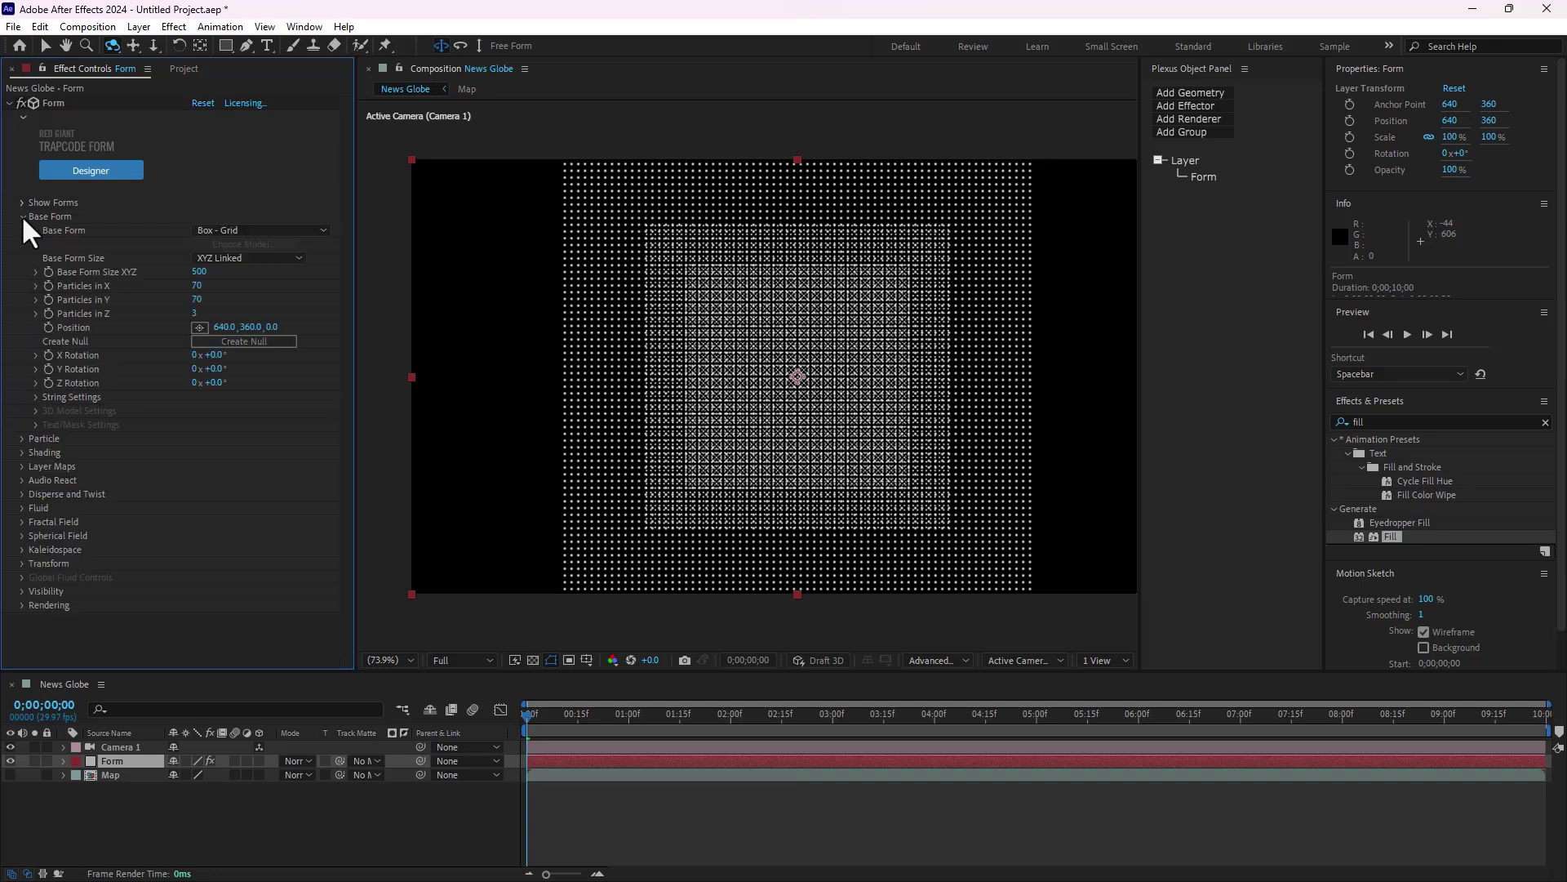
- Set Form's Base Form to Sphere - Layered with 1 sphere layer and size 540
{"action": "left_click", "coordinate": [244, 229]}
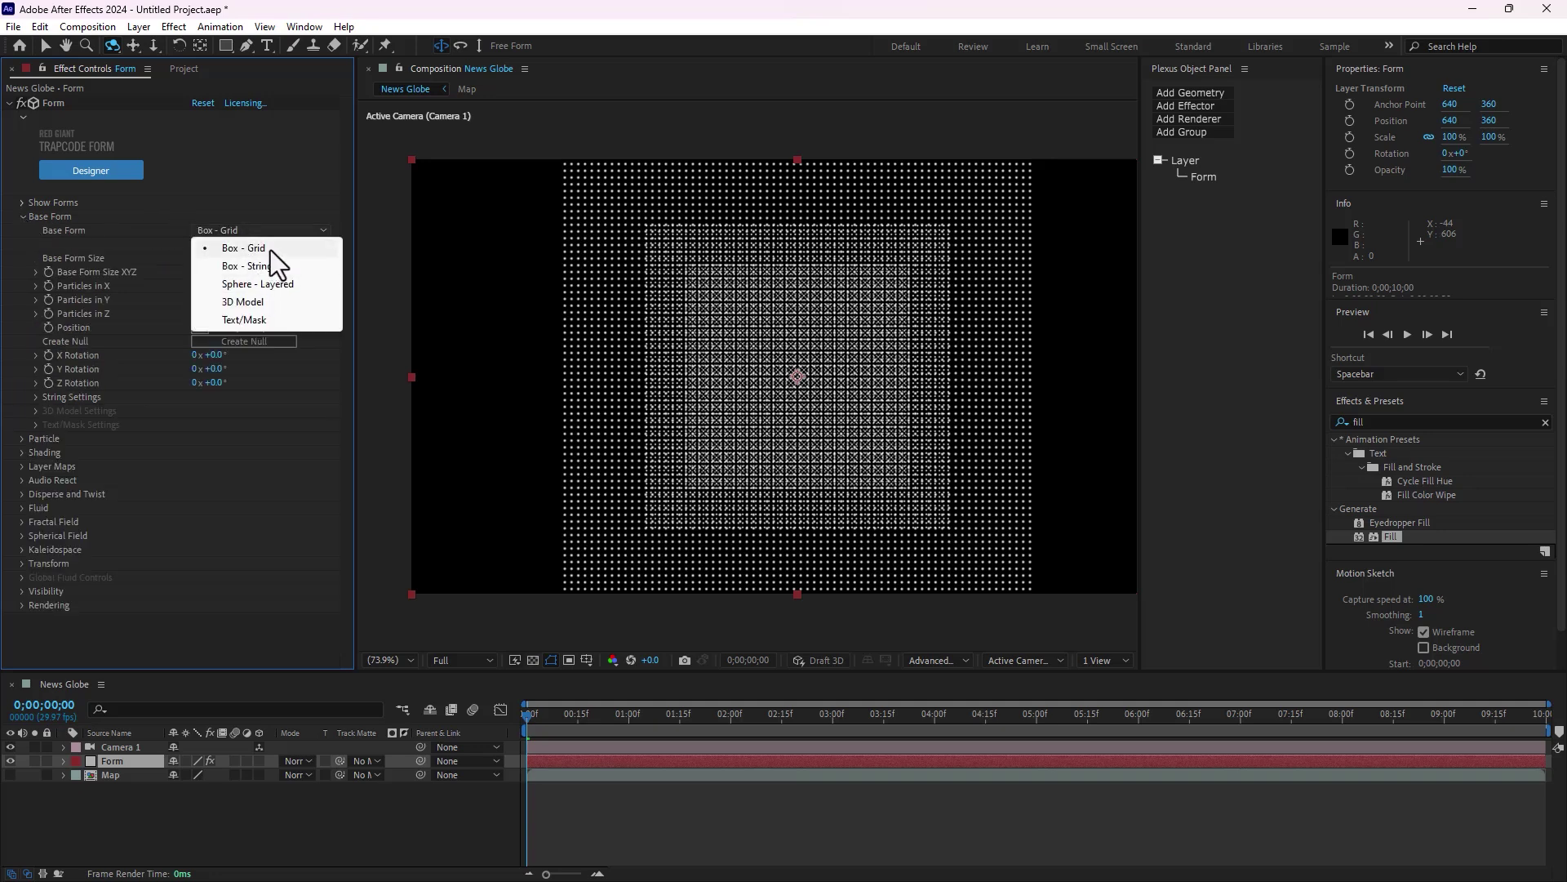
{"action": "left_click", "coordinate": [261, 281]}
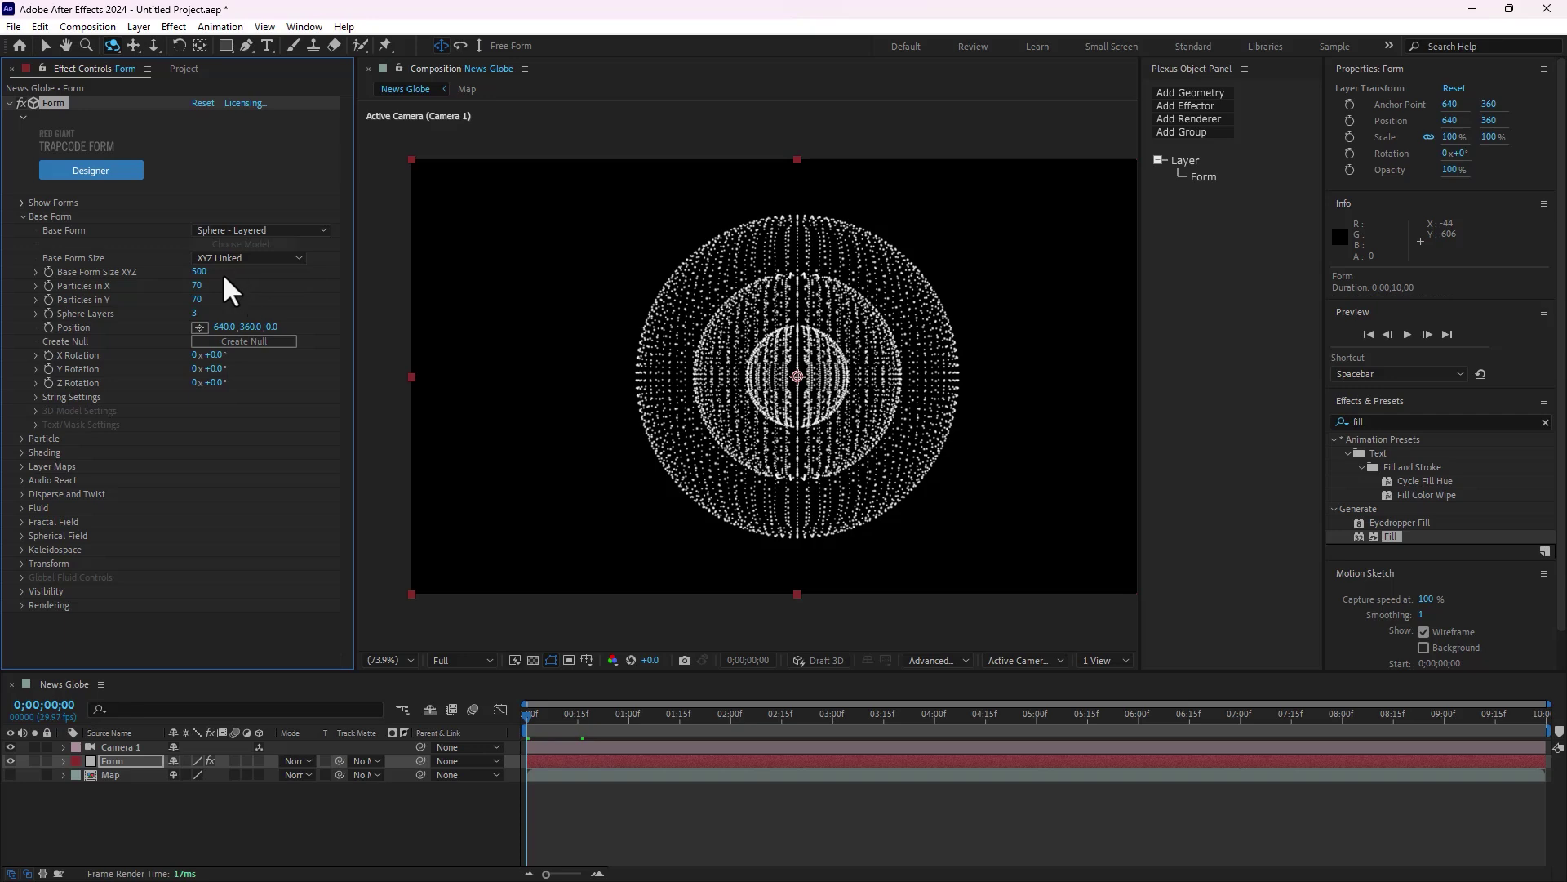
{"action": "left_click", "coordinate": [196, 314]}
{"action": "type", "text": "1"}
{"action": "left_click_drag", "start_coordinate": [199, 271], "coordinate": [201, 268]}
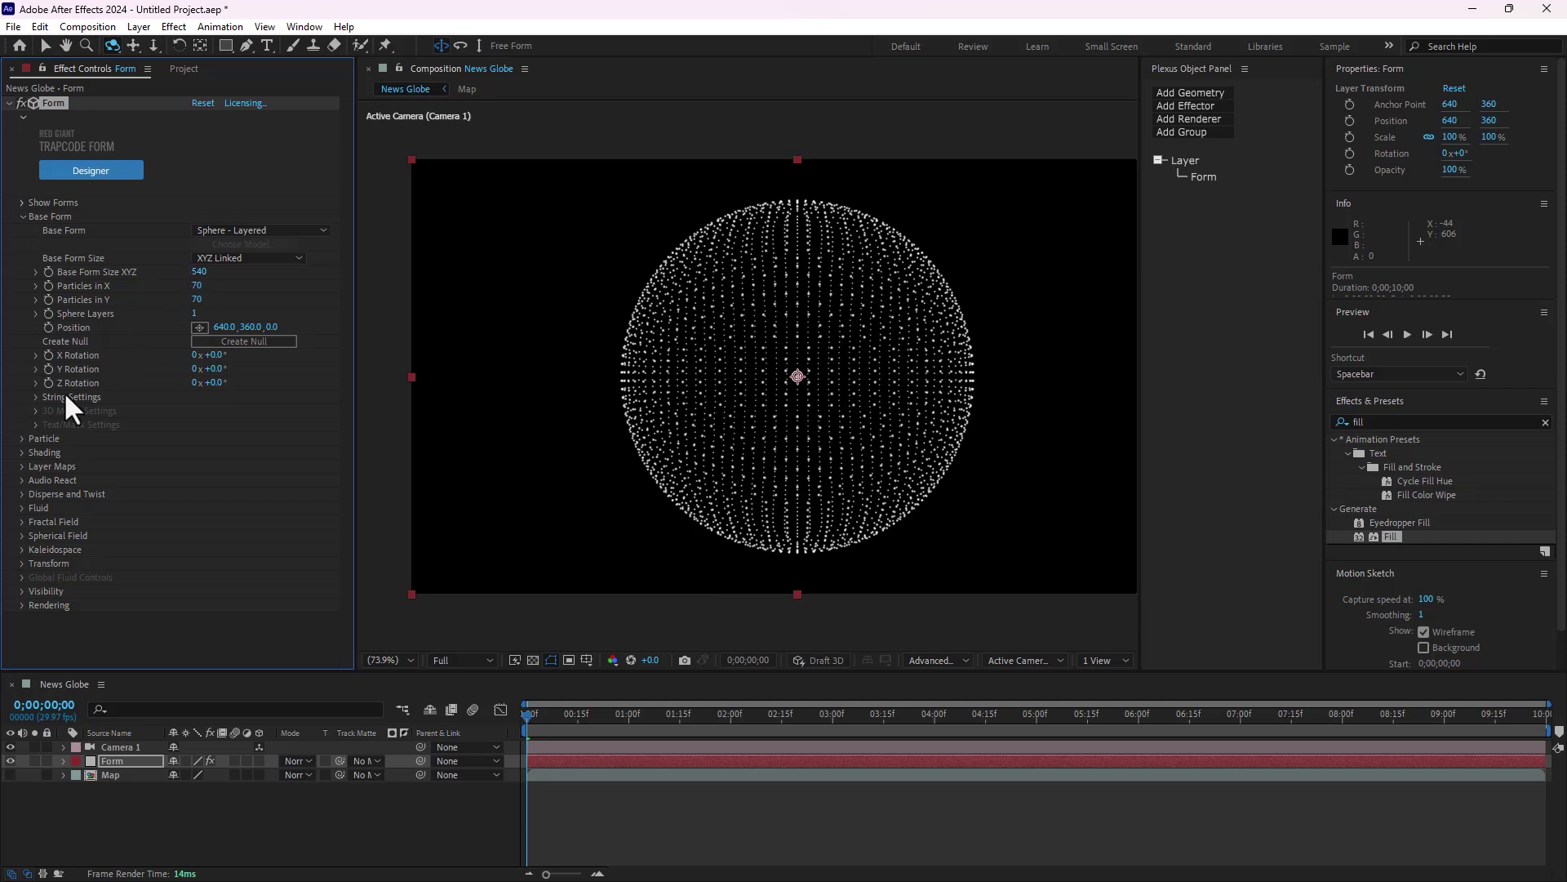
{"action": "left_click", "coordinate": [22, 467]}
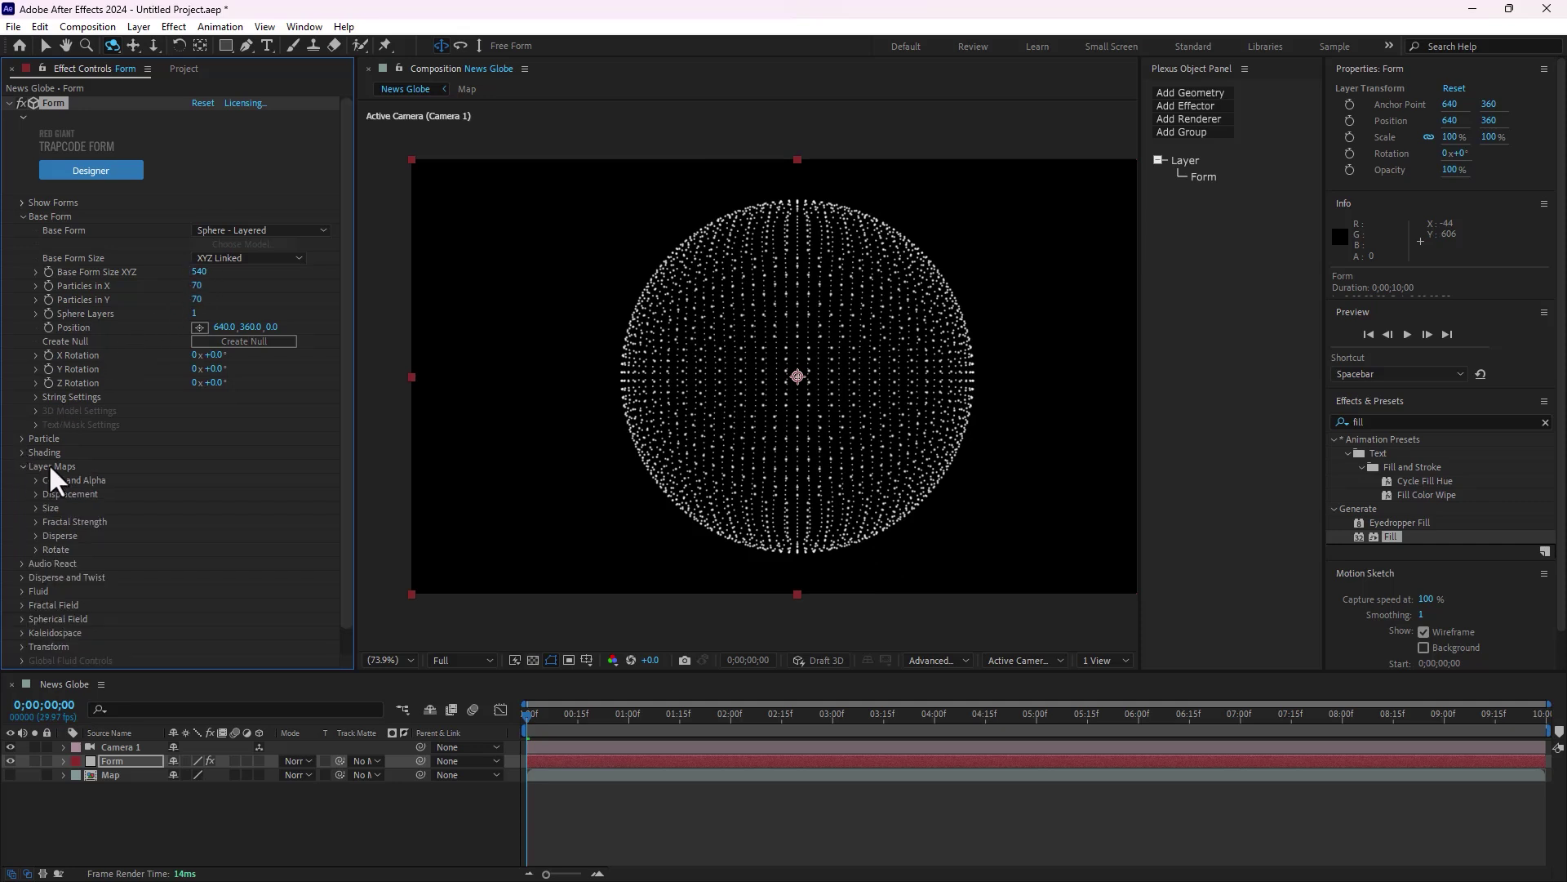
{"action": "left_click", "coordinate": [33, 480]}
- Colour the particles from layer 3. Map using RGBA to RGBA, and raise particles to 195×148
{"action": "left_click", "coordinate": [217, 494]}
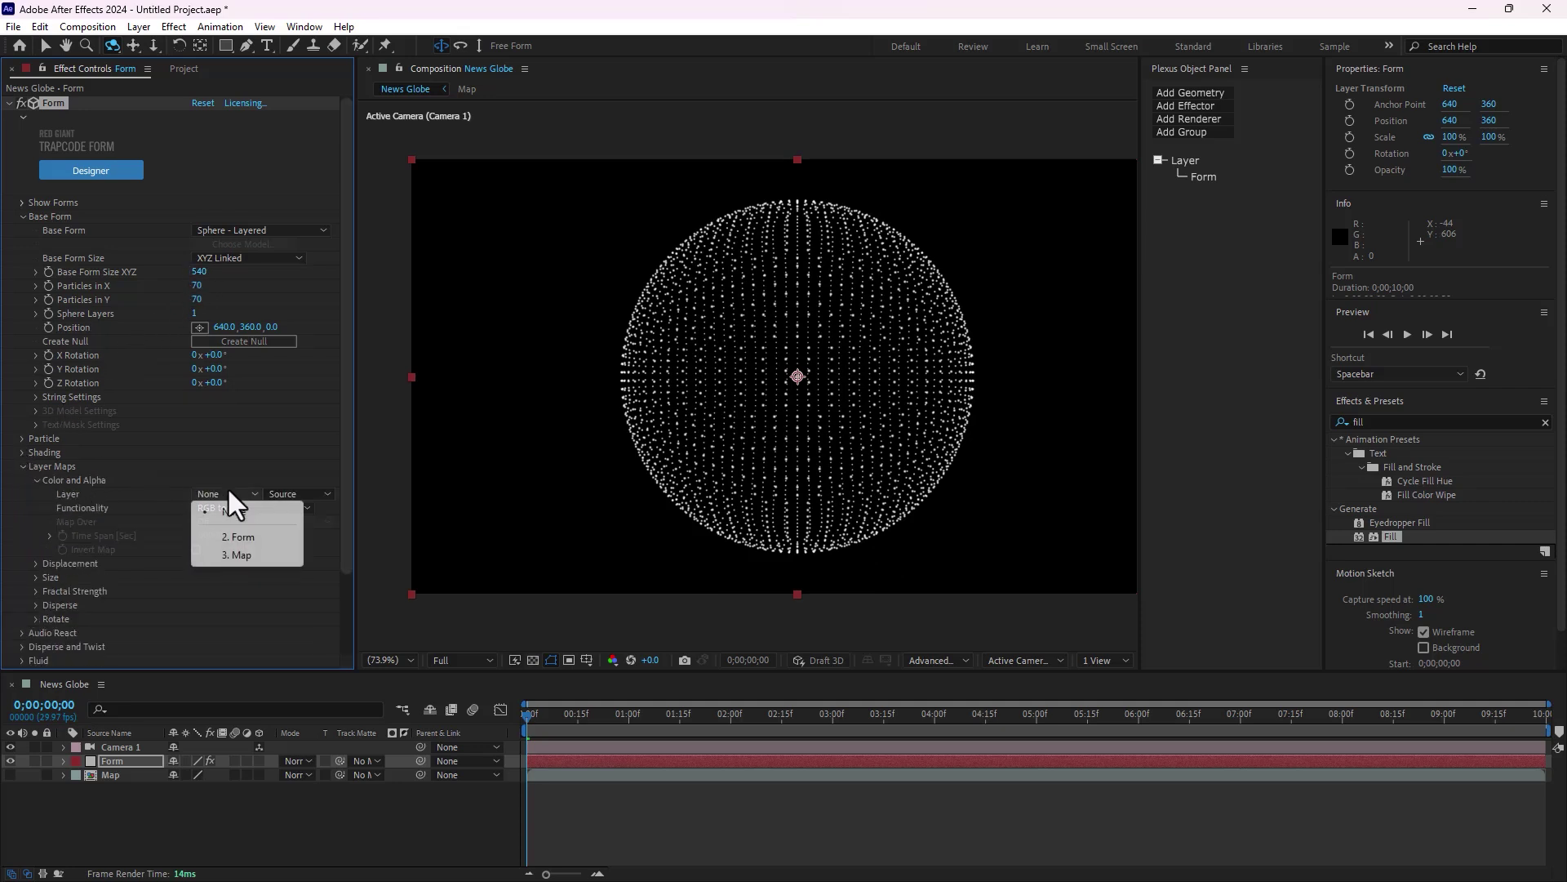
{"action": "left_click", "coordinate": [242, 554]}
{"action": "left_click", "coordinate": [230, 508]}
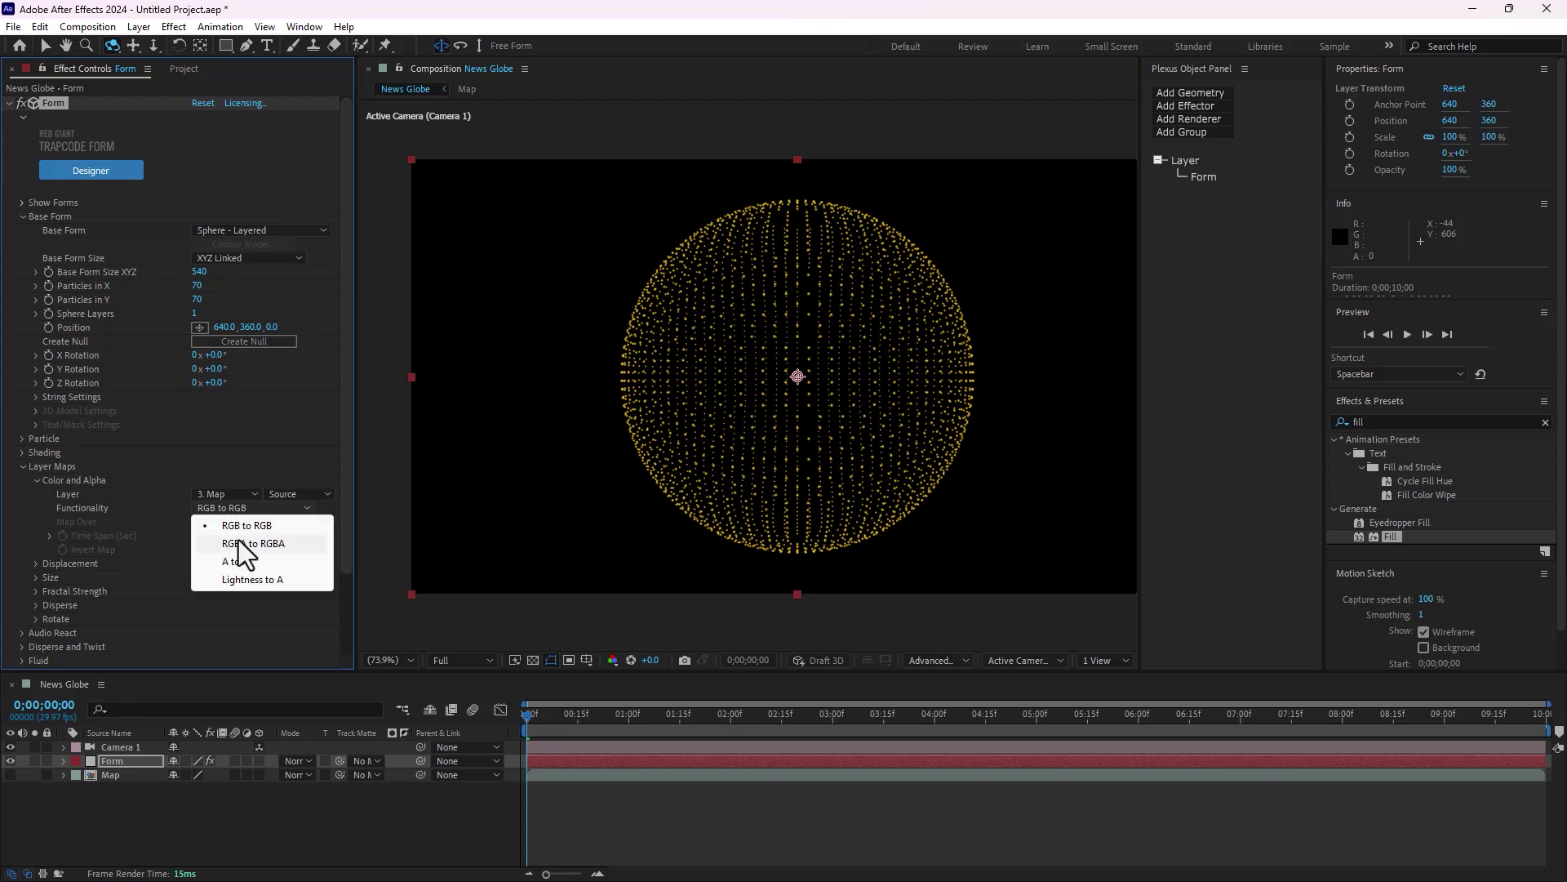
{"action": "left_click", "coordinate": [238, 539]}
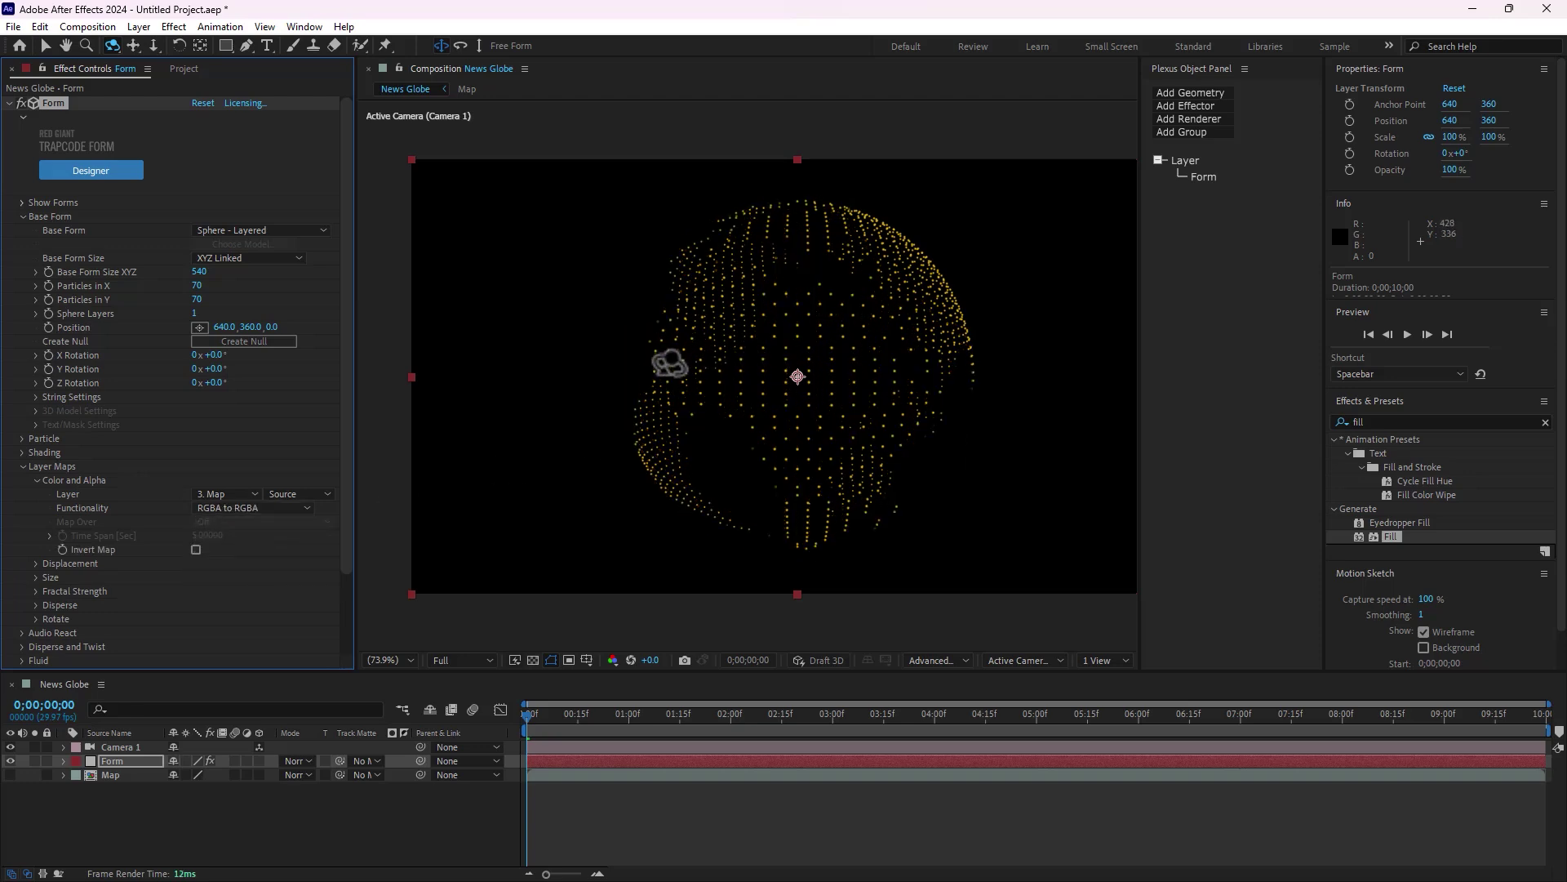
{"action": "mouse_move", "coordinate": [668, 359]}
{"action": "left_mouse_down"}
{"action": "mouse_move", "coordinate": [836, 370]}
{"action": "mouse_move", "coordinate": [679, 366]}
{"action": "mouse_move", "coordinate": [494, 301]}
{"action": "left_mouse_up"}
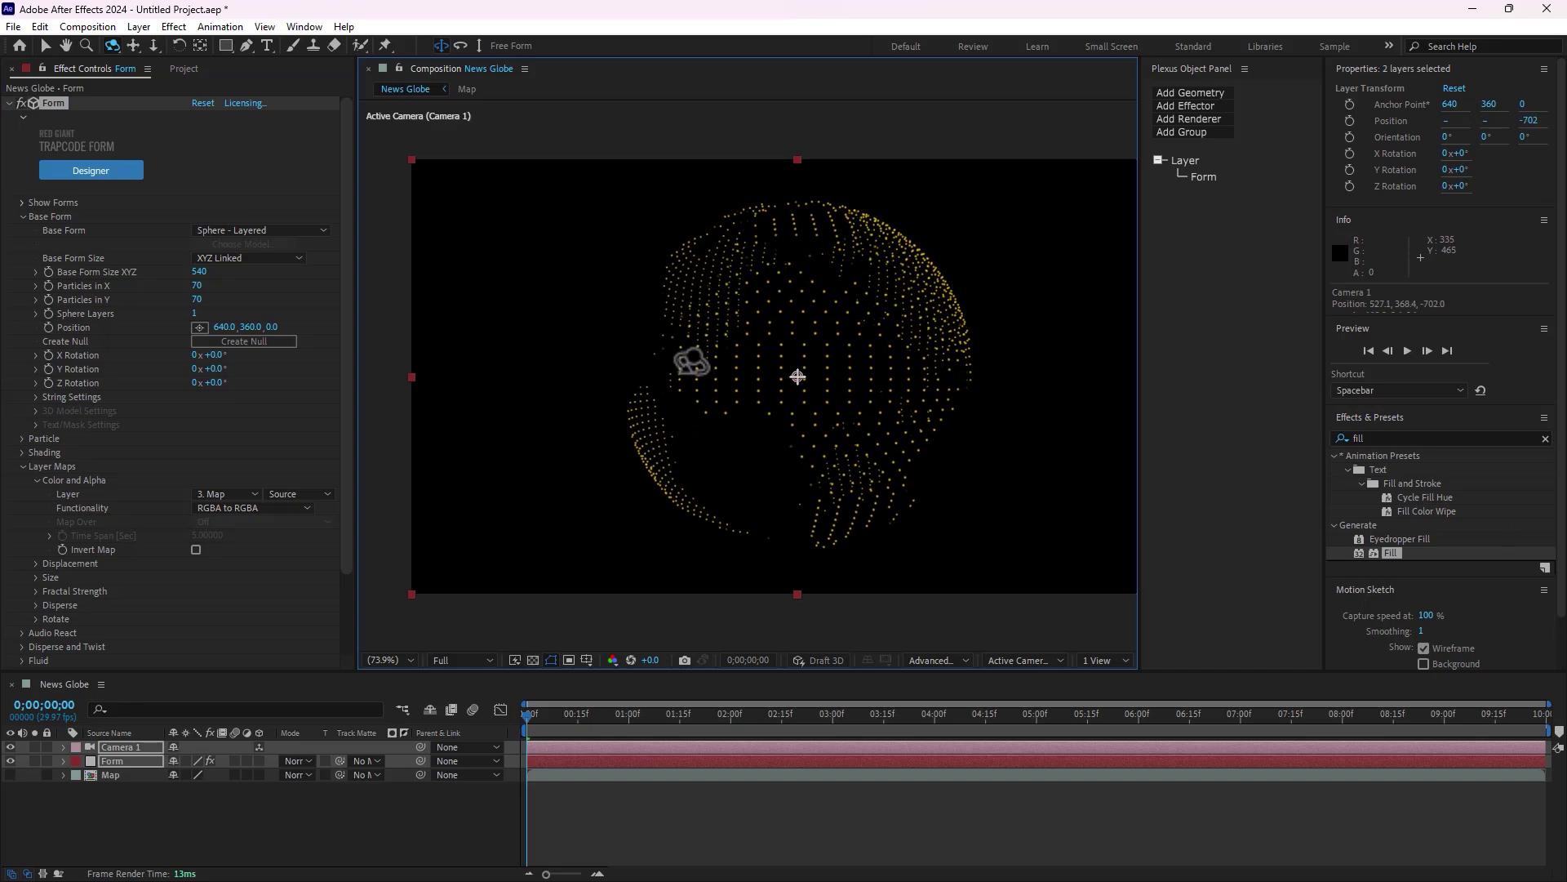
{"action": "mouse_move", "coordinate": [196, 285]}
{"action": "left_mouse_down"}
{"action": "mouse_move", "coordinate": [253, 284]}
{"action": "mouse_move", "coordinate": [258, 300]}
{"action": "mouse_move", "coordinate": [274, 286]}
{"action": "left_mouse_up"}
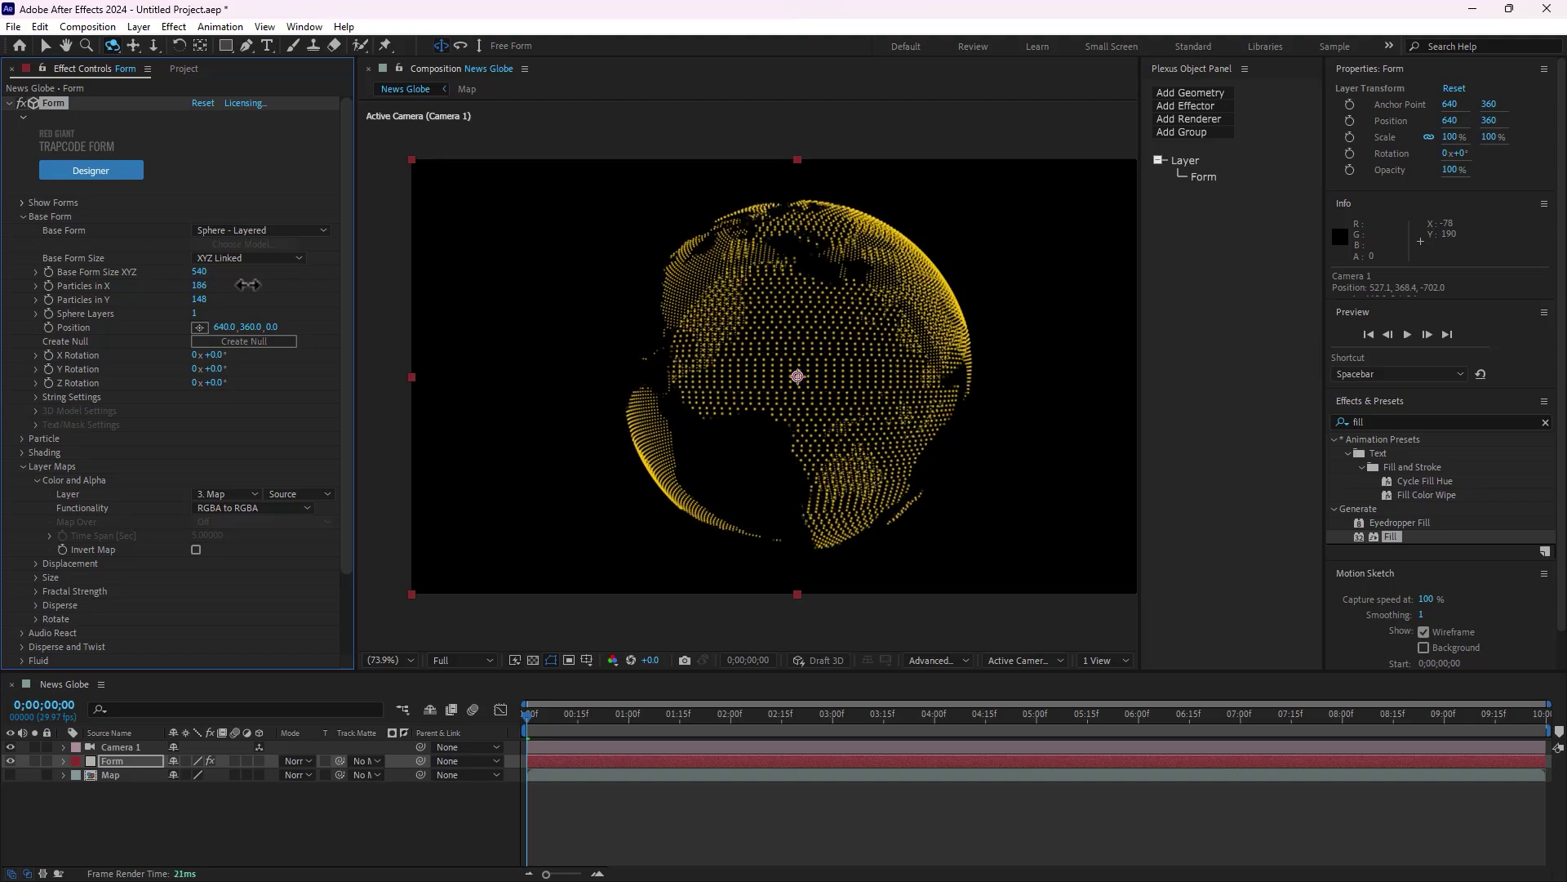
{"action": "mouse_move", "coordinate": [817, 327]}
{"action": "left_mouse_down"}
{"action": "mouse_move", "coordinate": [998, 325]}
{"action": "mouse_move", "coordinate": [987, 309]}
{"action": "mouse_move", "coordinate": [1004, 308]}
{"action": "left_mouse_up"}
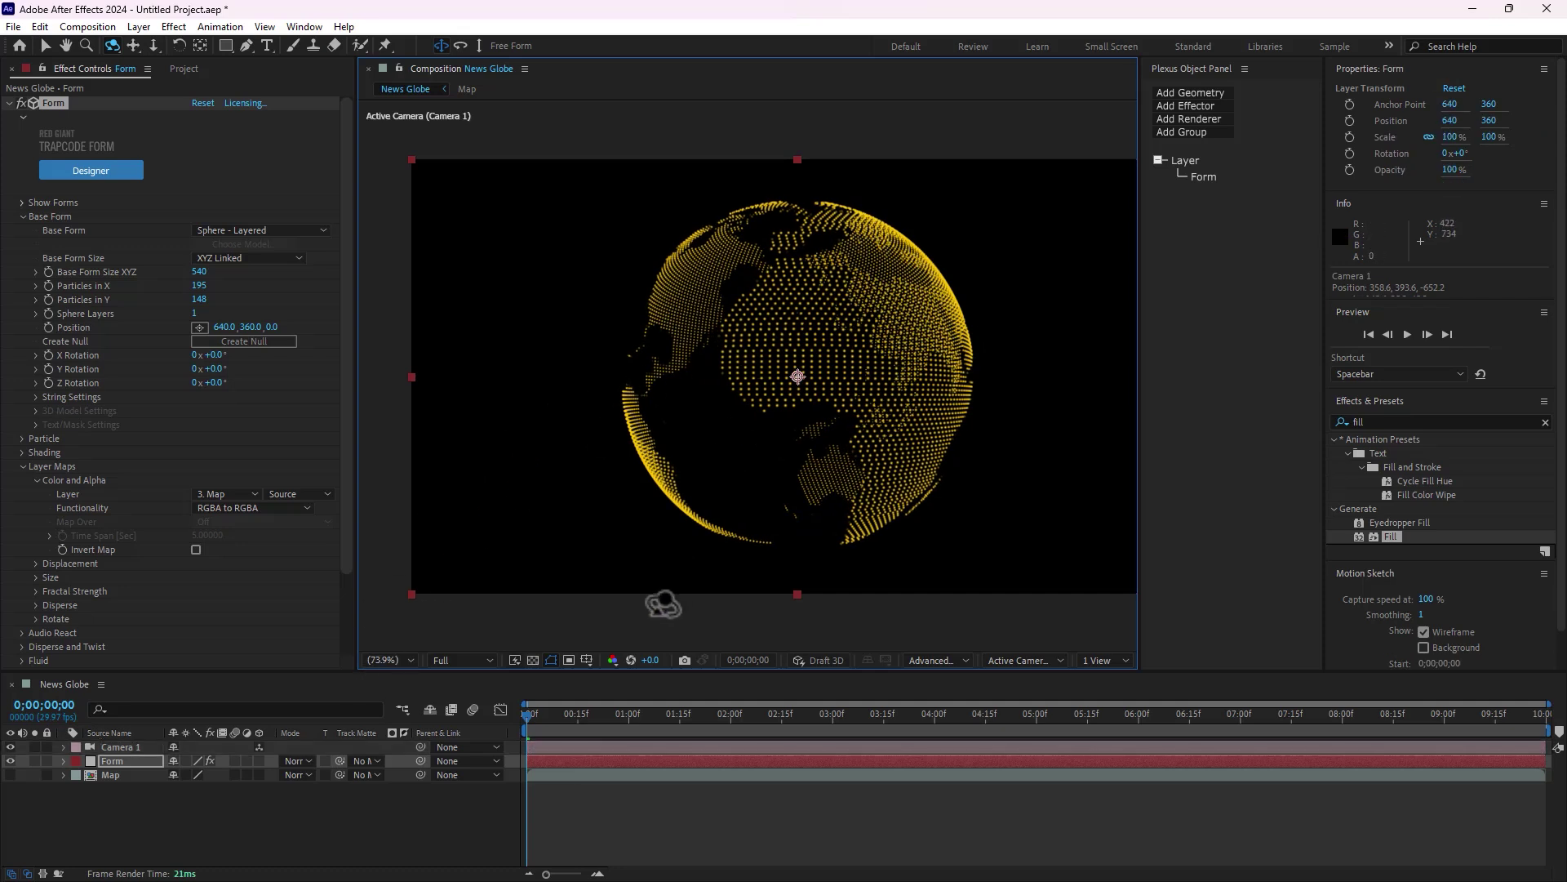
- Set Form's particle Size to 2, then deselect the Form layer
{"action": "left_click", "coordinate": [22, 438]}
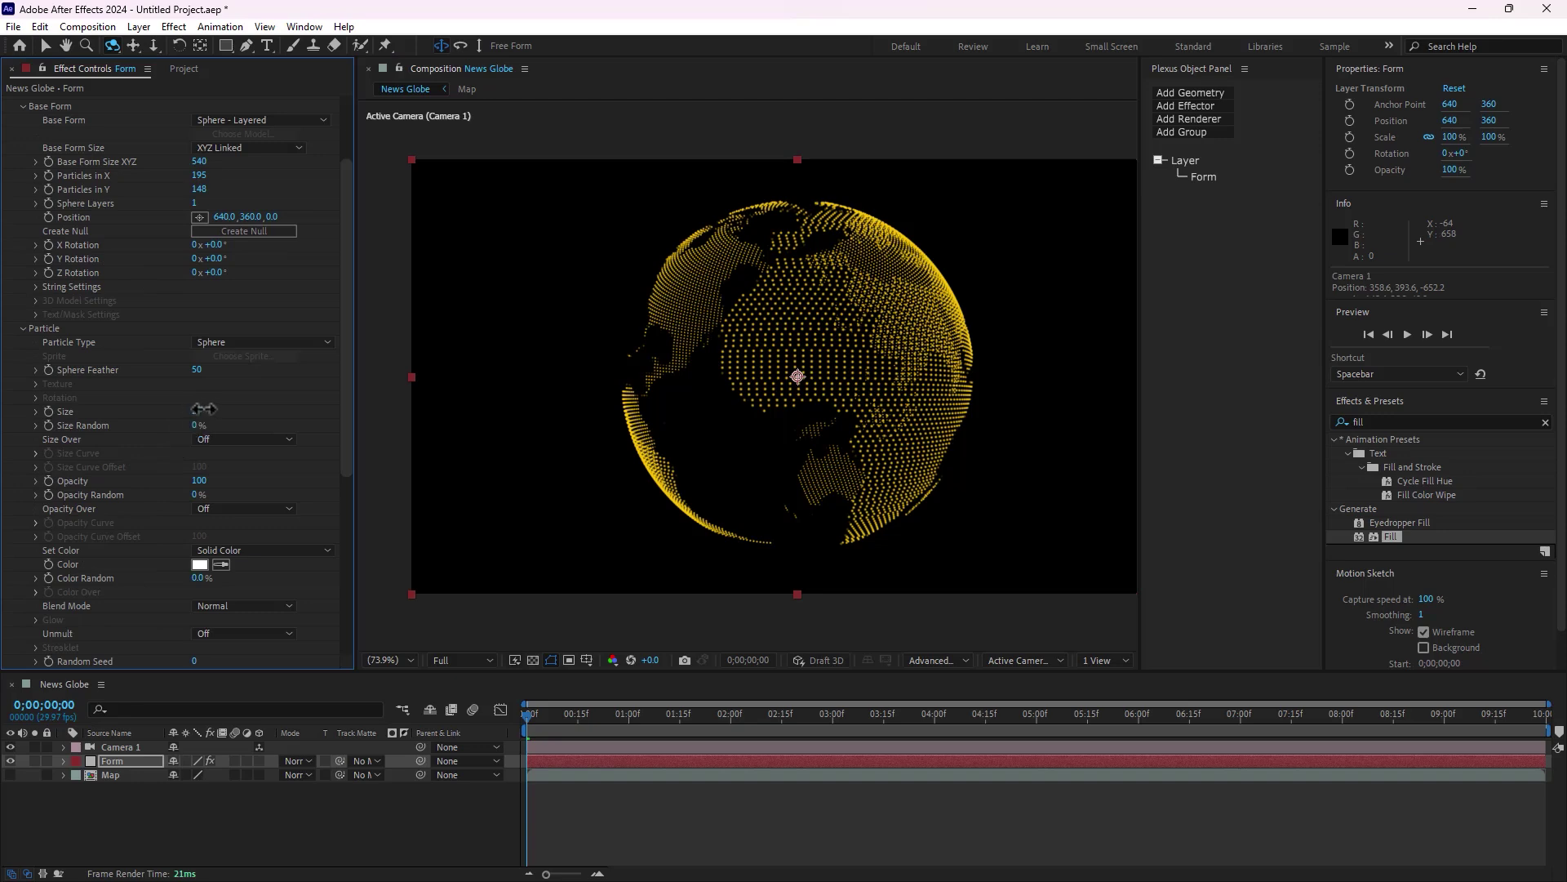
{"action": "left_click_drag", "start_coordinate": [196, 411], "coordinate": [198, 414]}
{"action": "left_click", "coordinate": [198, 414]}
{"action": "type", "text": "19"}
{"action": "type", "text": "5"}
{"action": "key", "text": "Return"}
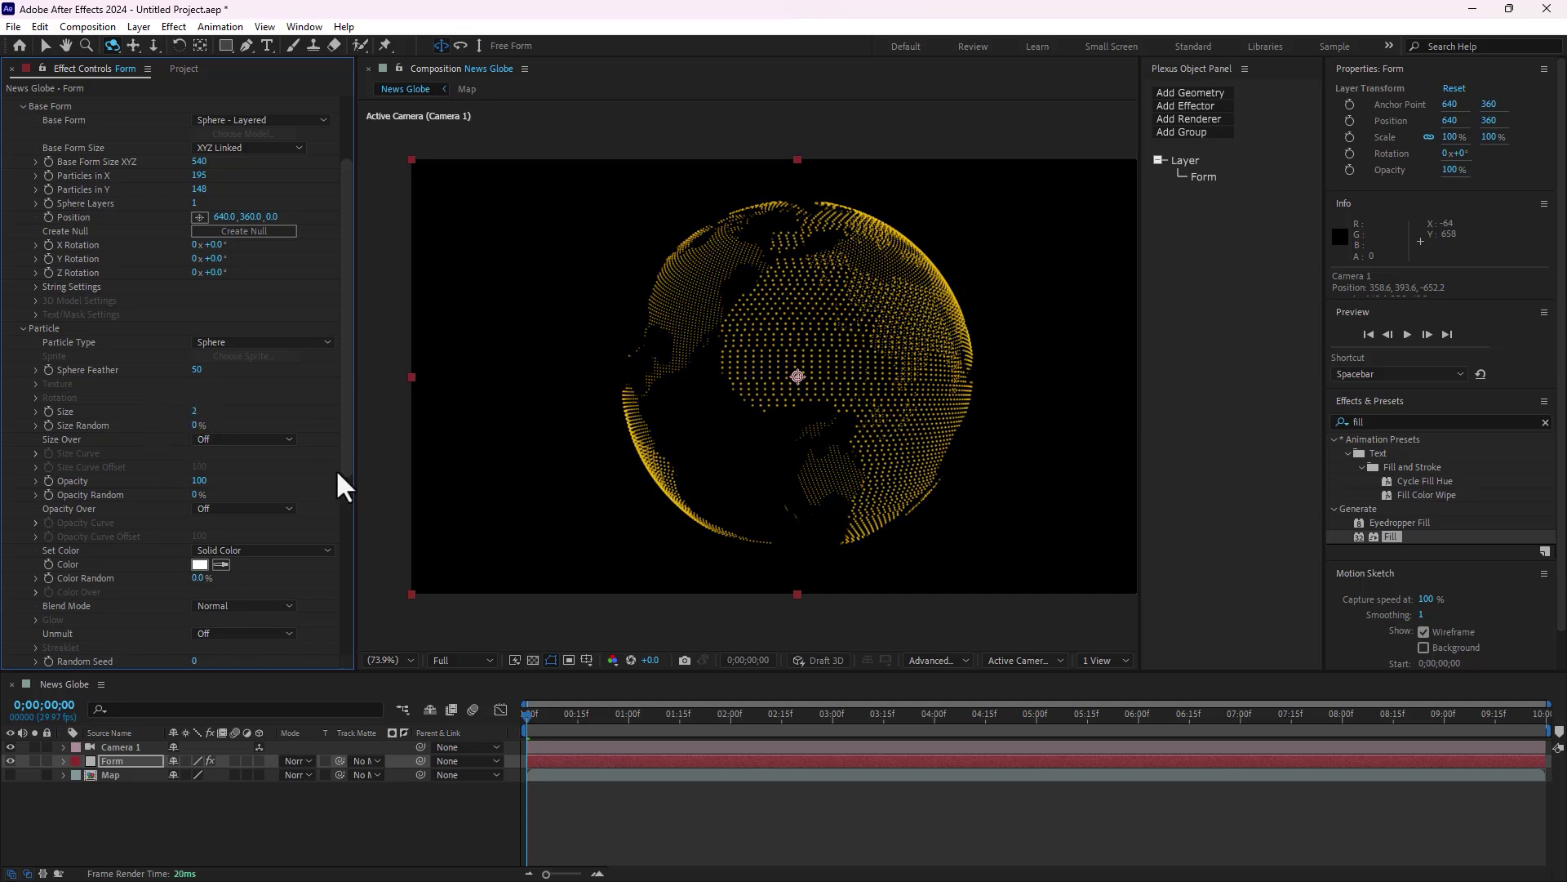
{"action": "left_click", "coordinate": [254, 810]}
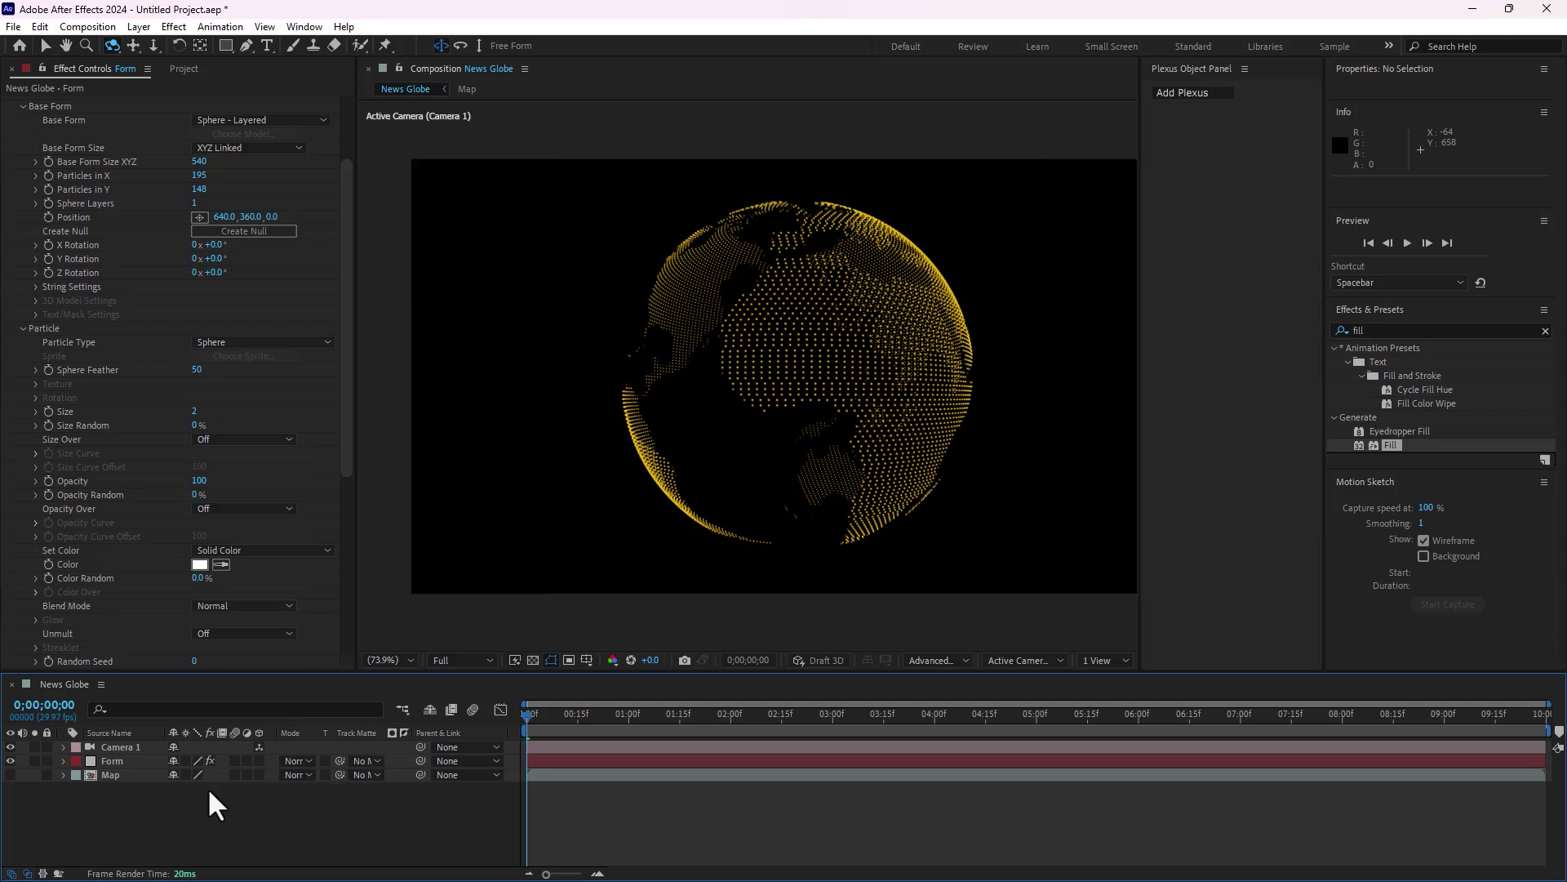
- Duplicate the Form layer and delete the Form effect from the top copy, then undo
{"action": "left_click", "coordinate": [123, 761]}
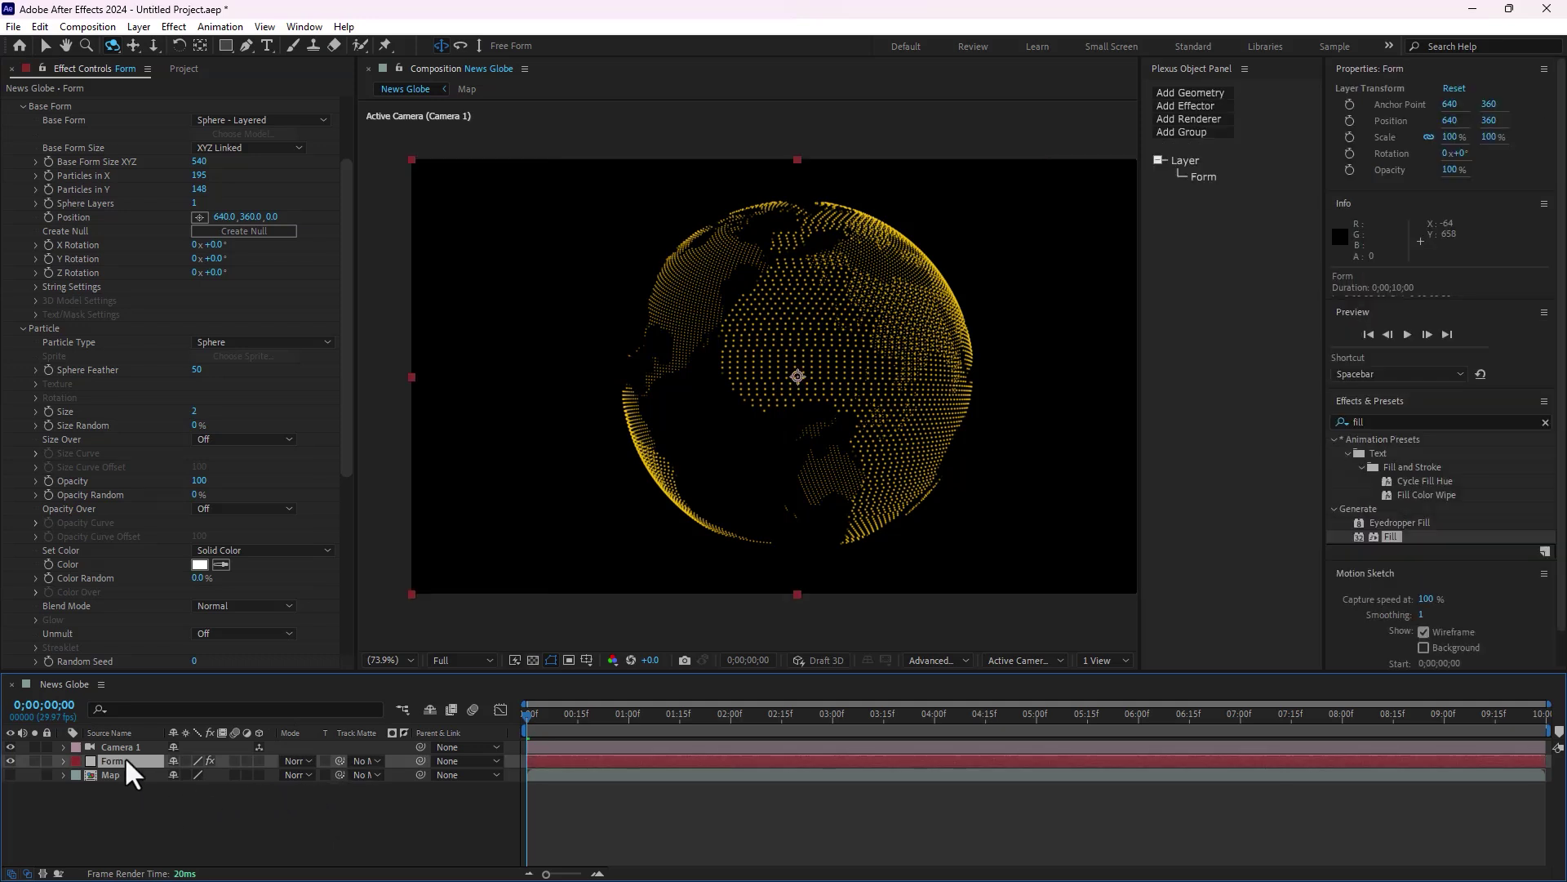
{"action": "key", "text": "ctrl+d"}
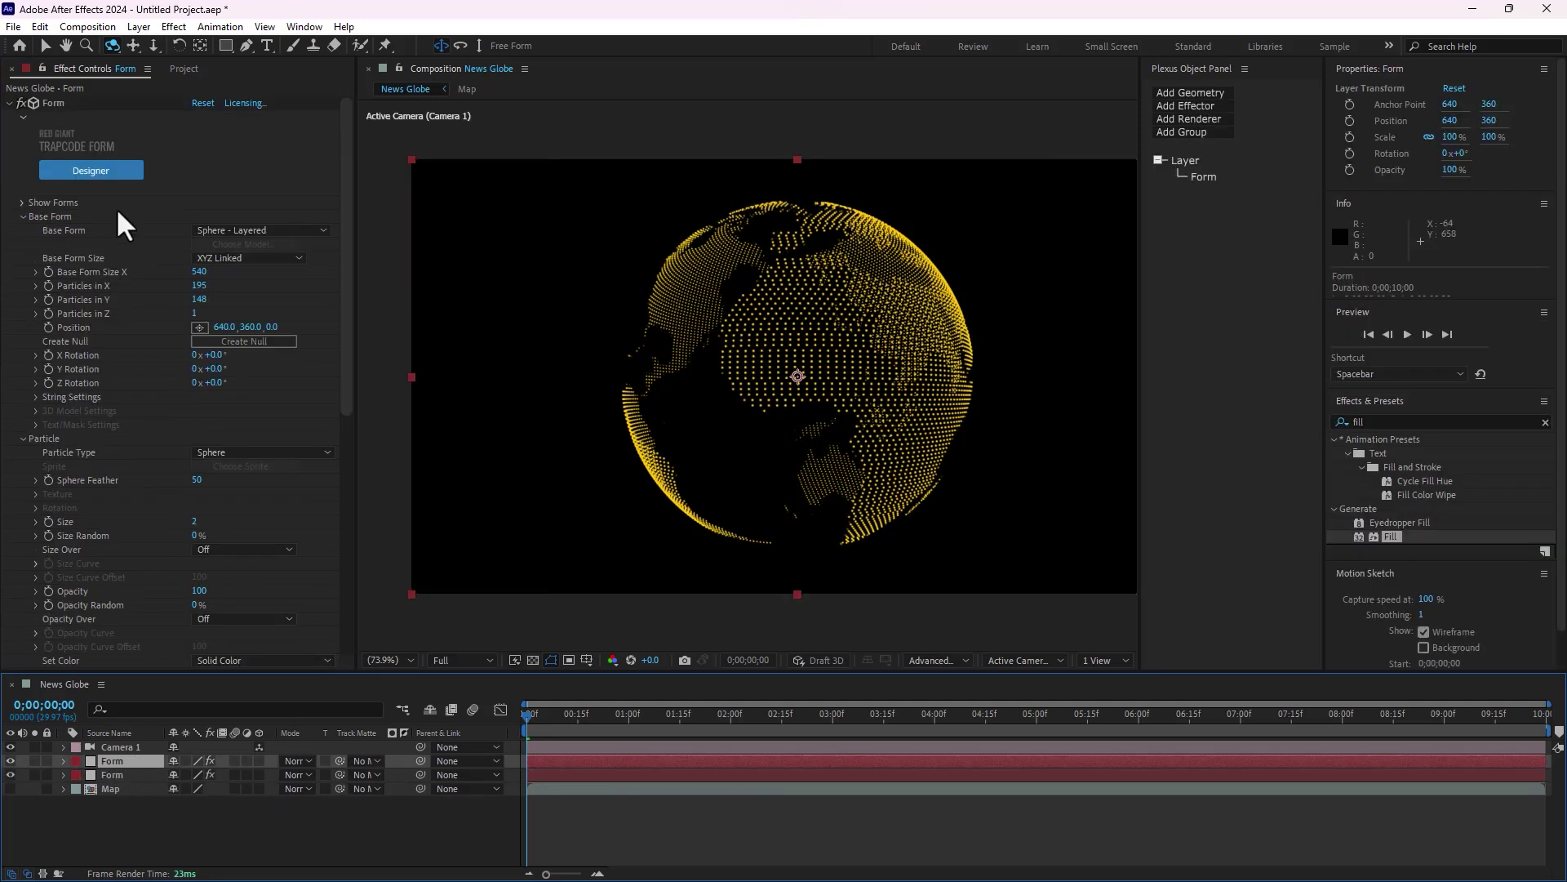
{"action": "left_click", "coordinate": [57, 101]}
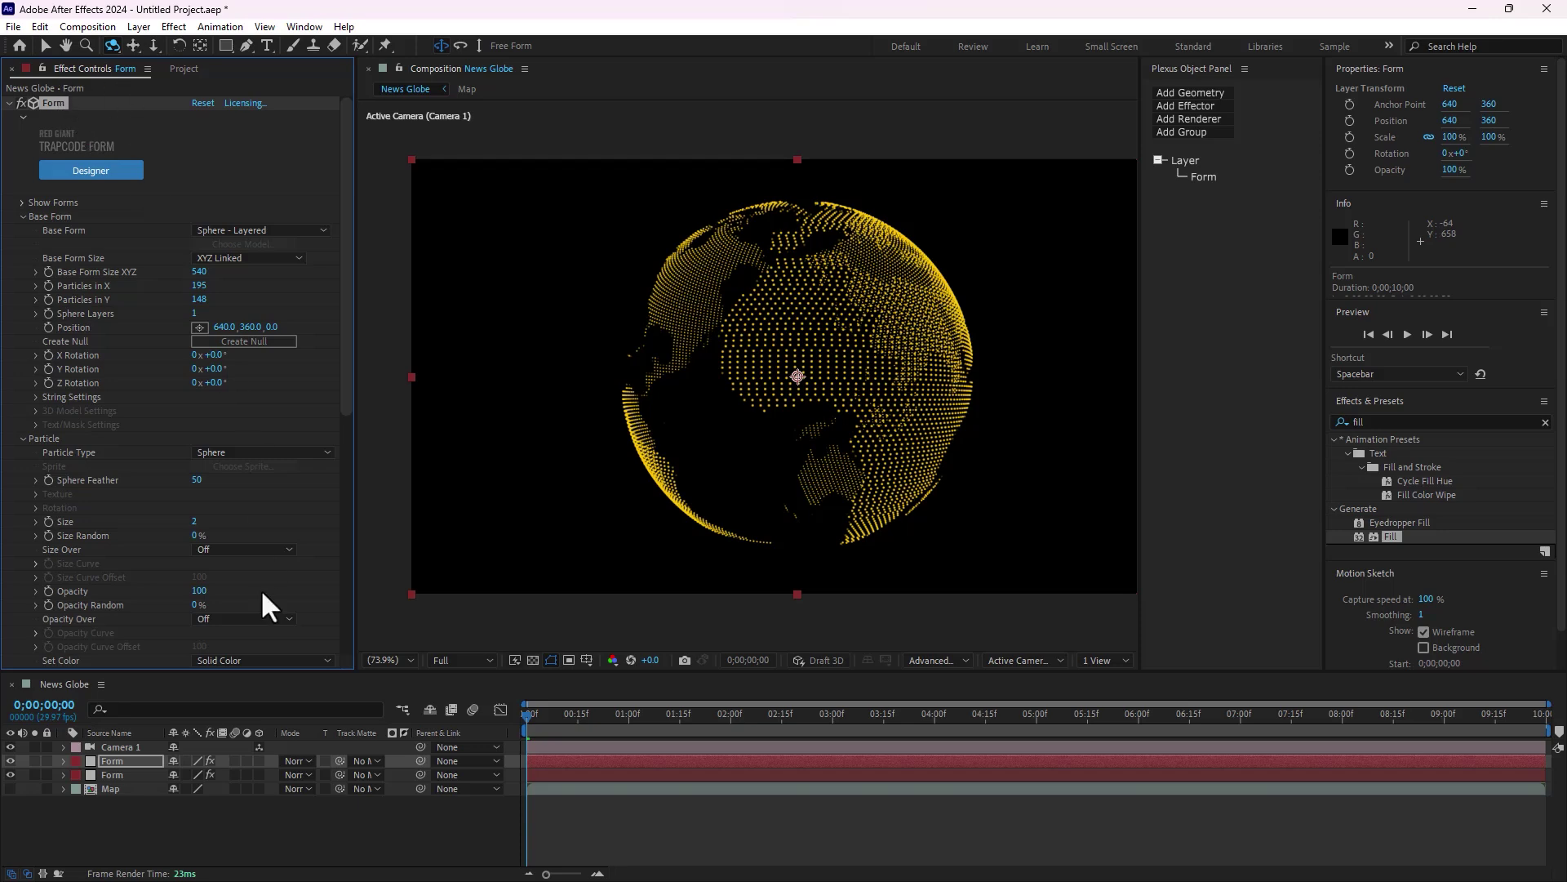
{"action": "key", "text": "Delete"}
{"action": "left_click", "coordinate": [174, 26]}
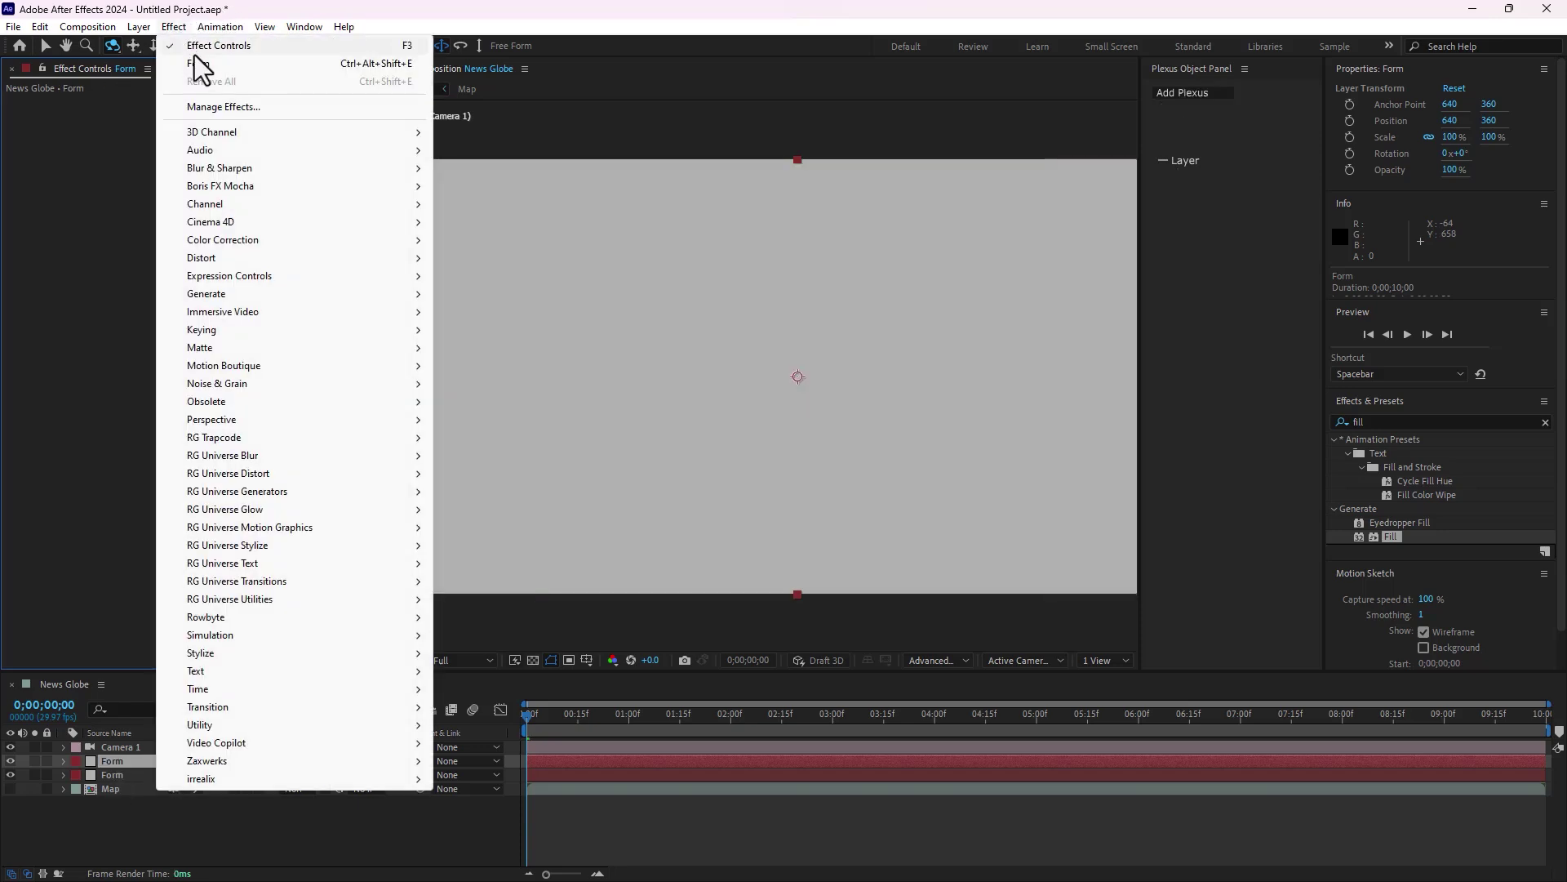
{"action": "key", "text": "Escape"}
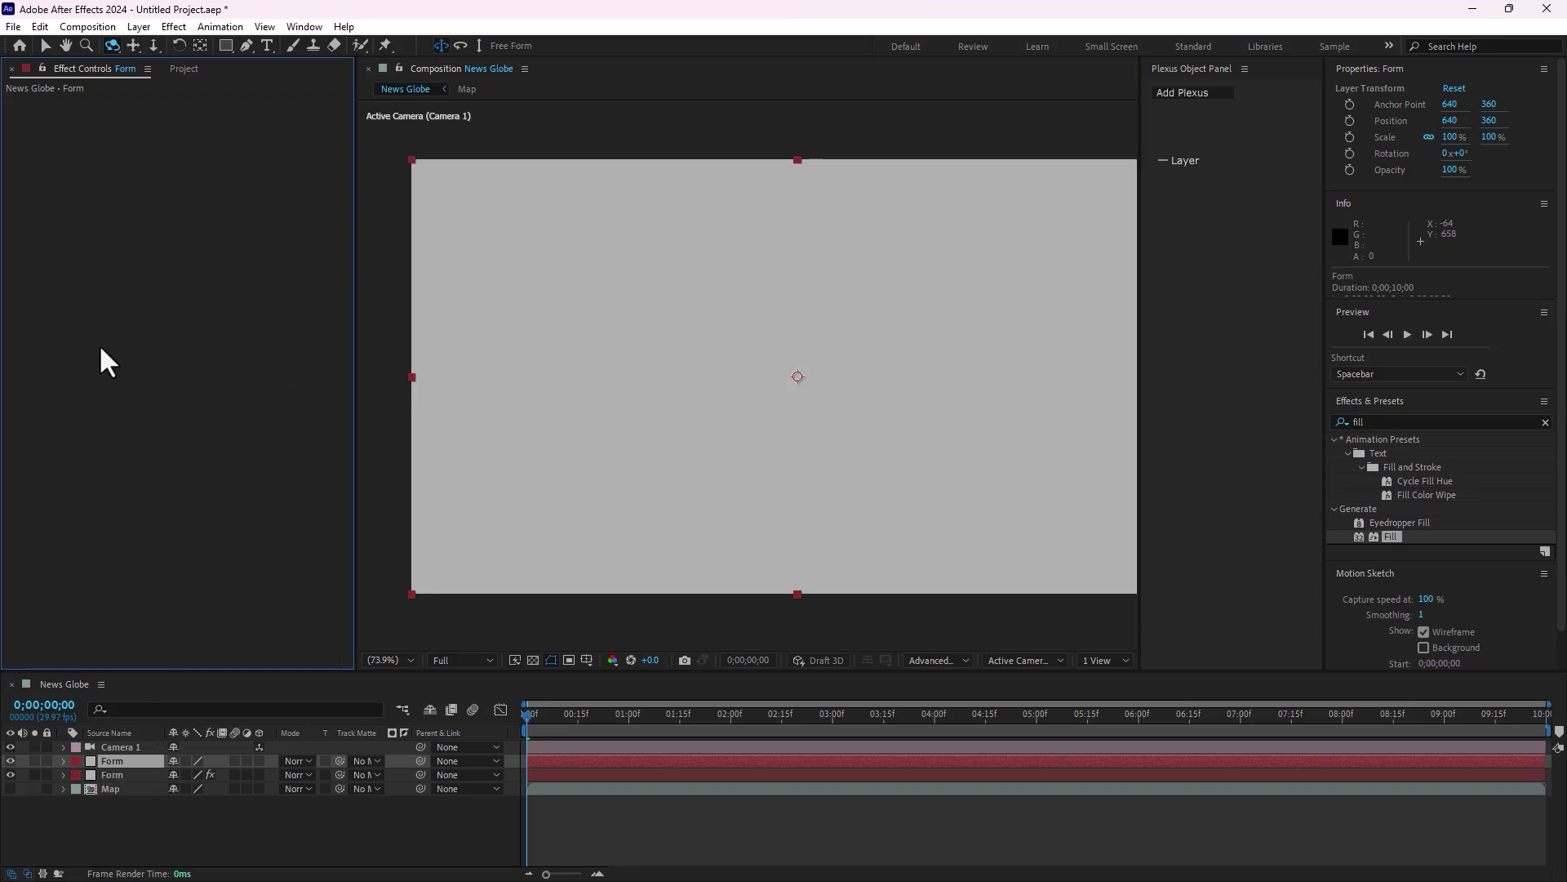
{"action": "key", "text": "ctrl+z"}
- Make the top Form copy a Sphere - Layered base form with 1 sphere layer
{"action": "key", "text": "v"}
{"action": "left_click", "coordinate": [22, 215]}
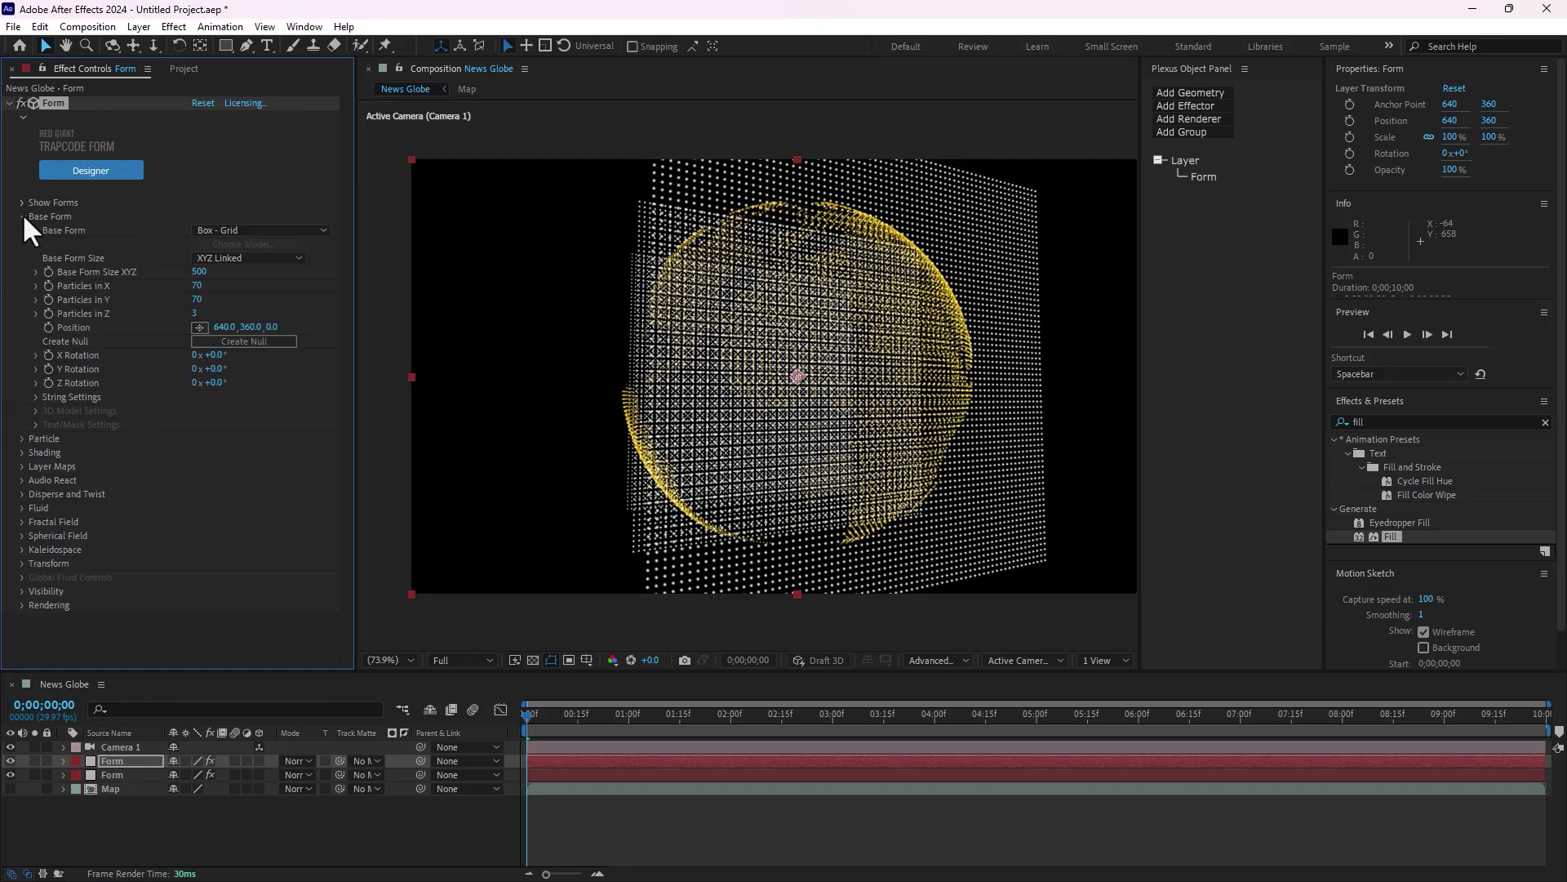
{"action": "left_click", "coordinate": [259, 230]}
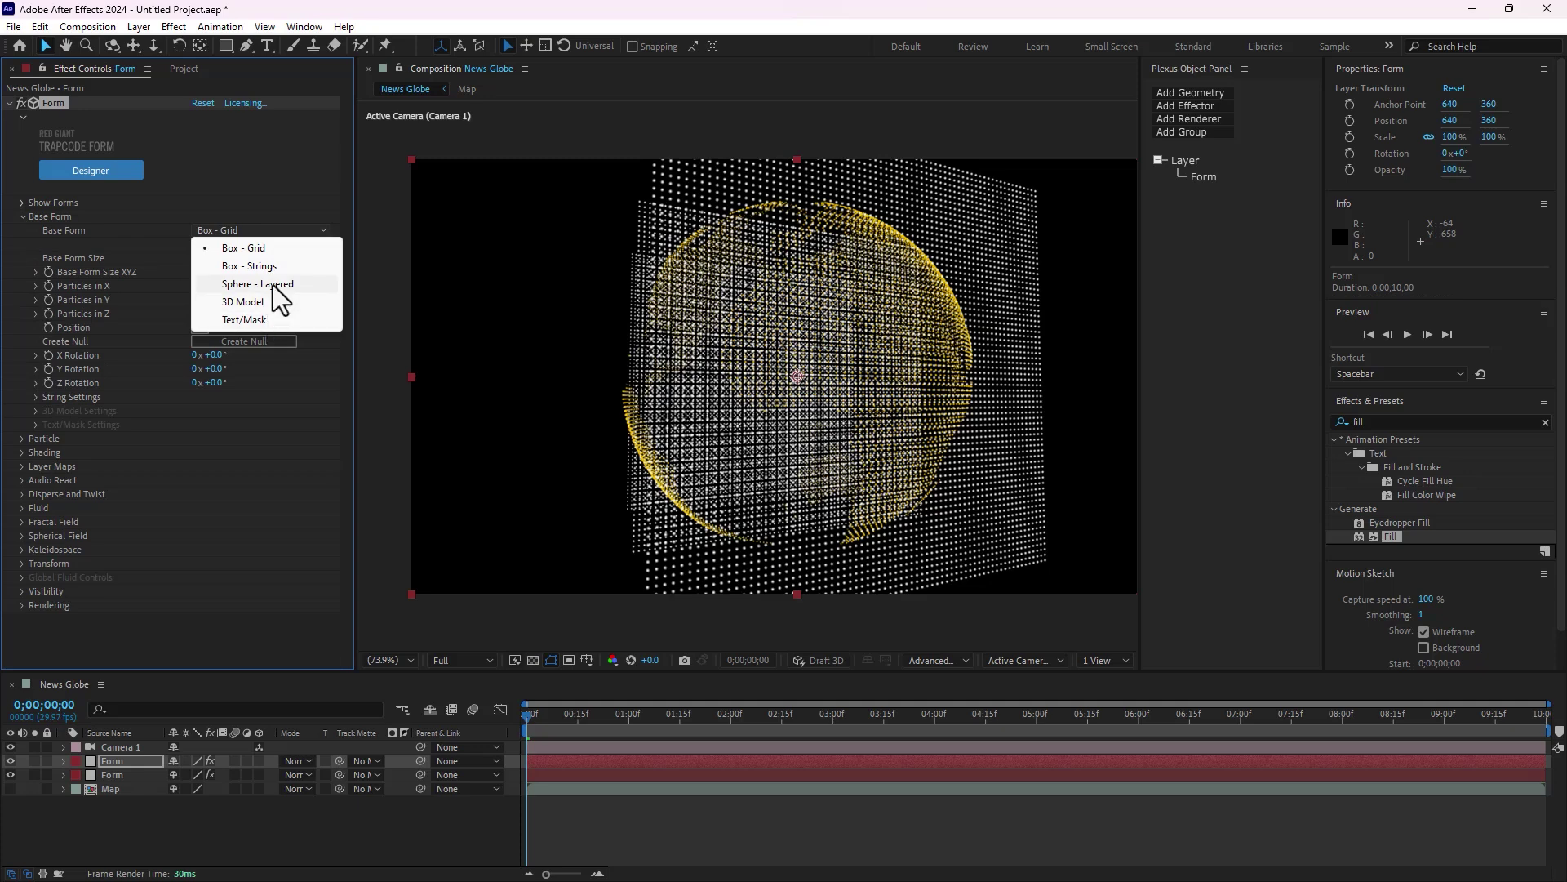
{"action": "left_click", "coordinate": [271, 284]}
{"action": "left_click", "coordinate": [197, 313]}
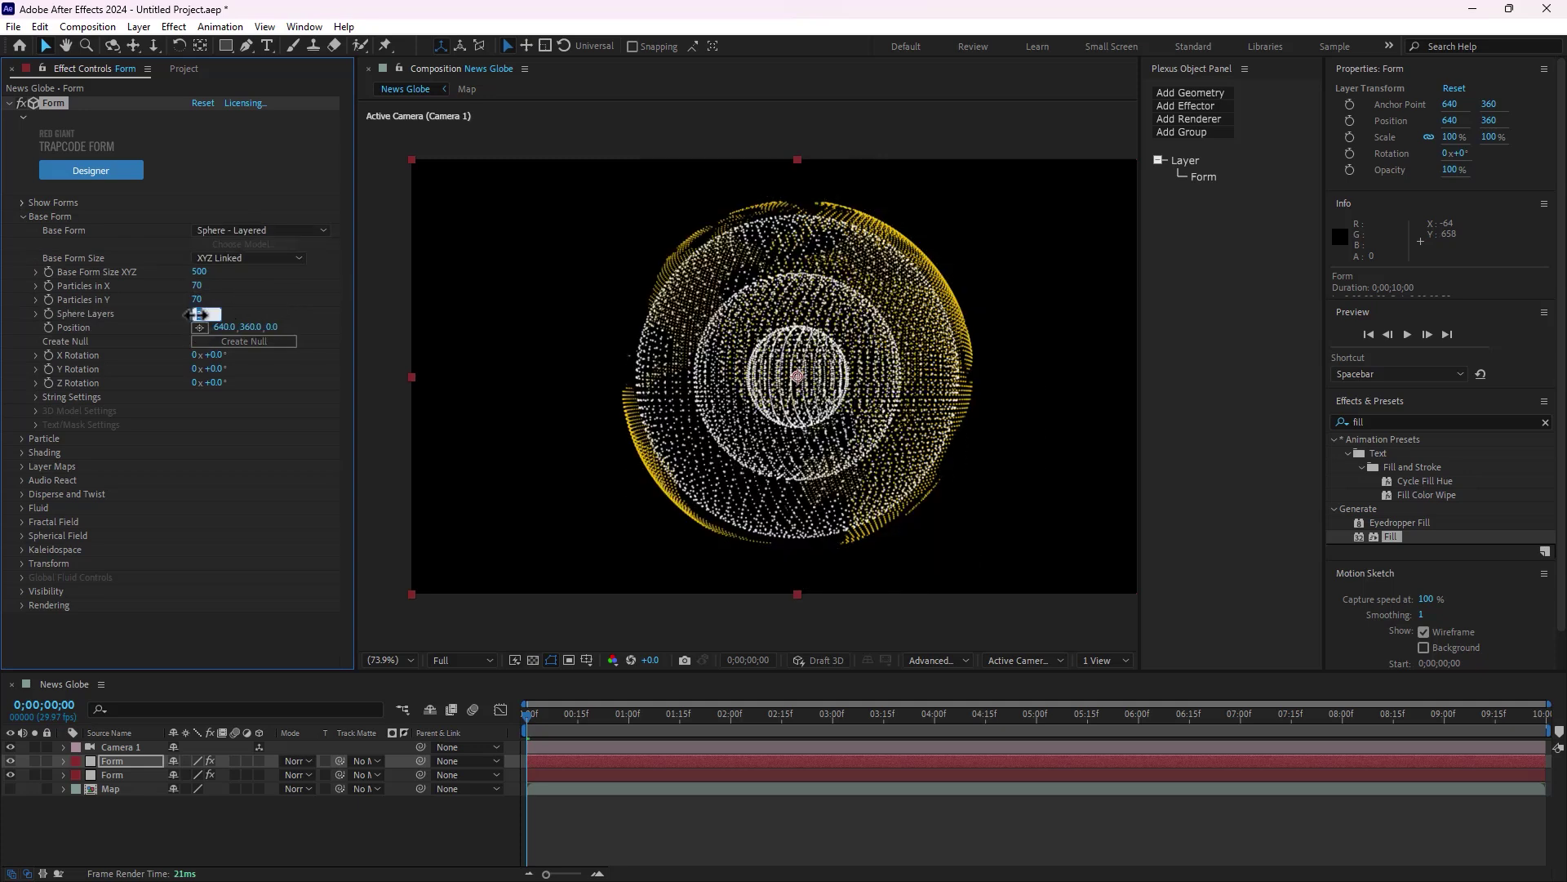
{"action": "type", "text": "1"}
{"action": "key", "text": "Return"}
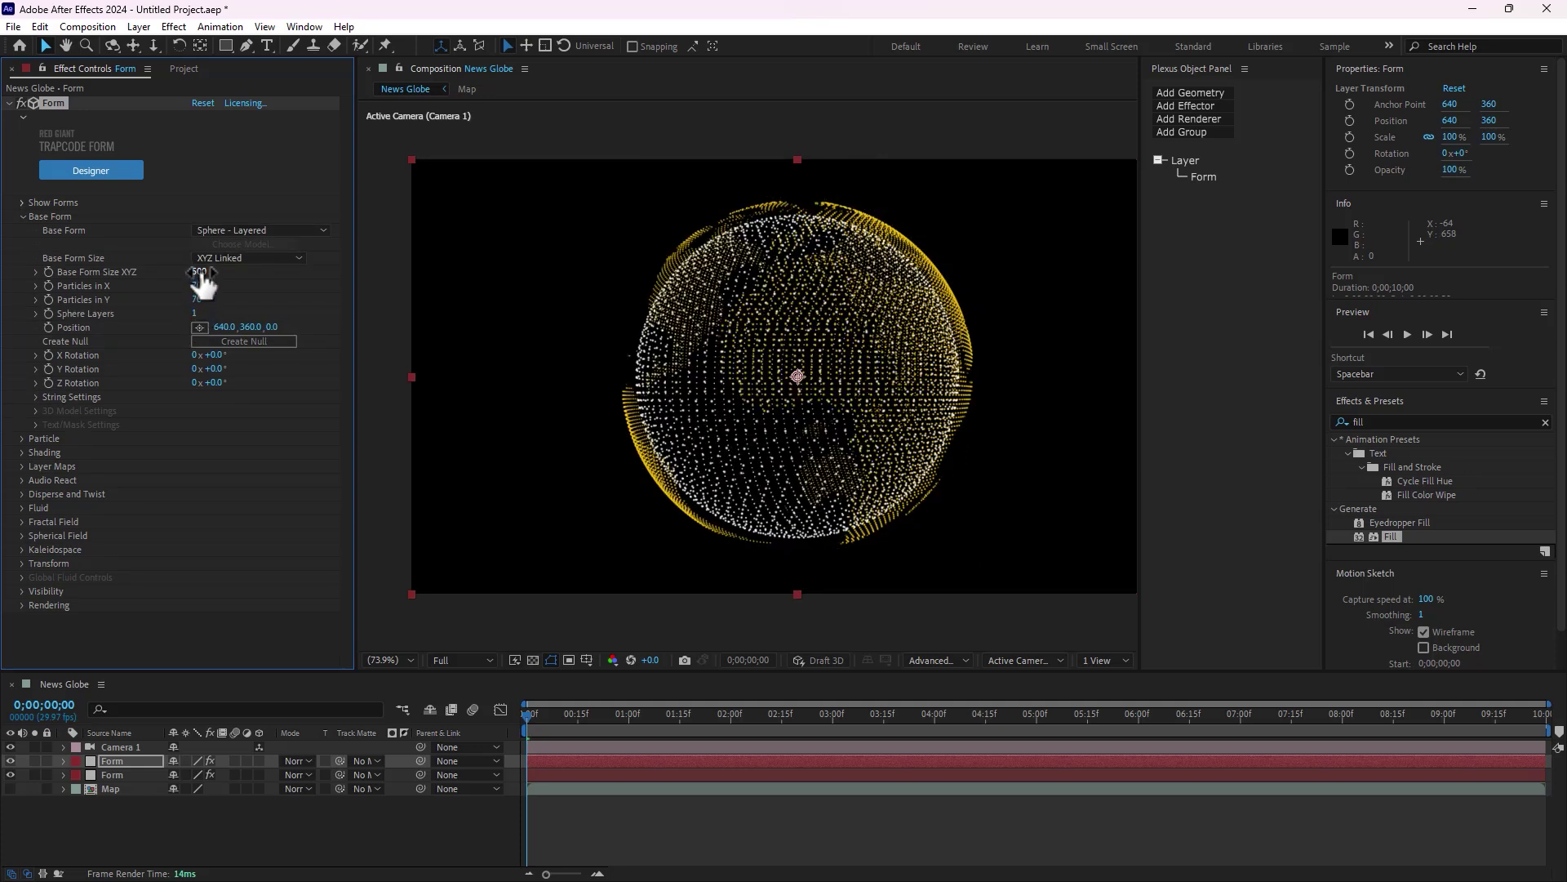
- Set Base Form Size to 990 with 3 Particles in X and 218 in Y
{"action": "left_click_drag", "start_coordinate": [200, 272], "coordinate": [208, 271]}
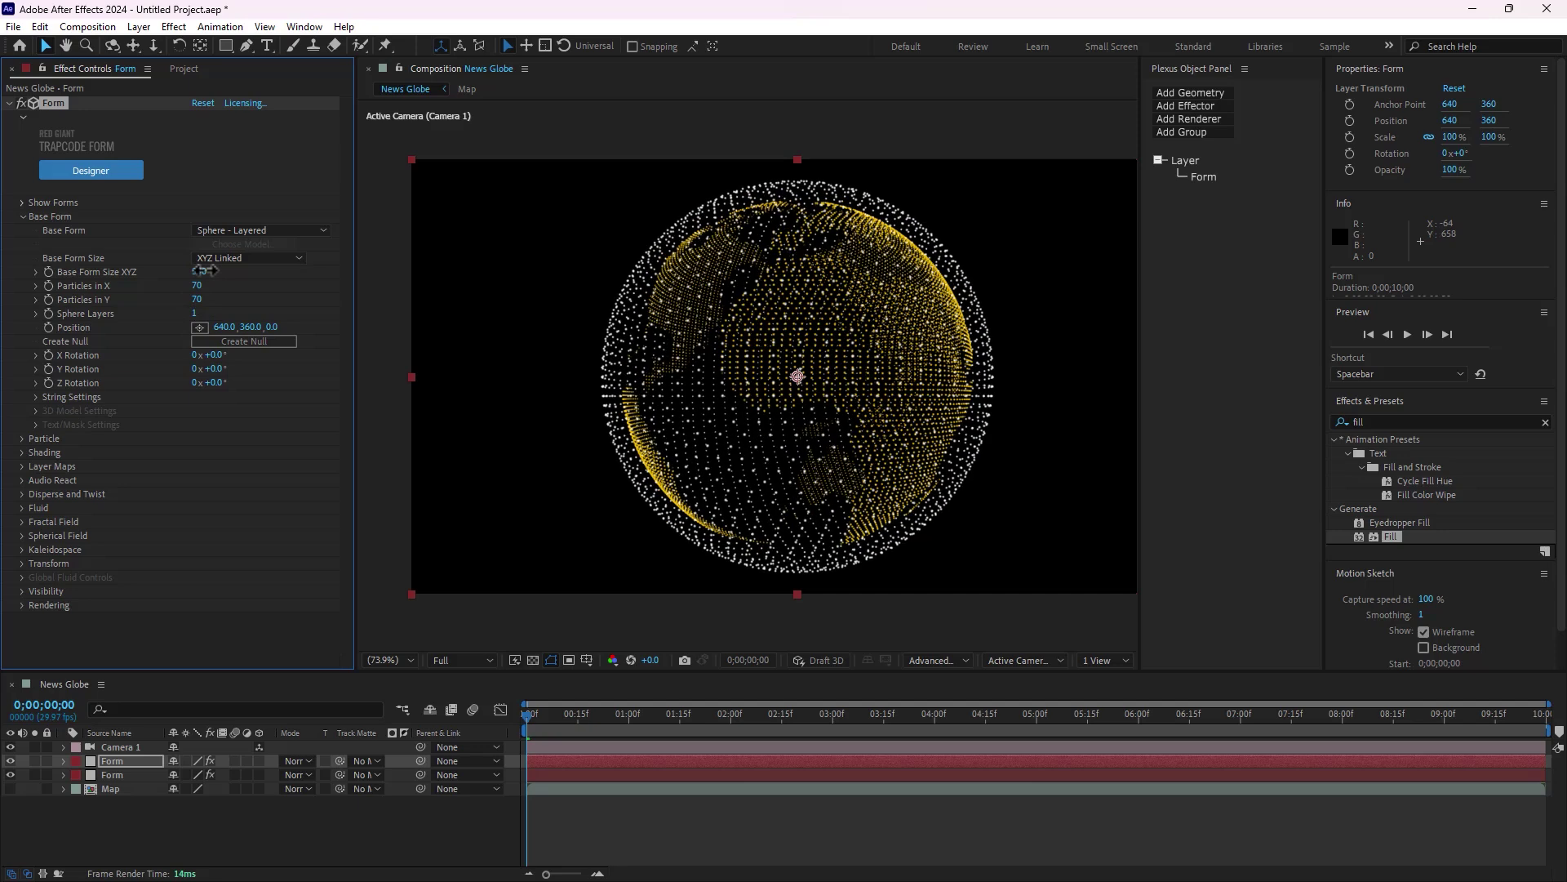
{"action": "left_click", "coordinate": [197, 285]}
{"action": "type", "text": "3"}
{"action": "key", "text": "Return"}
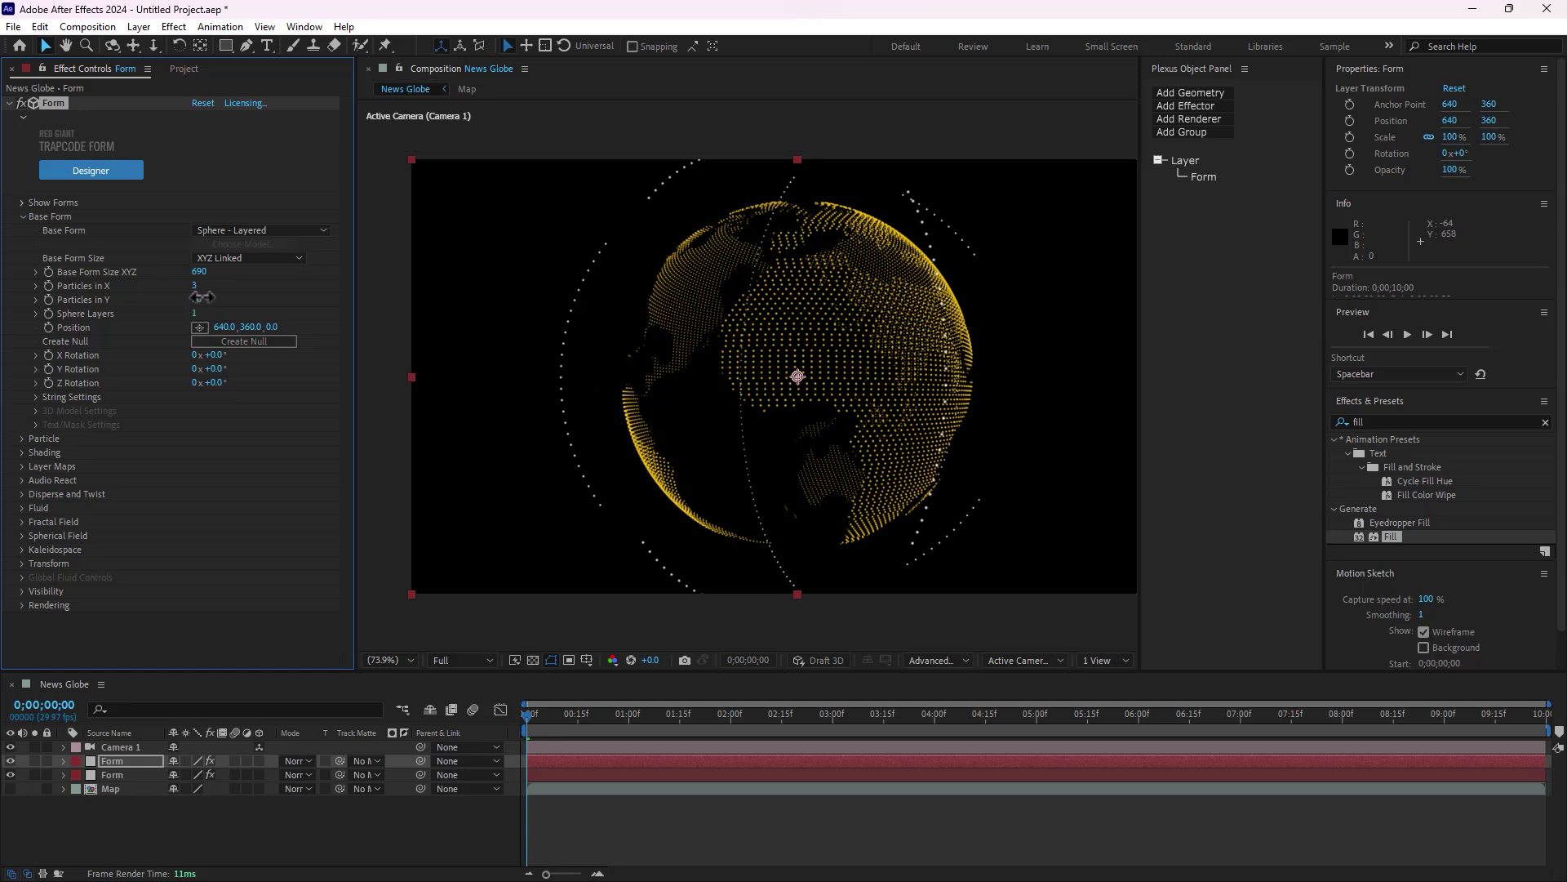
{"action": "left_click_drag", "start_coordinate": [194, 298], "coordinate": [301, 286]}
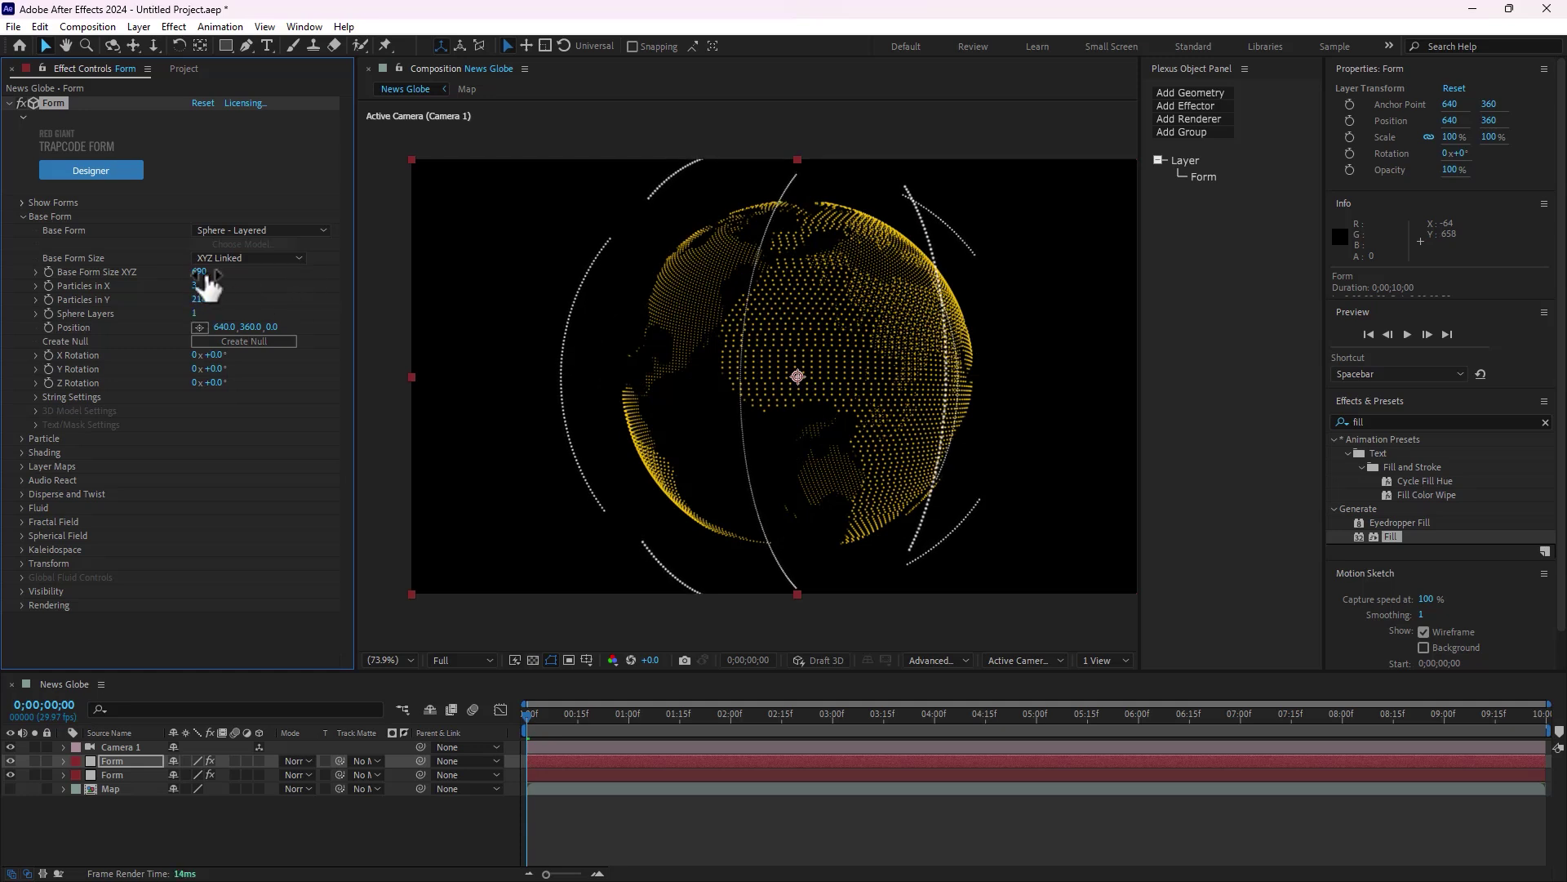
{"action": "left_click_drag", "start_coordinate": [201, 272], "coordinate": [259, 366]}
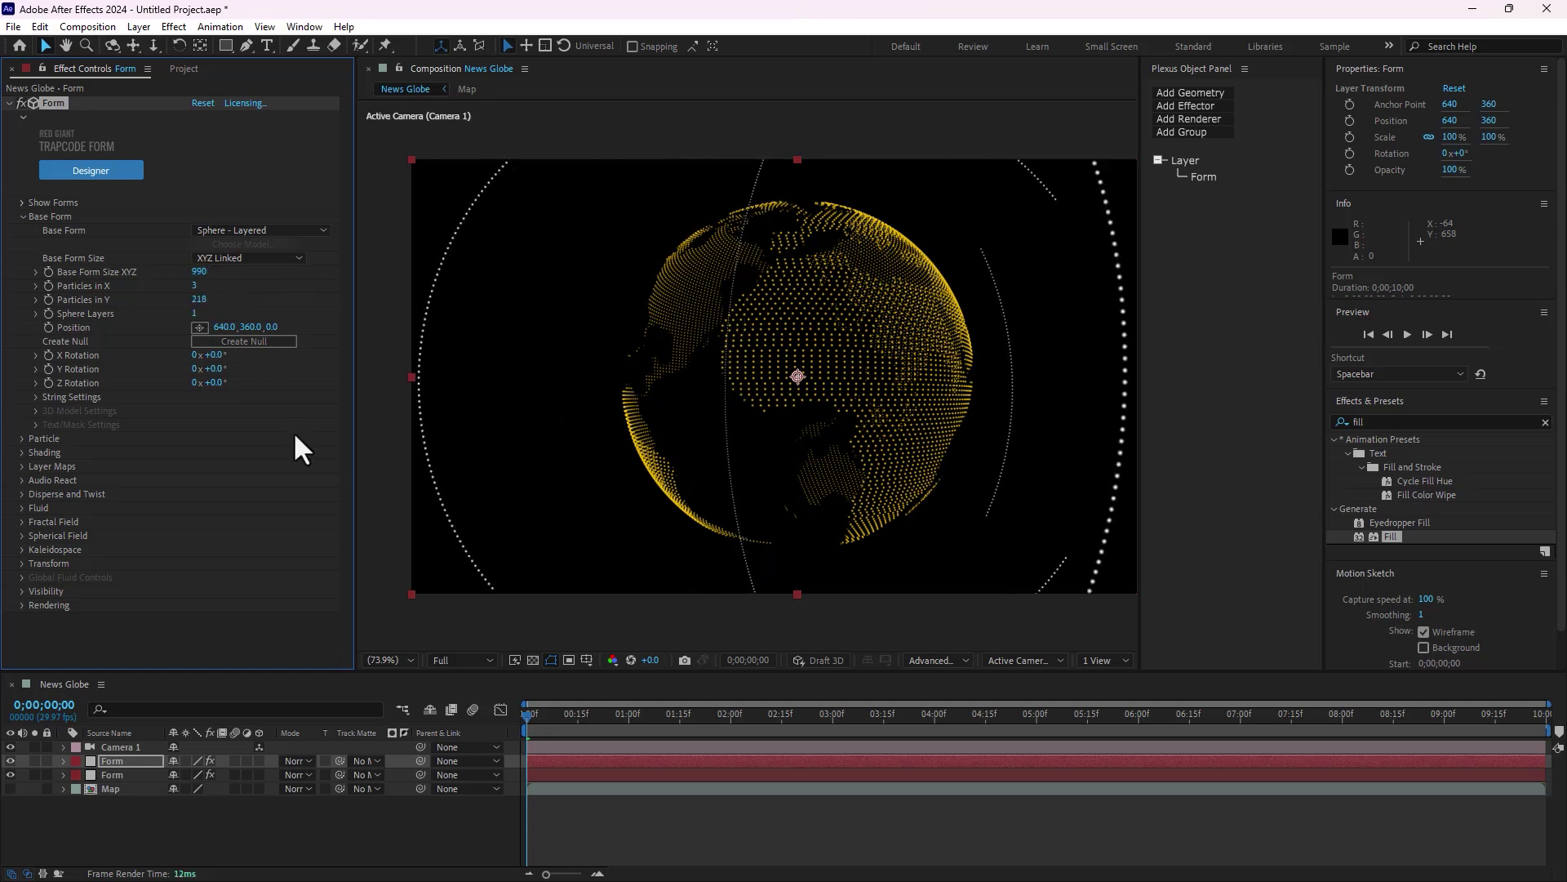
{"action": "left_click", "coordinate": [112, 45]}
- Set the top Form copy's Particles in X to 2 to thin the outer rings
{"action": "left_click_drag", "start_coordinate": [698, 316], "coordinate": [898, 320]}
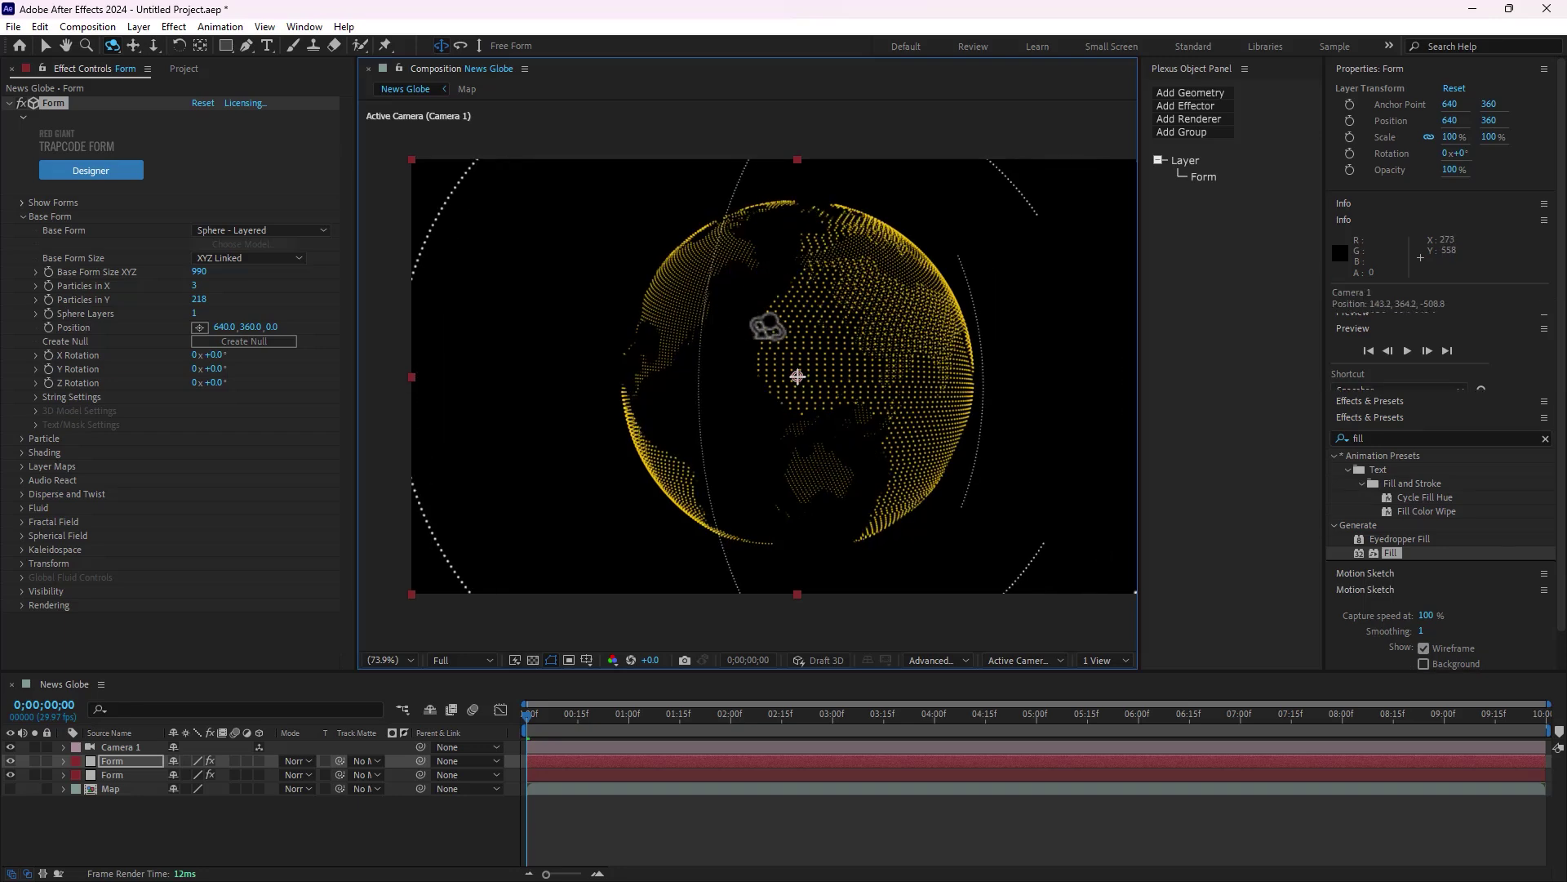
{"action": "left_click_drag", "start_coordinate": [947, 318], "coordinate": [731, 318]}
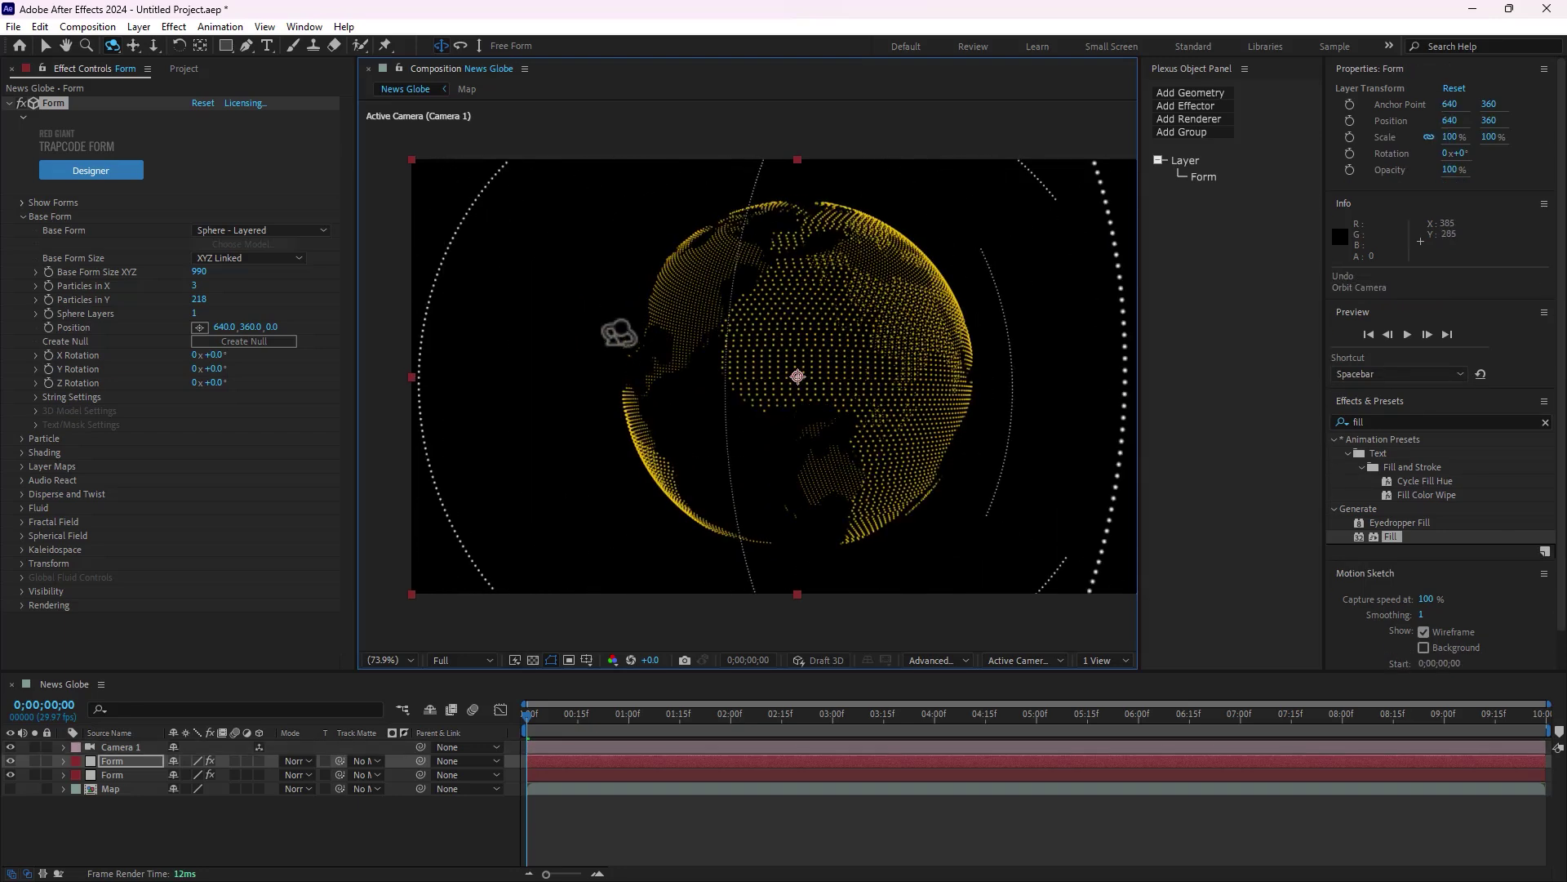
{"action": "left_click", "coordinate": [192, 295]}
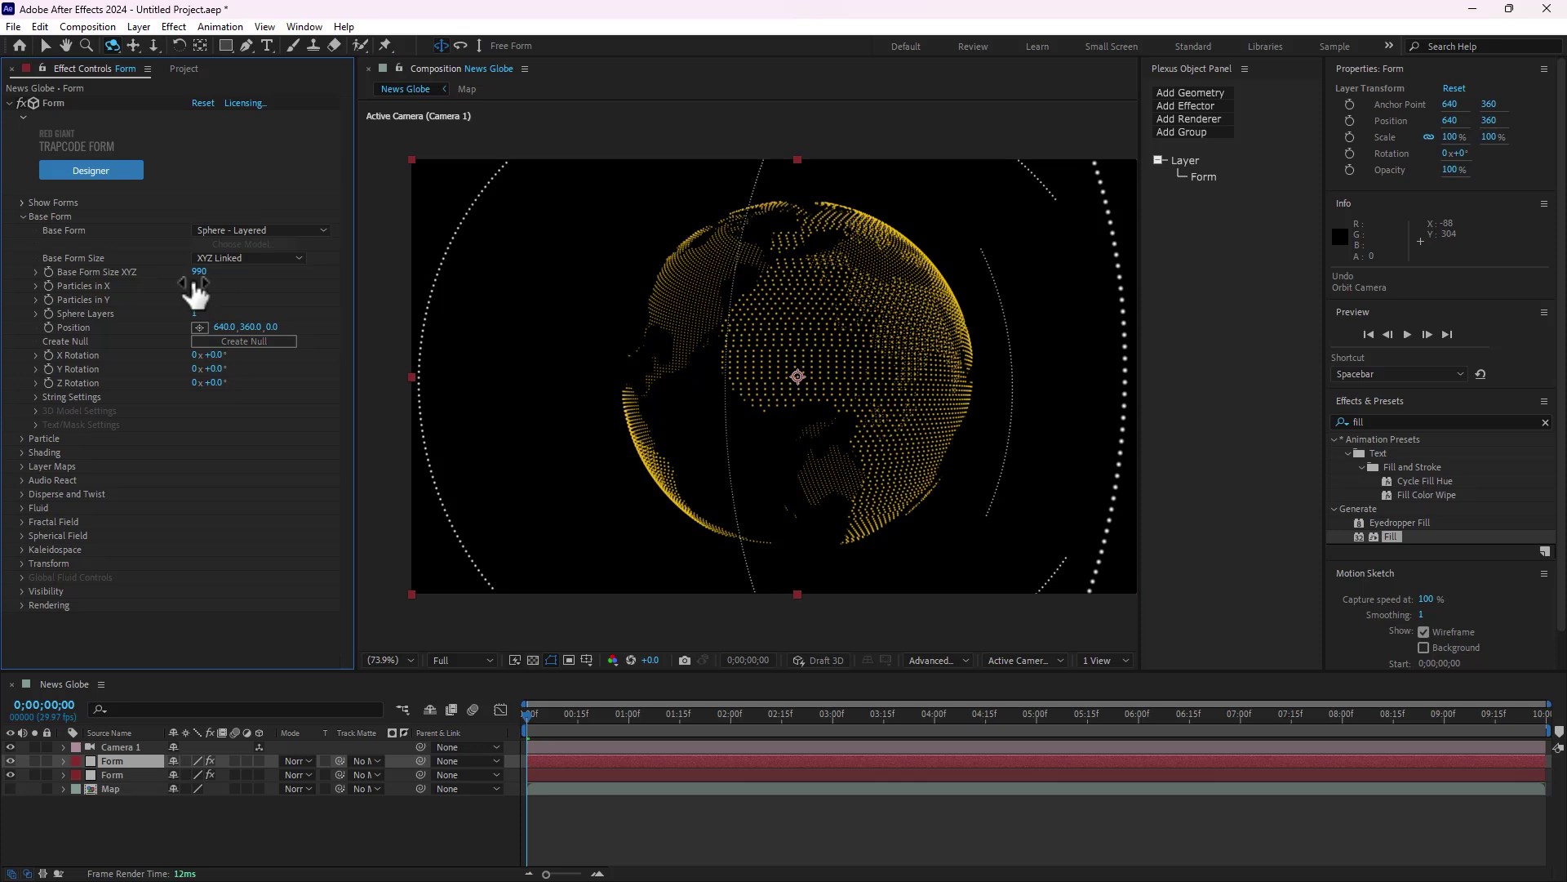
{"action": "left_click", "coordinate": [196, 286]}
{"action": "key", "text": "Return"}
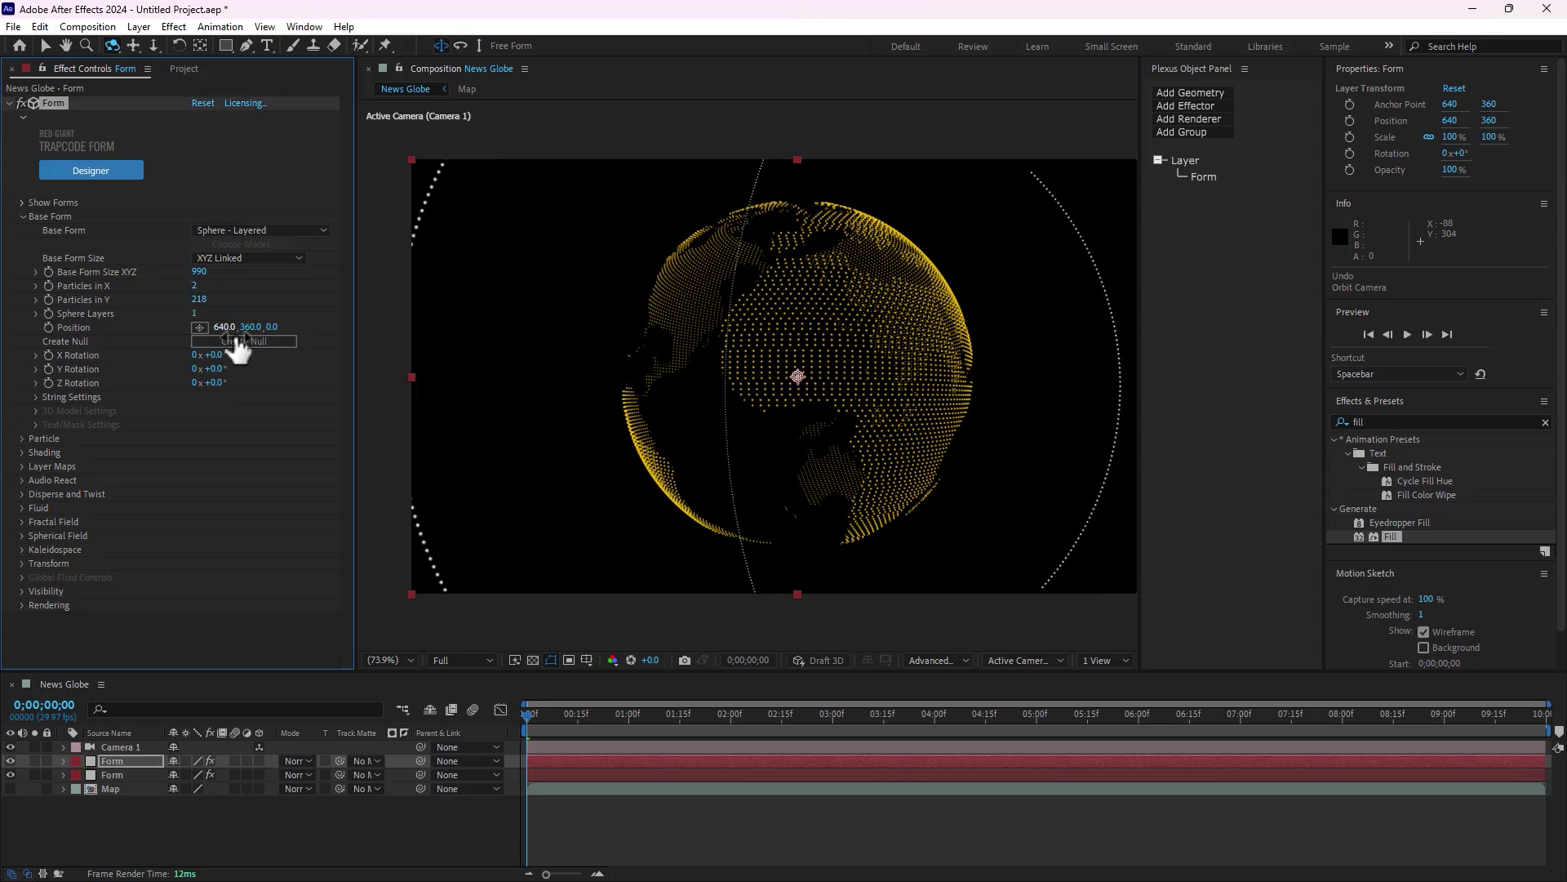
- Make the Form particles yellow by sampling the globe with the Color eyedropper
{"action": "left_click", "coordinate": [22, 438]}
{"action": "scroll", "coordinate": [21, 434], "scroll_direction": "down", "scroll_amount": 3}
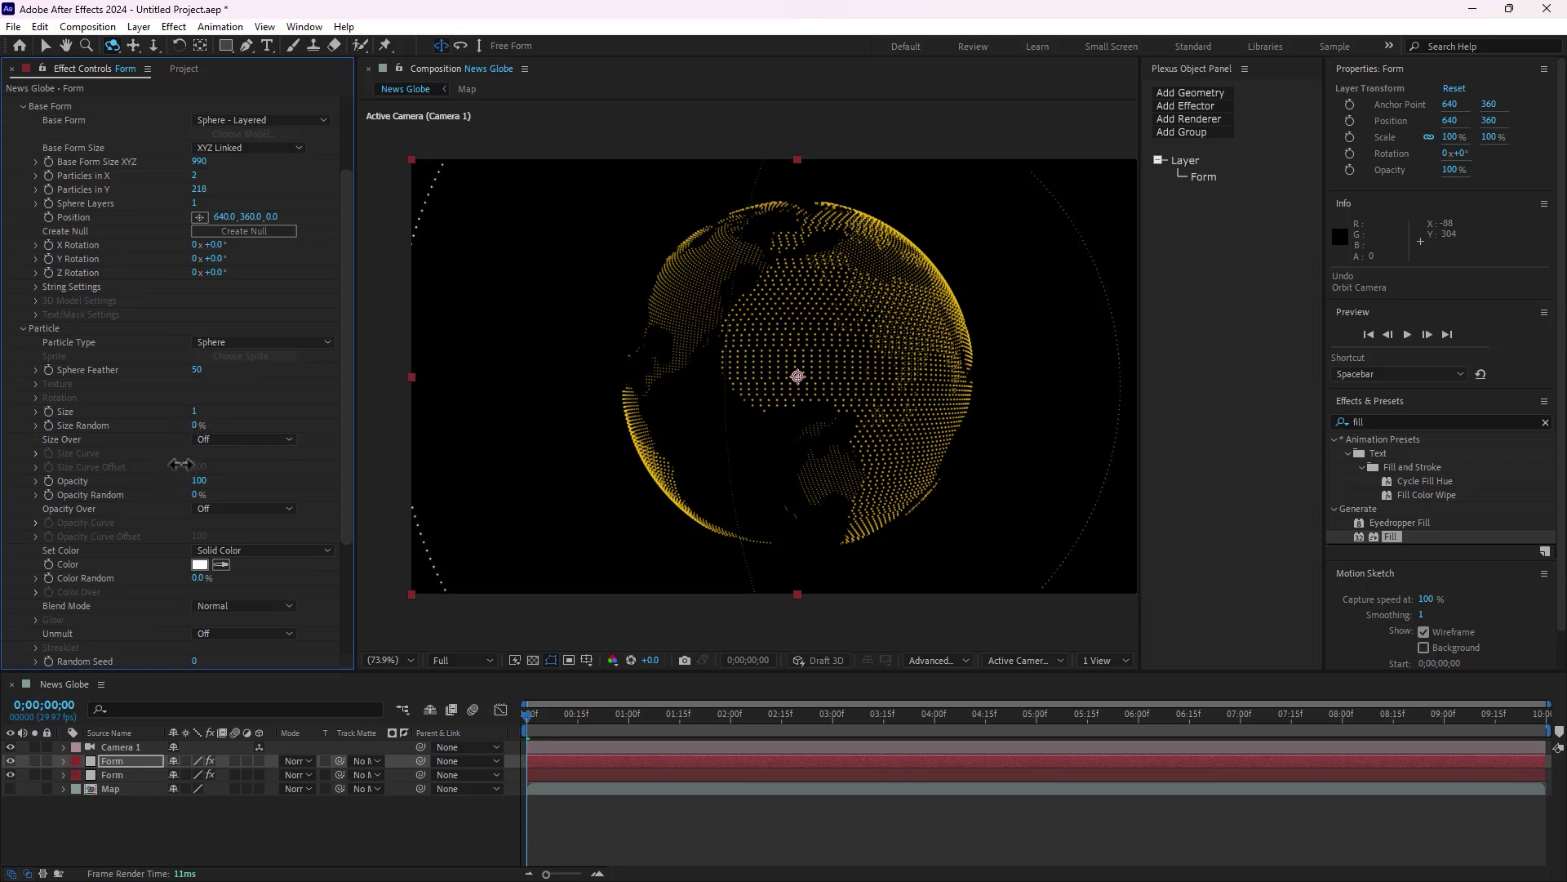
{"action": "left_click", "coordinate": [139, 763]}
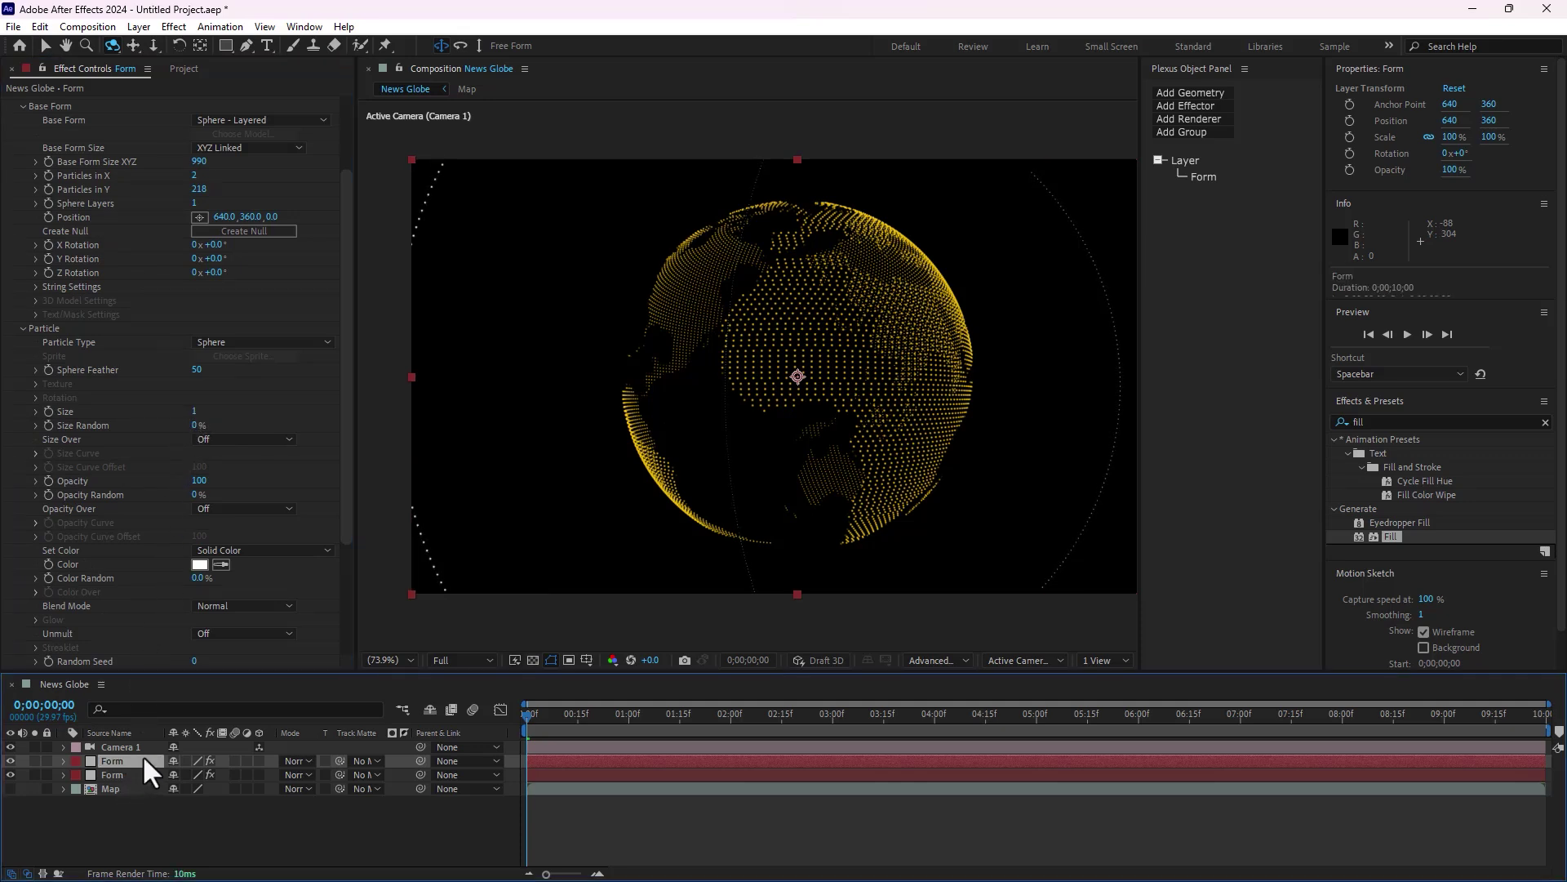
{"action": "left_click", "coordinate": [220, 565]}
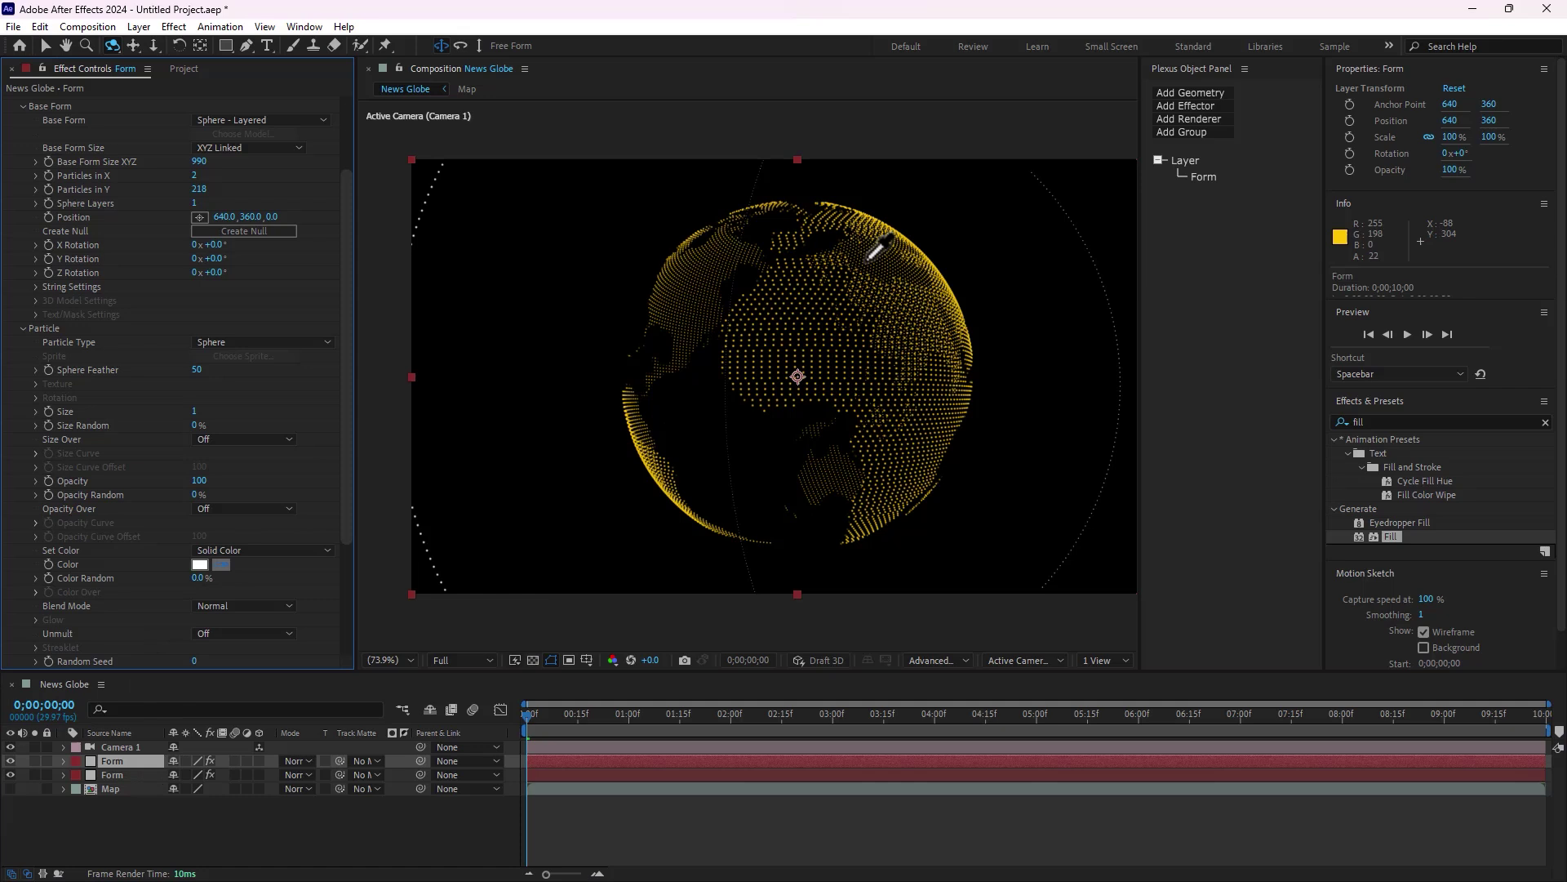
{"action": "left_click", "coordinate": [888, 220]}
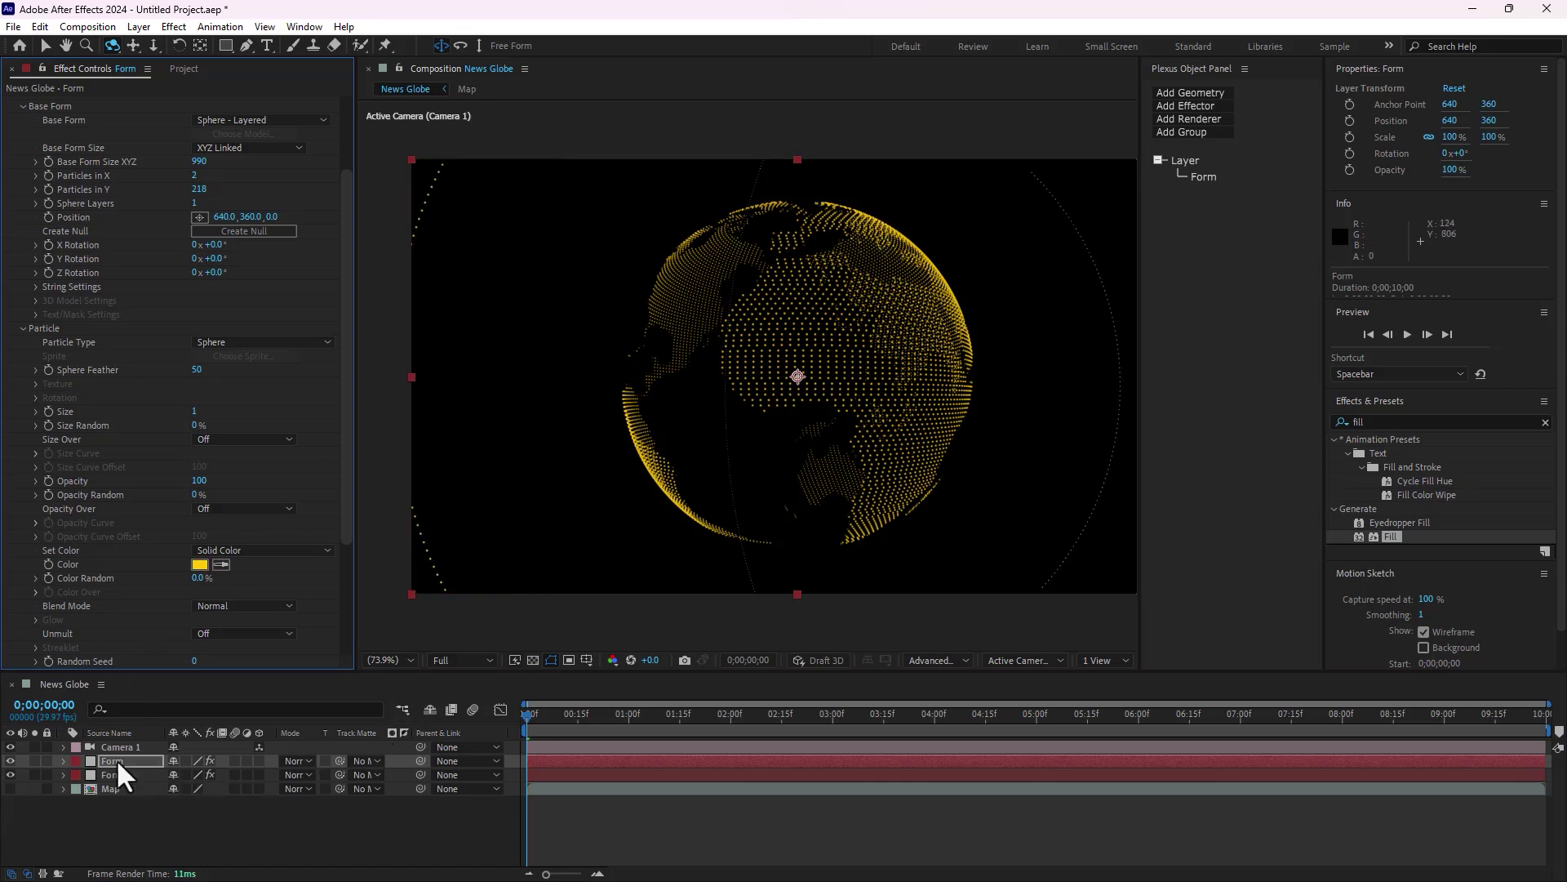
- Duplicate the Form layer with Ctrl+D and give the copy 200 Particles in X
{"action": "key", "text": "ctrl+d"}
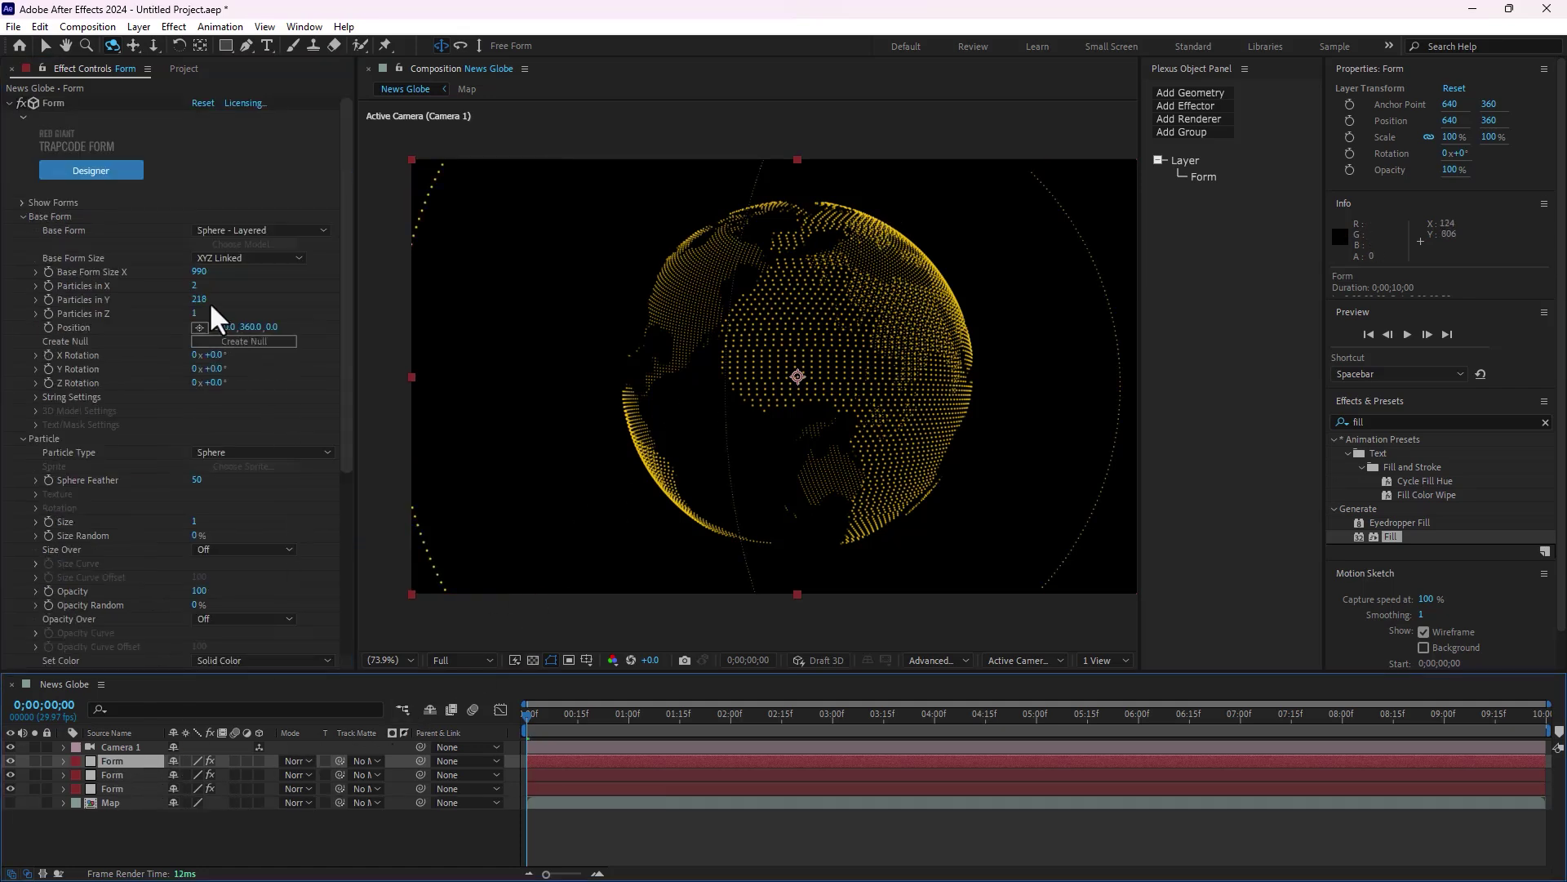
{"action": "left_click", "coordinate": [195, 285]}
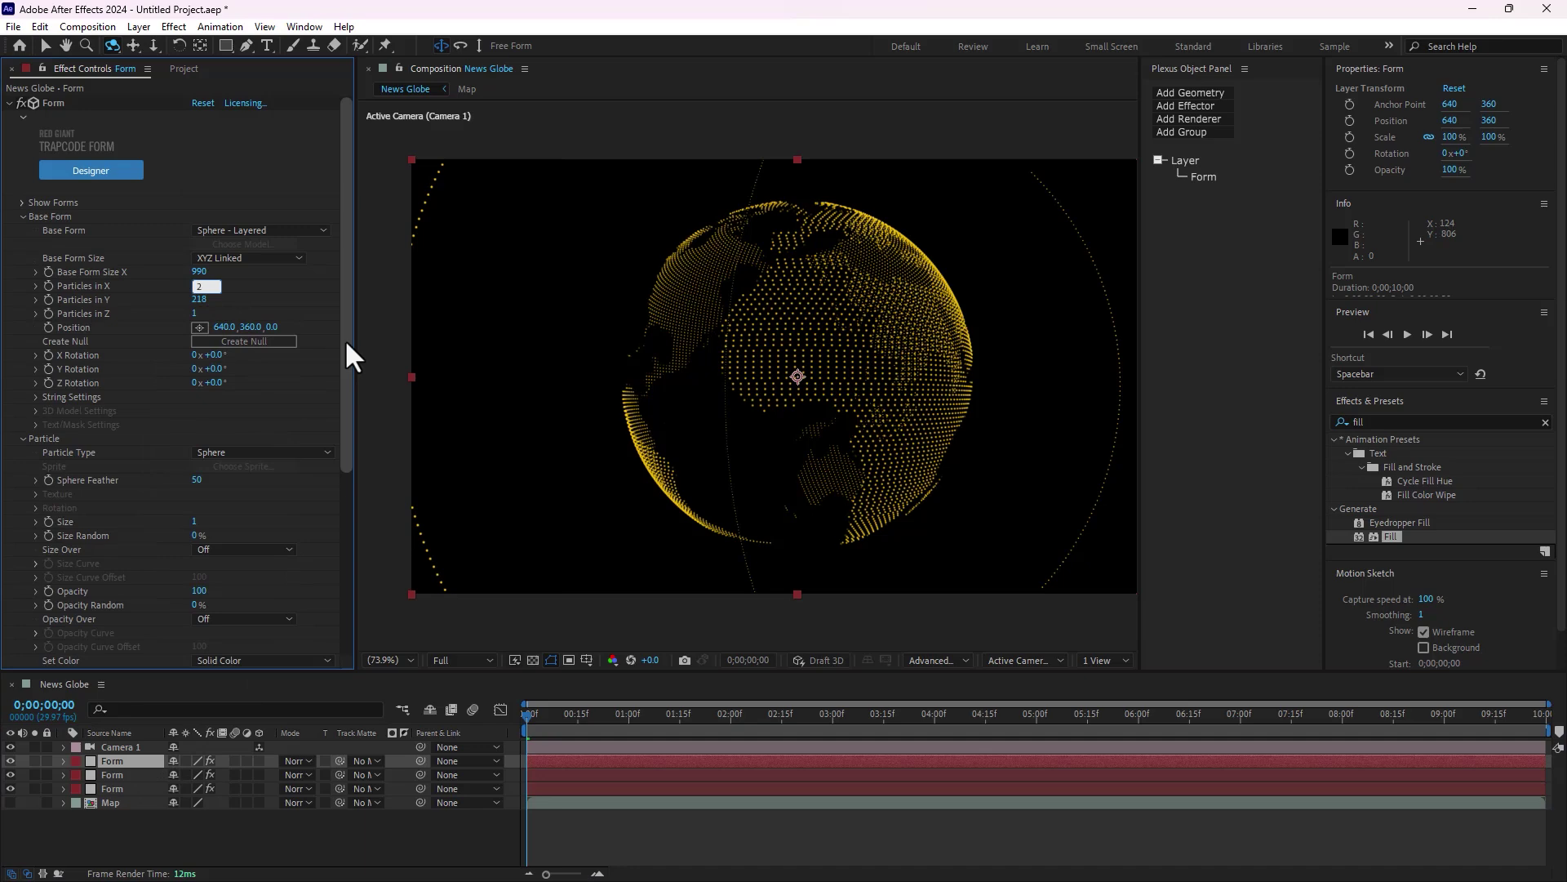
{"action": "type", "text": "00"}
{"action": "key", "text": "Return"}
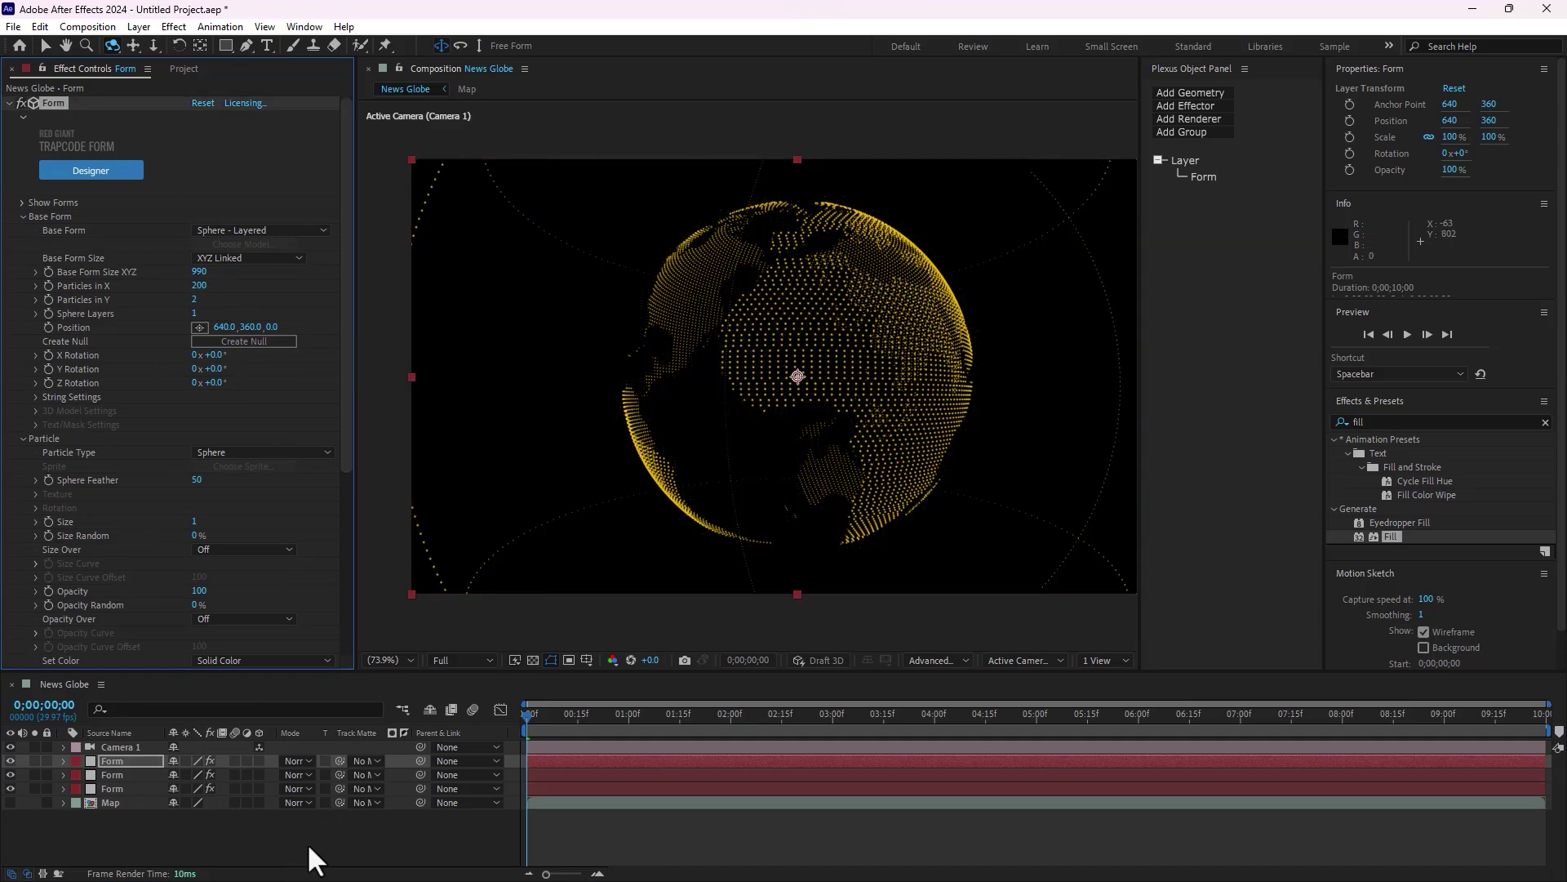
{"action": "left_click", "coordinate": [109, 787]}
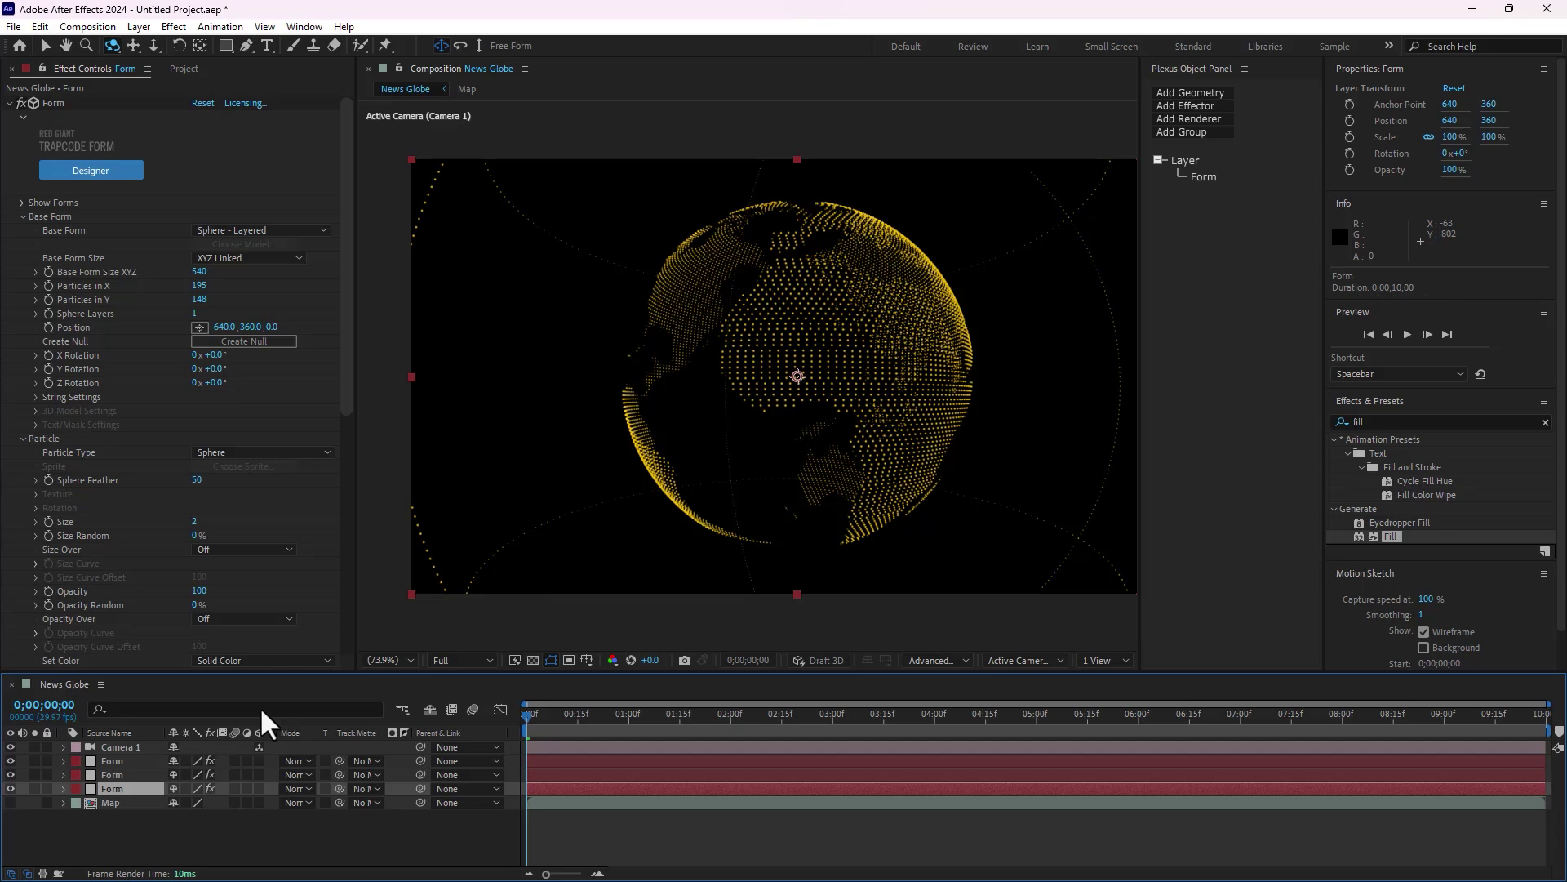
- Duplicate the third Form layer, reduce Particles in X to 71 and change its particle size
{"action": "key", "text": "ctrl+d"}
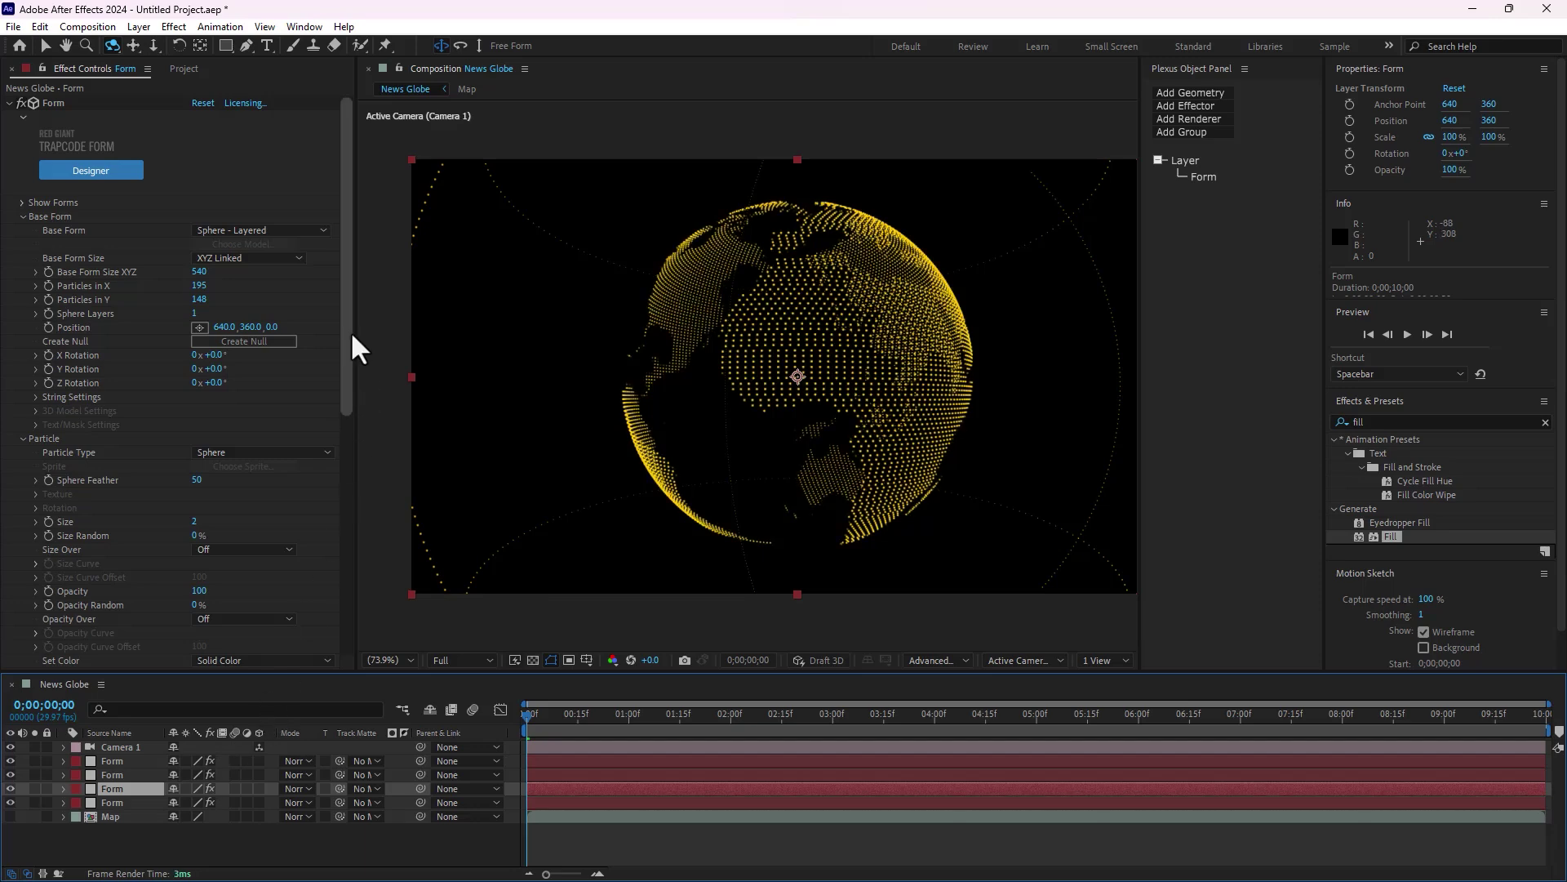
{"action": "left_click_drag", "start_coordinate": [345, 336], "coordinate": [338, 374]}
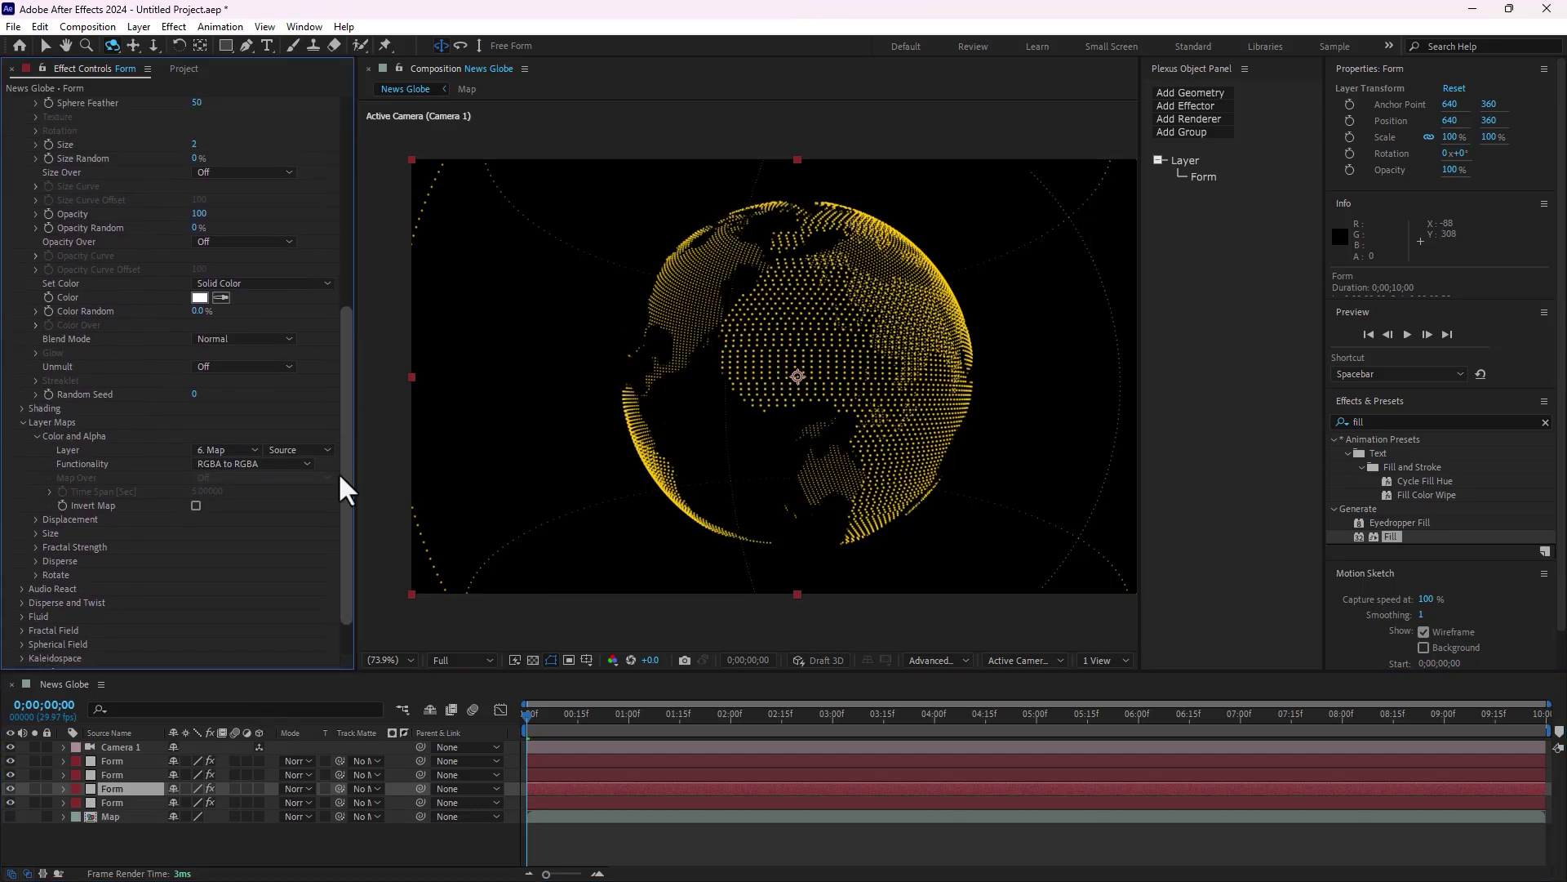
{"action": "mouse_move", "coordinate": [196, 208]}
{"action": "left_mouse_down"}
{"action": "mouse_move", "coordinate": [206, 329]}
{"action": "mouse_move", "coordinate": [184, 275]}
{"action": "left_mouse_up"}
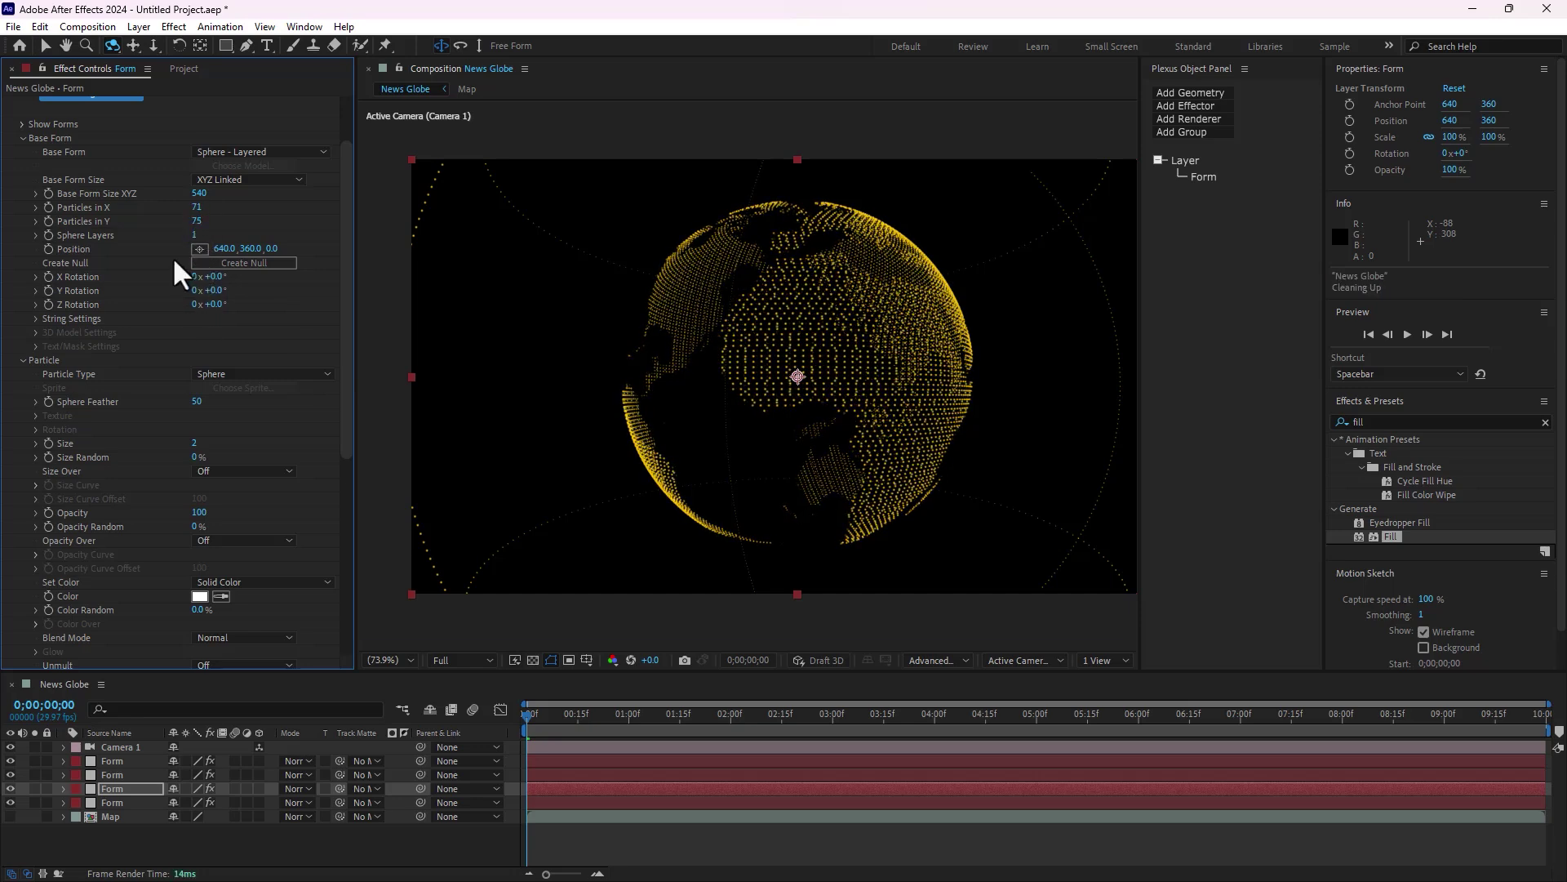
{"action": "key", "text": "super"}
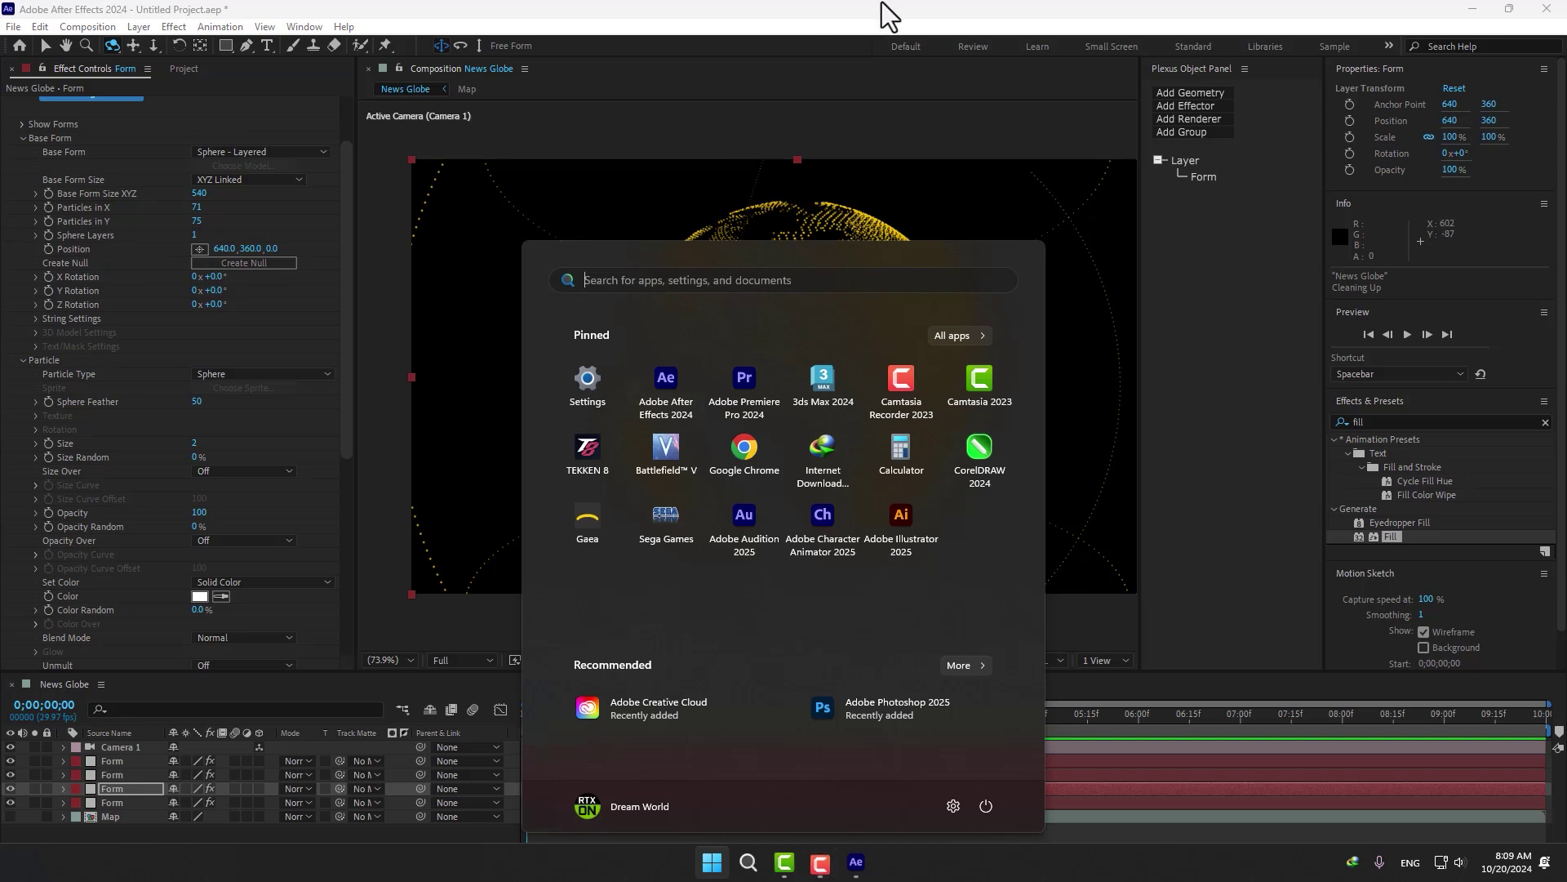
{"action": "left_click", "coordinate": [882, 10]}
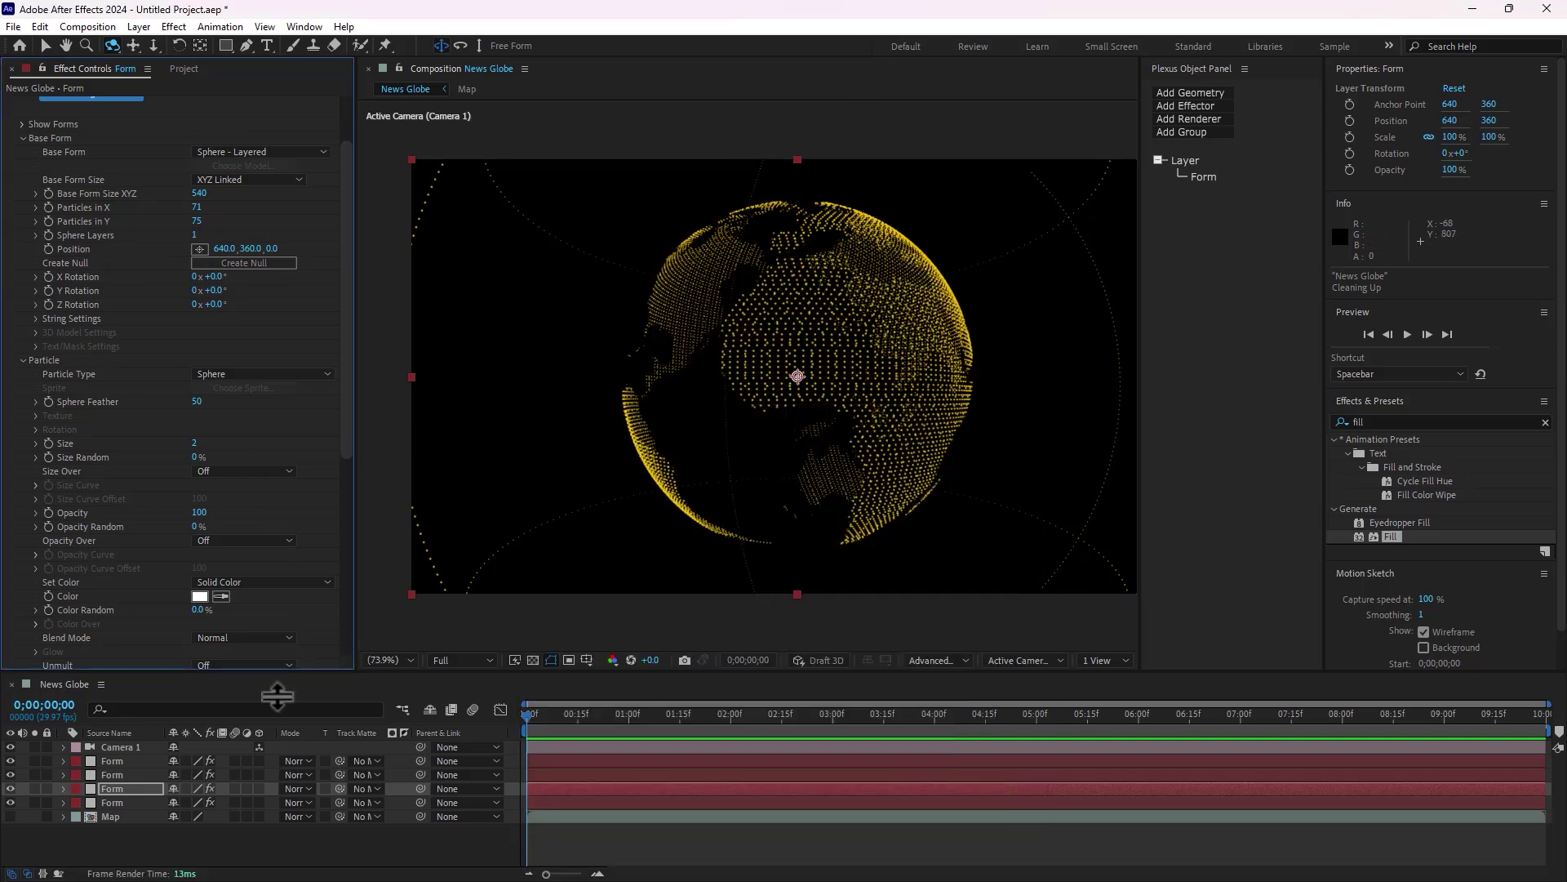
{"action": "left_click", "coordinate": [110, 787]}
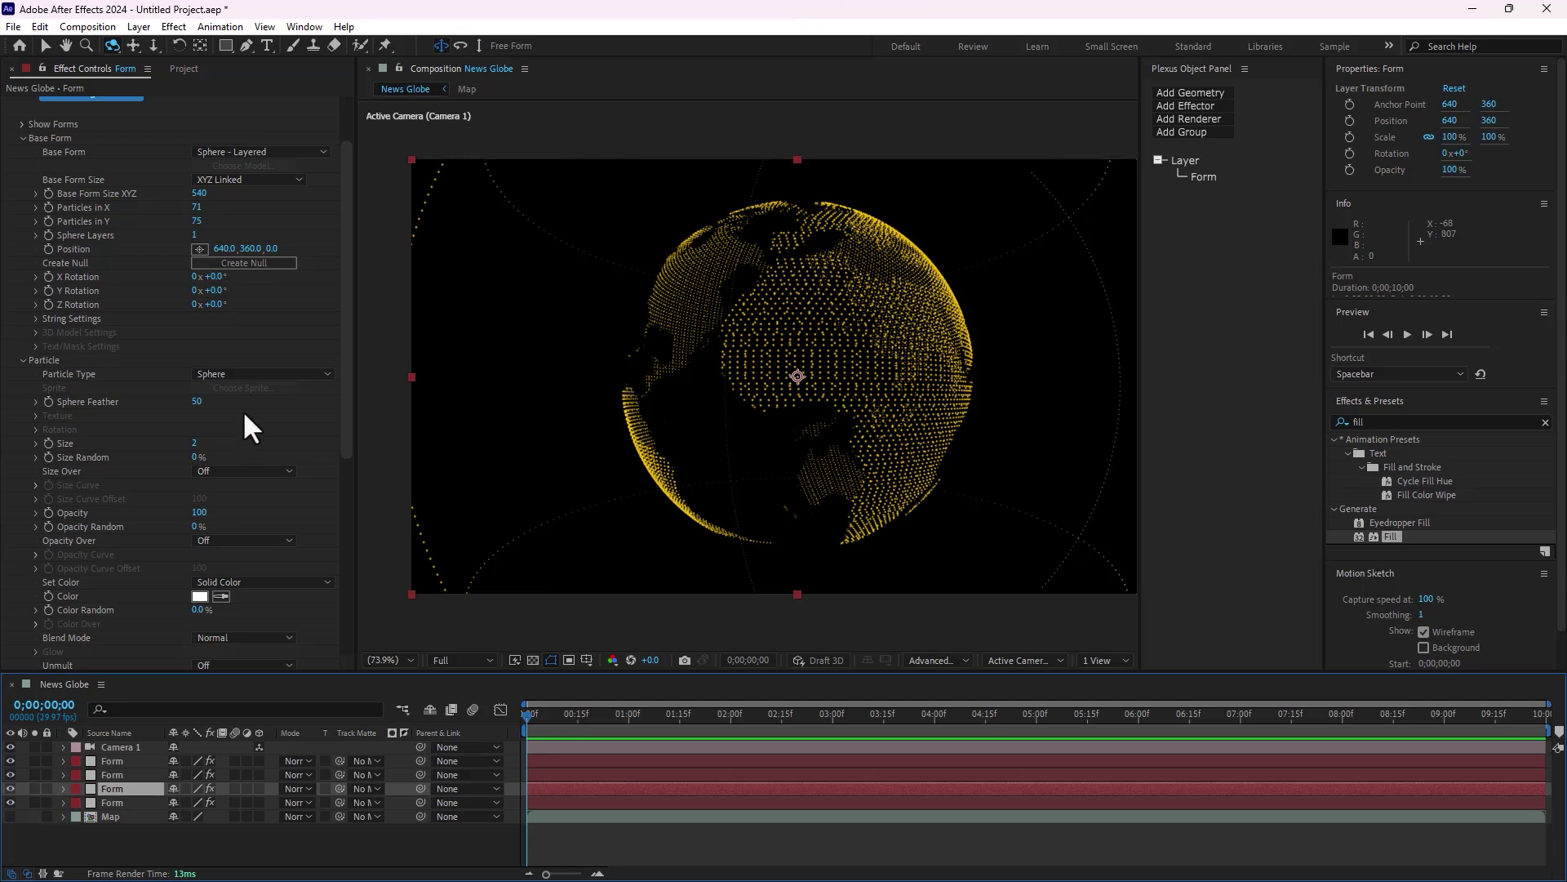
{"action": "left_click", "coordinate": [198, 443]}
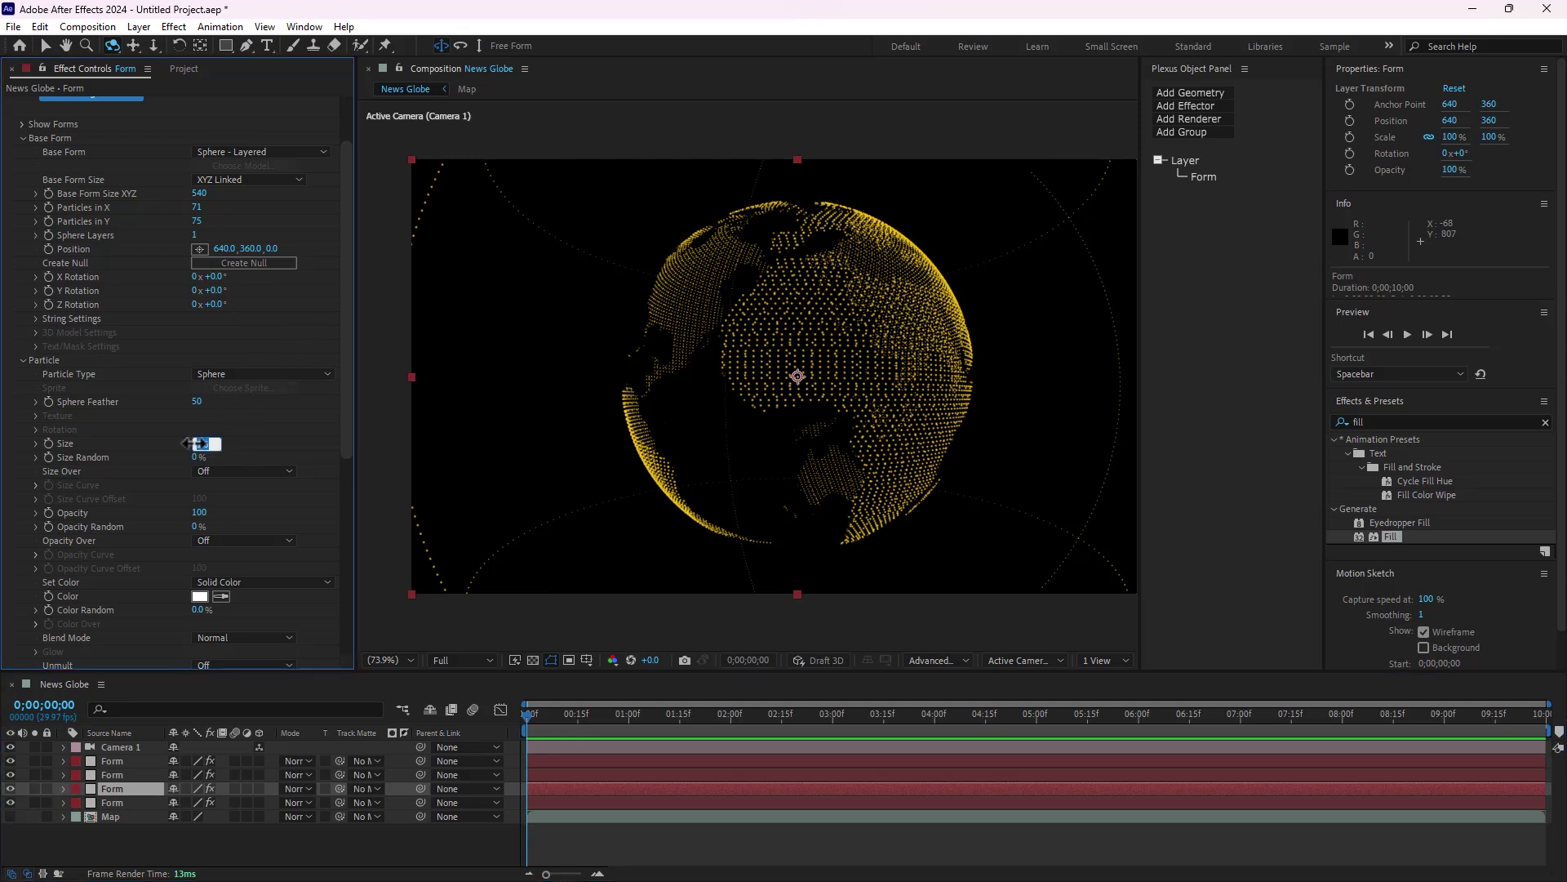
{"action": "key", "text": "Return"}
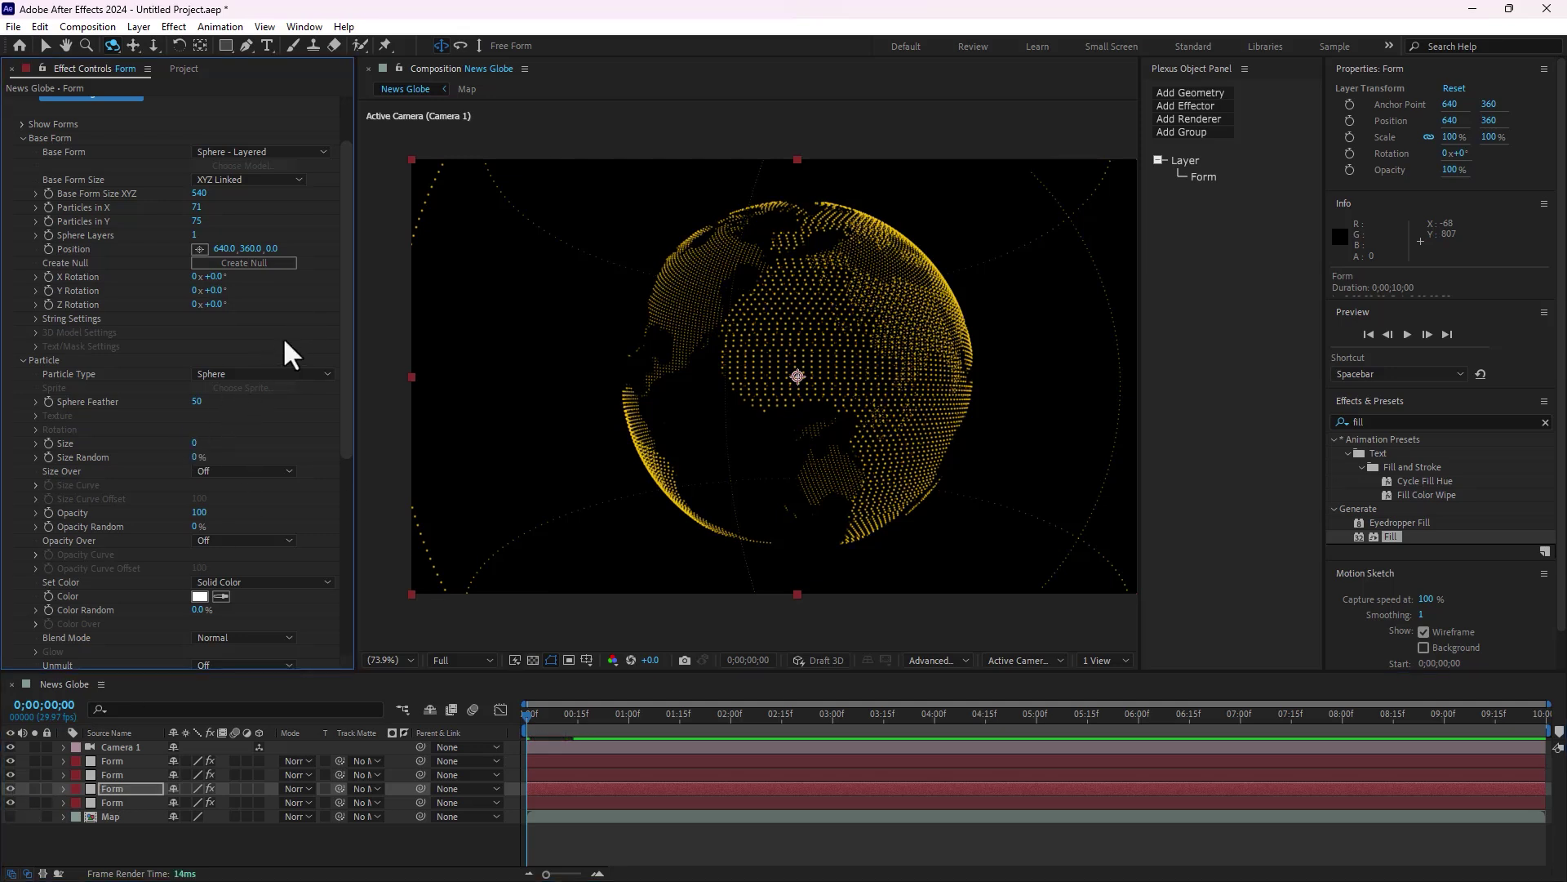
{"action": "left_click_drag", "start_coordinate": [346, 282], "coordinate": [312, 566]}
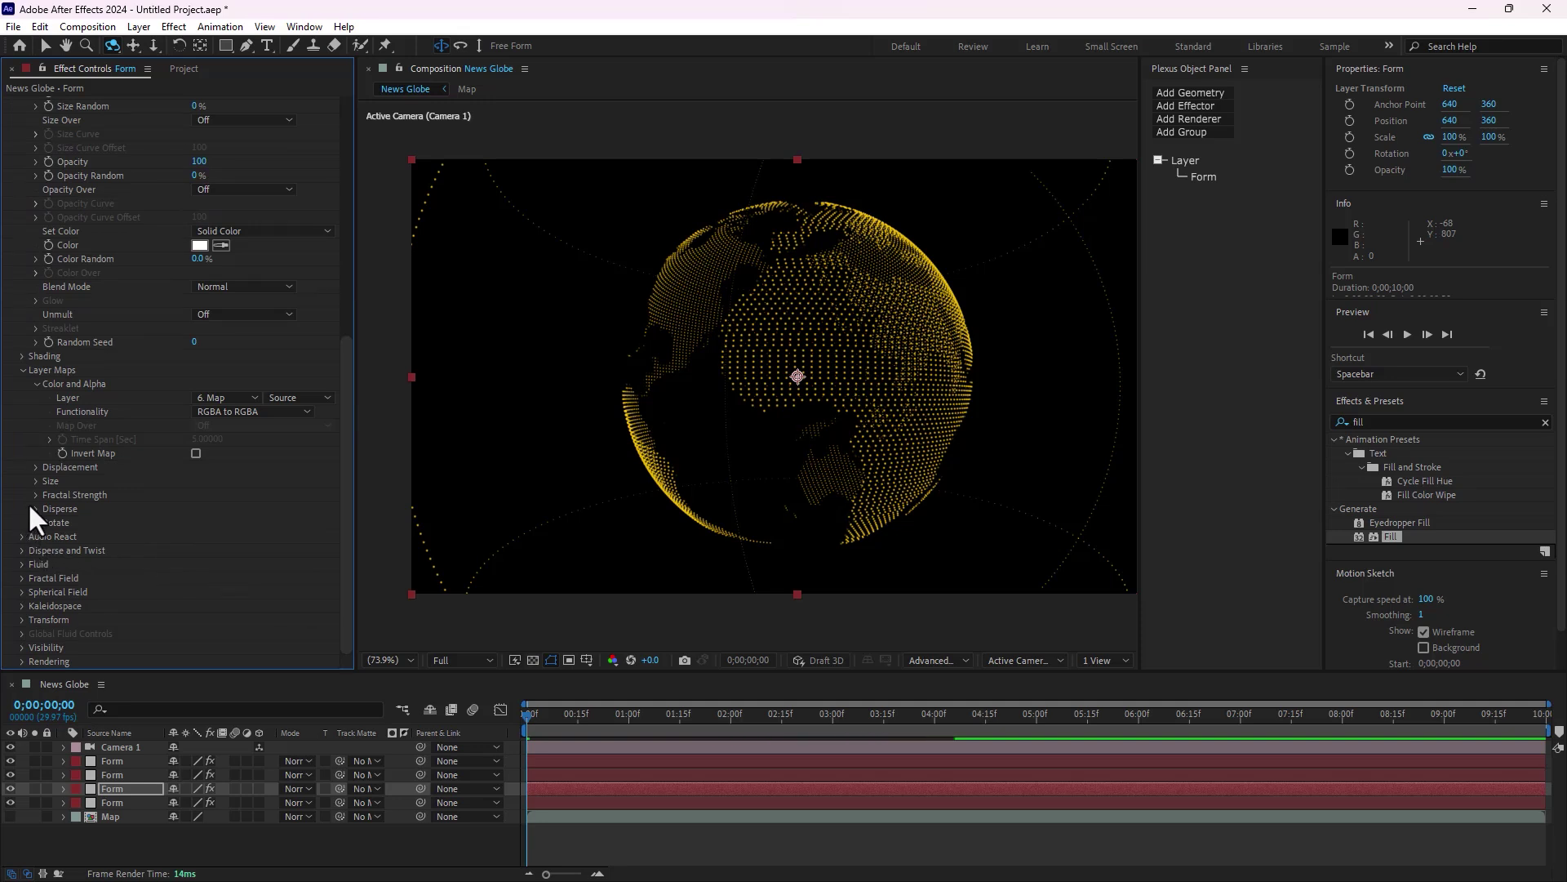
- Scrub the Disperse amount under Disperse and Twist to 275
{"action": "left_click", "coordinate": [21, 550]}
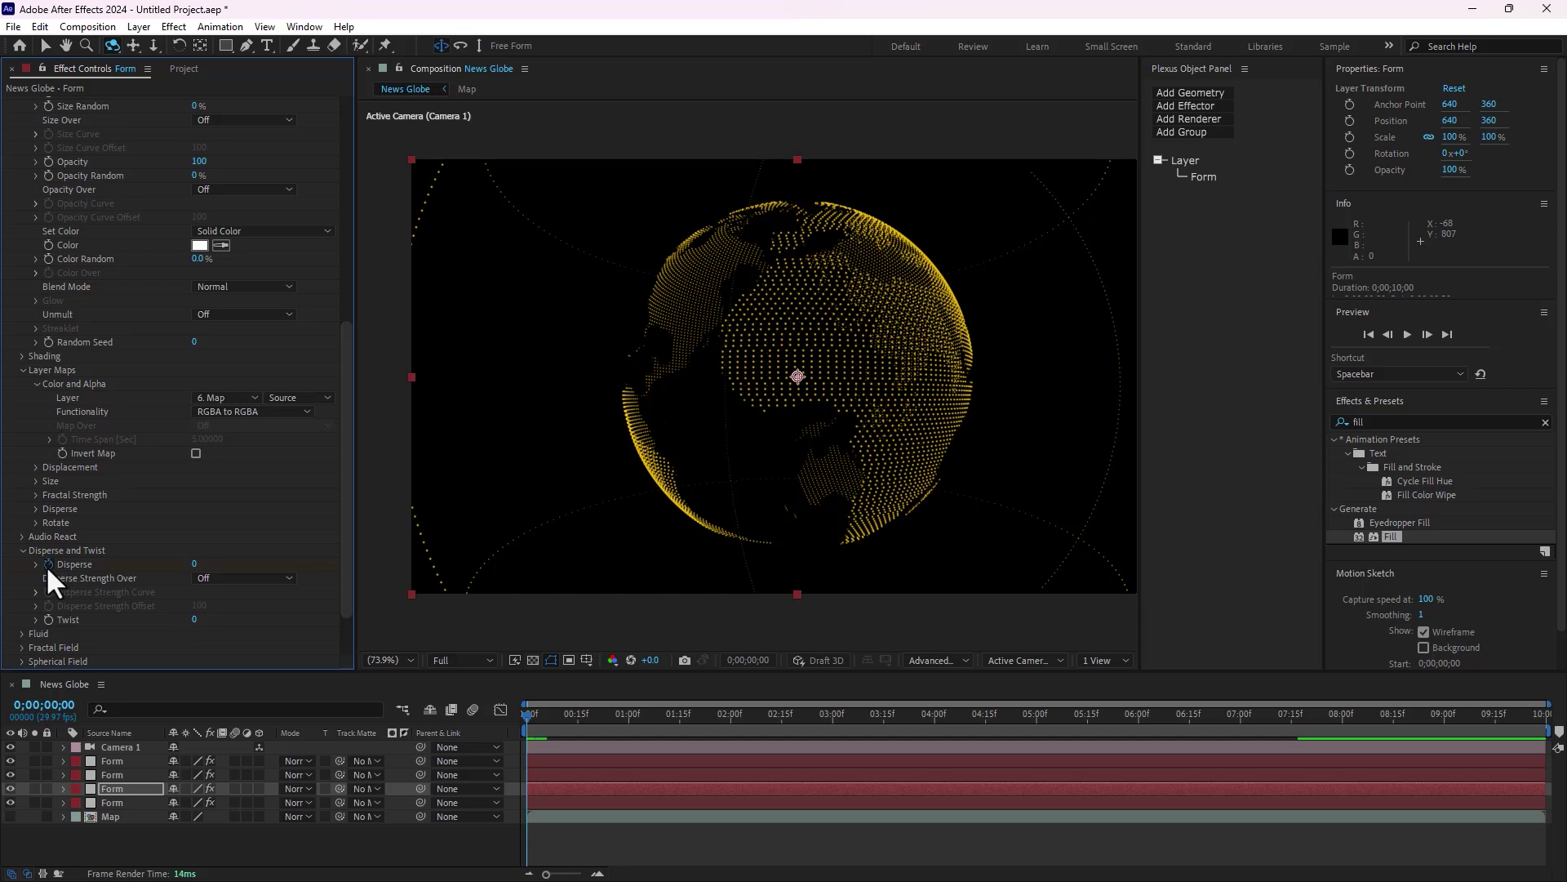
{"action": "left_click", "coordinate": [1151, 719]}
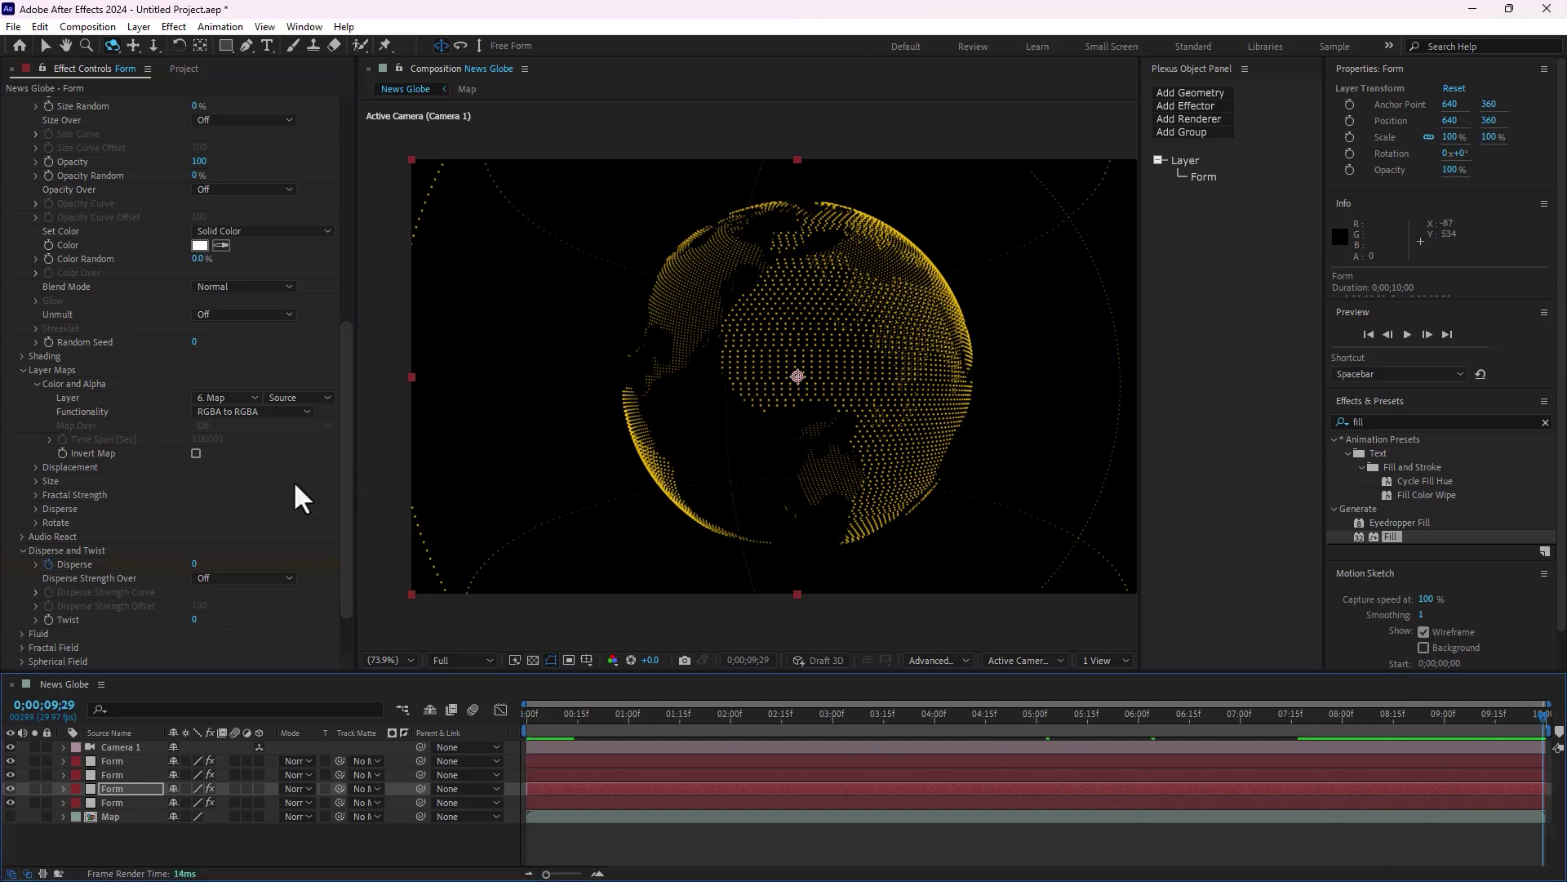
{"action": "left_click_drag", "start_coordinate": [196, 563], "coordinate": [453, 563]}
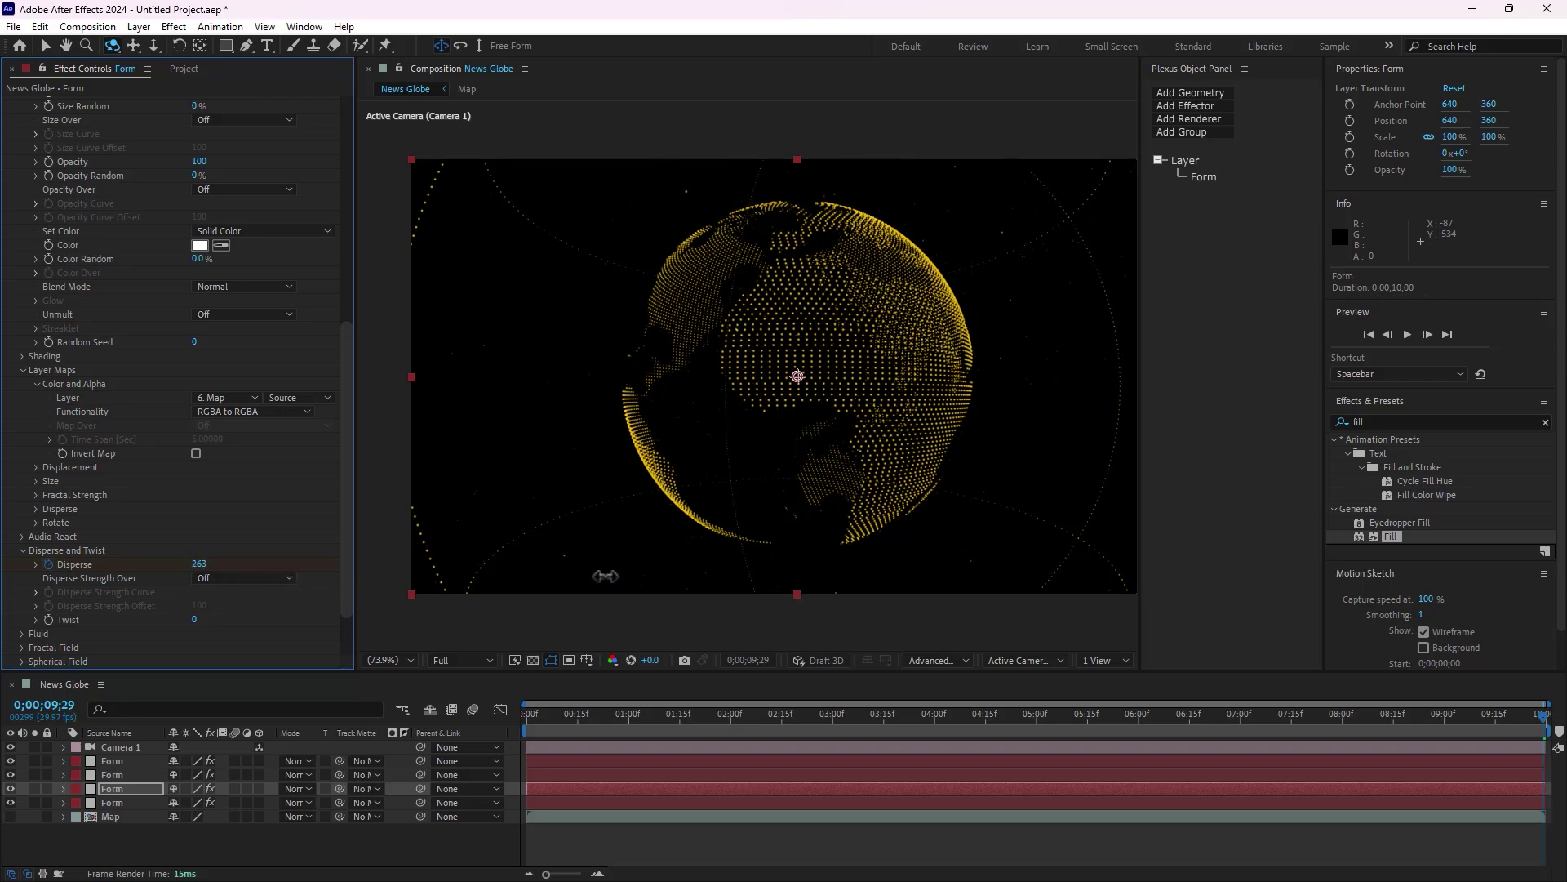
{"action": "left_click_drag", "start_coordinate": [613, 577], "coordinate": [620, 576]}
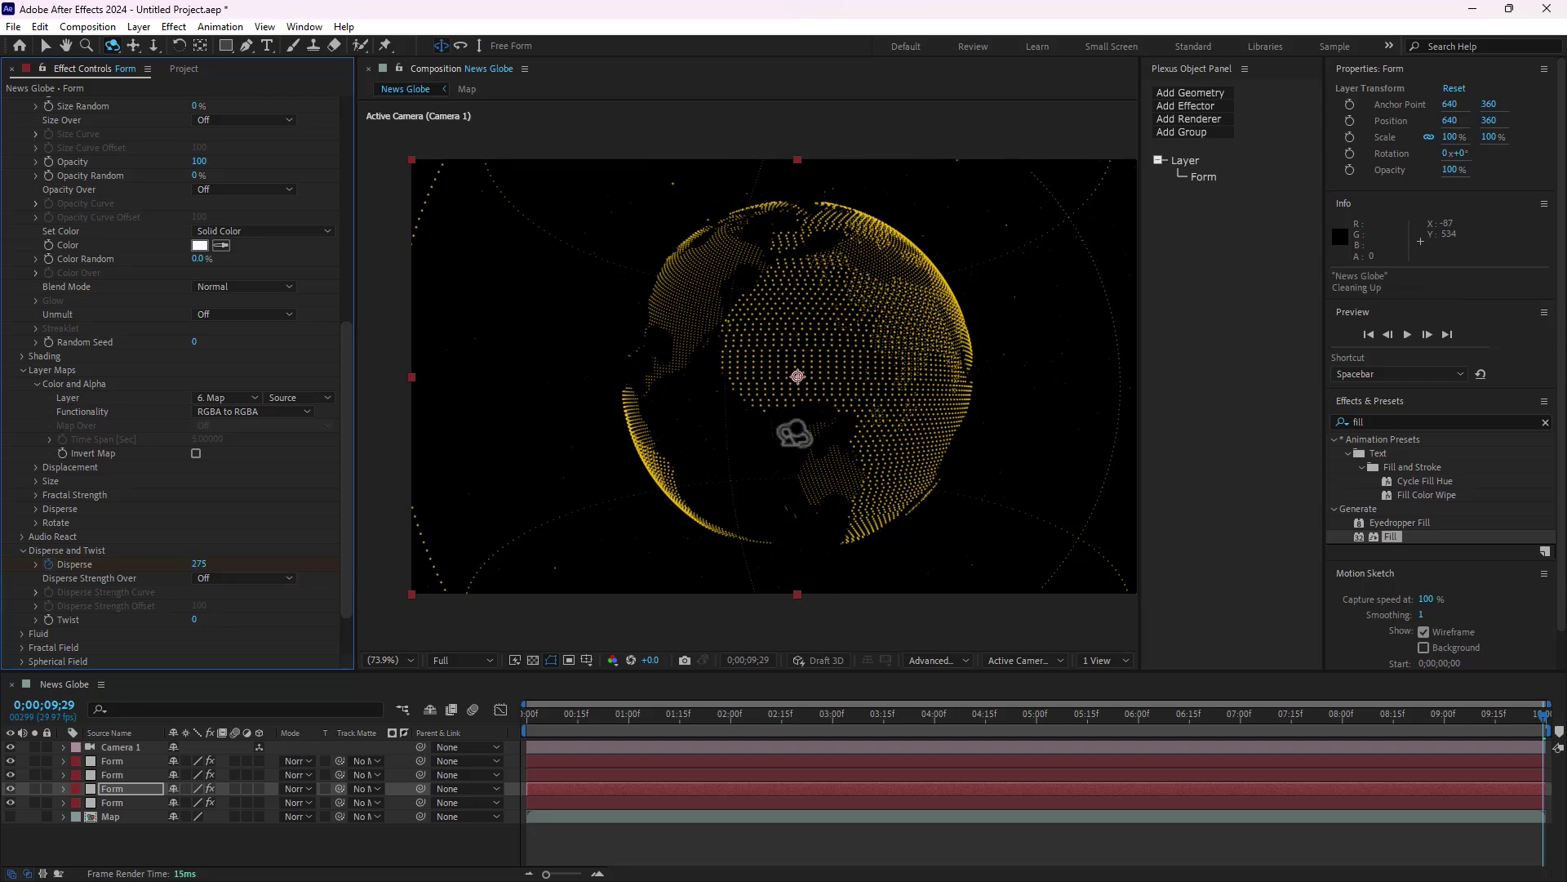
{"action": "key", "text": "slash"}
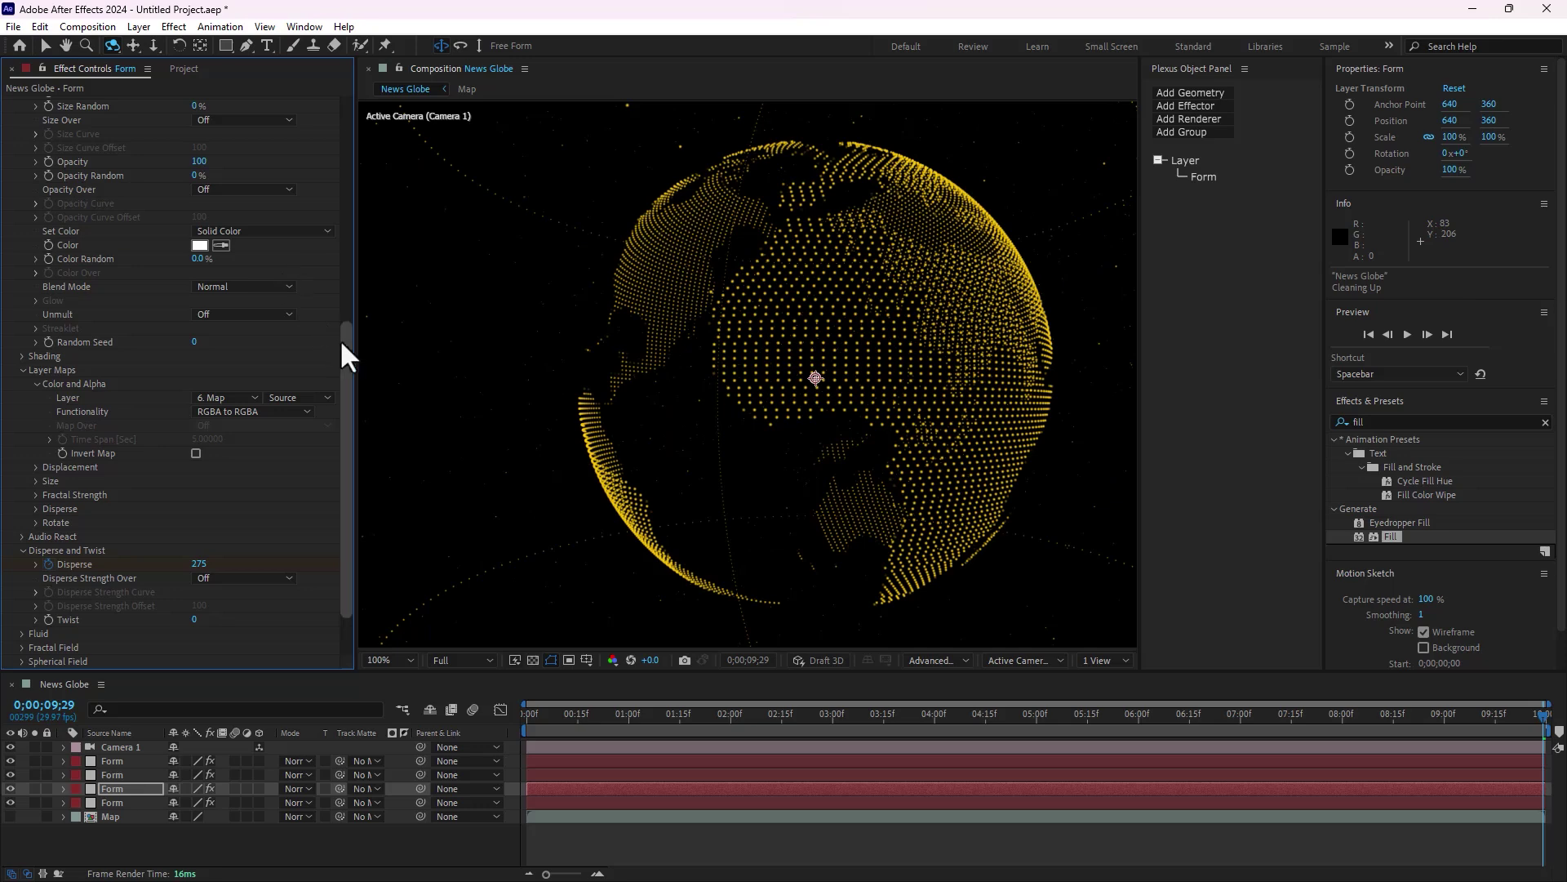
- Raise the Form layer's Particles in Y to 211
{"action": "left_click_drag", "start_coordinate": [346, 340], "coordinate": [349, 145]}
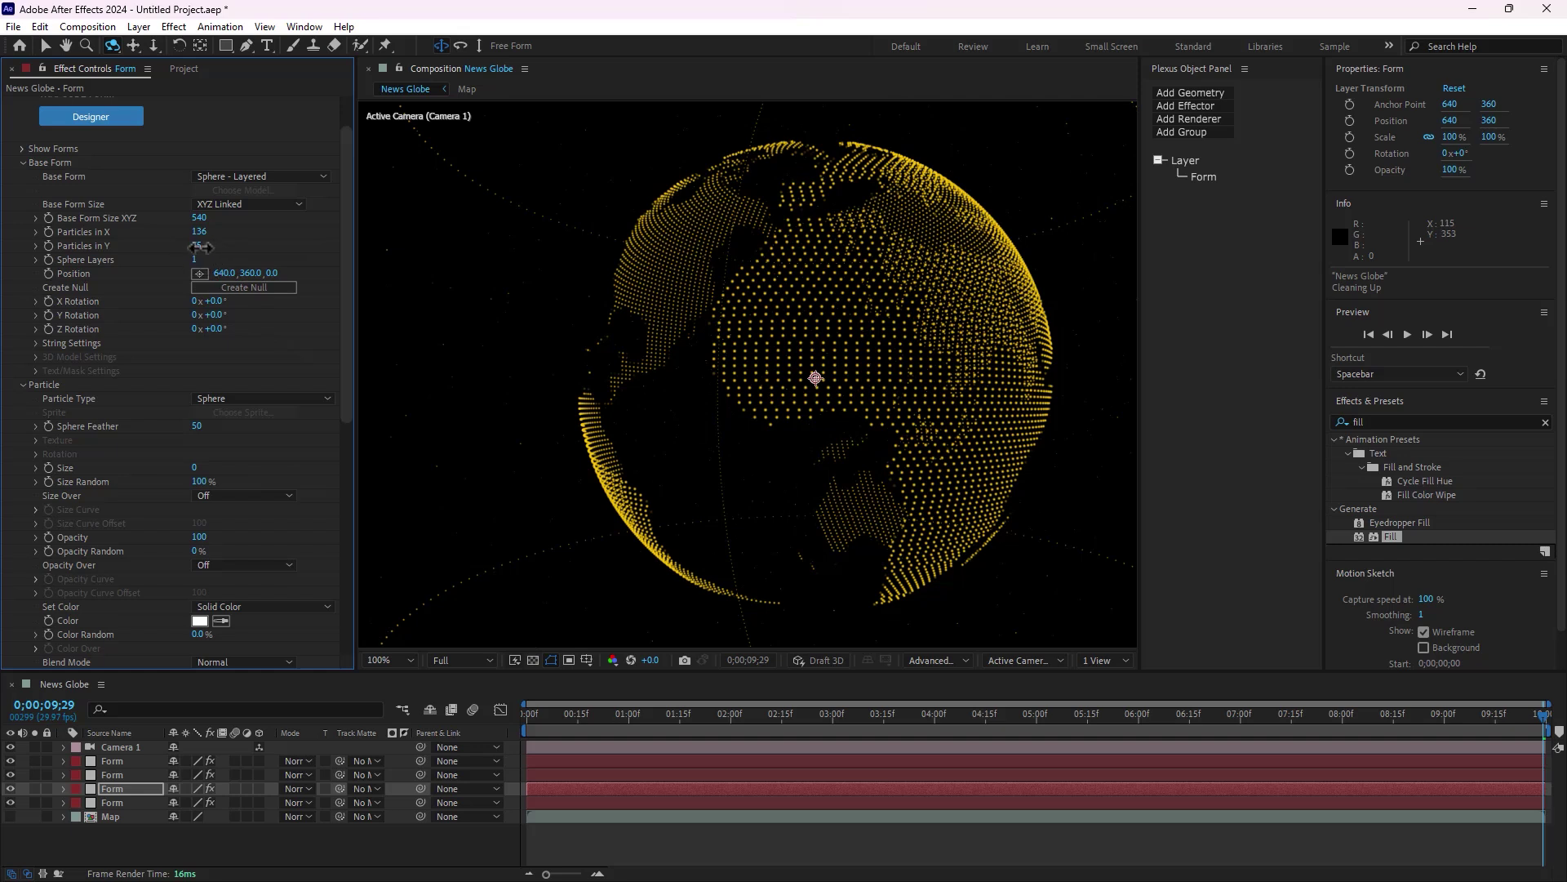
{"action": "left_click_drag", "start_coordinate": [301, 244], "coordinate": [304, 245]}
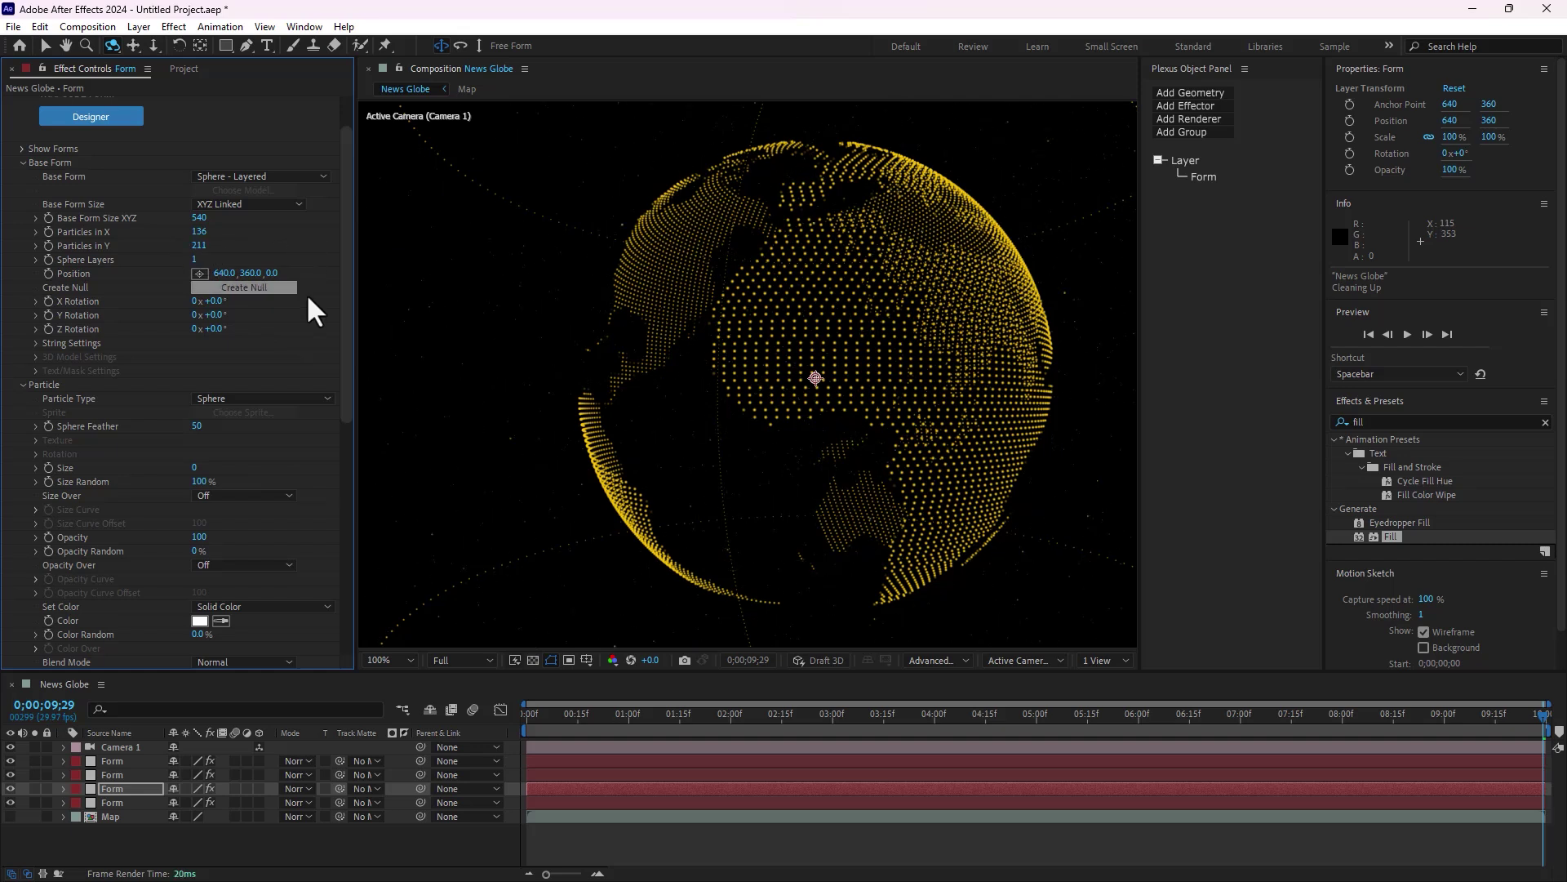
{"action": "left_click", "coordinate": [582, 713]}
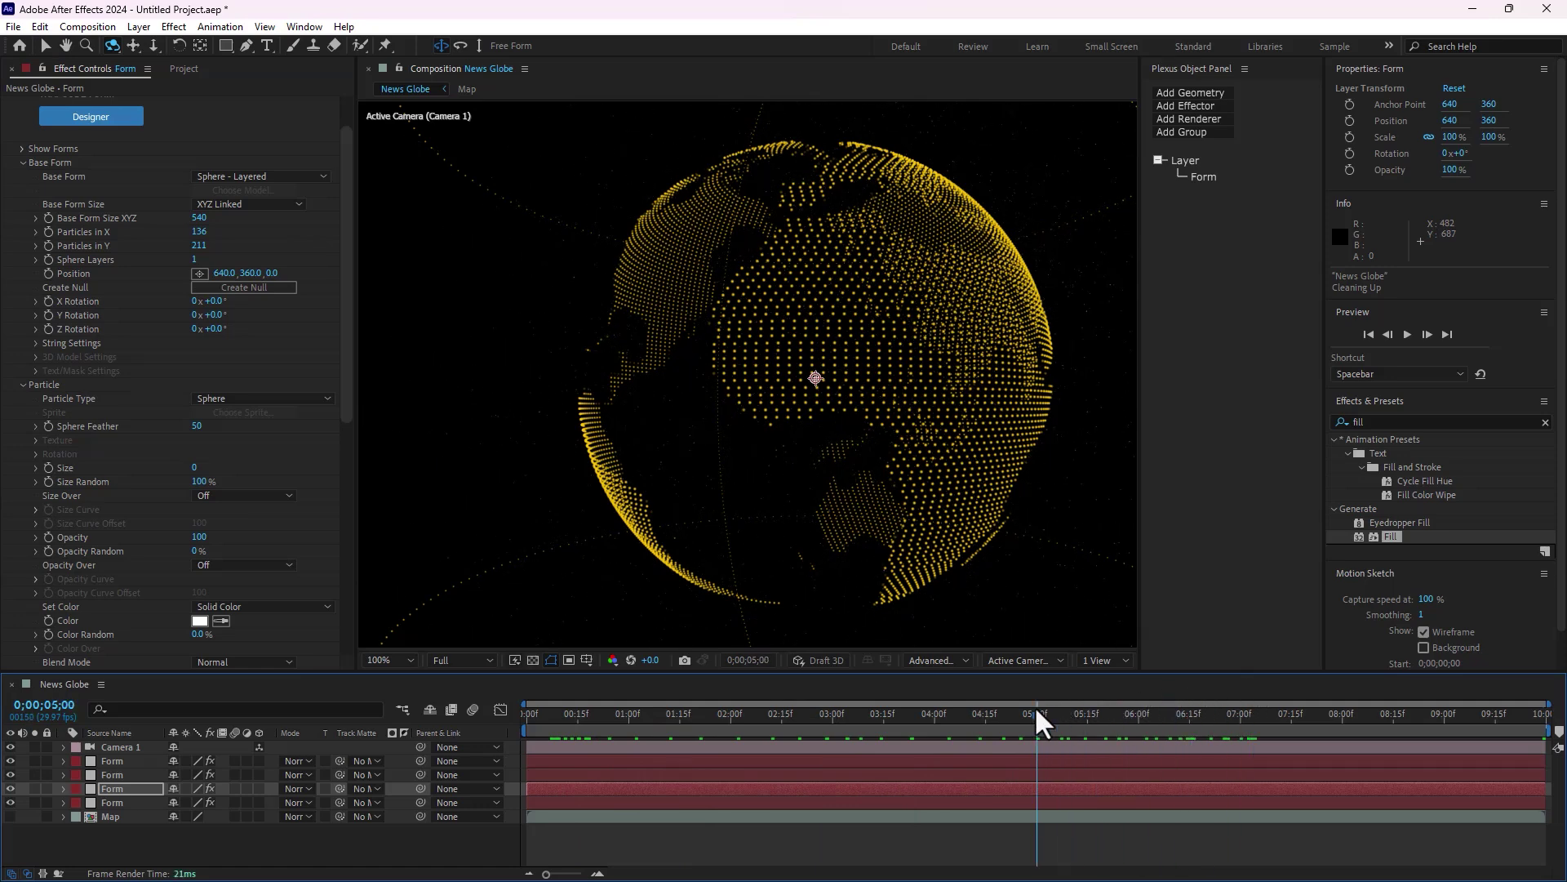
{"action": "scroll", "coordinate": [779, 520], "scroll_direction": "down", "scroll_amount": 2}
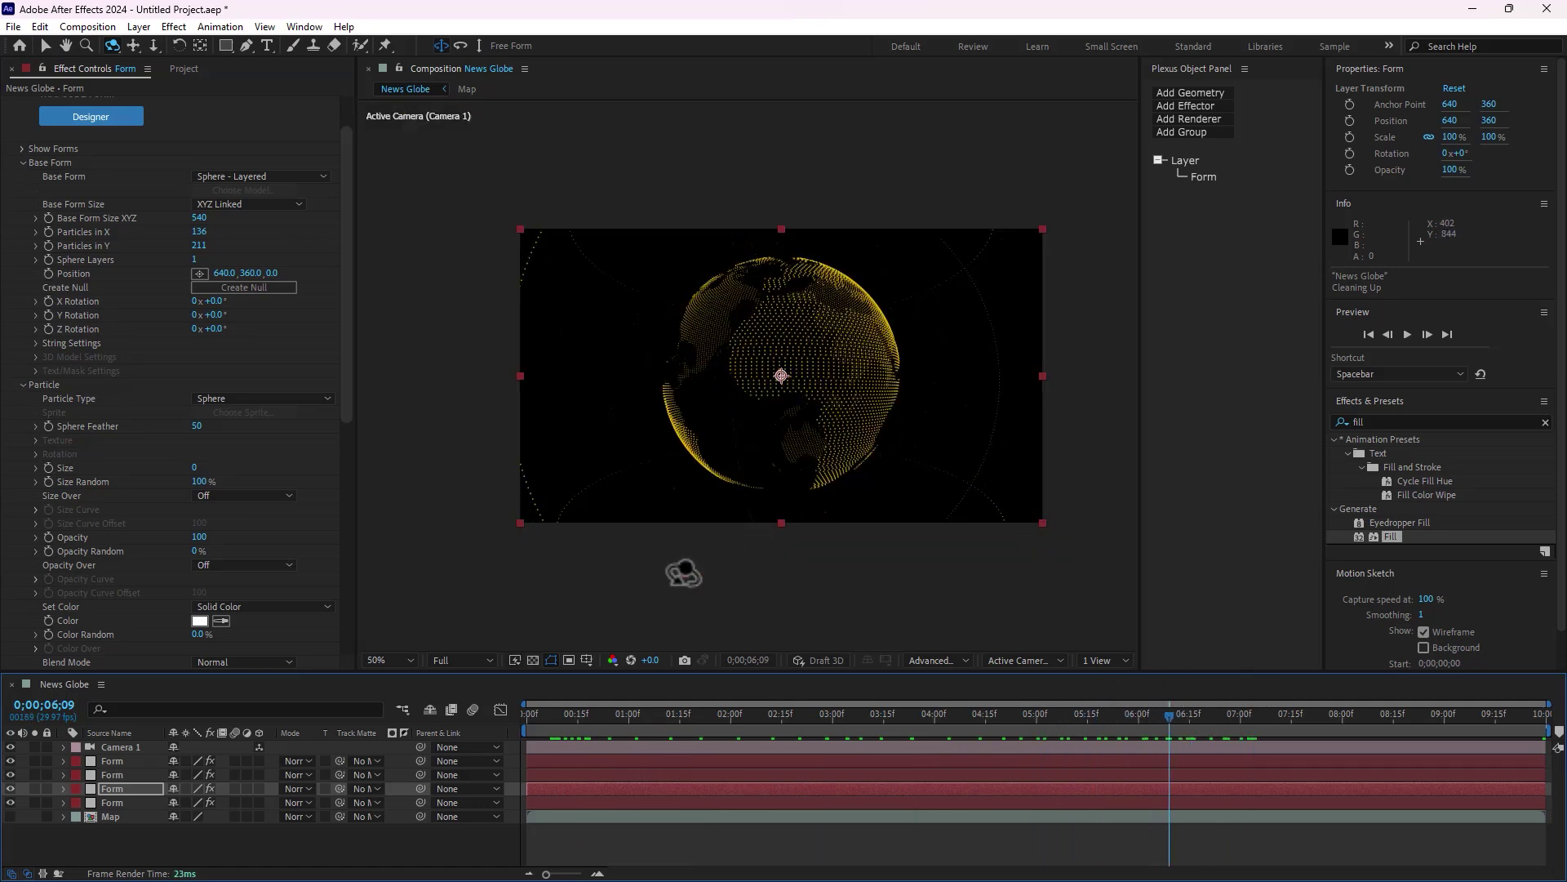
- Add a new adjustment layer and place it just below Camera 1
{"action": "right_click", "coordinate": [307, 849]}
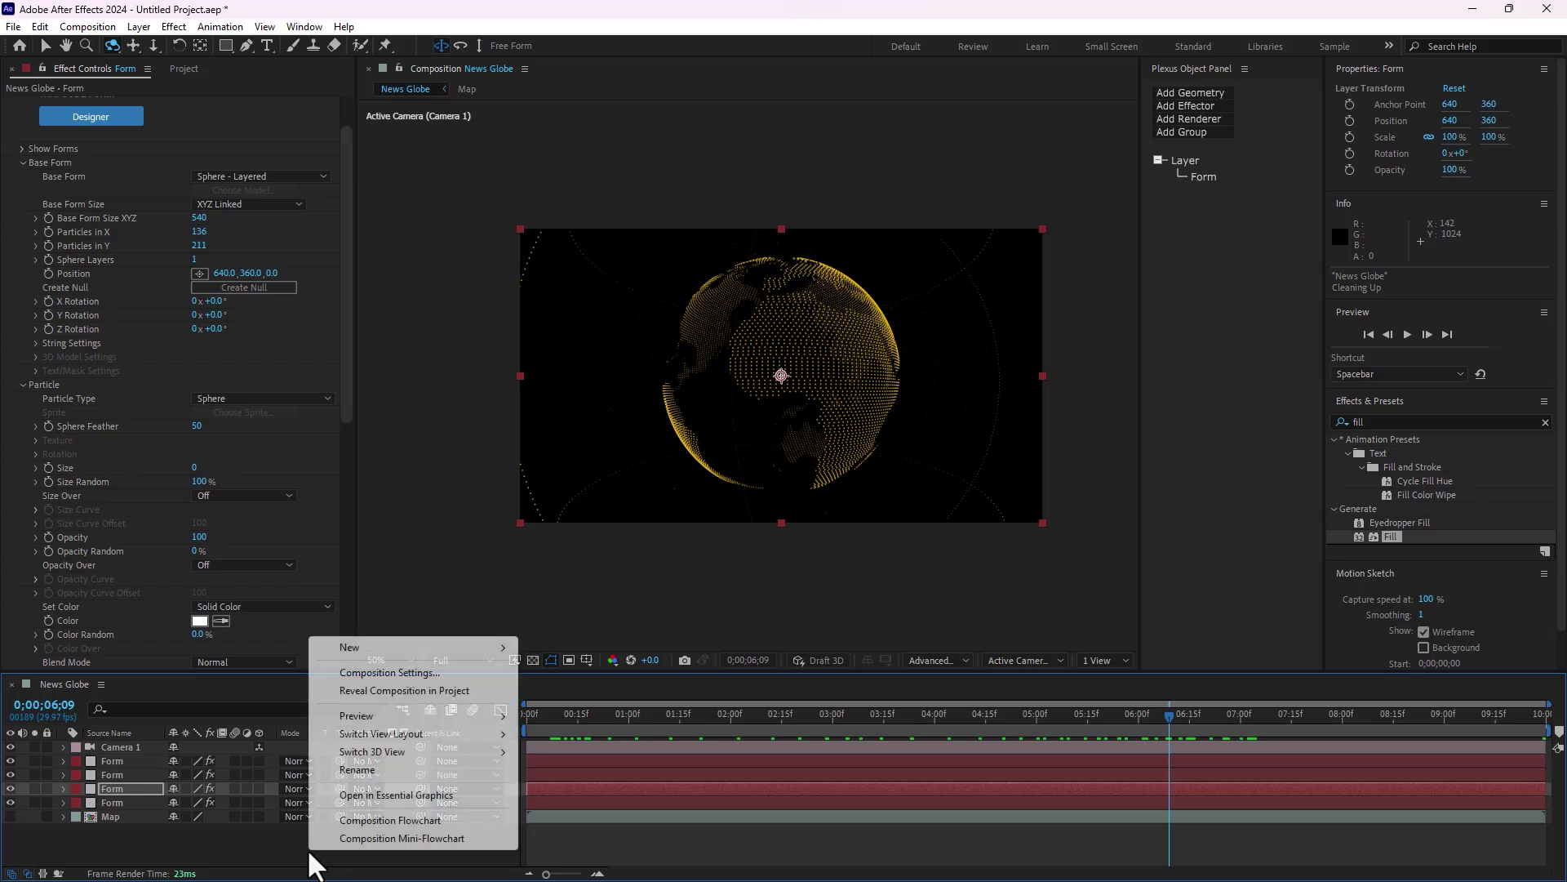
{"action": "mouse_move", "coordinate": [371, 649]}
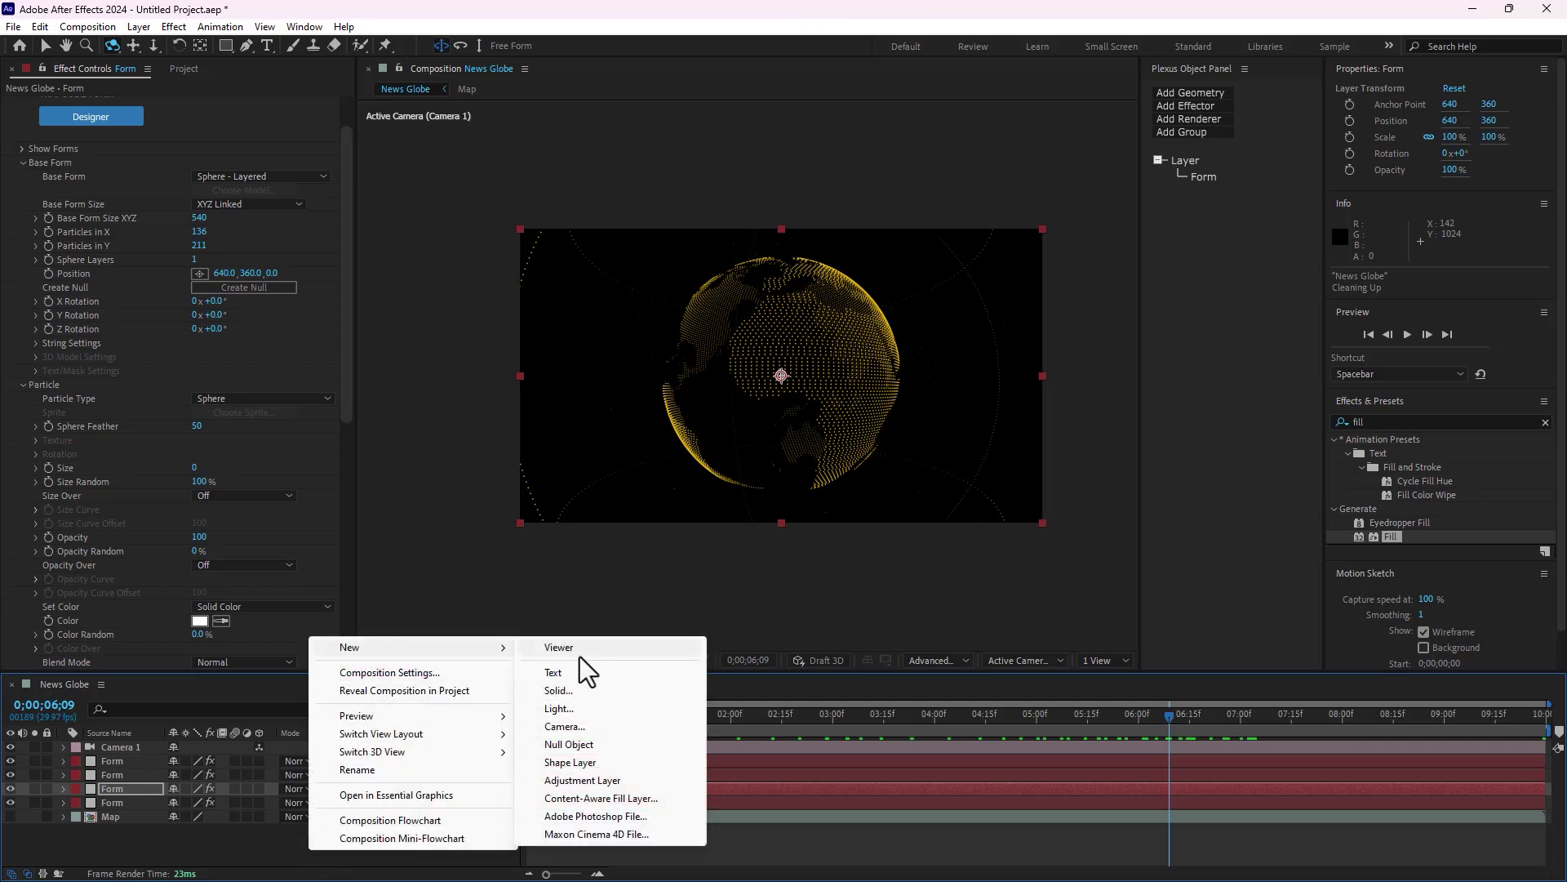
{"action": "left_click", "coordinate": [582, 780]}
{"action": "left_click_drag", "start_coordinate": [143, 788], "coordinate": [113, 757]}
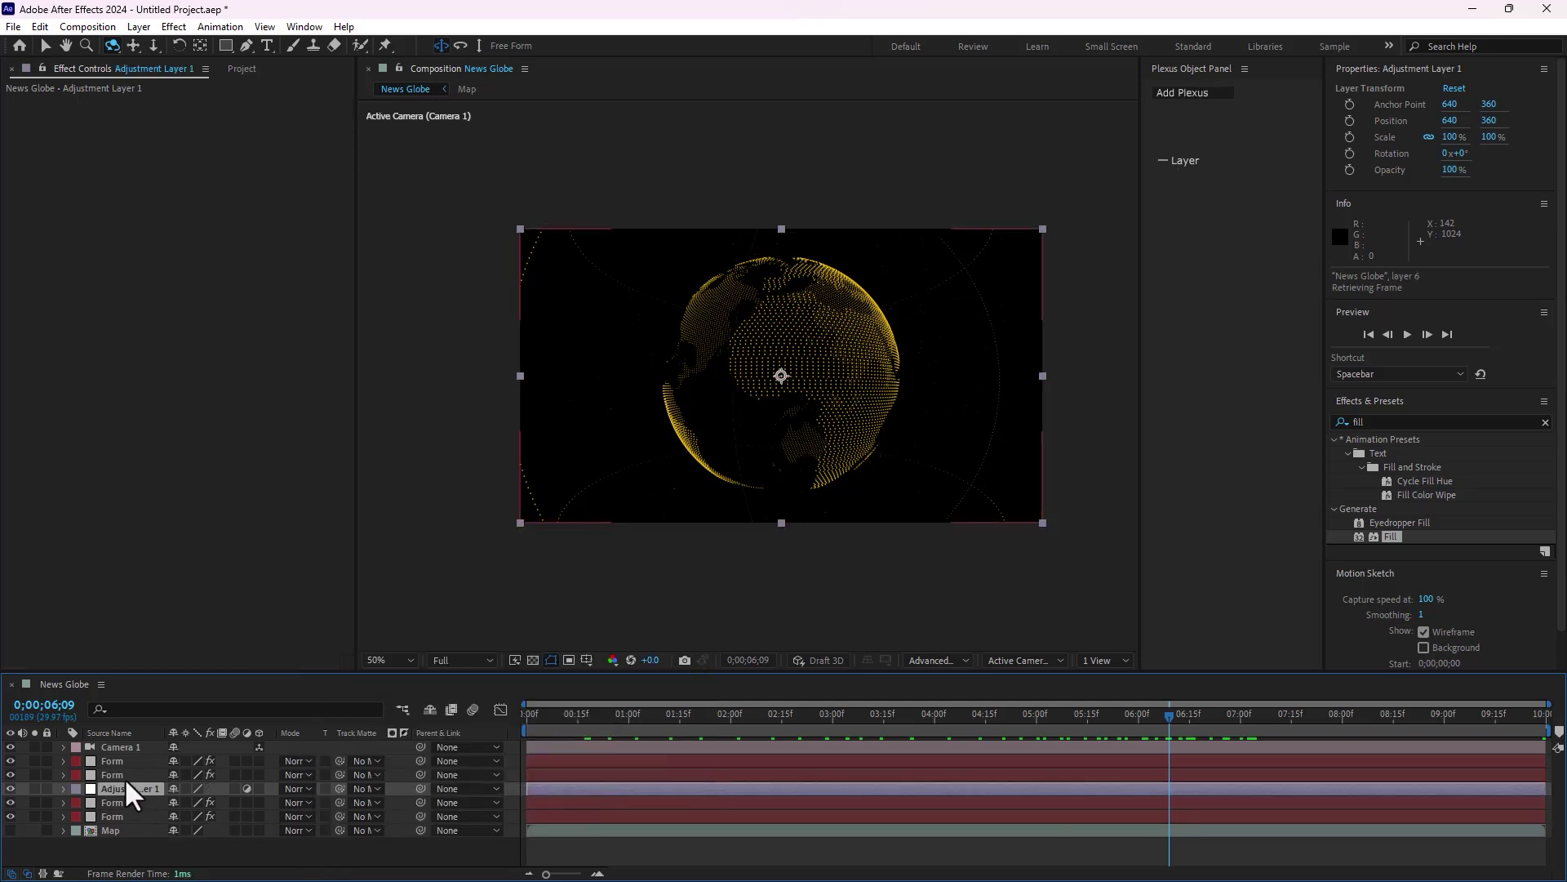
- Apply Glow to the adjustment layer with Threshold 85.1% and Radius 80
{"action": "double_click", "coordinate": [1420, 422]}
{"action": "type", "text": "glow"}
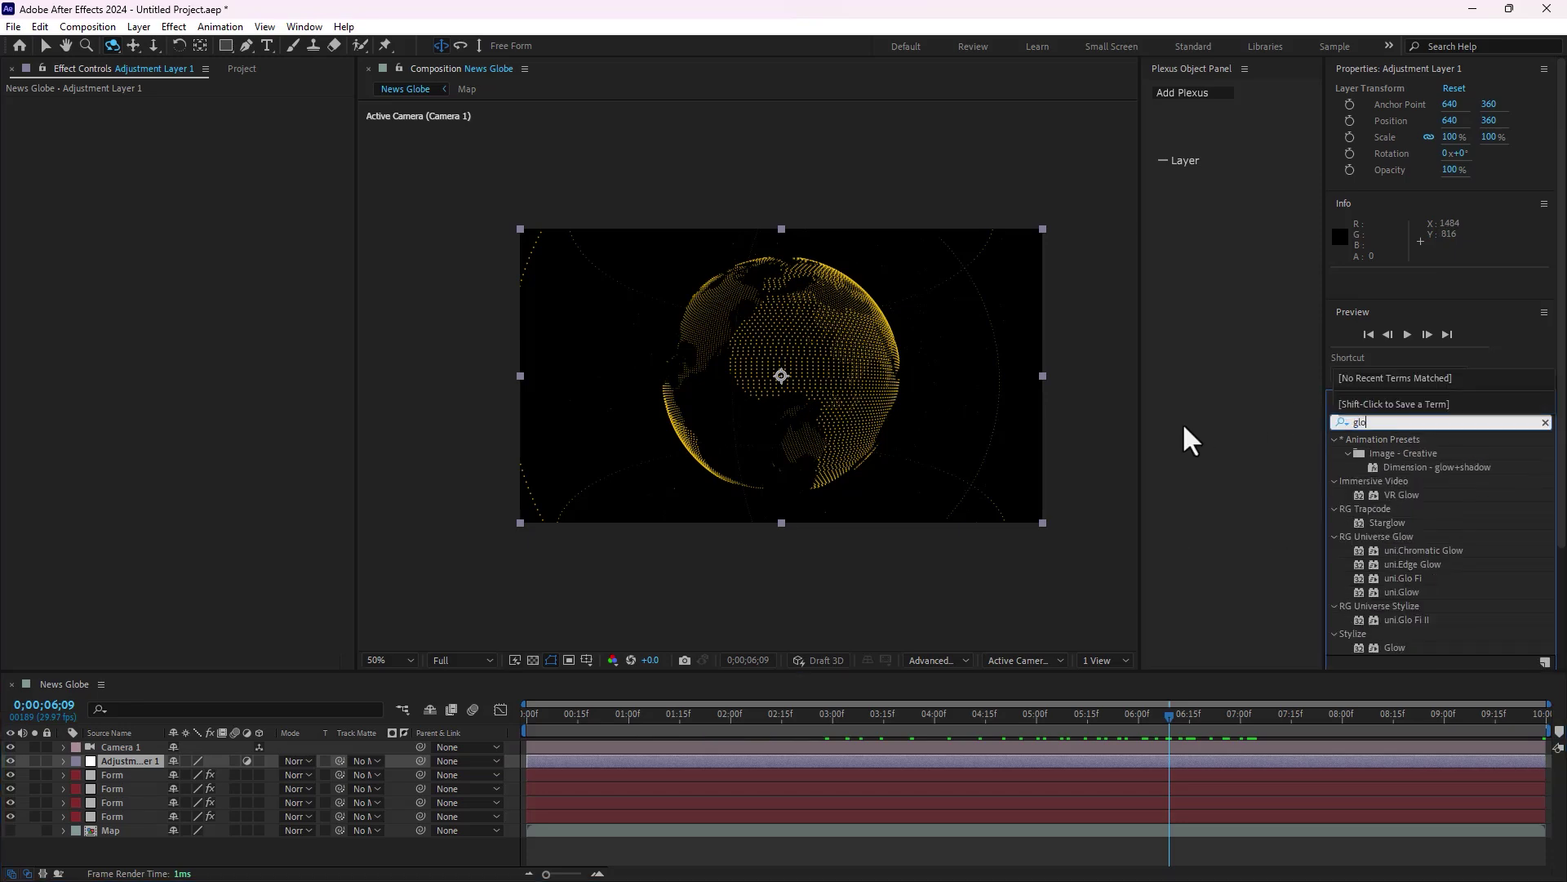
{"action": "double_click", "coordinate": [1391, 606]}
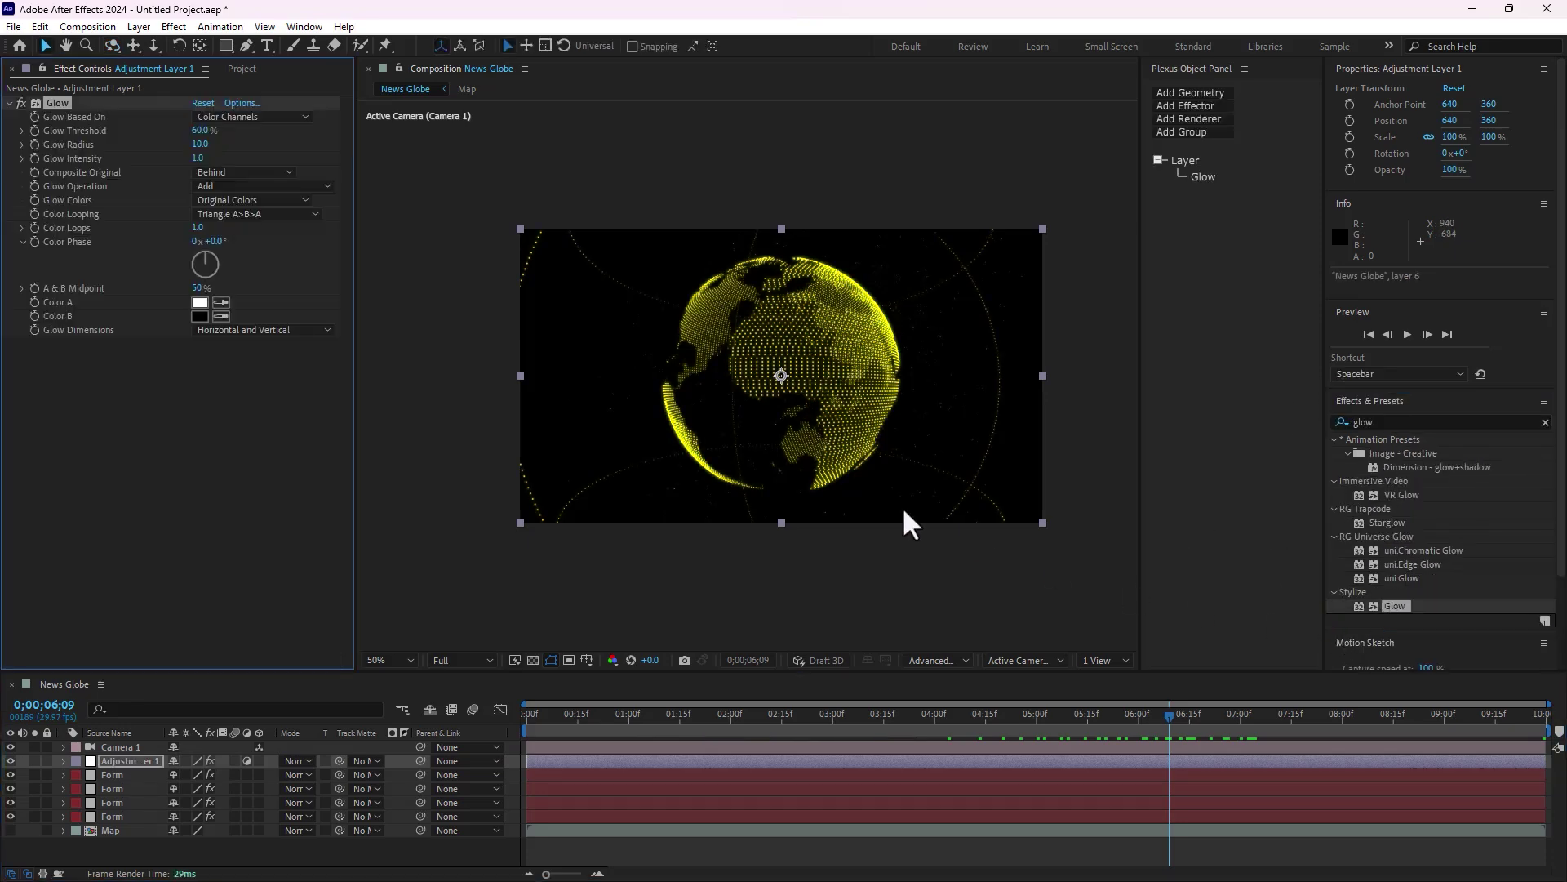
{"action": "scroll", "coordinate": [748, 373], "scroll_direction": "up", "scroll_amount": 2}
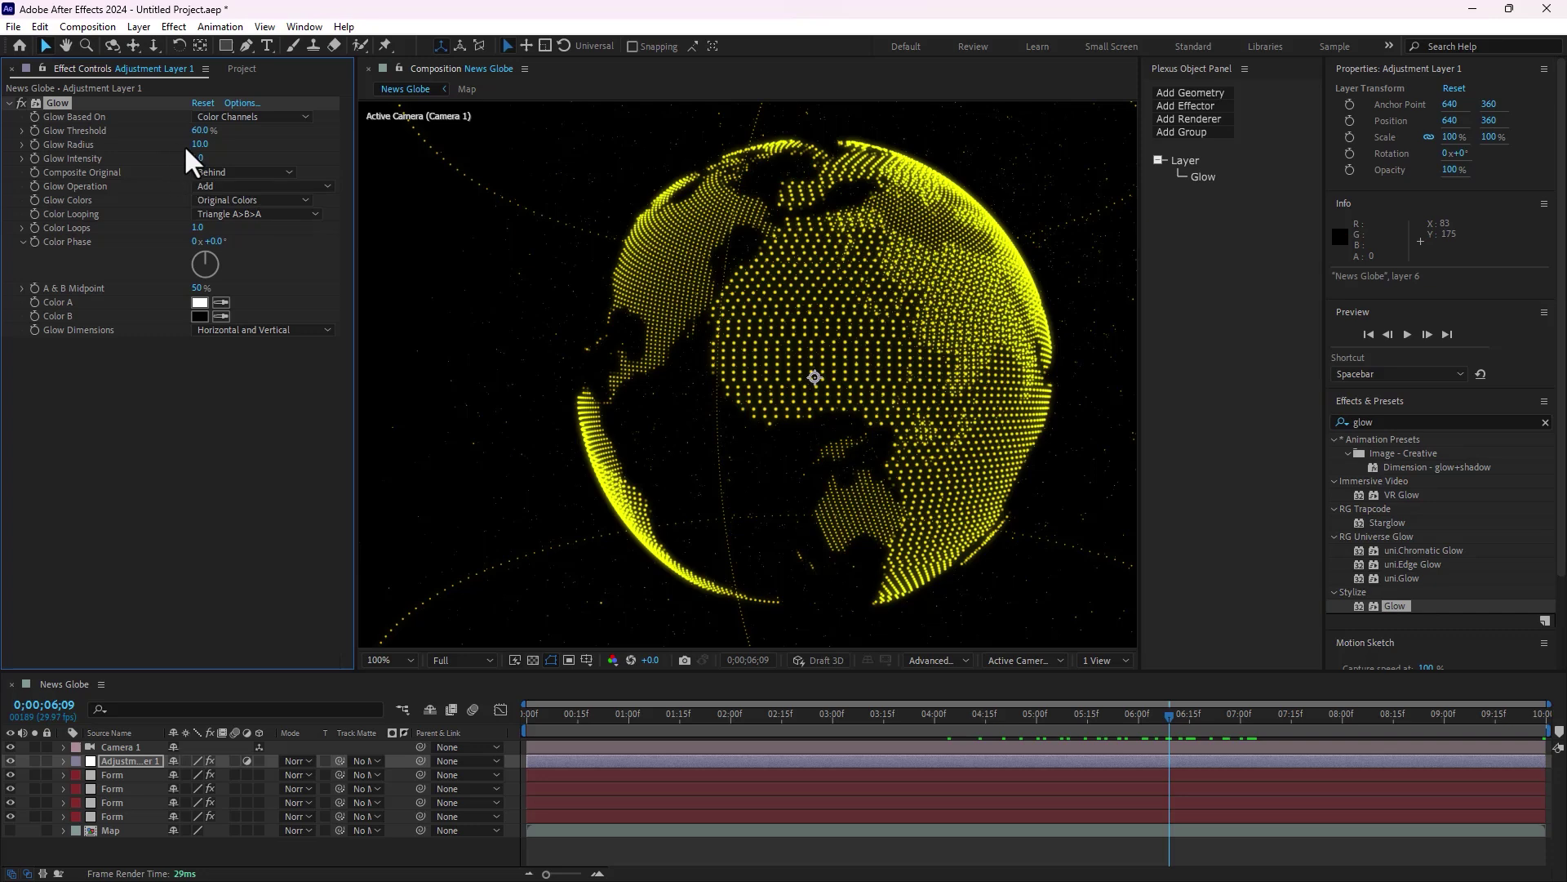
{"action": "mouse_move", "coordinate": [199, 131]}
{"action": "left_mouse_down"}
{"action": "mouse_move", "coordinate": [251, 145]}
{"action": "mouse_move", "coordinate": [235, 129]}
{"action": "left_mouse_up"}
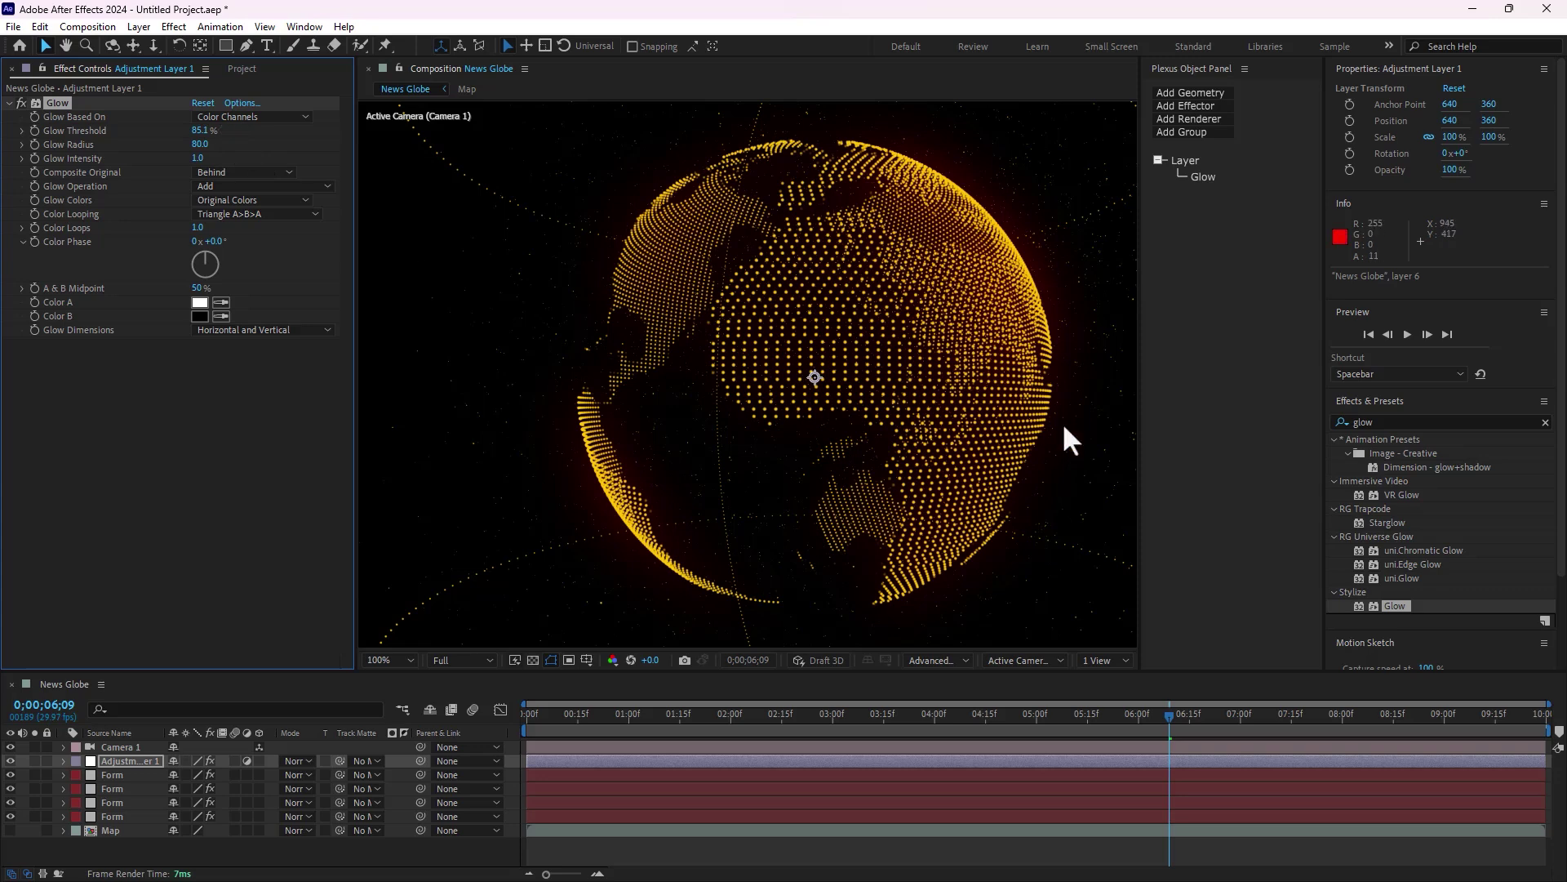
{"action": "scroll", "coordinate": [1061, 437], "scroll_direction": "down", "scroll_amount": 2}
- Set one Form layer's particle Size to 1
{"action": "right_click", "coordinate": [426, 857]}
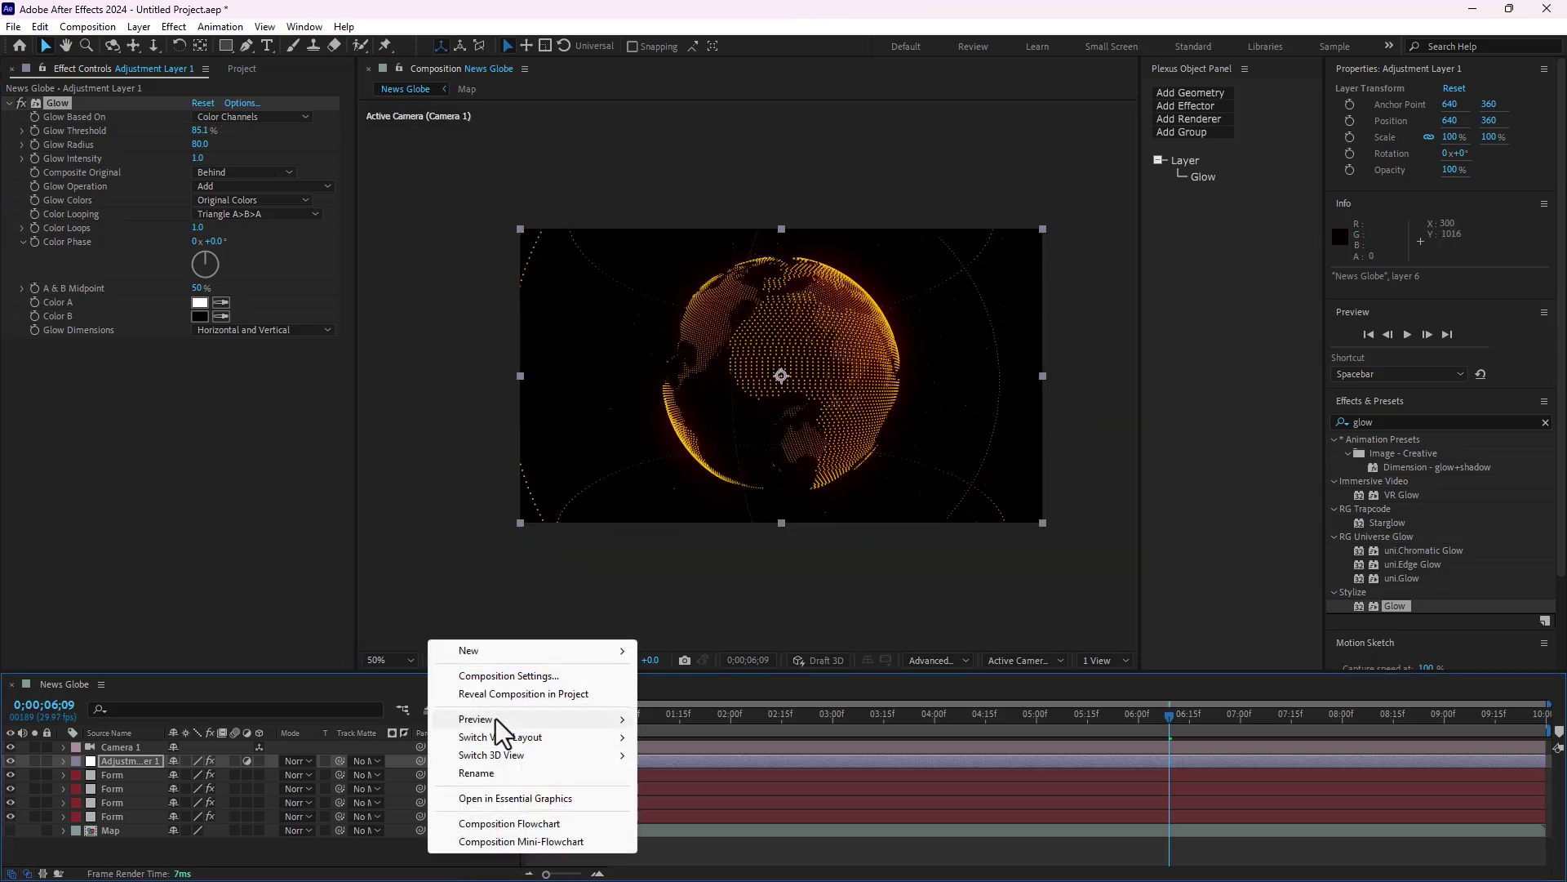
{"action": "mouse_move", "coordinate": [498, 653]}
{"action": "key", "text": "Escape"}
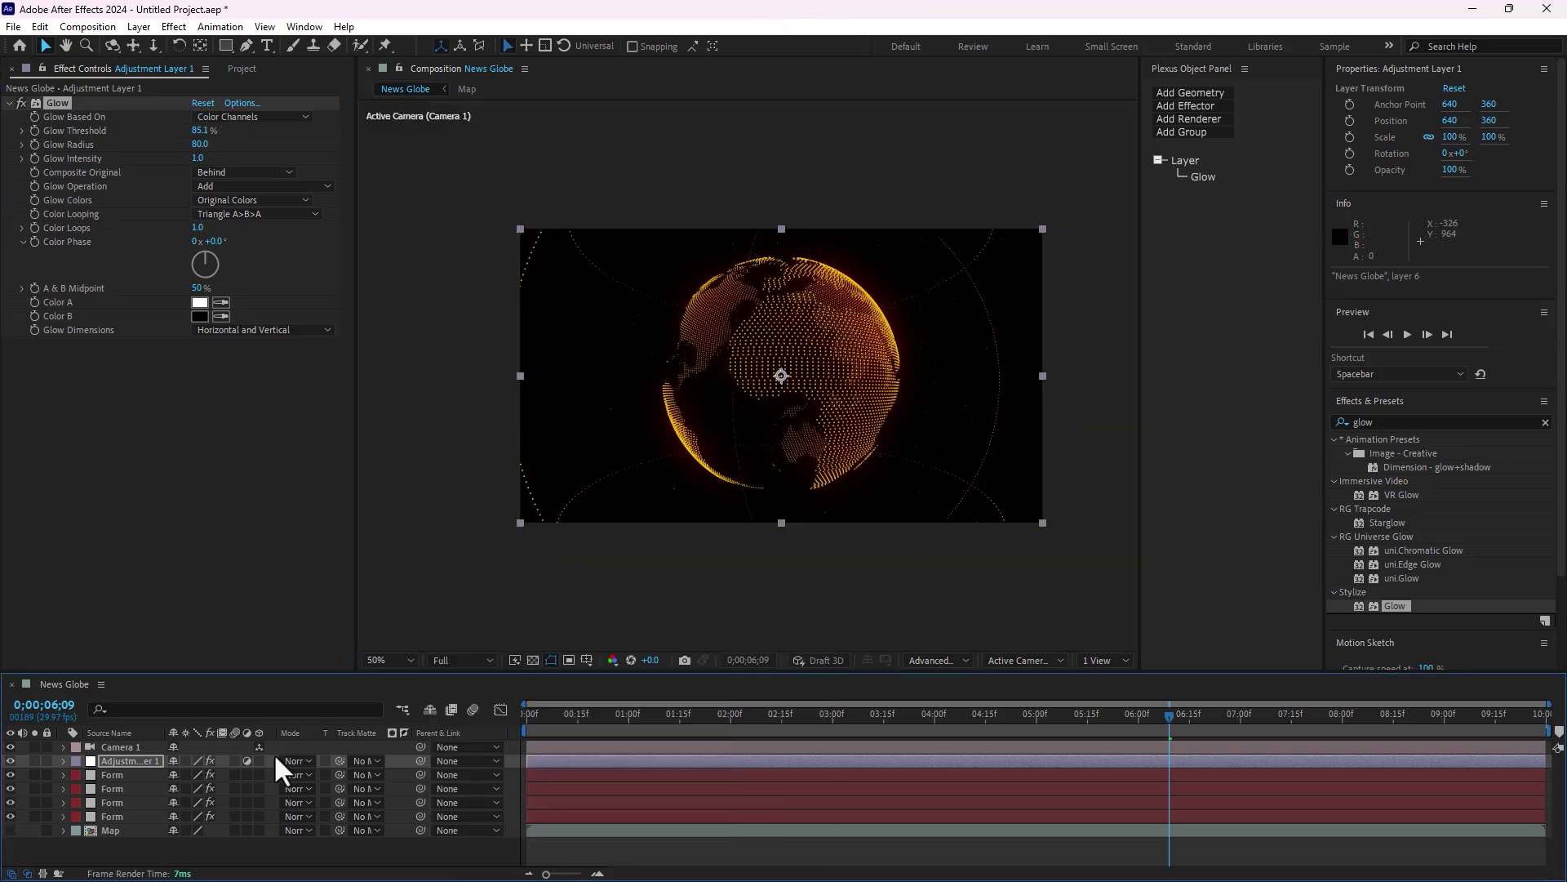
{"action": "left_click", "coordinate": [109, 802]}
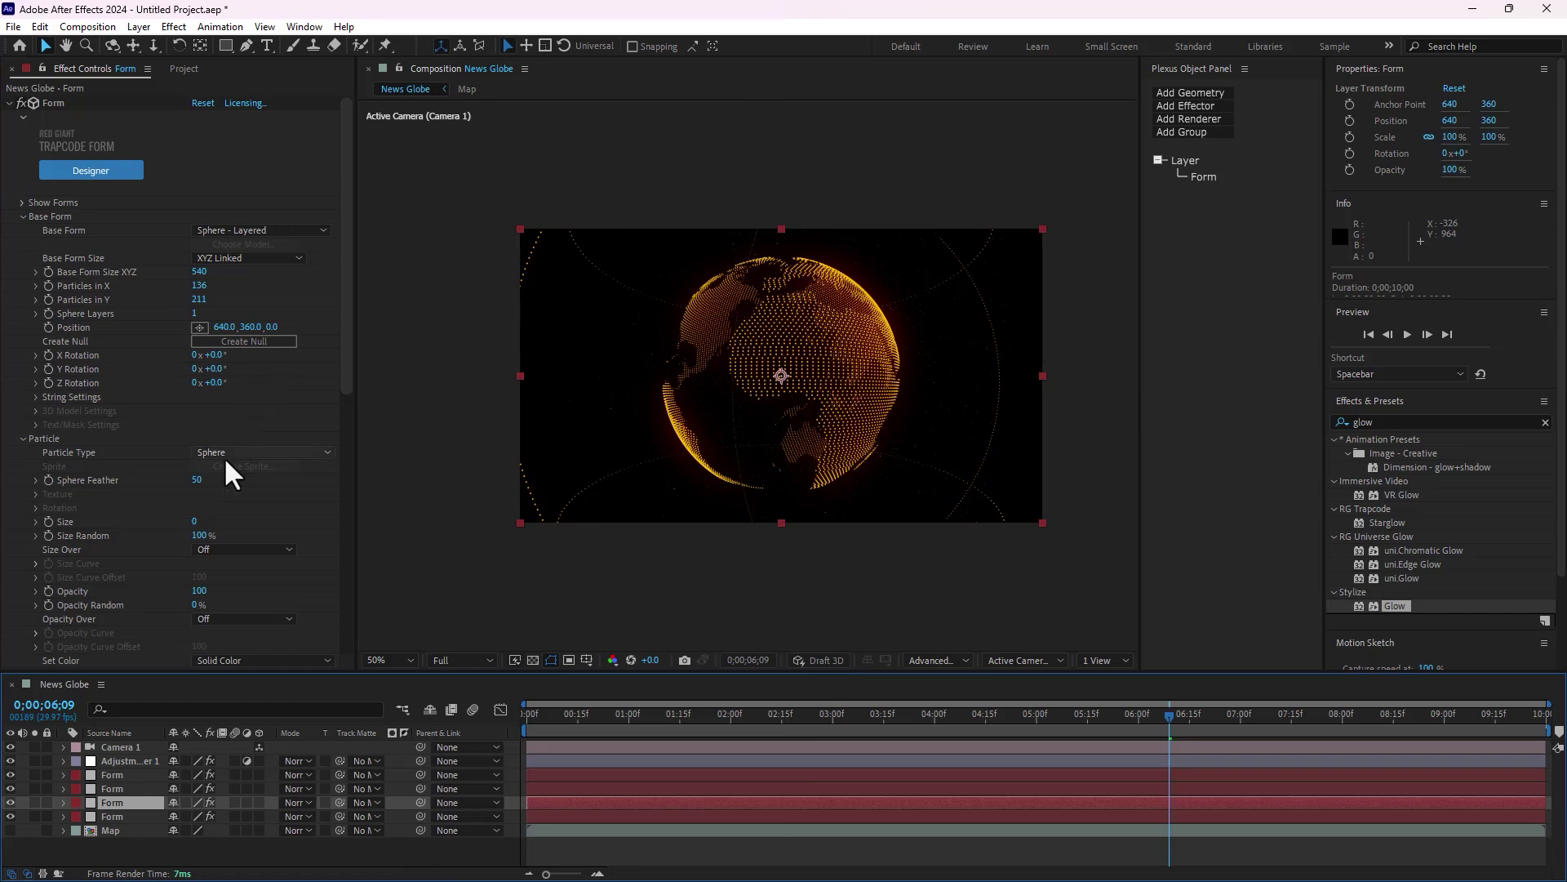
{"action": "left_click_drag", "start_coordinate": [194, 517], "coordinate": [210, 517]}
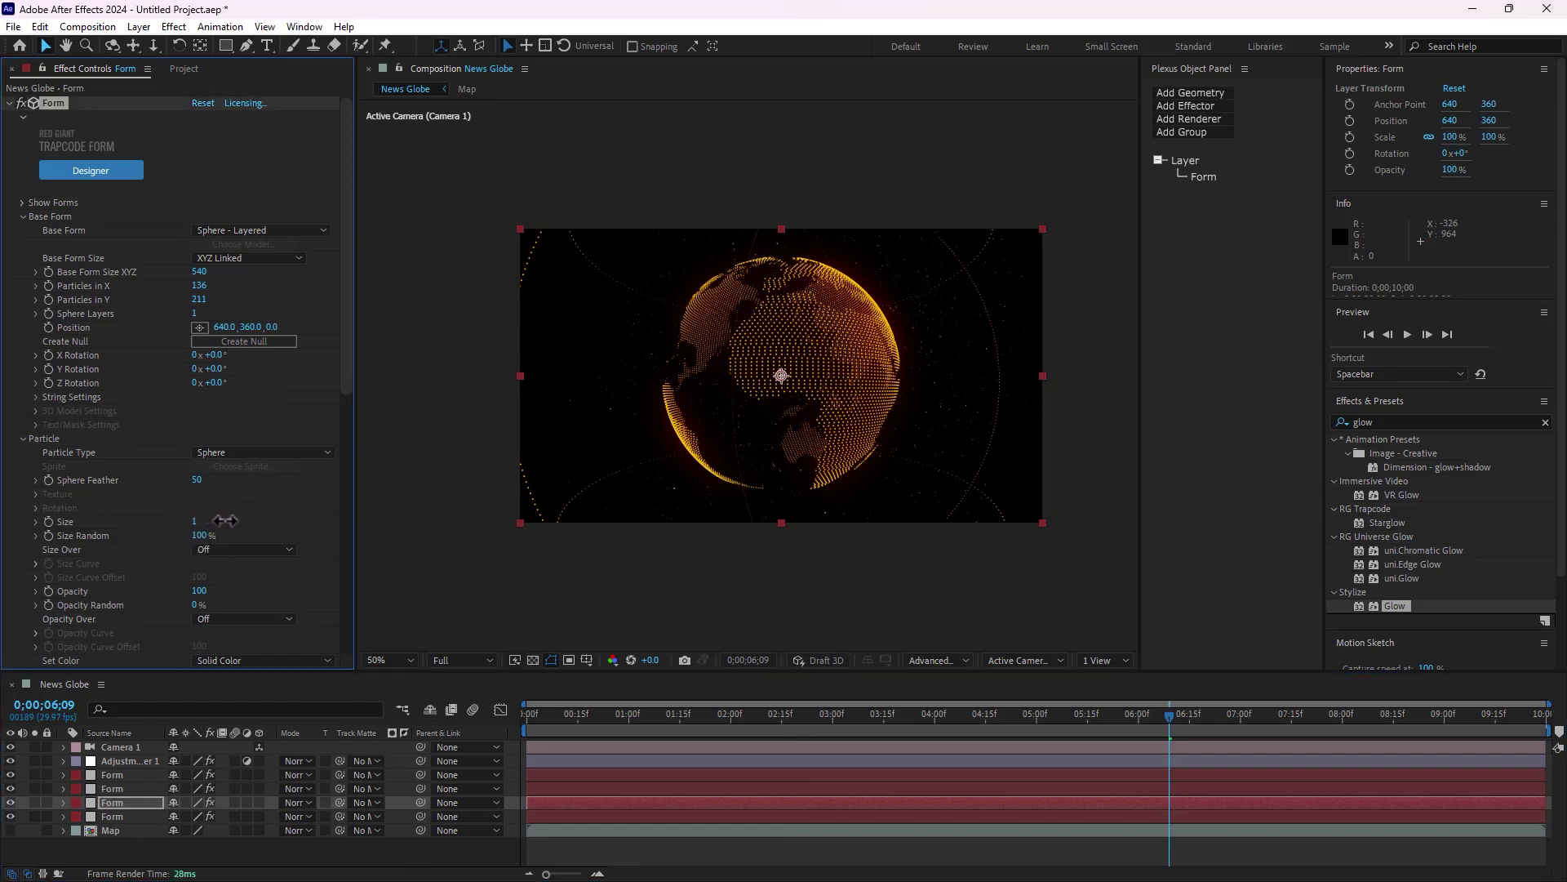
- Add a 3D null object, Null 1, and parent Camera 1 to it
{"action": "left_click", "coordinate": [409, 846]}
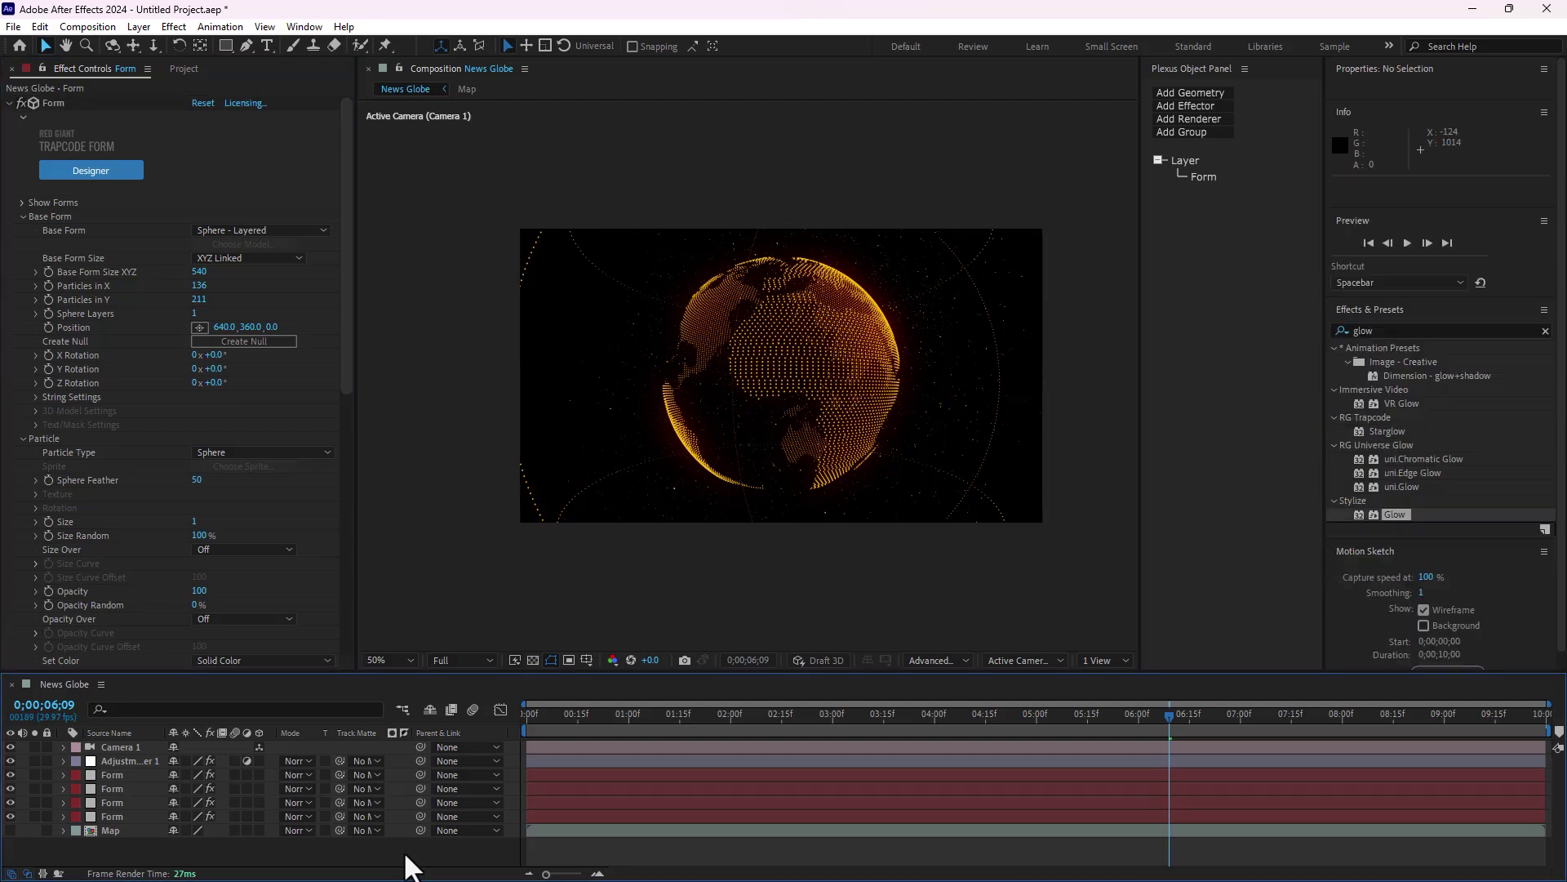
{"action": "right_click", "coordinate": [409, 847]}
{"action": "mouse_move", "coordinate": [459, 653]}
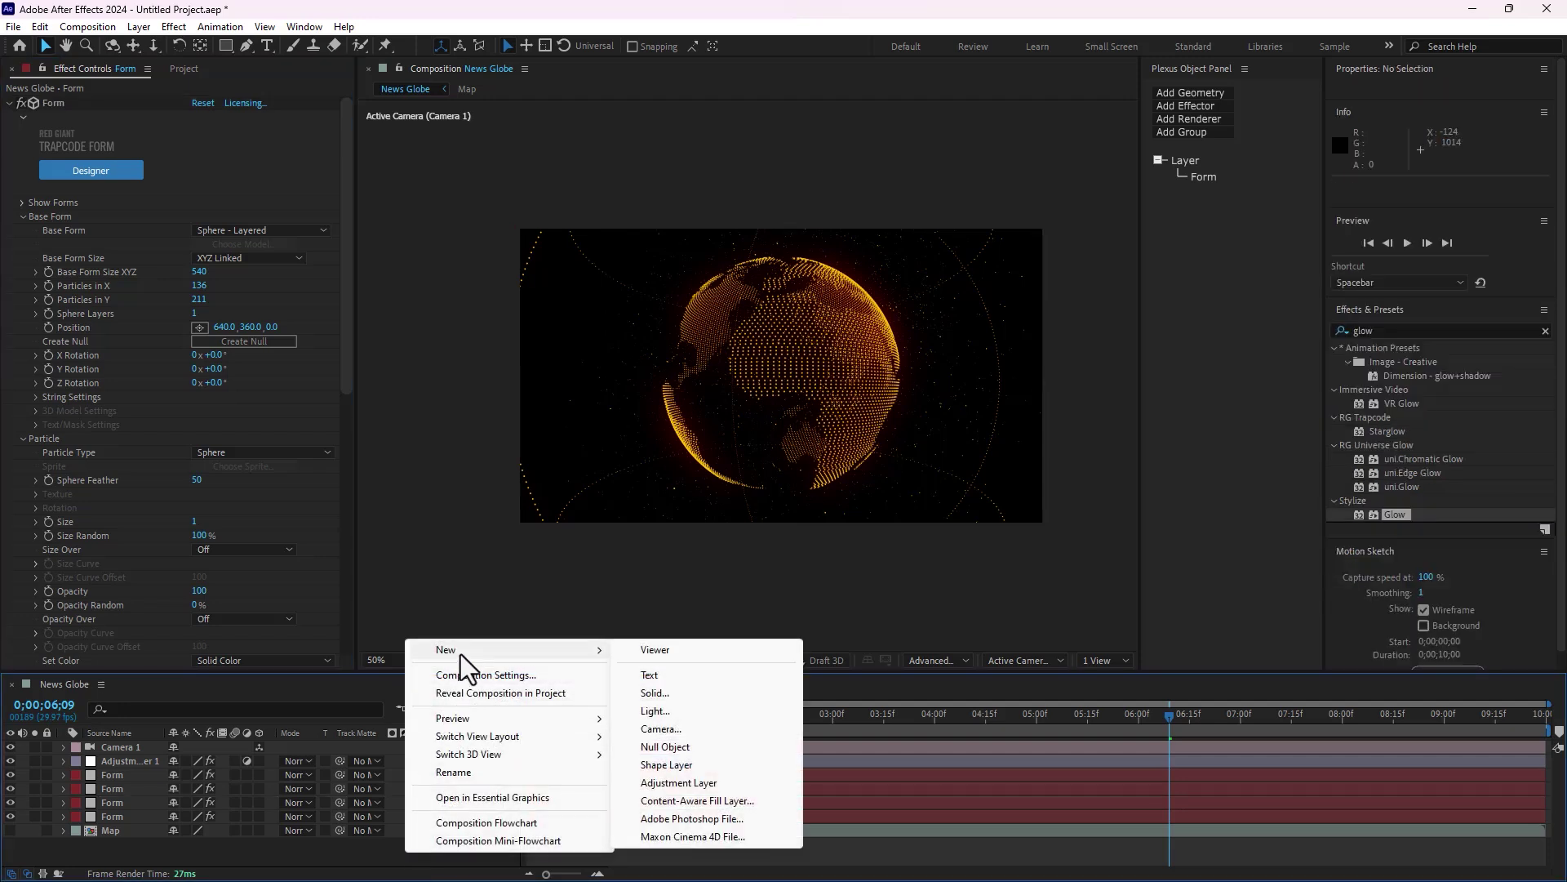
{"action": "left_click", "coordinate": [665, 747]}
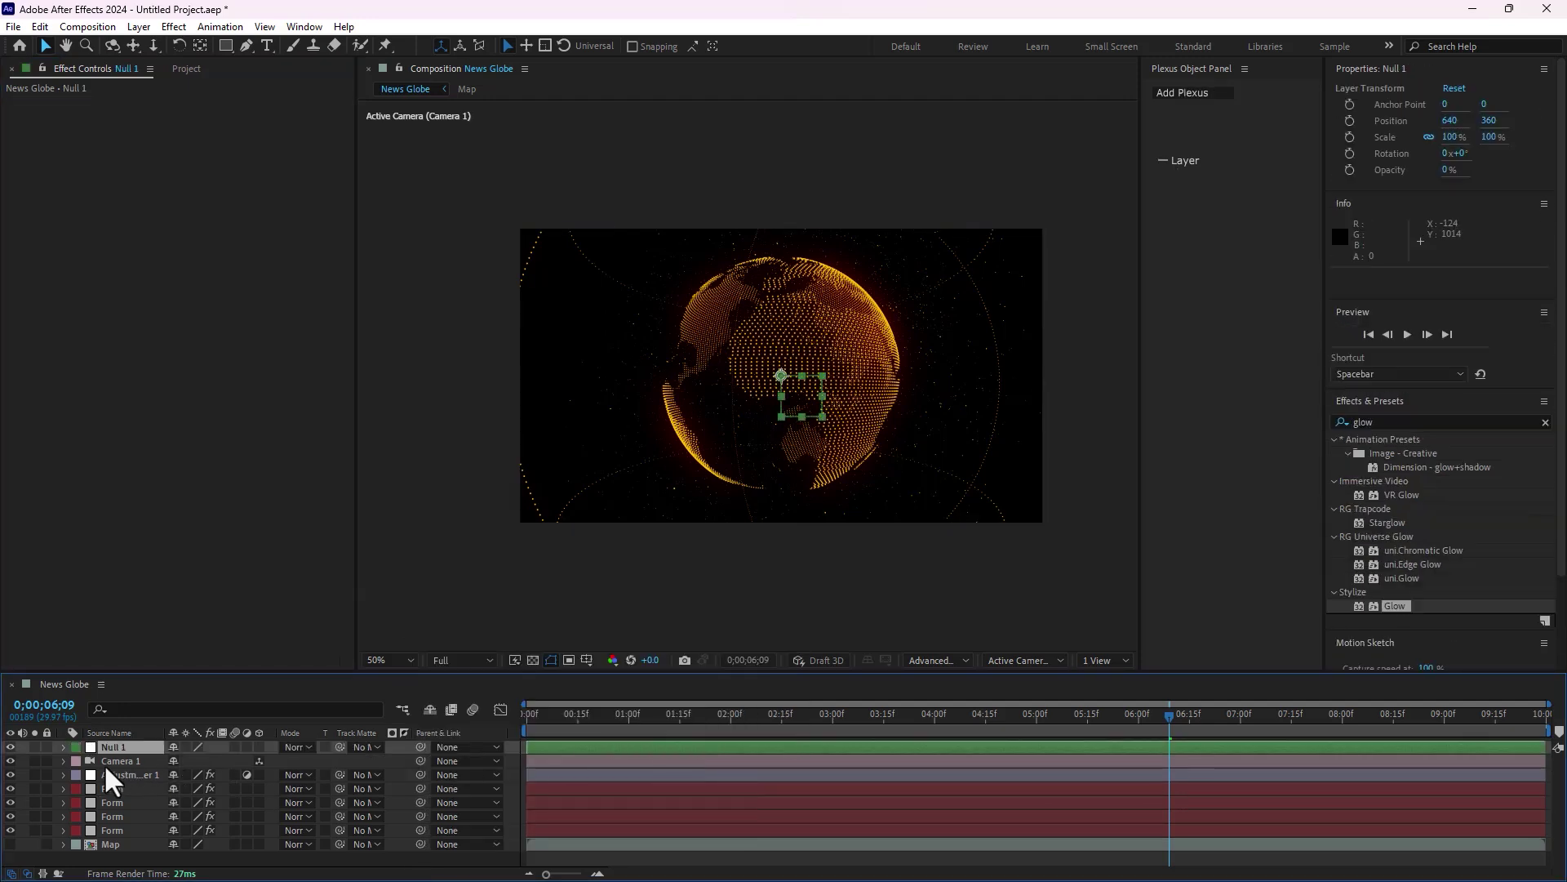
{"action": "left_click_drag", "start_coordinate": [420, 761], "coordinate": [107, 747]}
{"action": "left_click", "coordinate": [258, 747]}
{"action": "key", "text": "super"}
{"action": "key", "text": "super"}
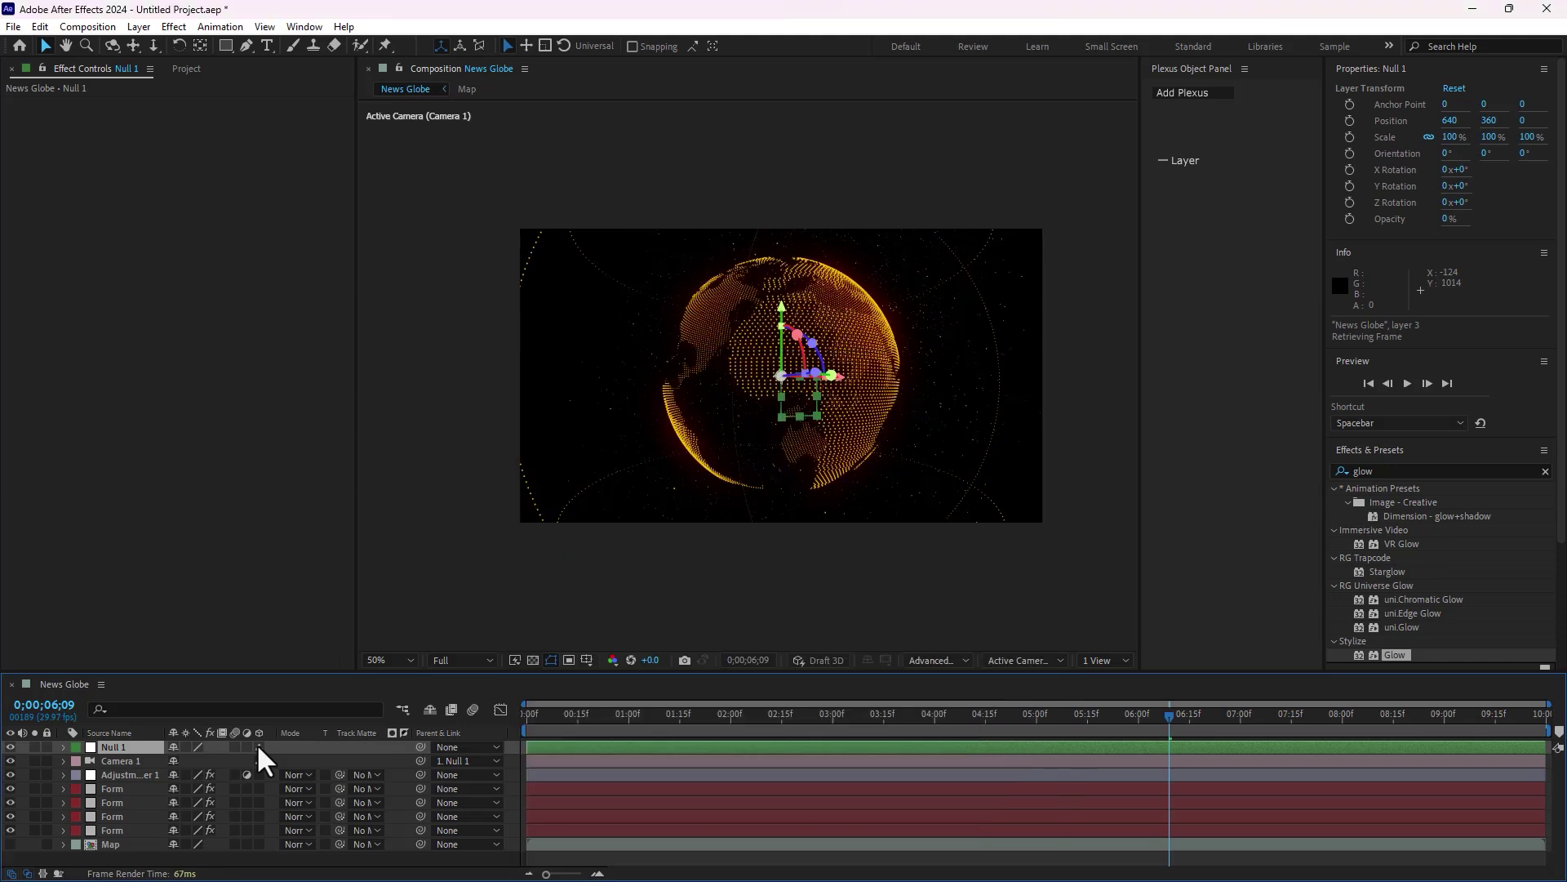
- Keyframe Null 1's Y Rotation from 0x at the start to 1x+0° at the last frame
{"action": "key", "text": "r"}
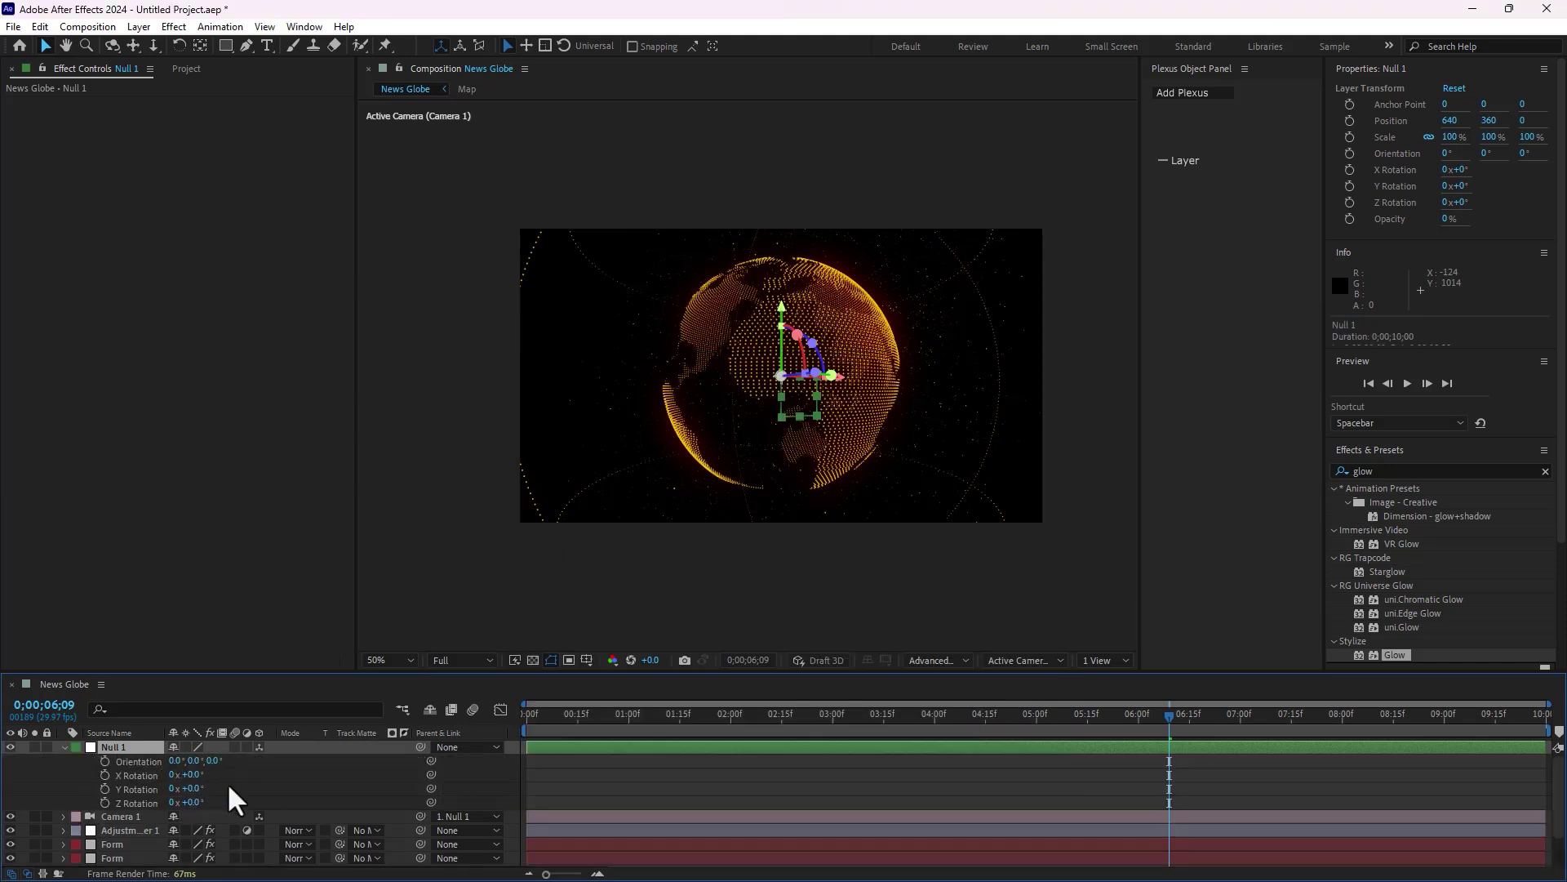
{"action": "key", "text": "Home"}
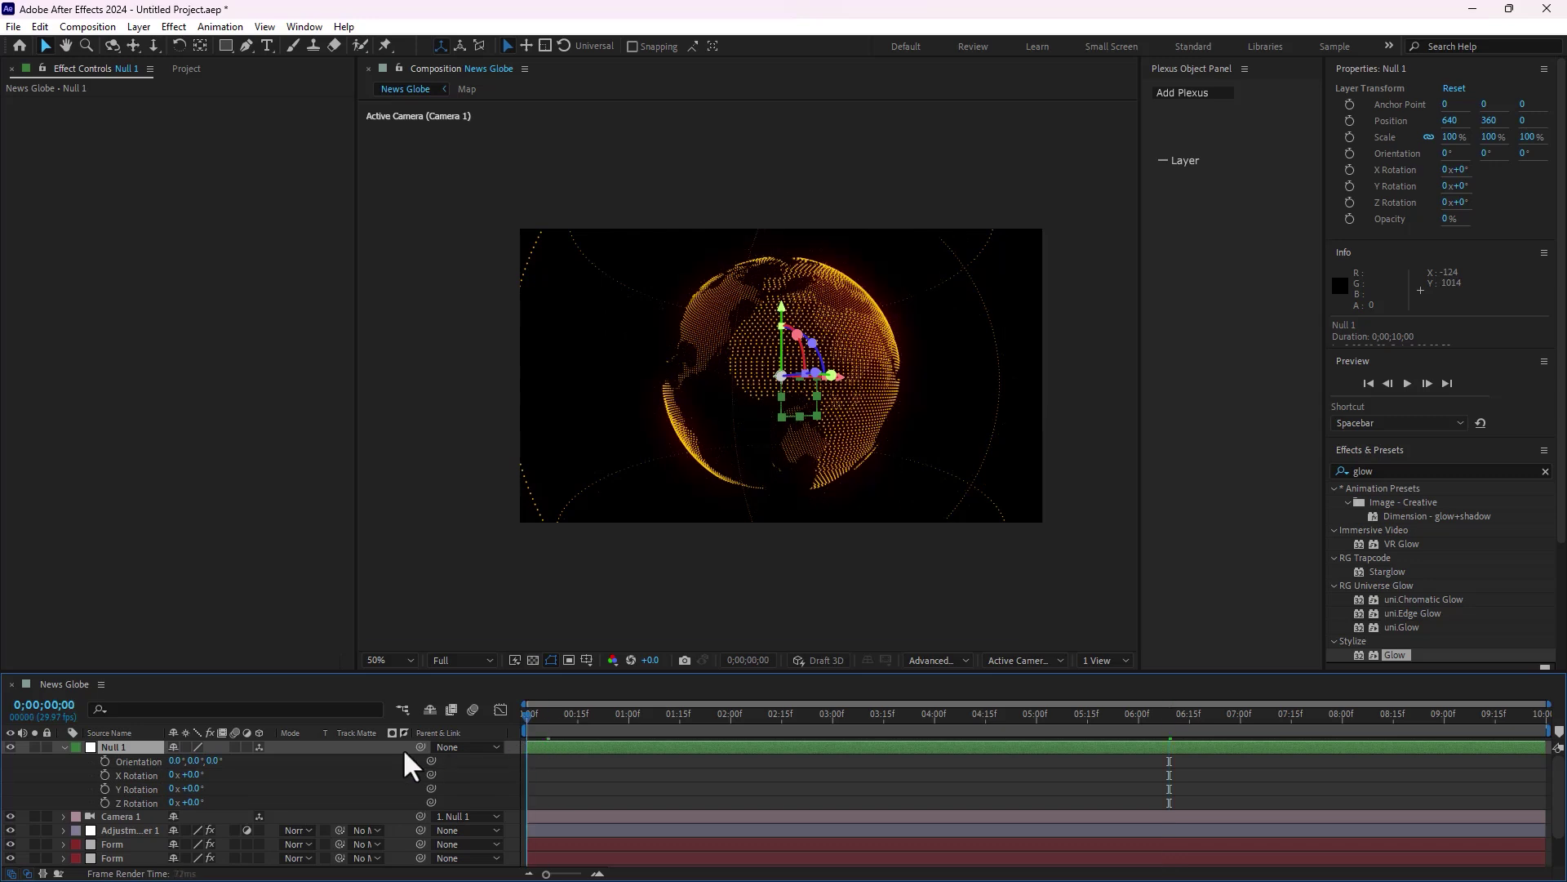
{"action": "left_click", "coordinate": [105, 789]}
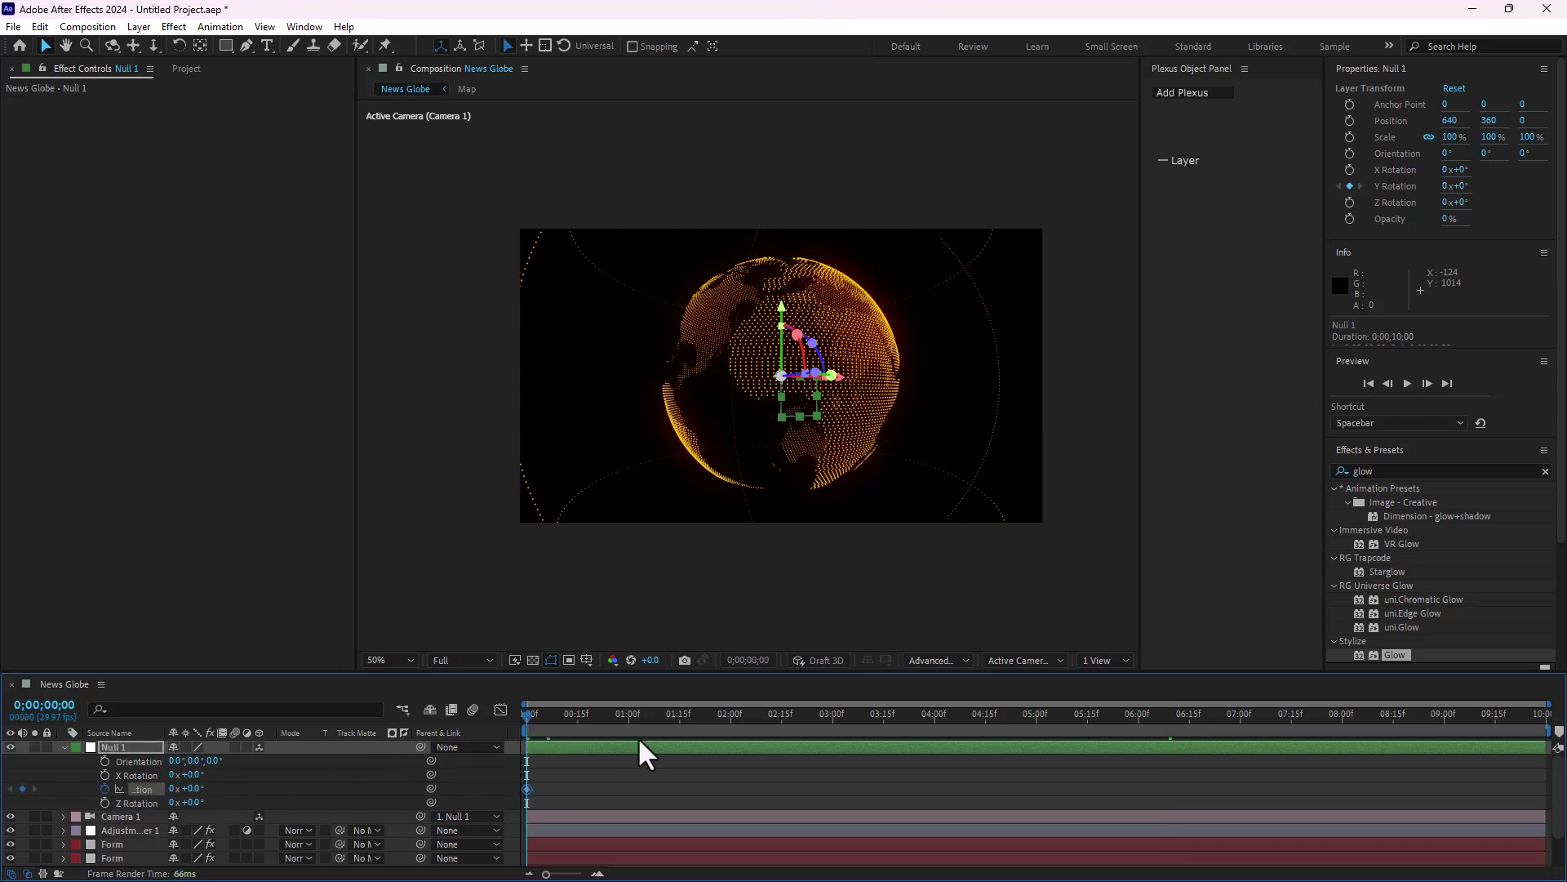
{"action": "left_click_drag", "start_coordinate": [692, 737], "coordinate": [1543, 735]}
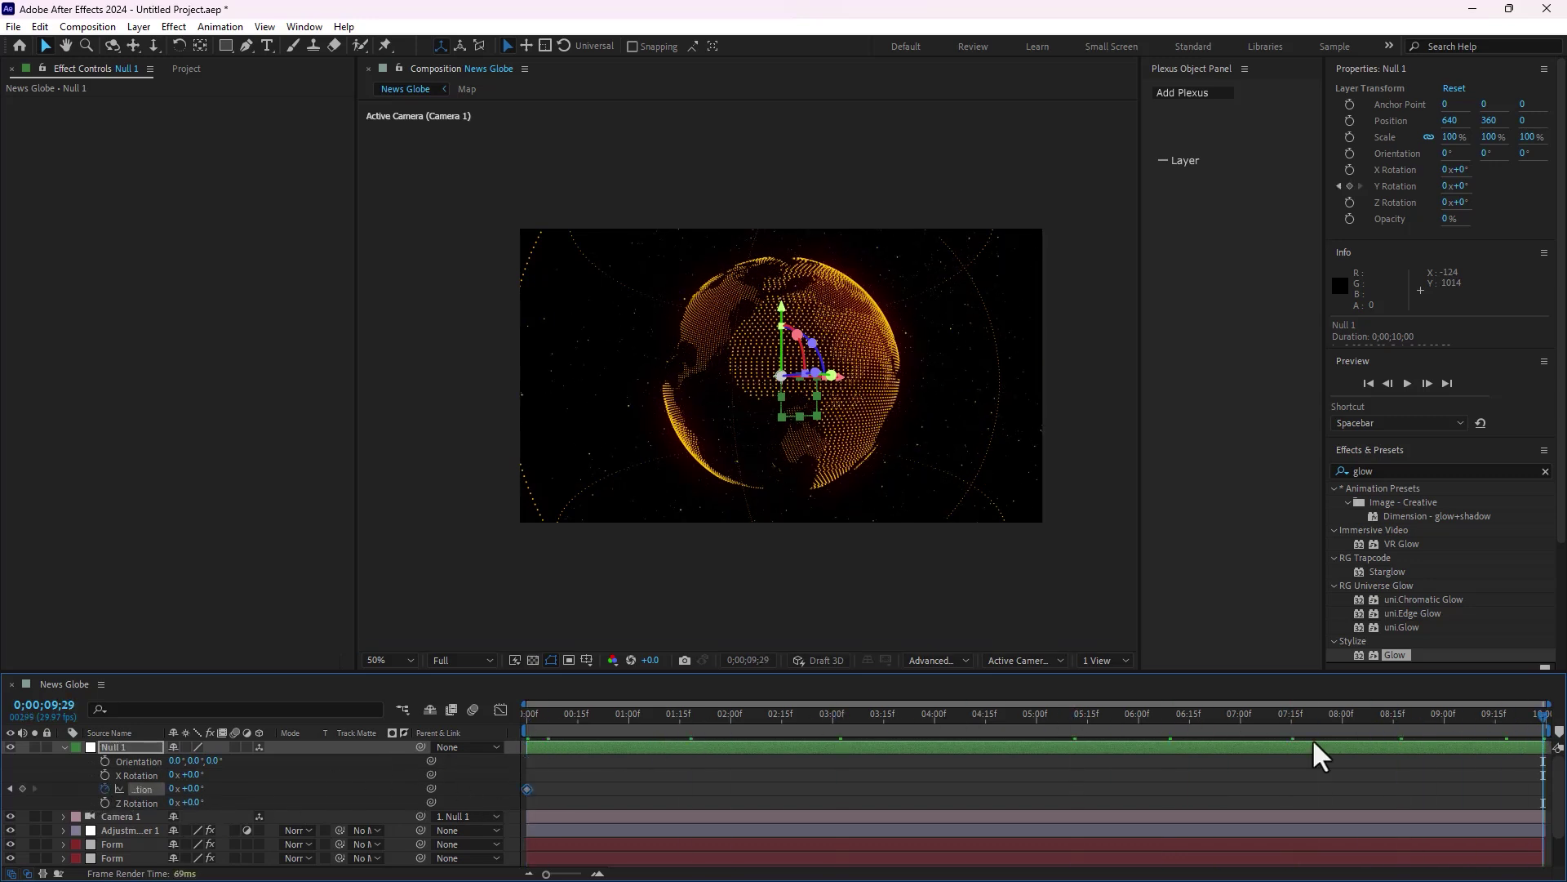
{"action": "left_click", "coordinate": [174, 789]}
{"action": "type", "text": "1"}
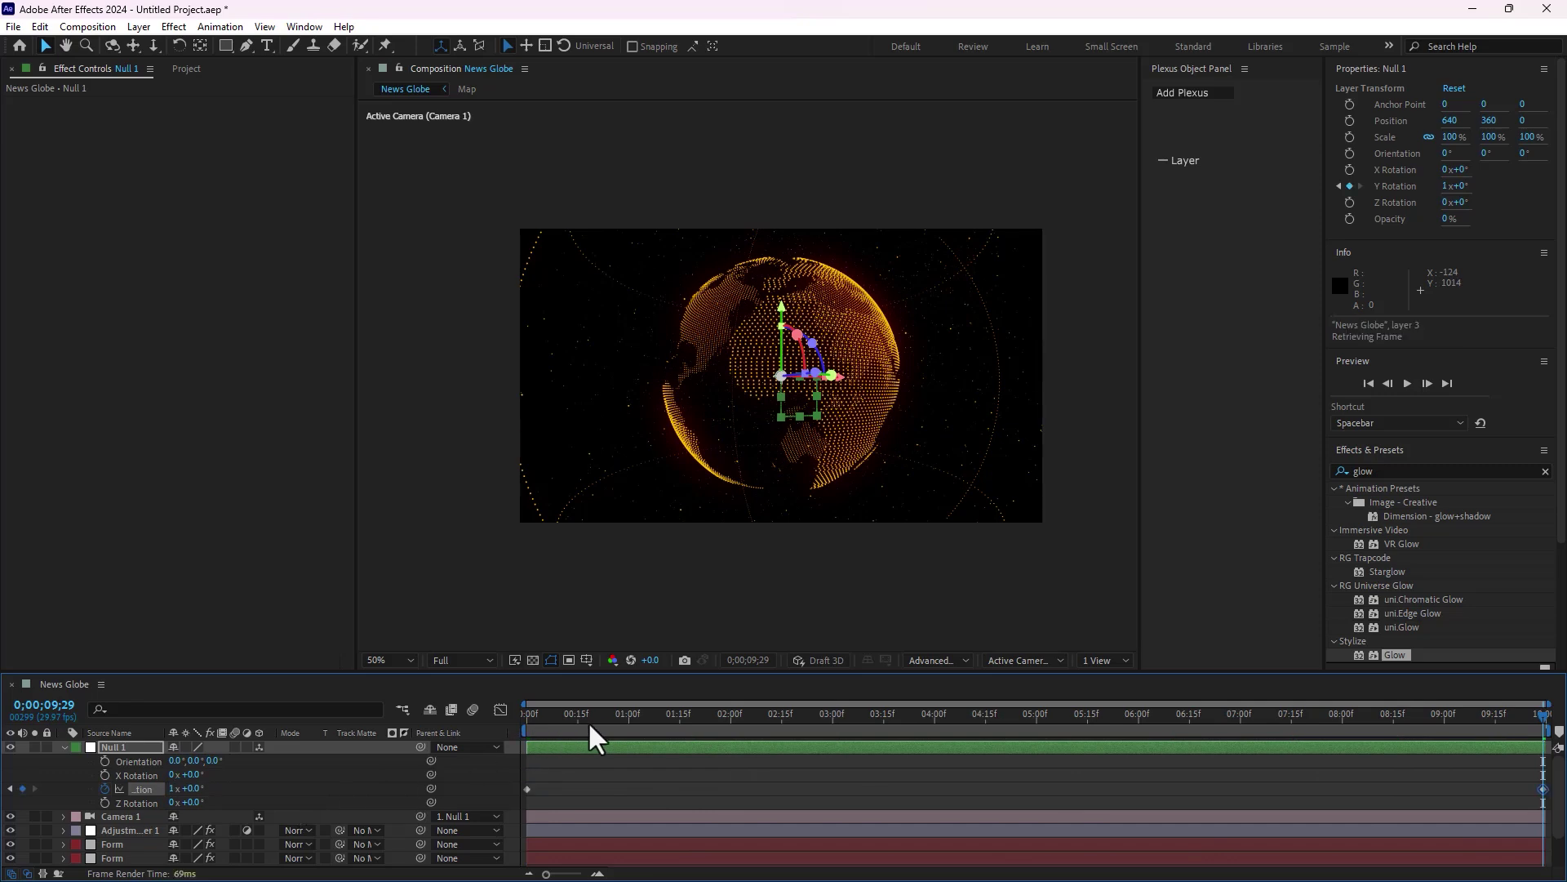
{"action": "key", "text": "Home"}
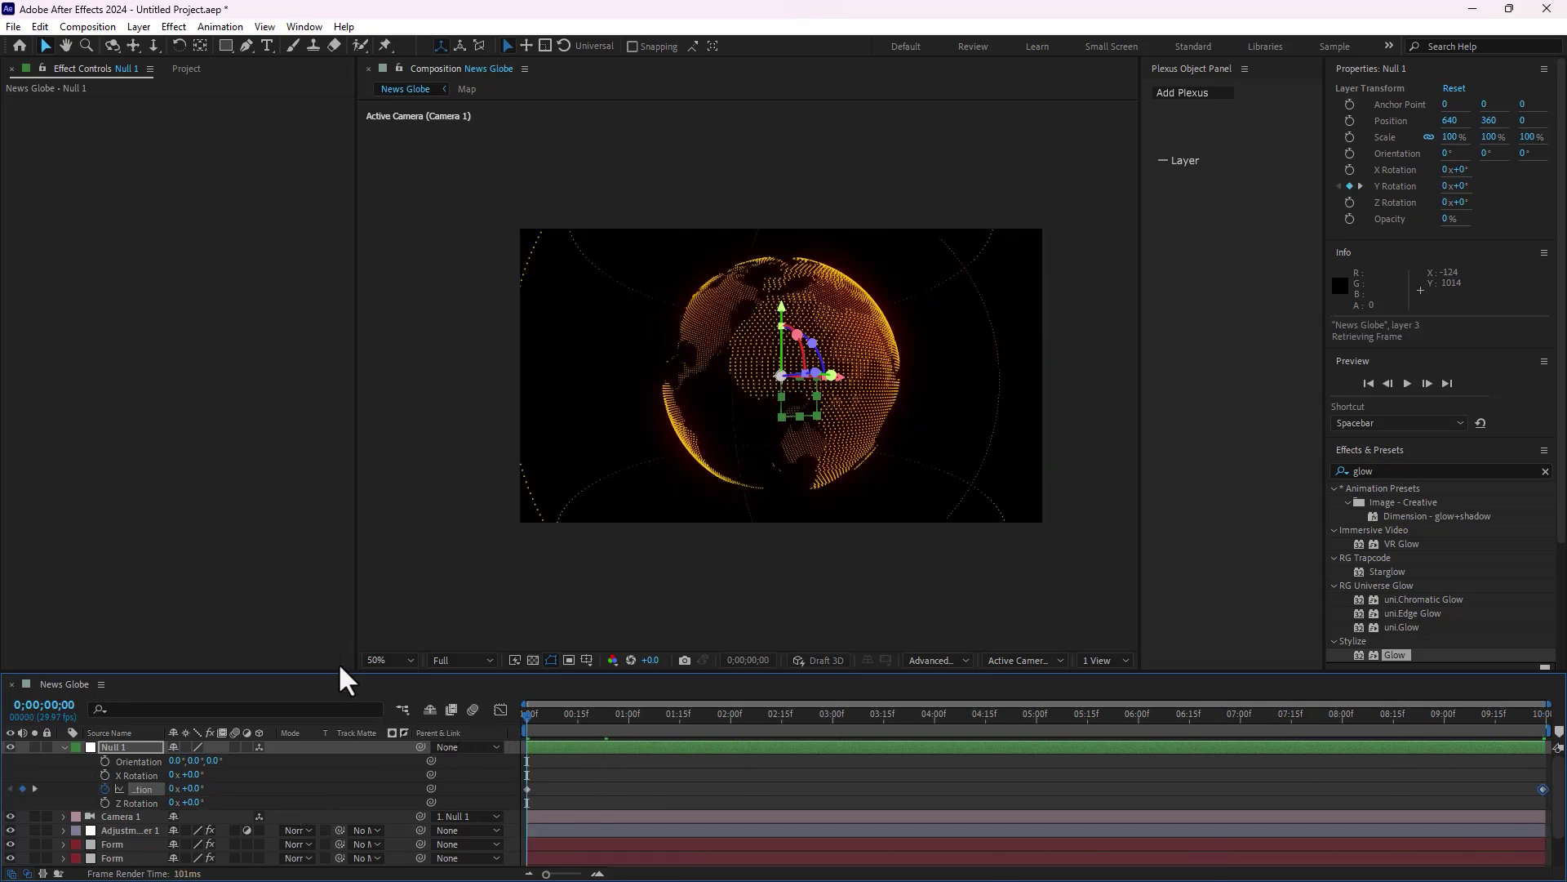
{"action": "left_click", "coordinate": [388, 660]}
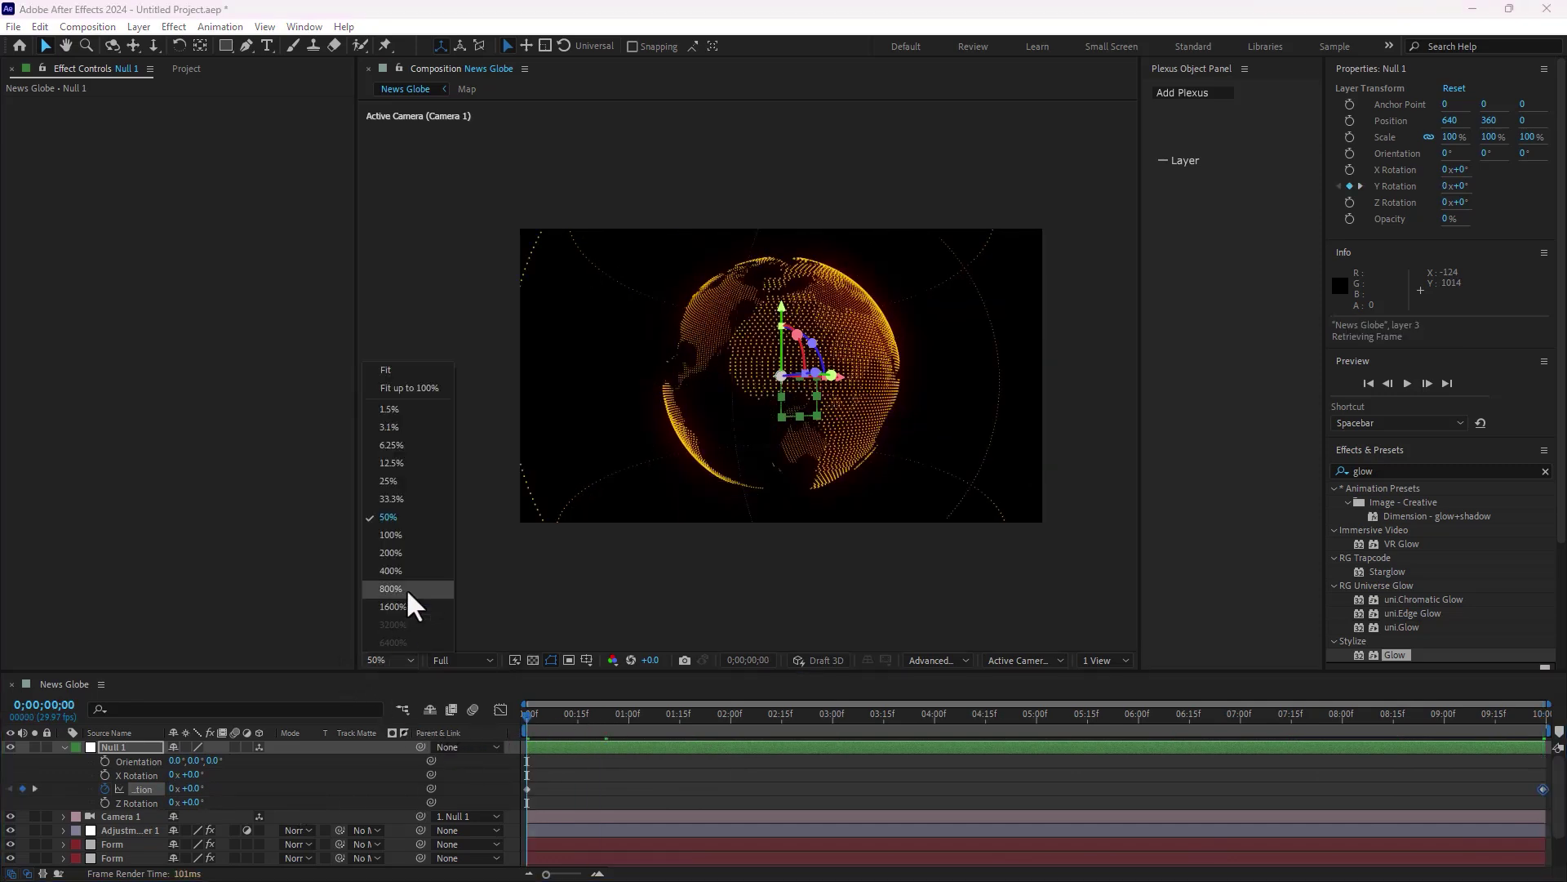
{"action": "left_click", "coordinate": [404, 369]}
{"action": "key", "text": "space"}
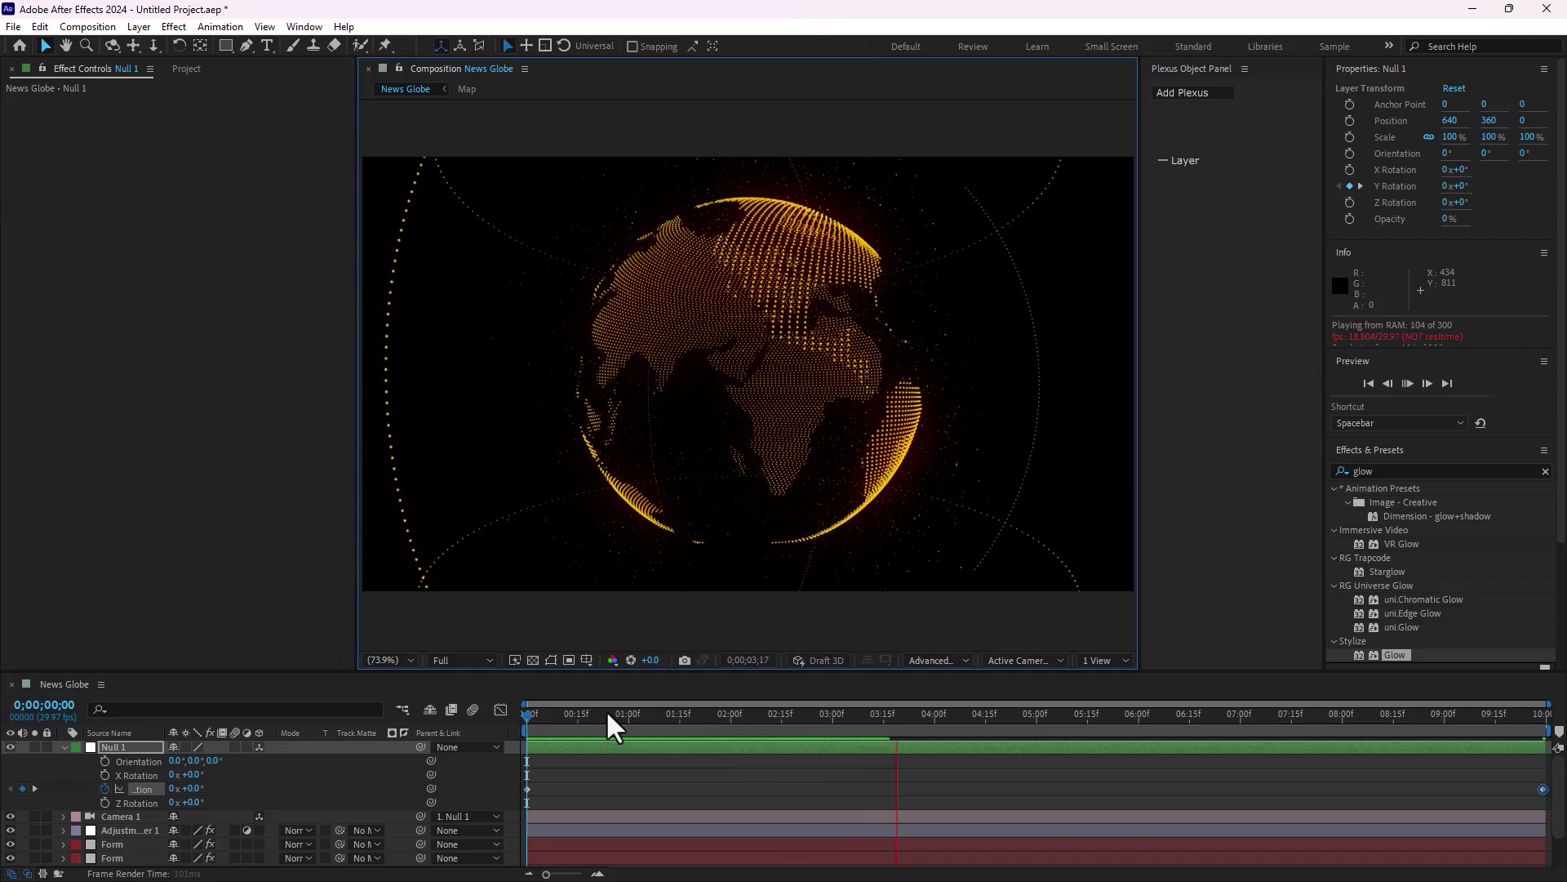
{"action": "key", "text": "grave"}
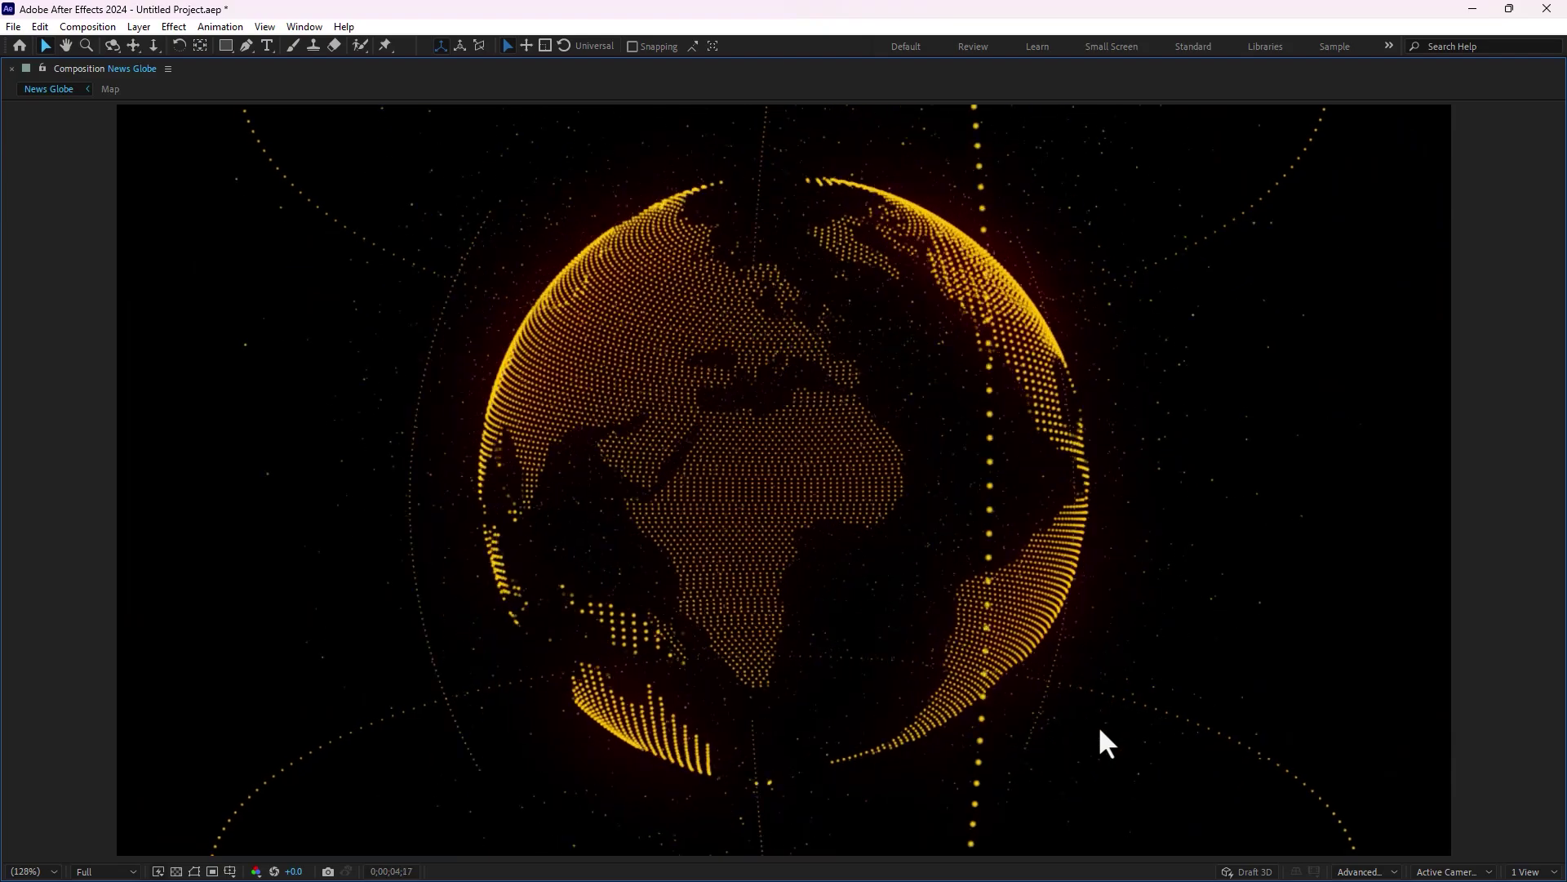
{"action": "key", "text": "grave"}
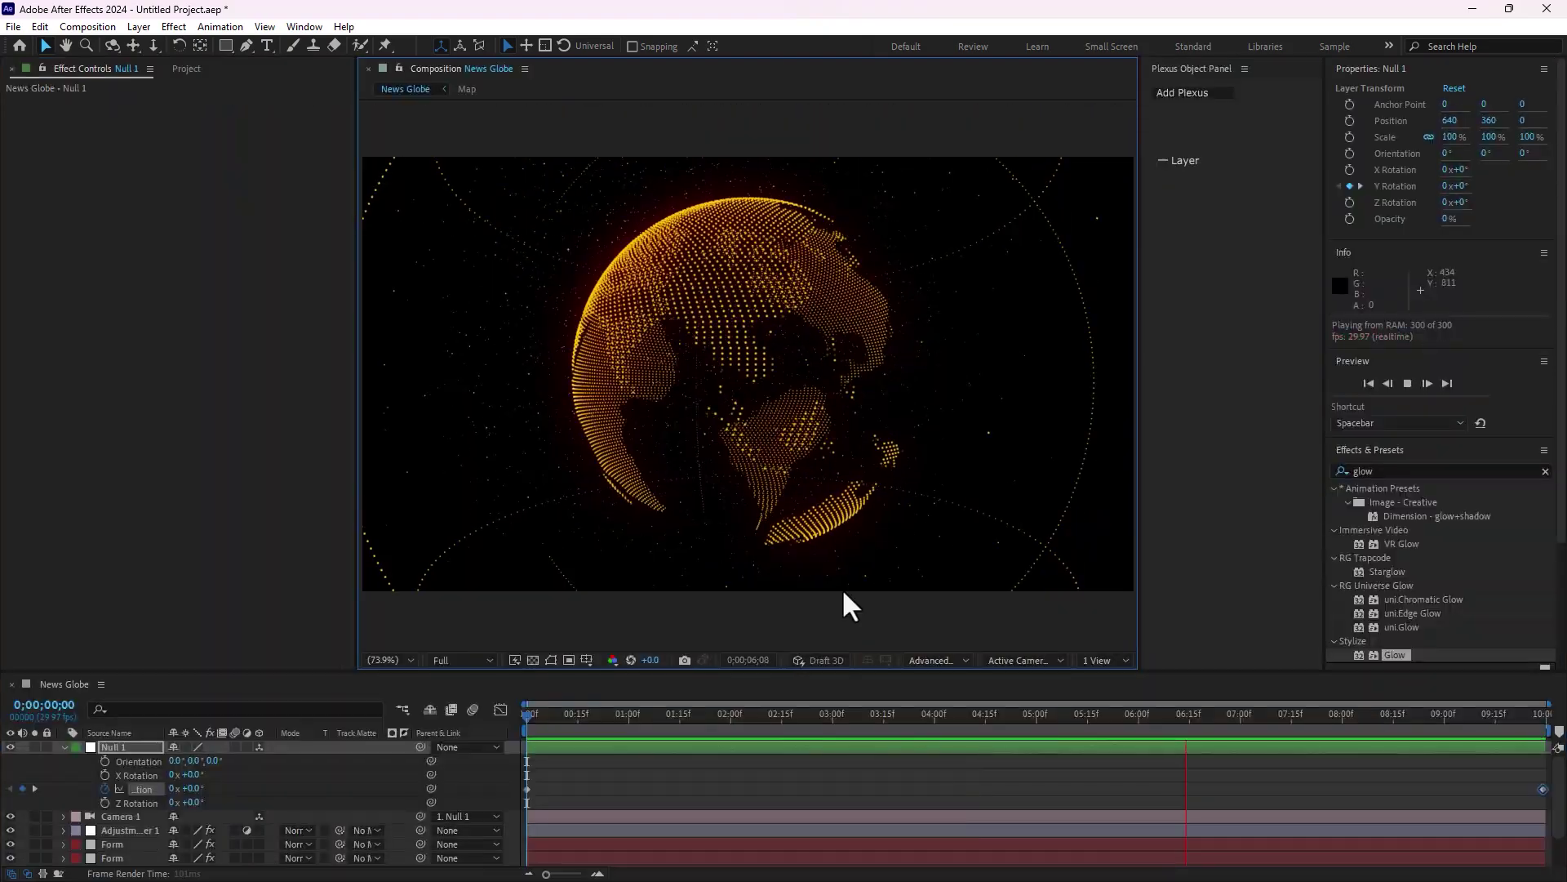
{"action": "key", "text": "space"}
{"action": "left_click", "coordinate": [743, 715]}
{"action": "left_click_drag", "start_coordinate": [739, 744], "coordinate": [923, 726]}
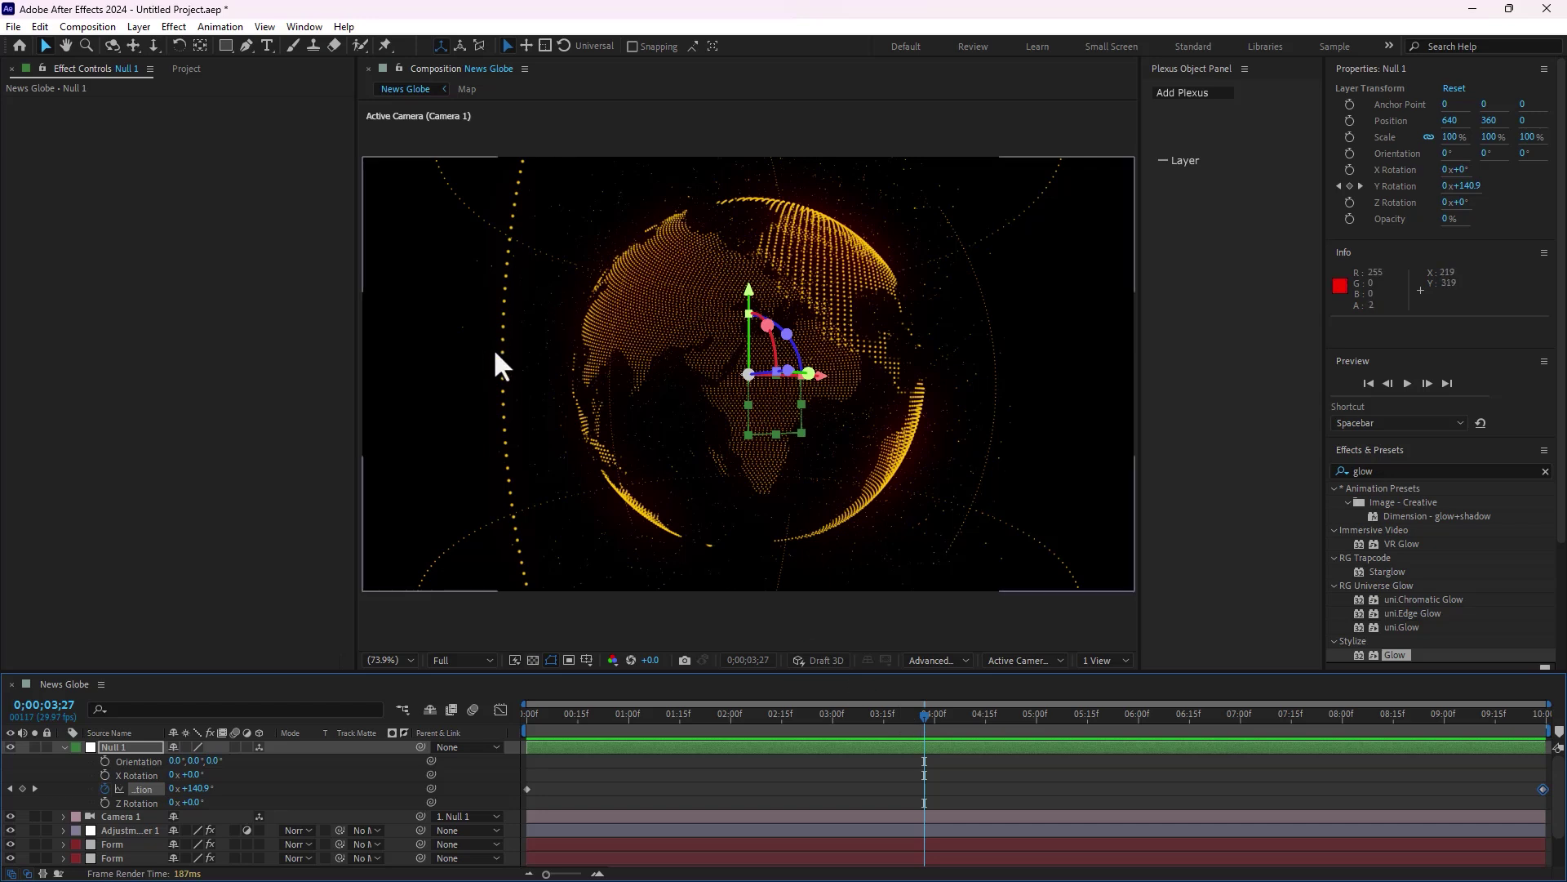
{"action": "left_click", "coordinate": [115, 748]}
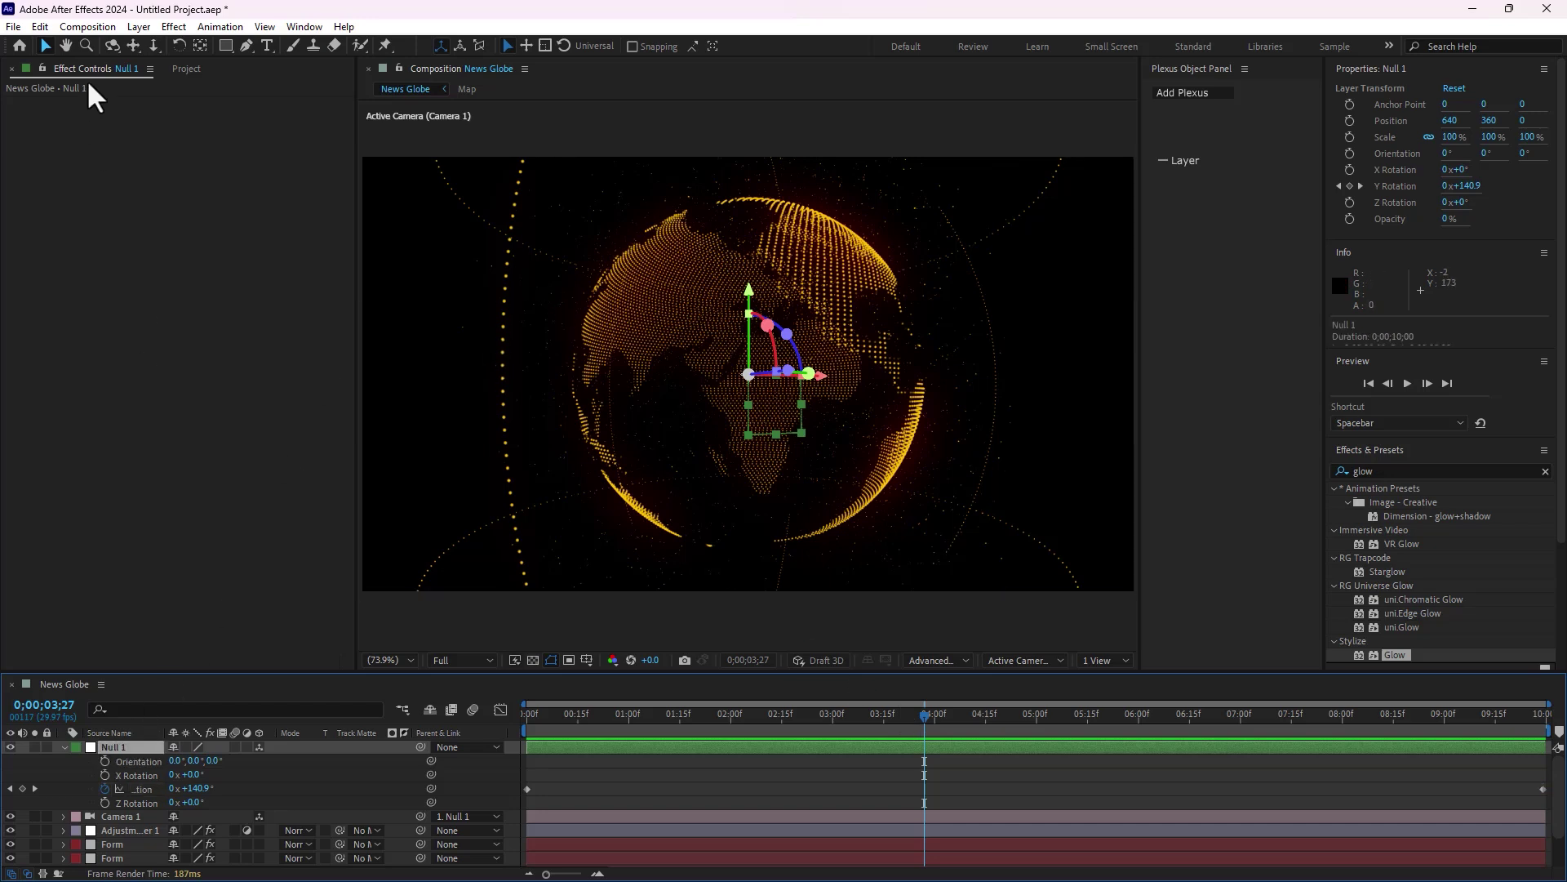
- Open Camera 1's Camera Settings and close them without changes
{"action": "left_click", "coordinate": [141, 818]}
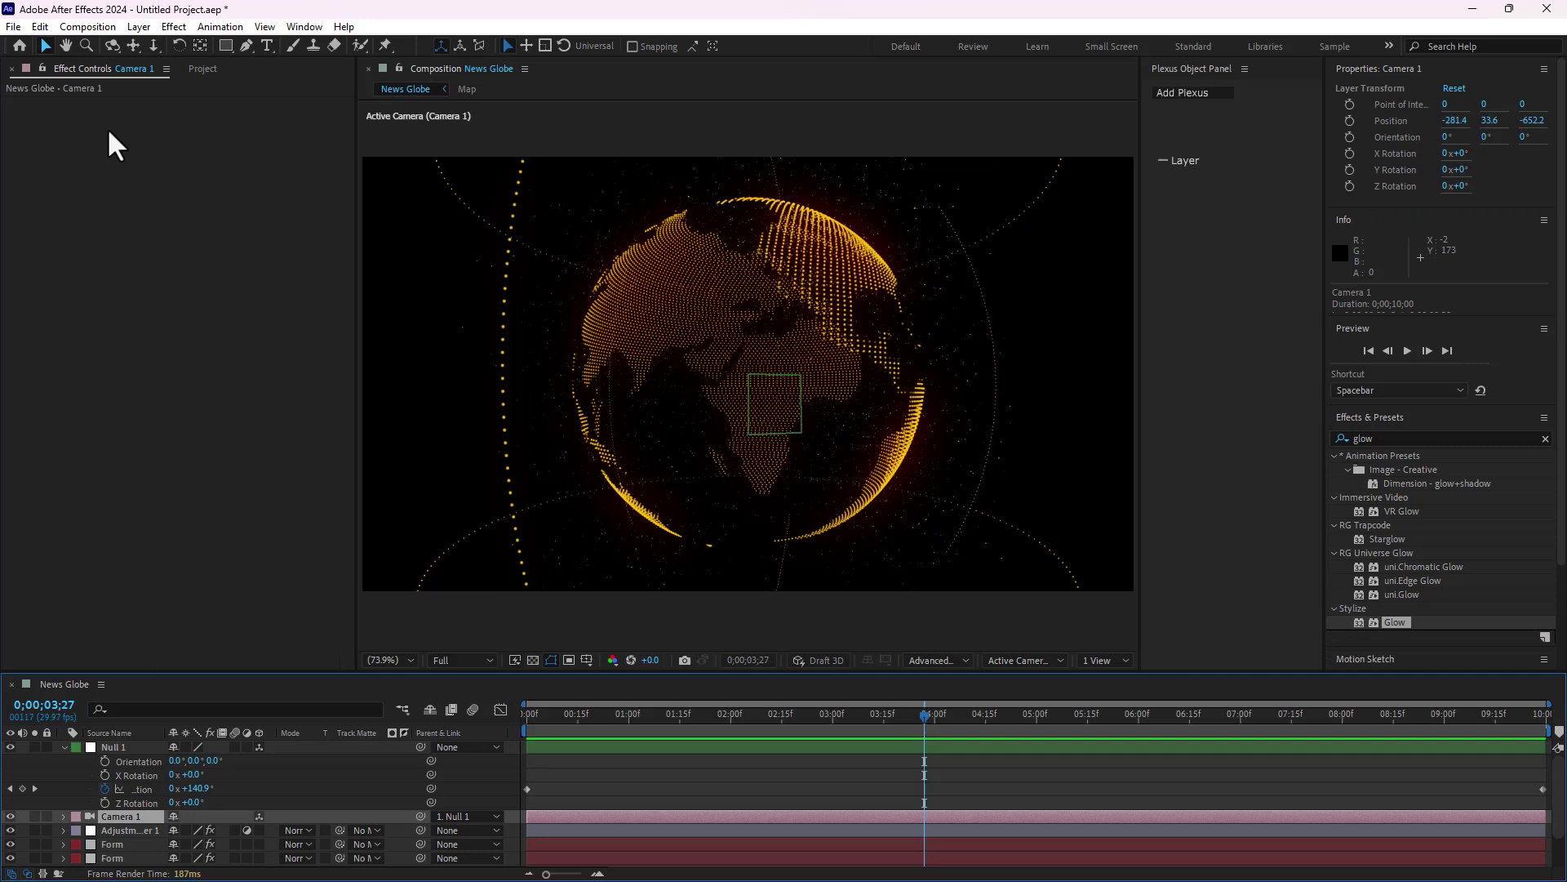
{"action": "left_click", "coordinate": [139, 27]}
{"action": "left_click", "coordinate": [168, 61]}
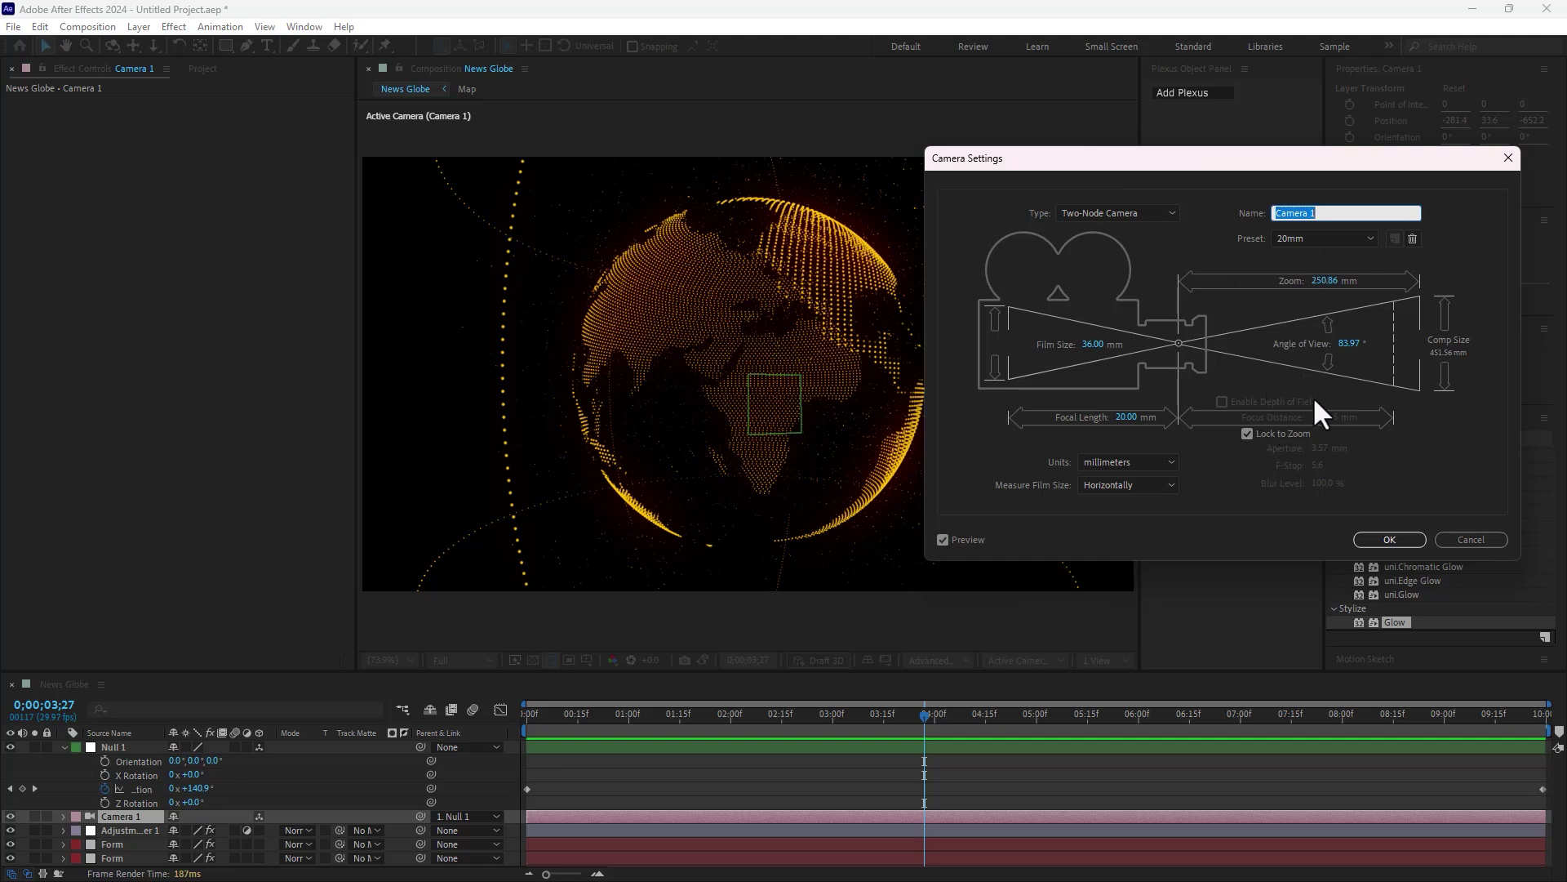
{"action": "left_click", "coordinate": [1247, 434]}
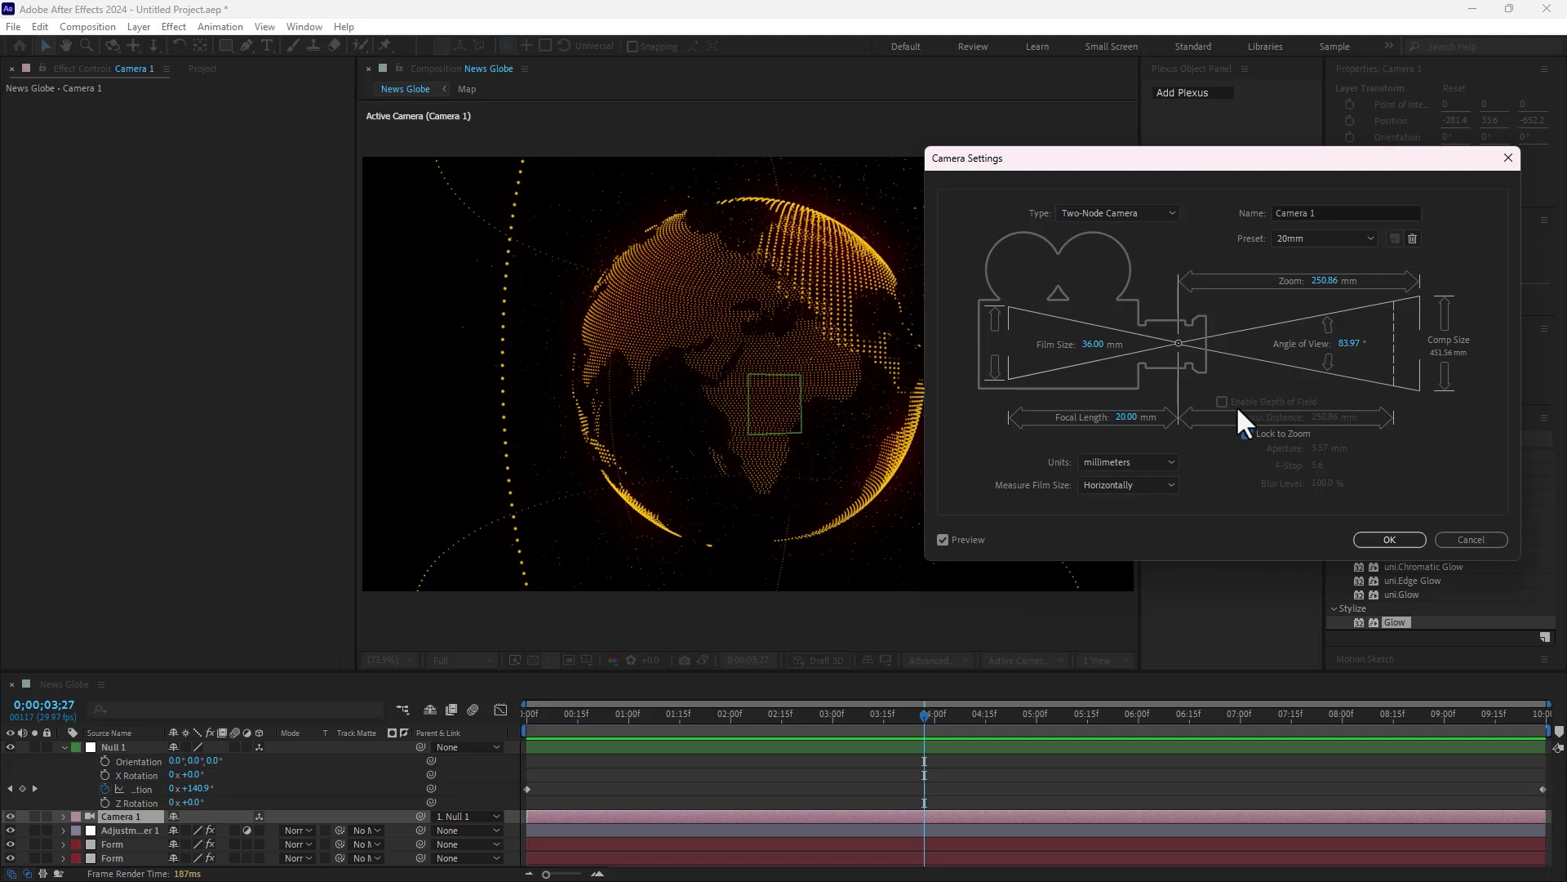
{"action": "left_click", "coordinate": [1452, 537]}
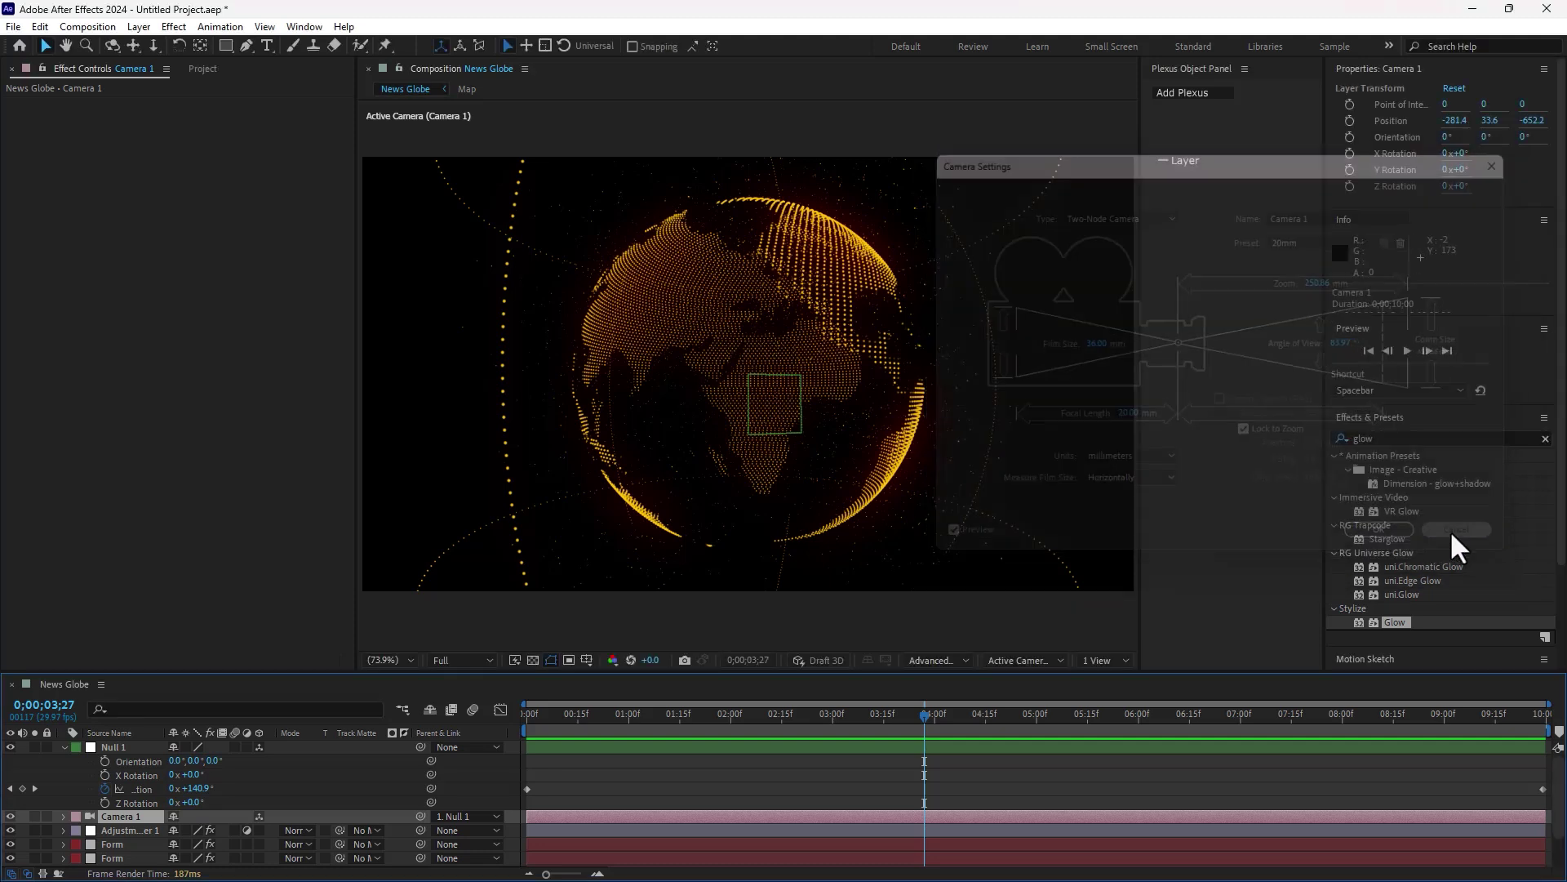
- Save the project to the Desktop as Untitled Project.aep
{"action": "key", "text": "ctrl+s"}
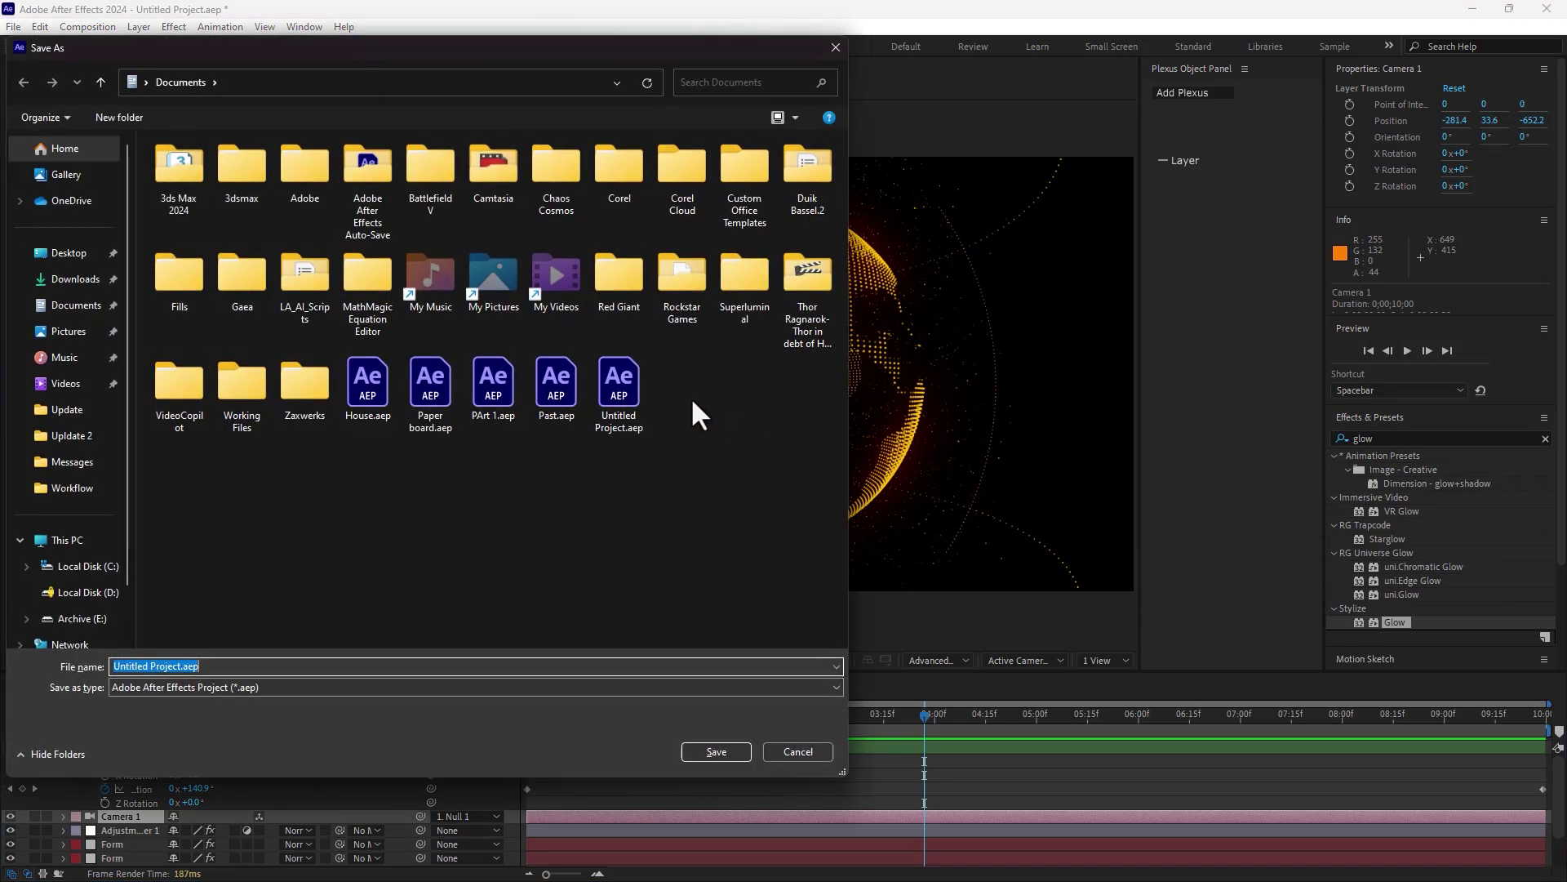
{"action": "left_click", "coordinate": [69, 252]}
{"action": "left_click", "coordinate": [715, 751]}
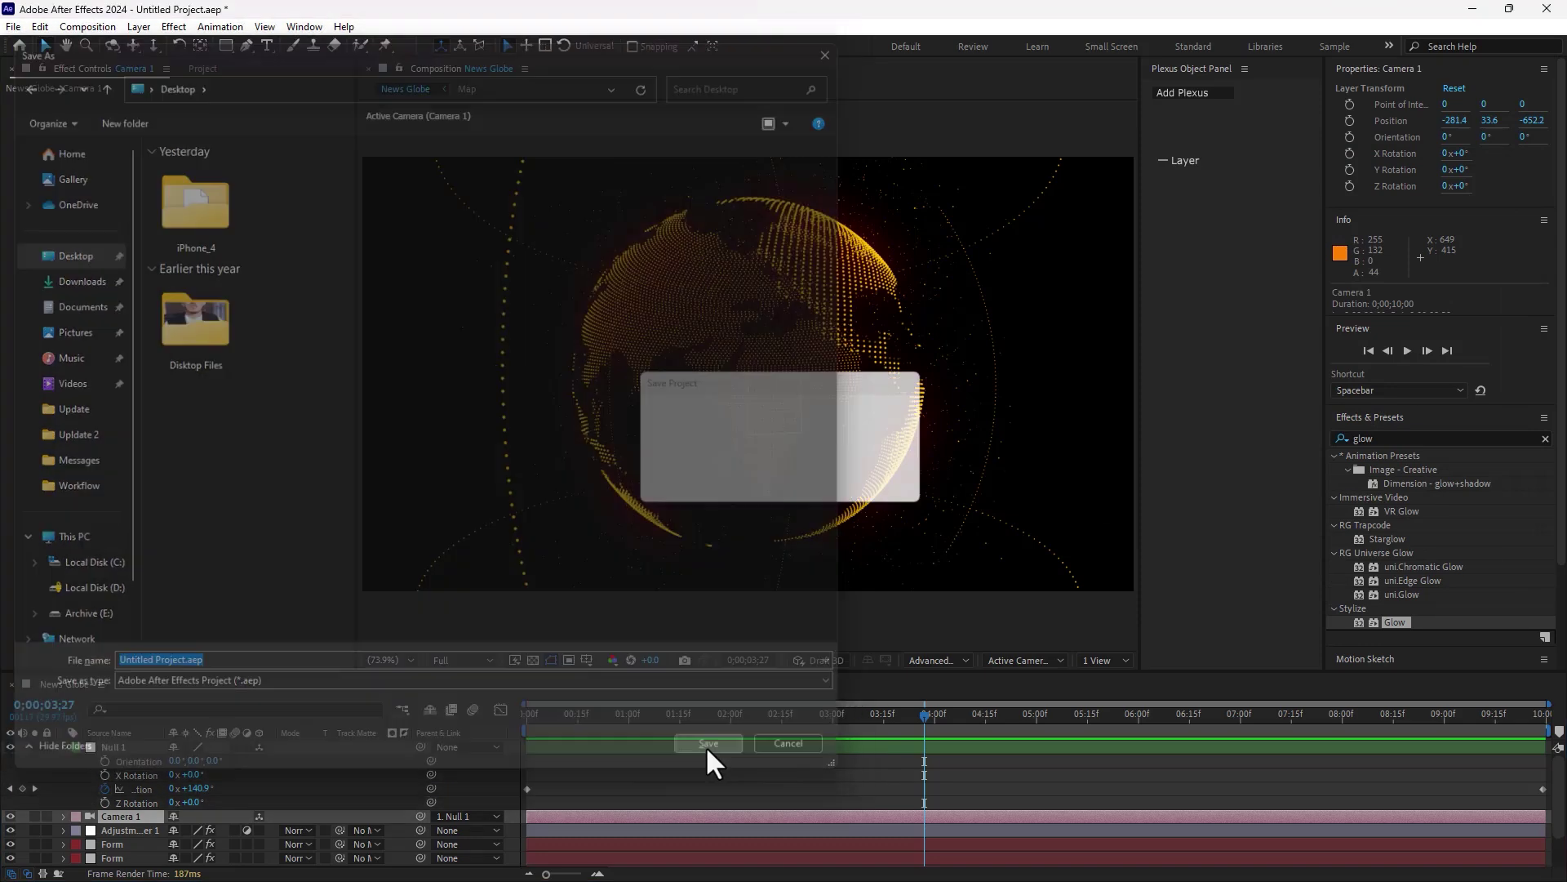
{"action": "left_click", "coordinate": [87, 26]}
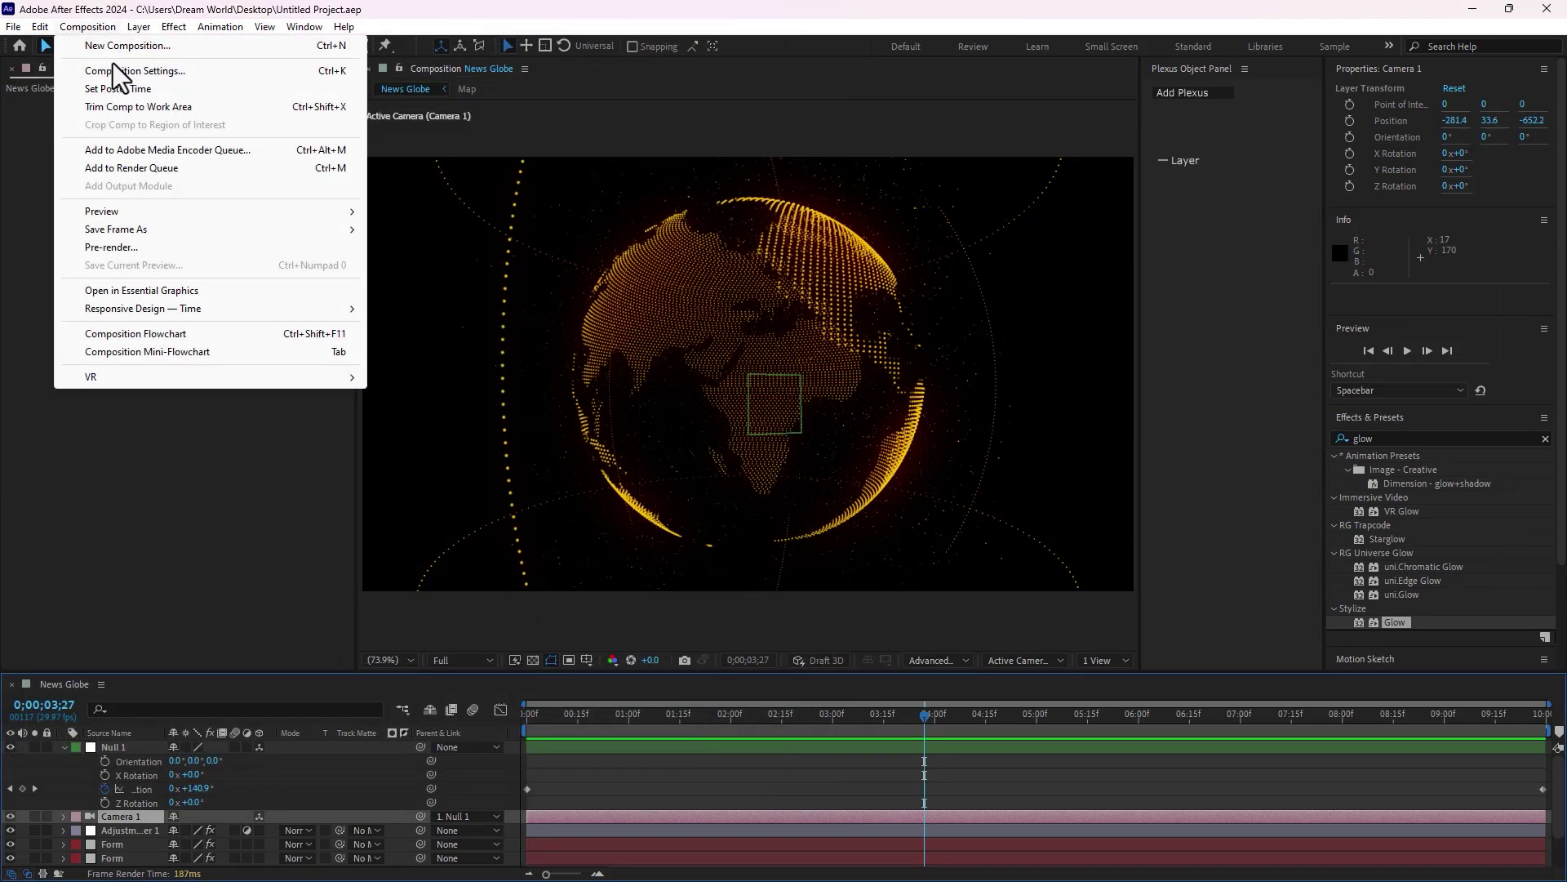
- Choose Classic 3D as the renderer in News Globe's Composition Settings and confirm
{"action": "left_click", "coordinate": [115, 70]}
{"action": "left_click", "coordinate": [429, 378]}
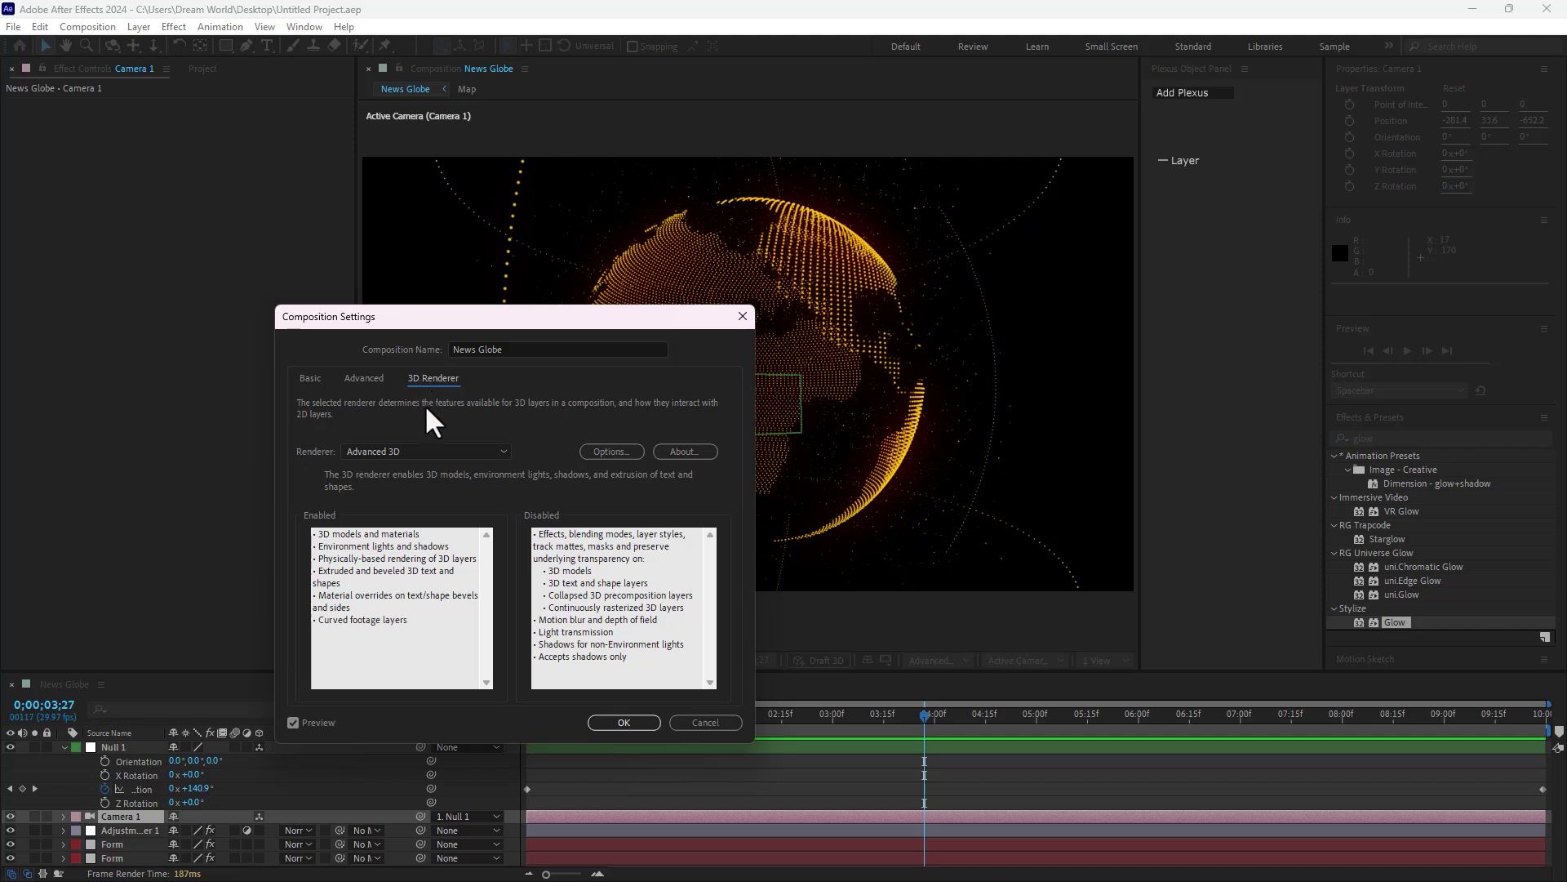
{"action": "left_click", "coordinate": [428, 451]}
{"action": "left_click", "coordinate": [420, 468]}
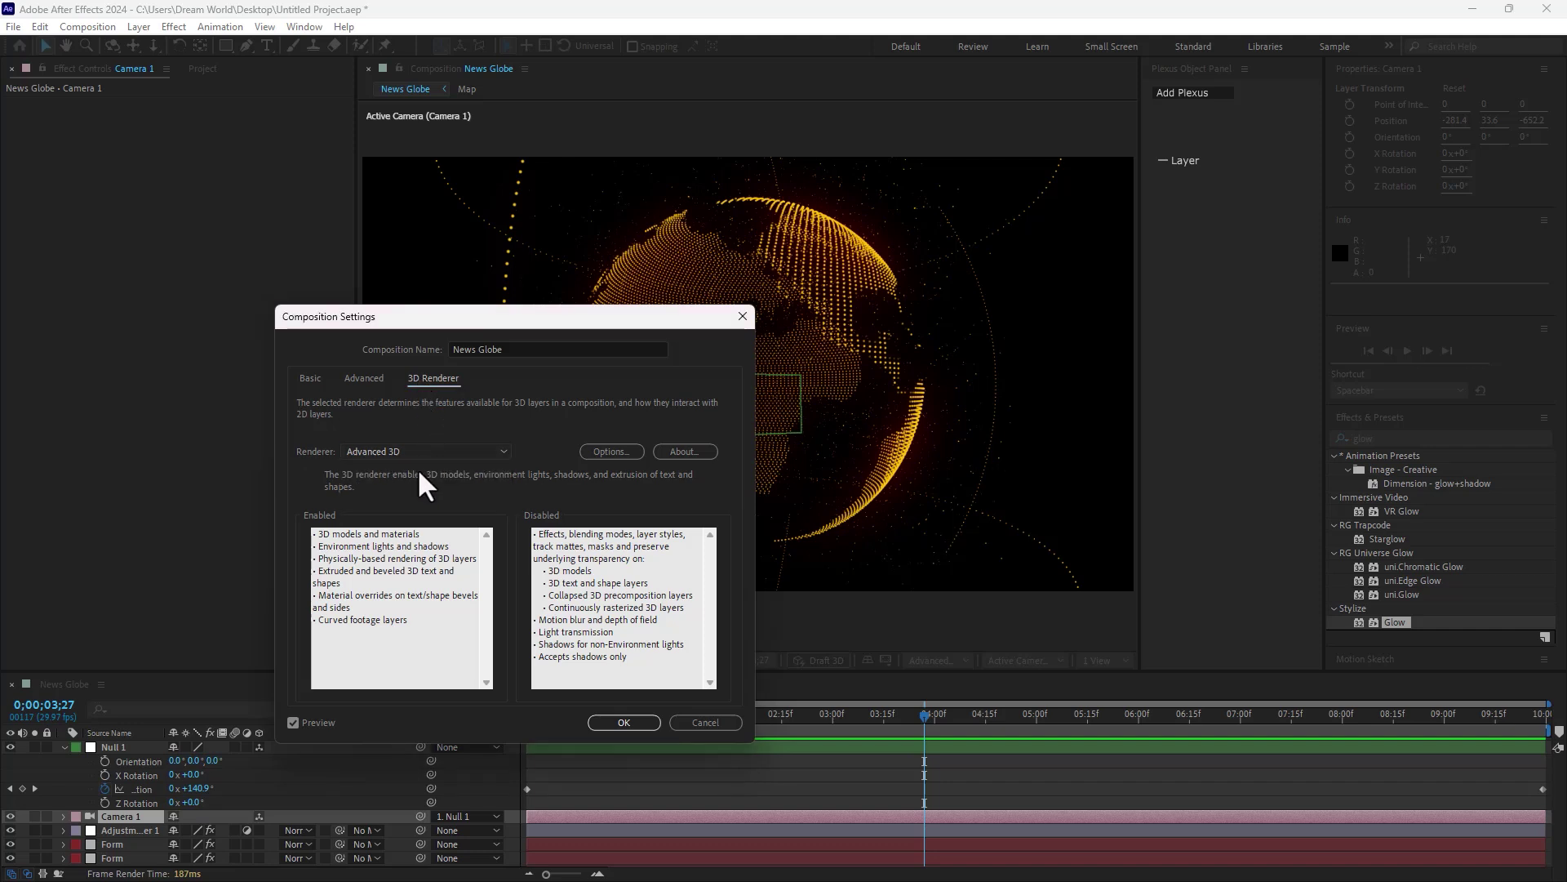
{"action": "left_click", "coordinate": [629, 724]}
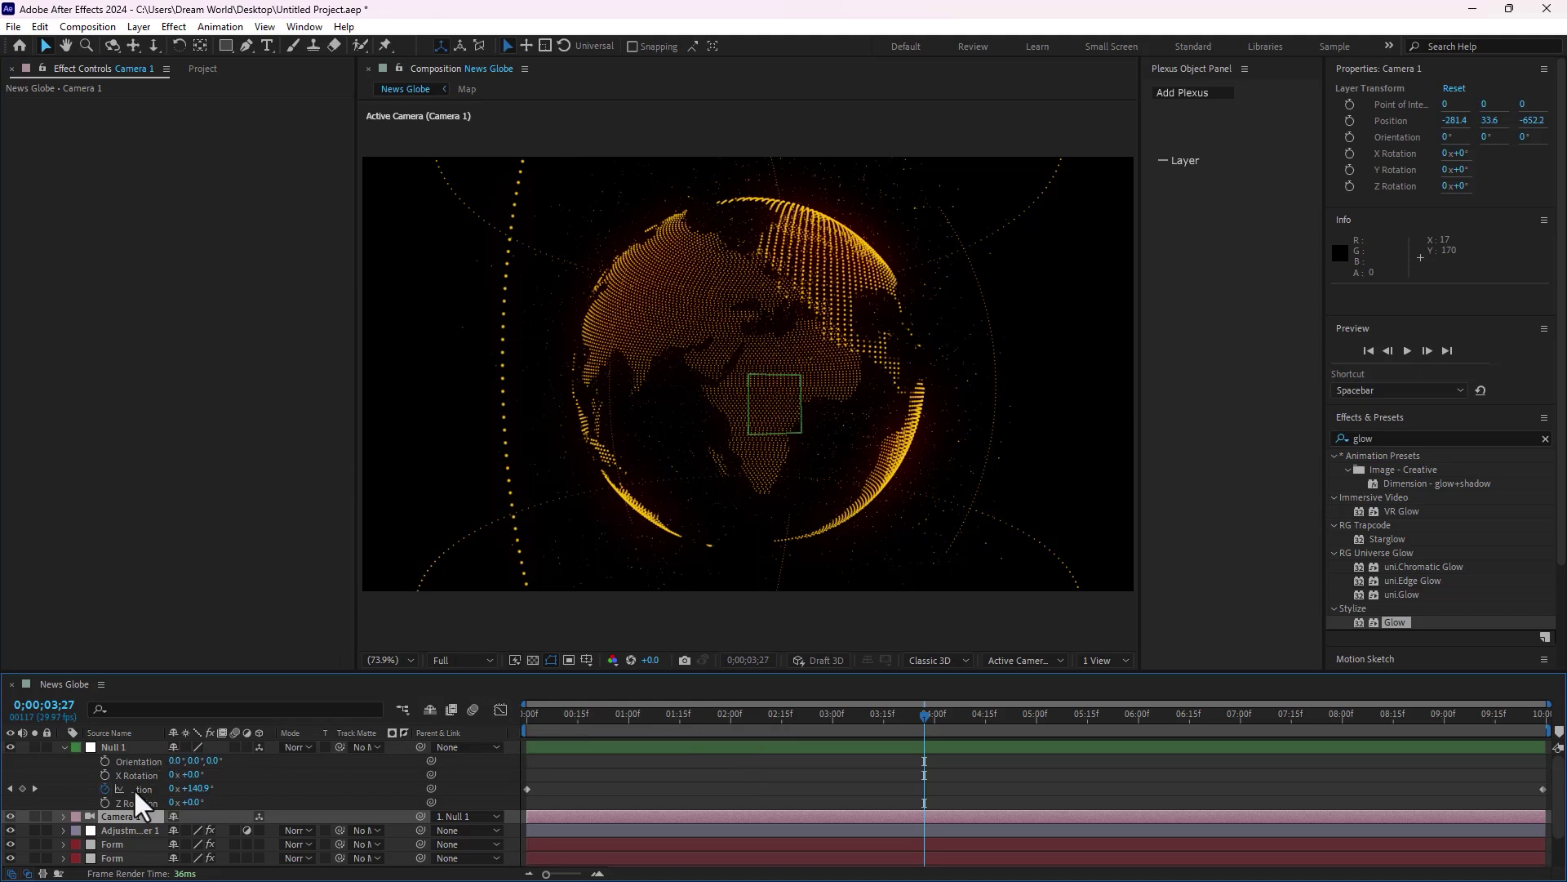
{"action": "left_click", "coordinate": [131, 816]}
- Enable Camera 1's depth of field, tuning Aperture, F-Stop 0.9 and 172% Blur Level
{"action": "left_click", "coordinate": [139, 26]}
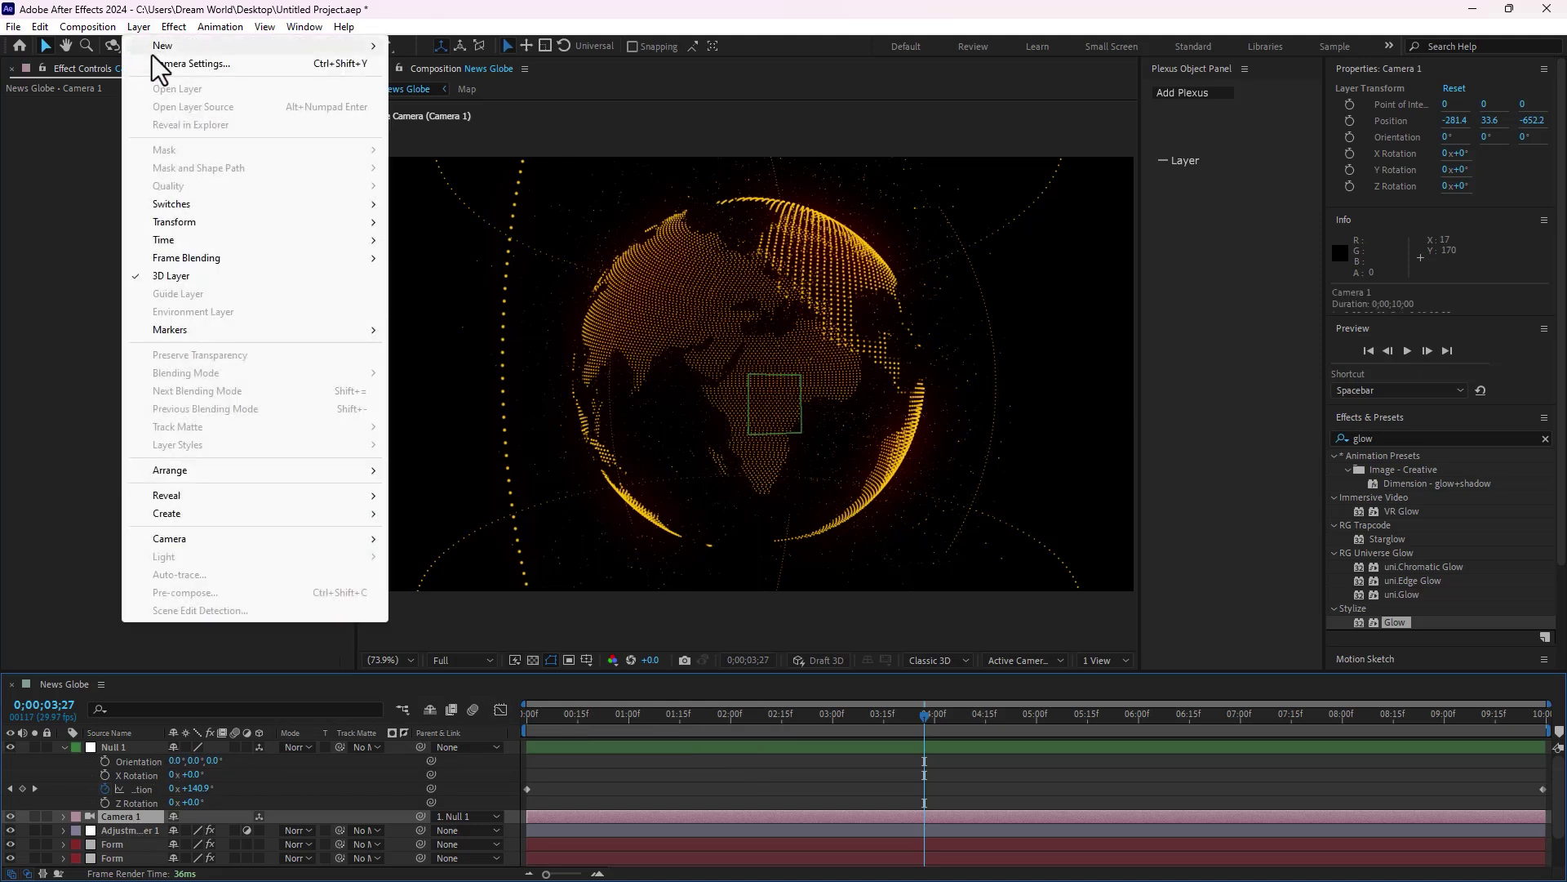
{"action": "left_click", "coordinate": [172, 63]}
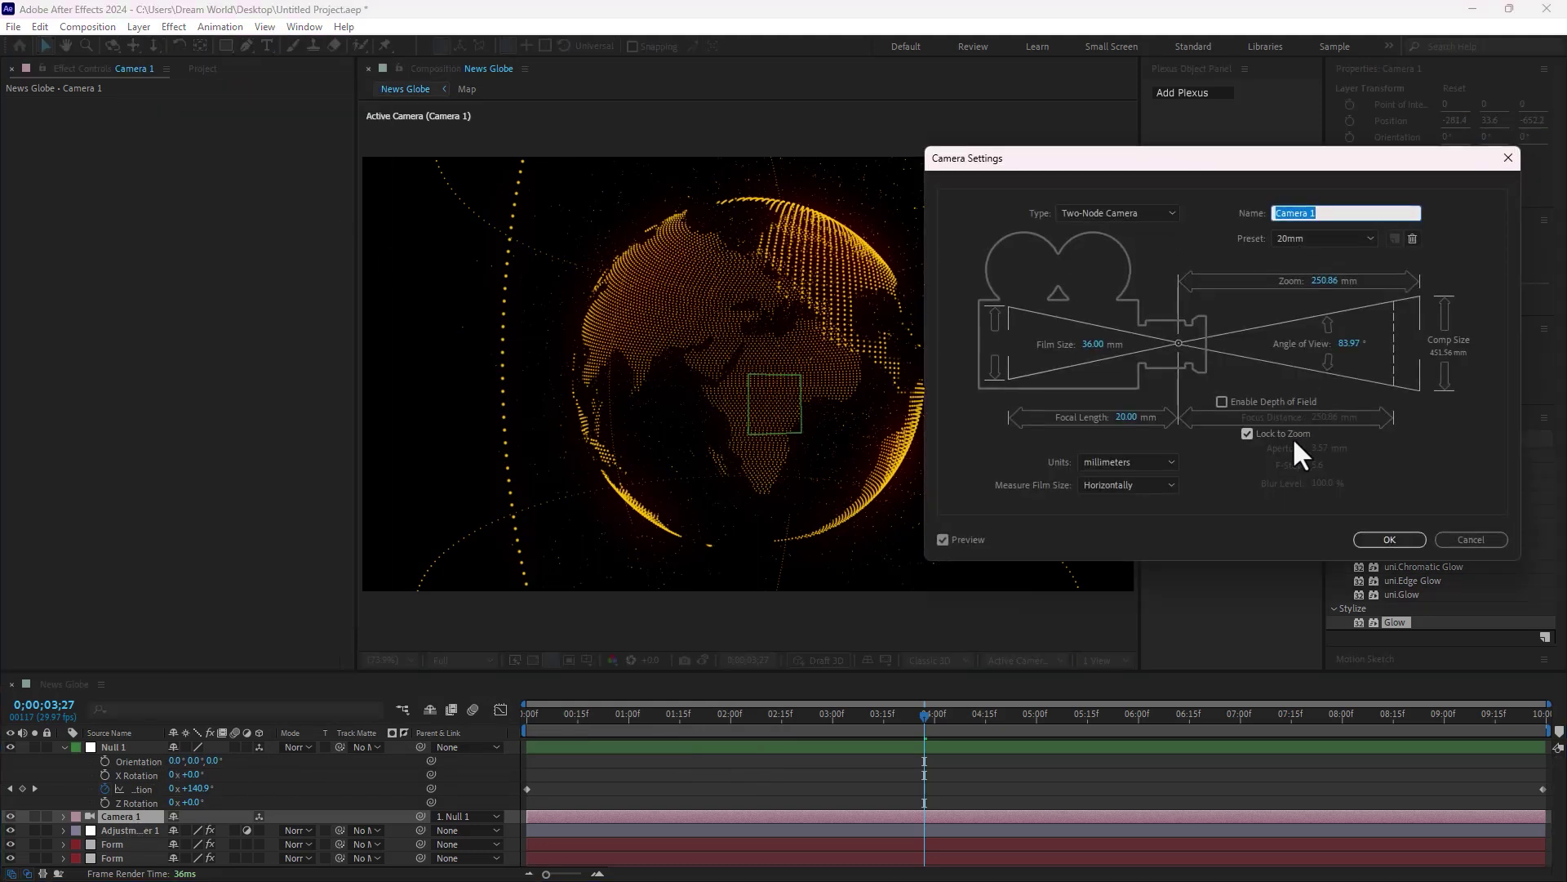
{"action": "left_click", "coordinate": [1245, 400]}
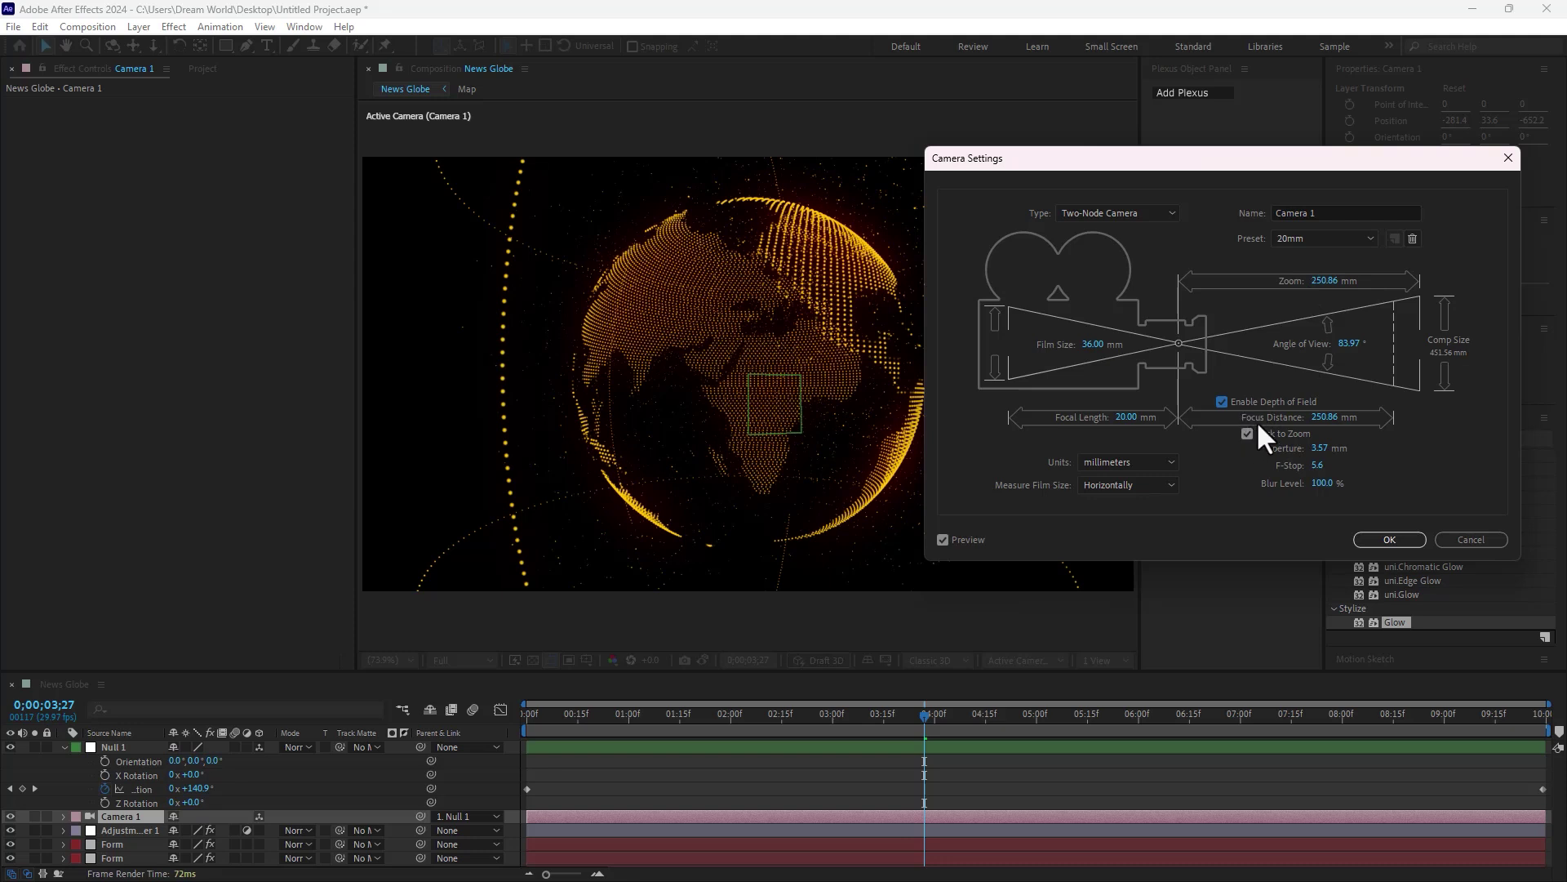
{"action": "mouse_move", "coordinate": [1318, 449]}
{"action": "left_mouse_down"}
{"action": "mouse_move", "coordinate": [1374, 450]}
{"action": "mouse_move", "coordinate": [1313, 465]}
{"action": "left_mouse_up"}
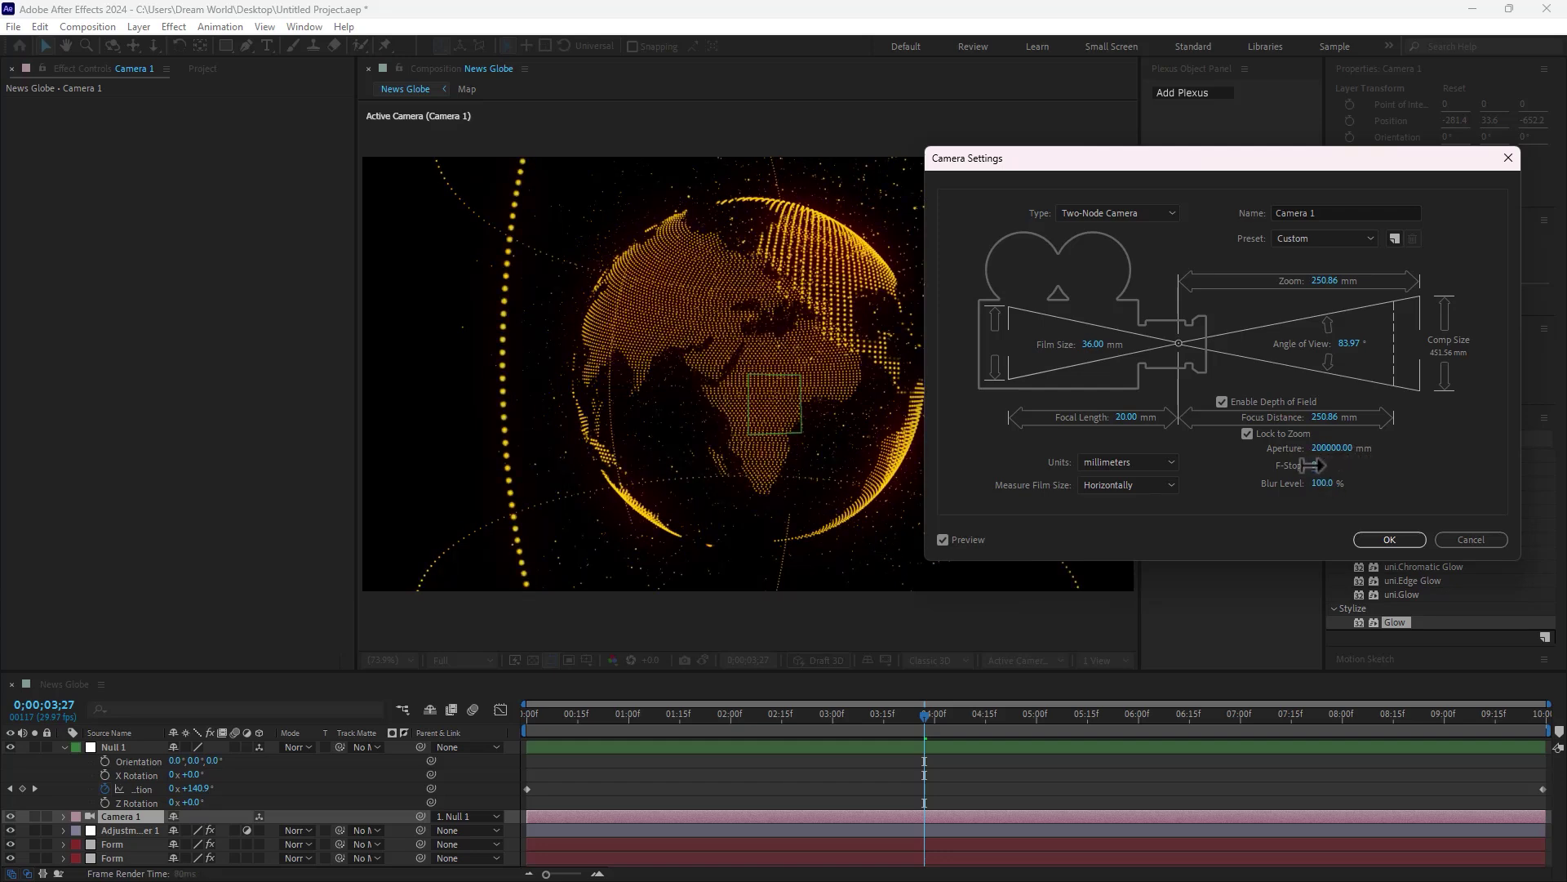
{"action": "left_click_drag", "start_coordinate": [1306, 466], "coordinate": [1390, 488]}
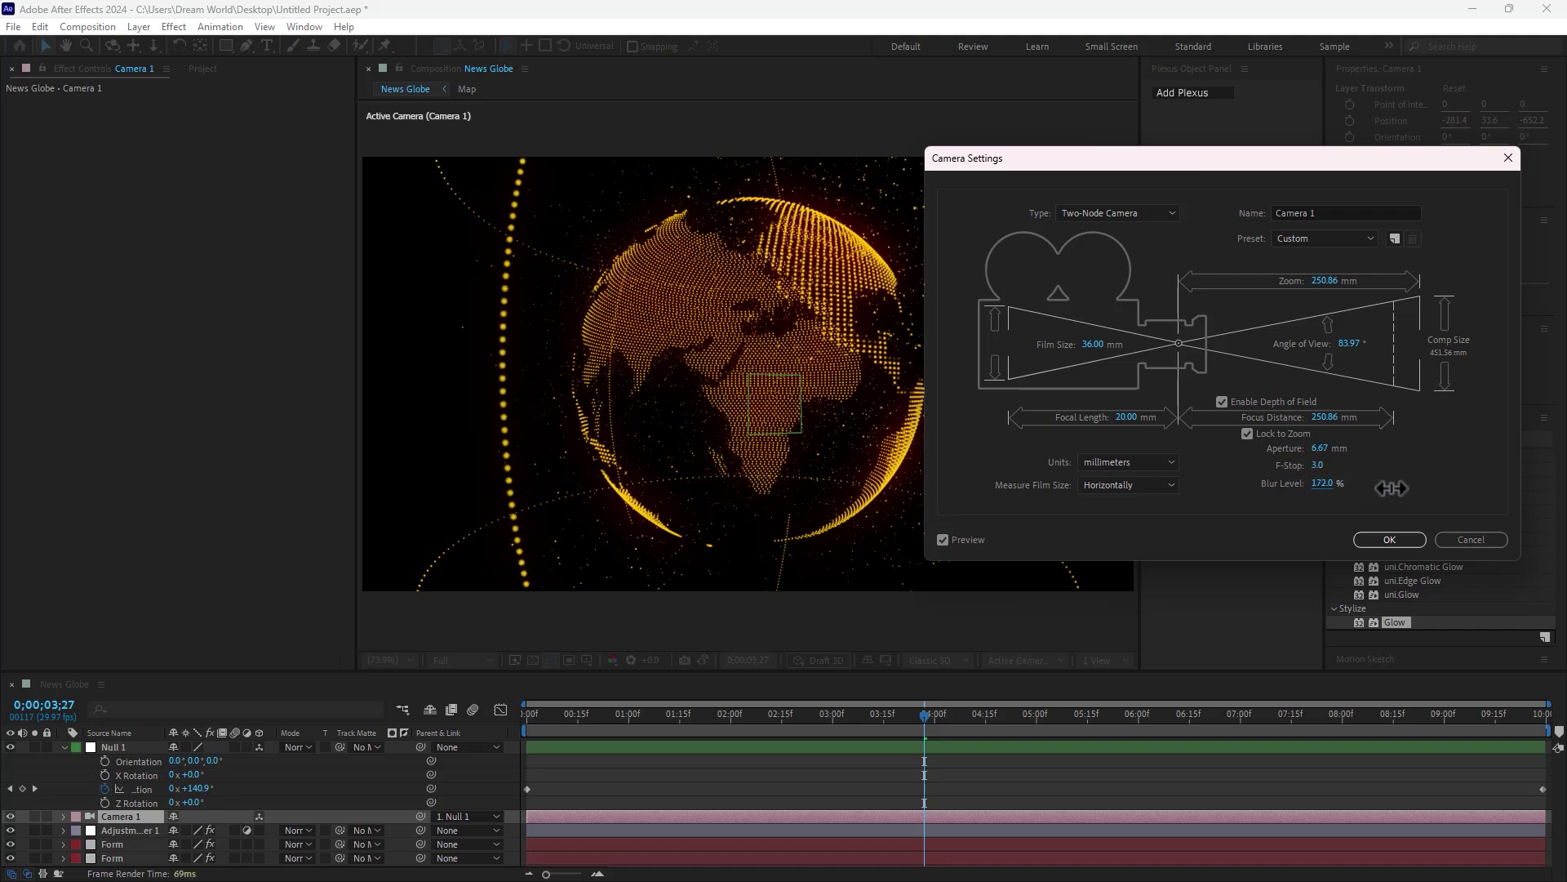
{"action": "left_click_drag", "start_coordinate": [1318, 449], "coordinate": [1380, 450]}
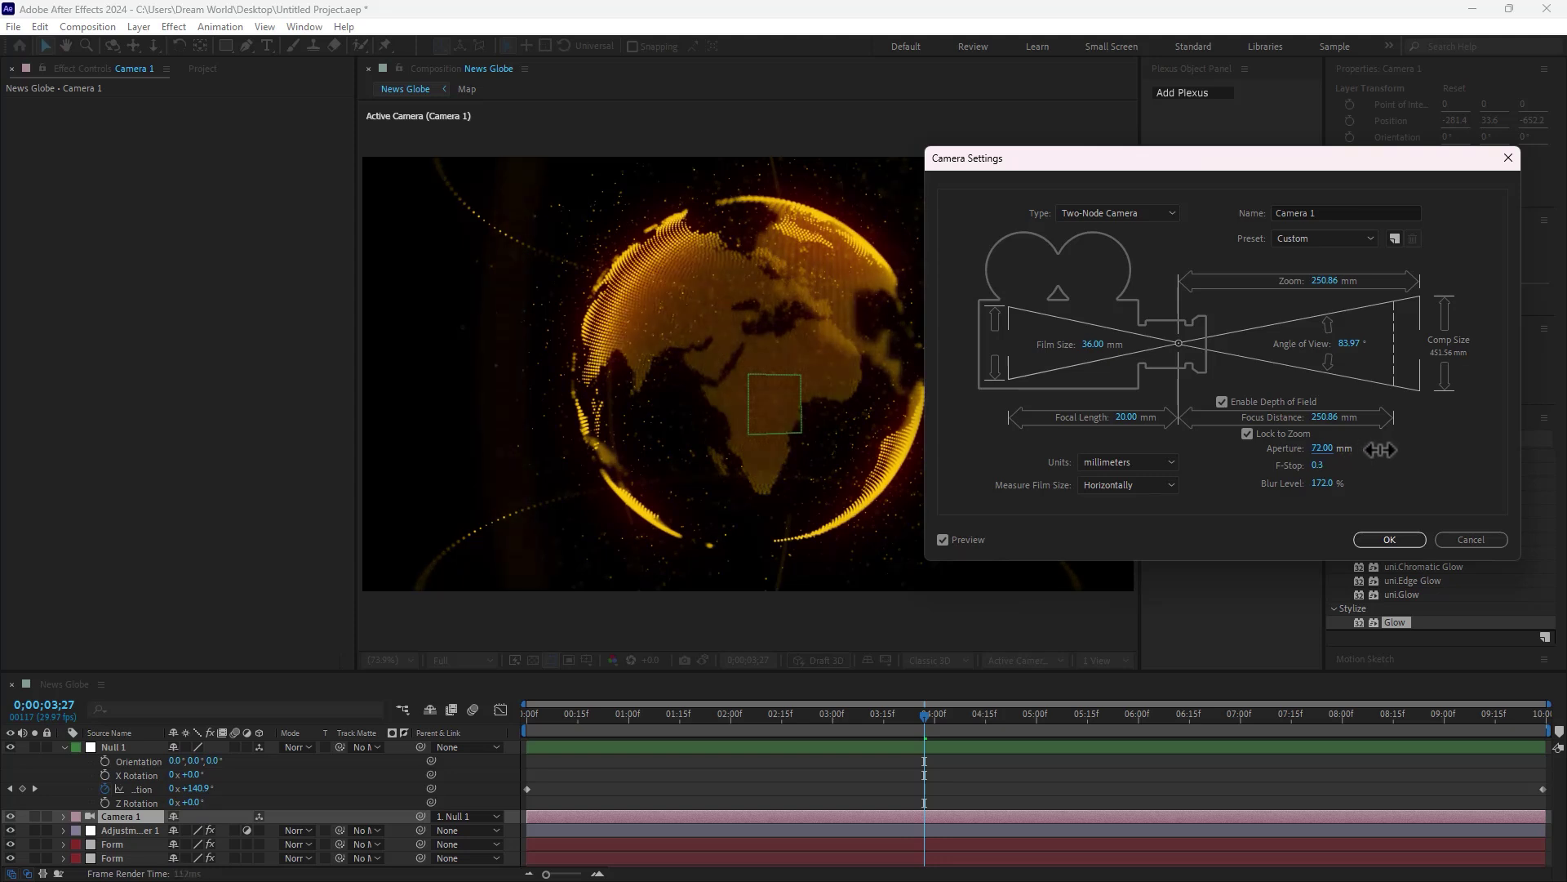
{"action": "left_click", "coordinate": [1378, 532]}
{"action": "left_click", "coordinate": [587, 723]}
{"action": "left_click_drag", "start_coordinate": [587, 724], "coordinate": [446, 729]}
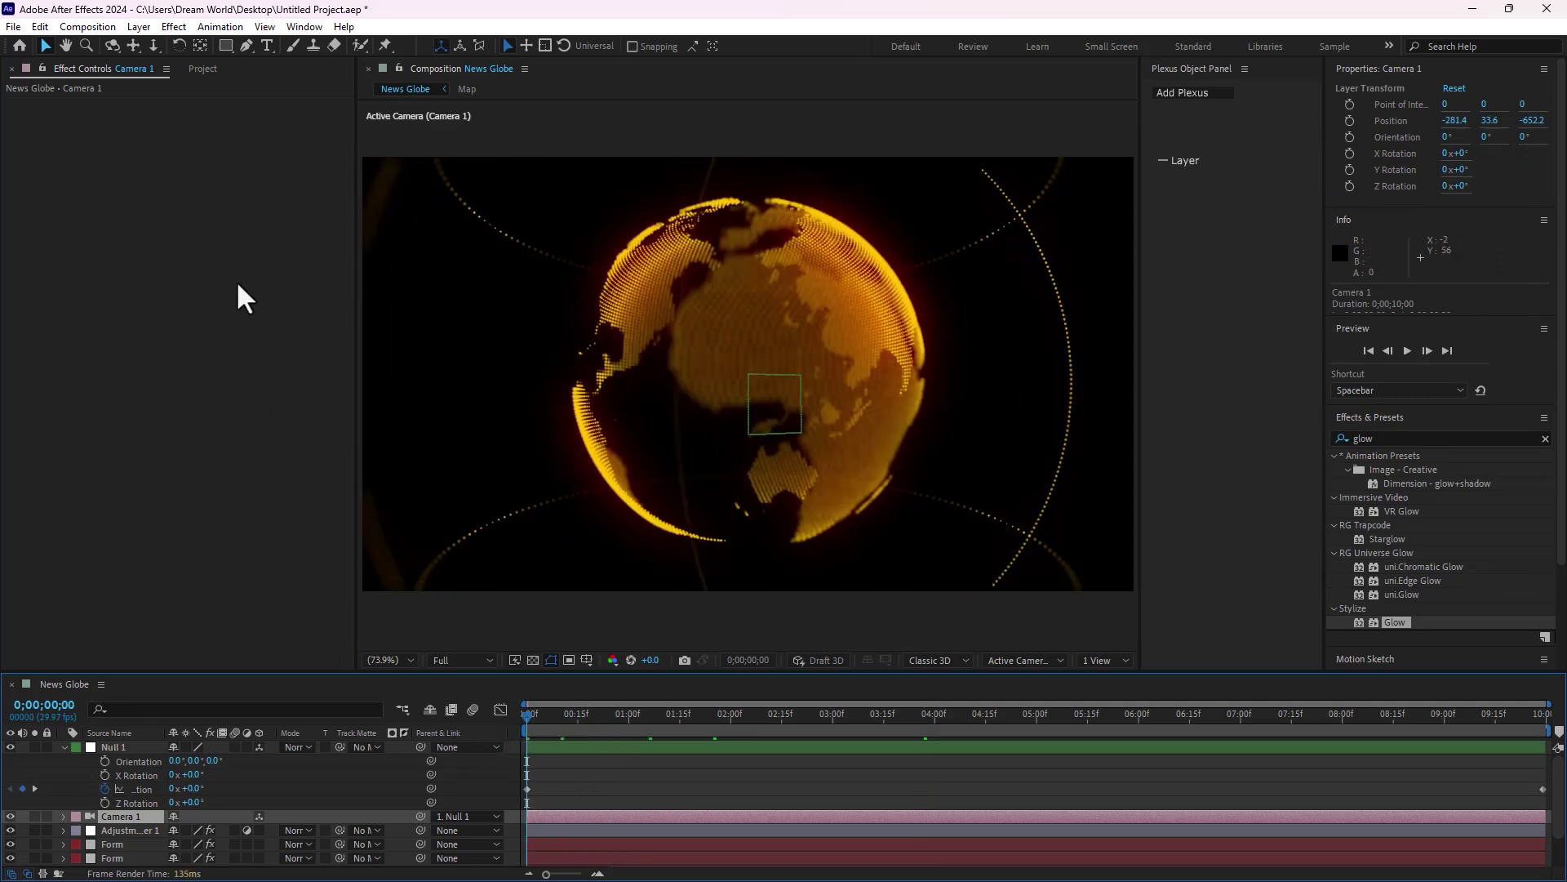
- Reopen Camera 1's settings and lower the Aperture to 22 mm
{"action": "left_click", "coordinate": [138, 26]}
{"action": "left_click", "coordinate": [190, 63]}
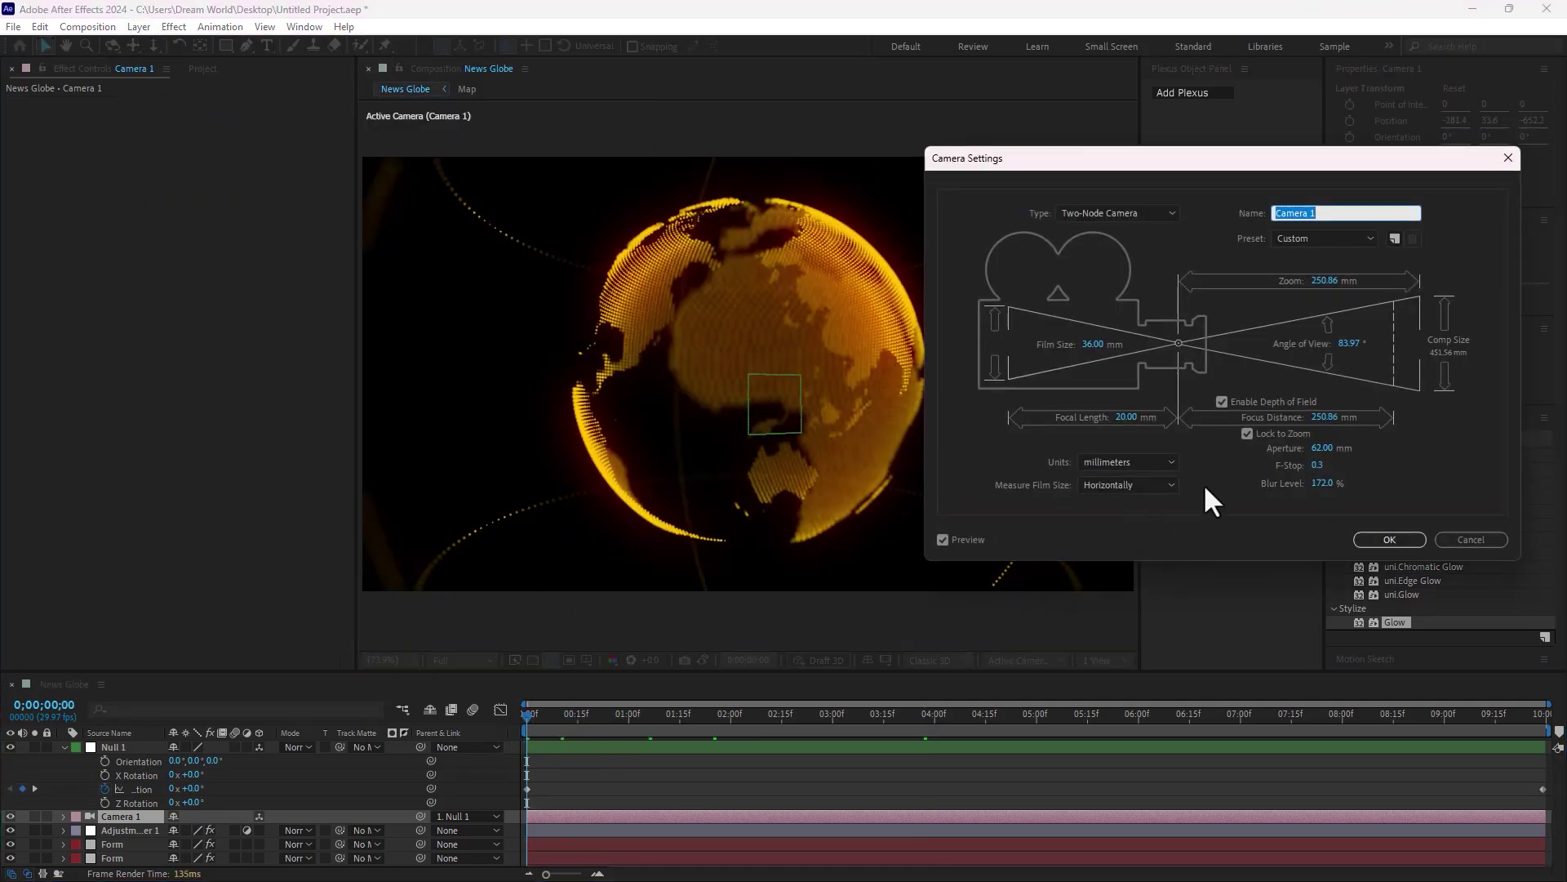
{"action": "mouse_move", "coordinate": [1322, 450]}
{"action": "left_mouse_down"}
{"action": "mouse_move", "coordinate": [1361, 447]}
{"action": "mouse_move", "coordinate": [1258, 455]}
{"action": "mouse_move", "coordinate": [1271, 456]}
{"action": "left_mouse_up"}
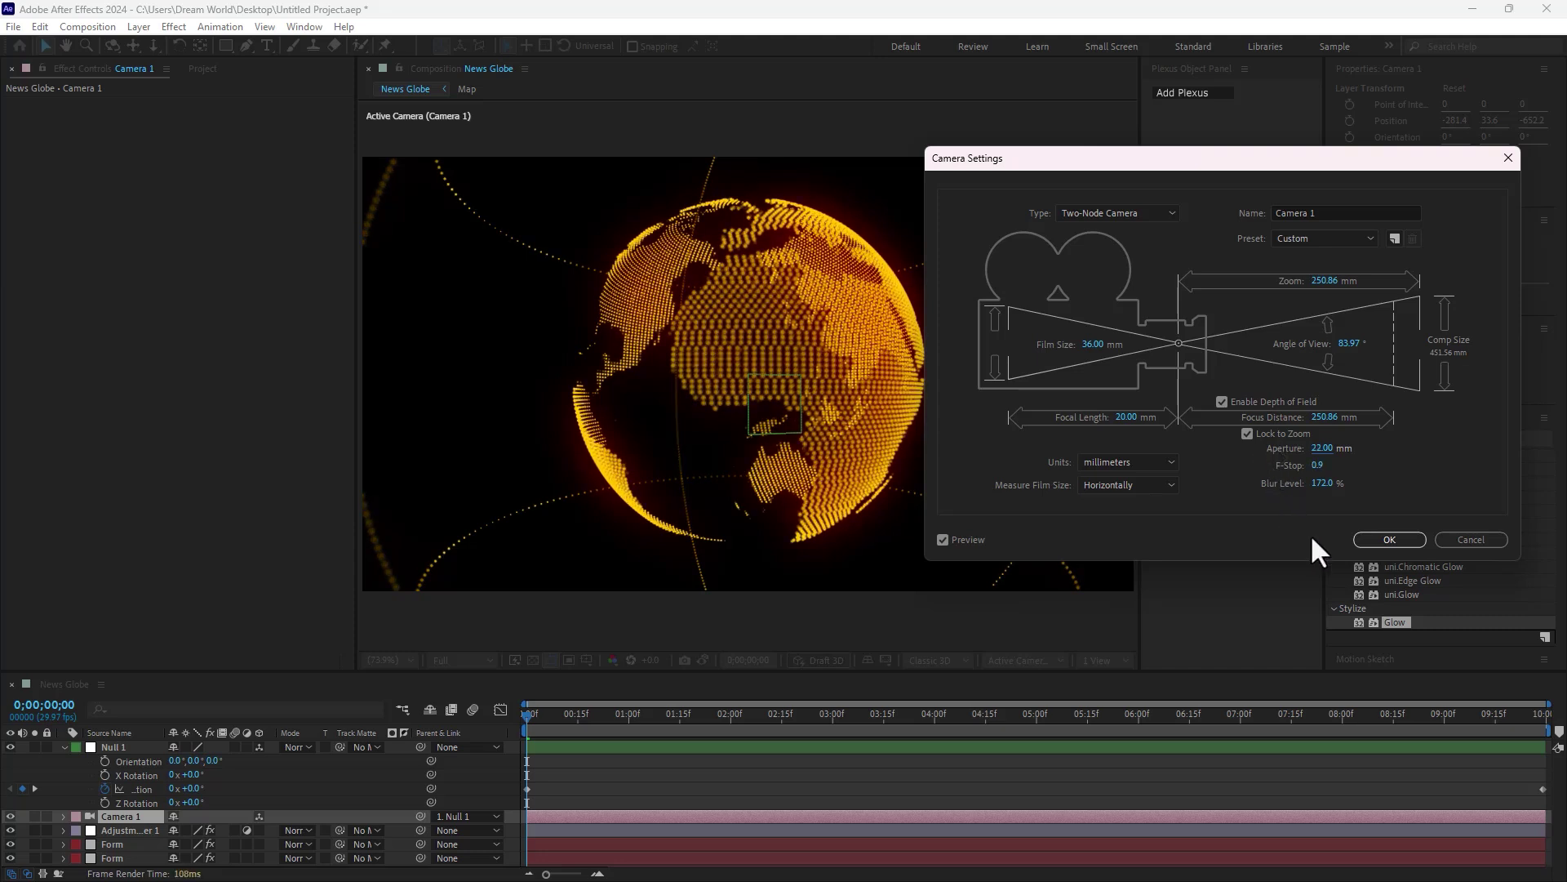
{"action": "left_click", "coordinate": [1379, 540]}
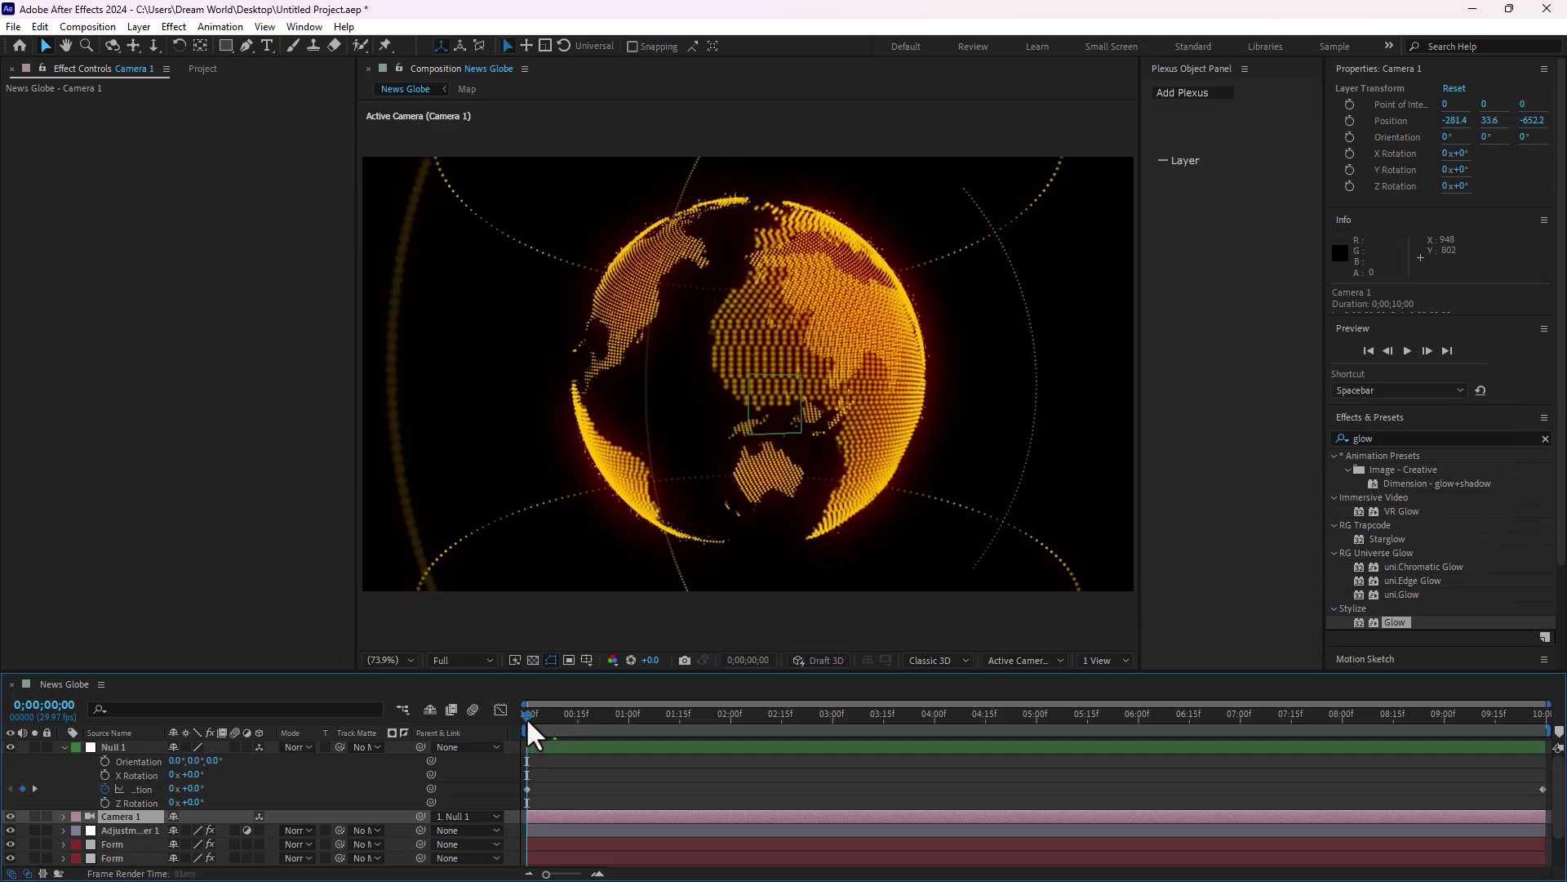
- Preview the rotating globe animation, stopping and restarting playback
{"action": "key", "text": "space"}
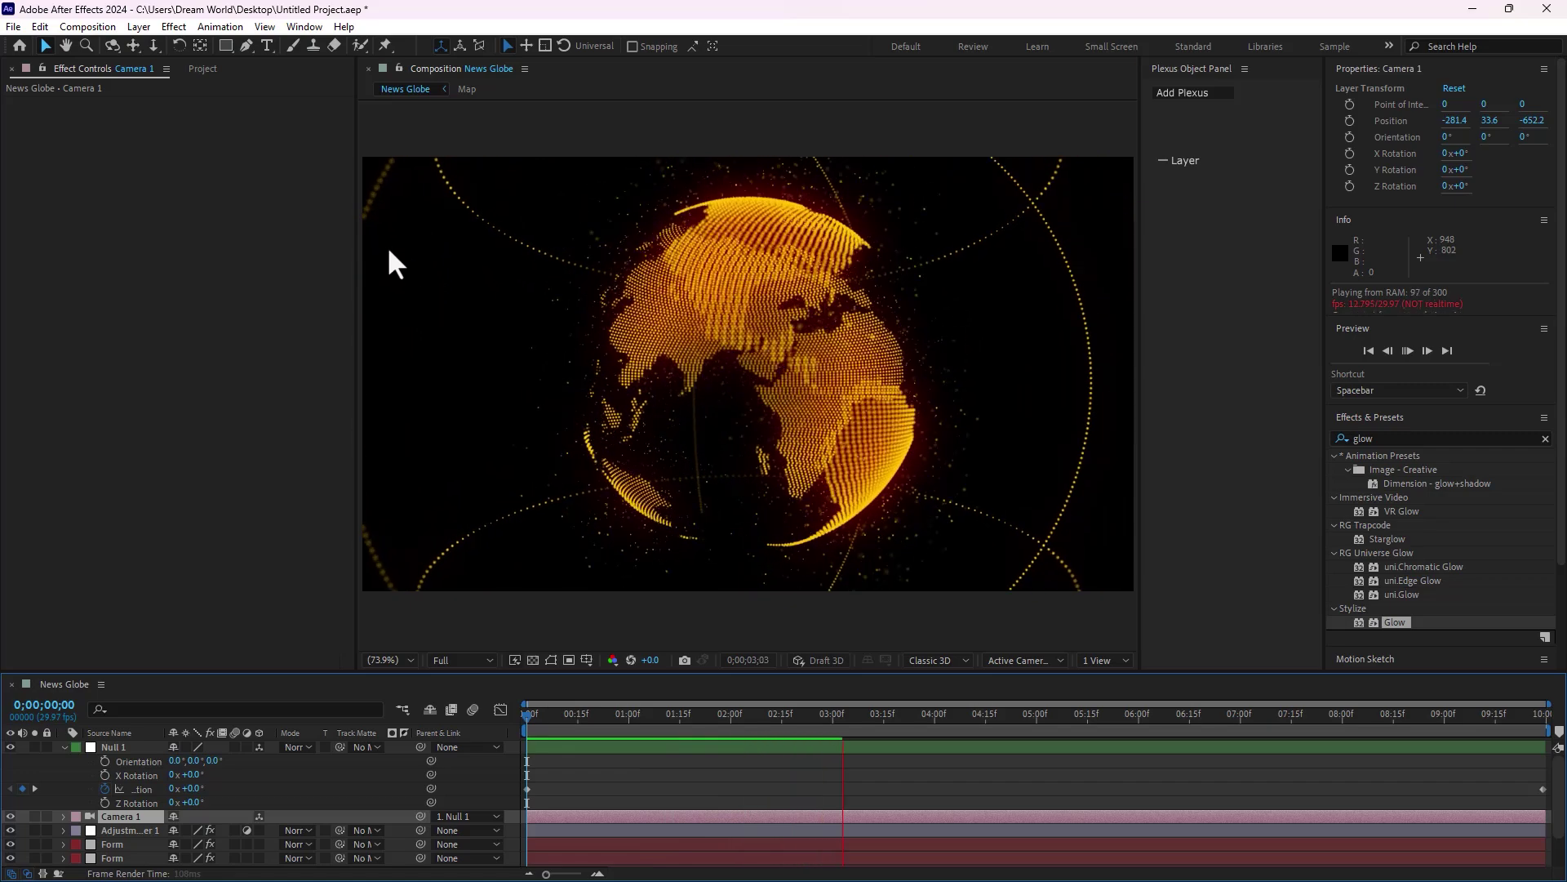
{"action": "key", "text": "space"}
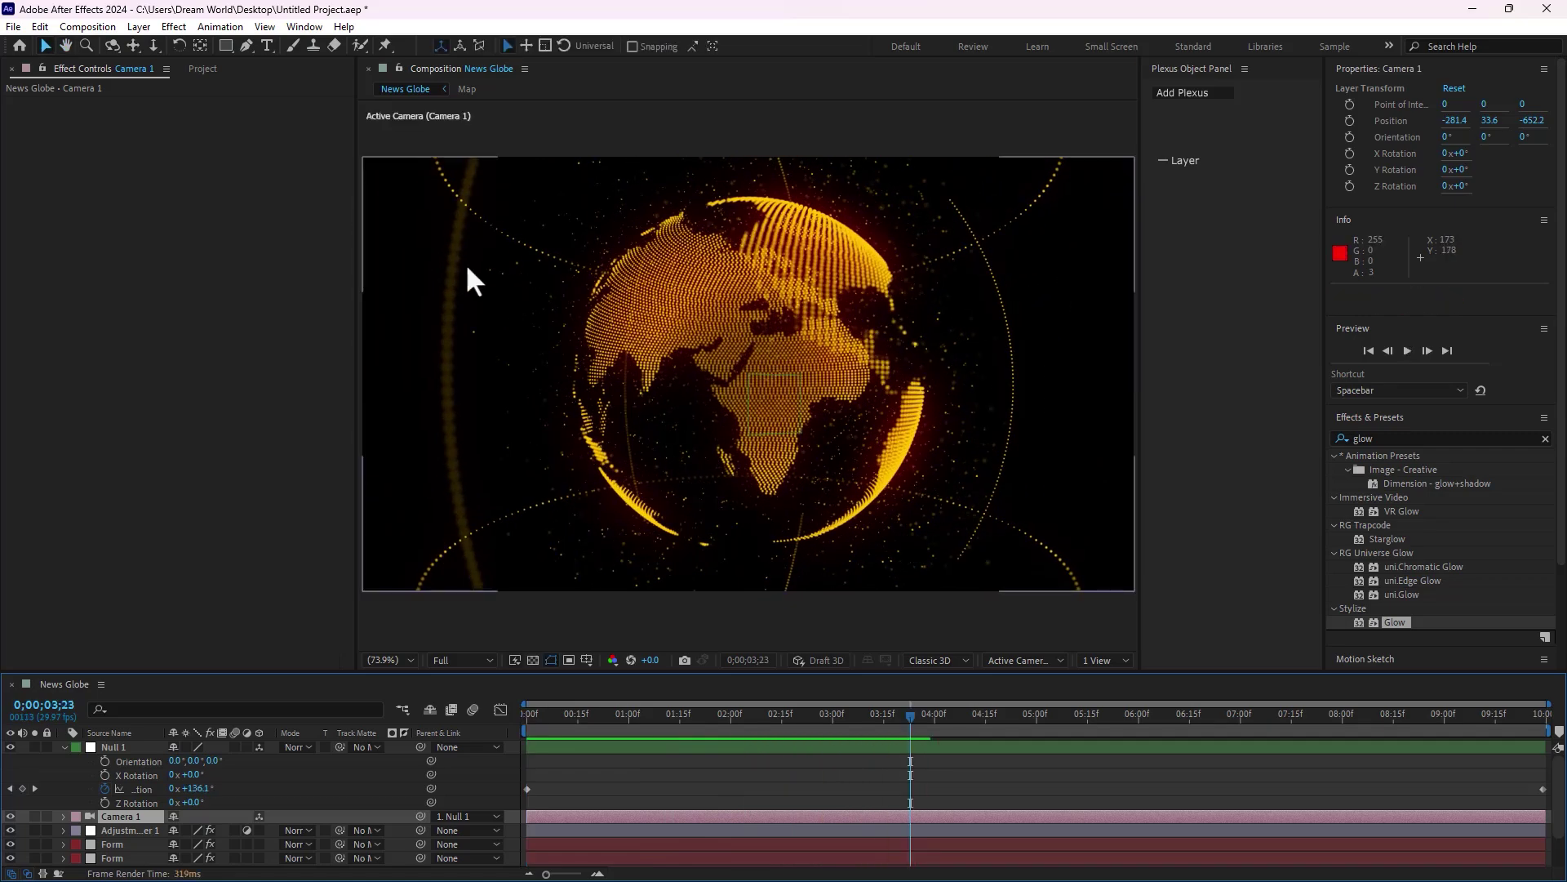
{"action": "key", "text": "space"}
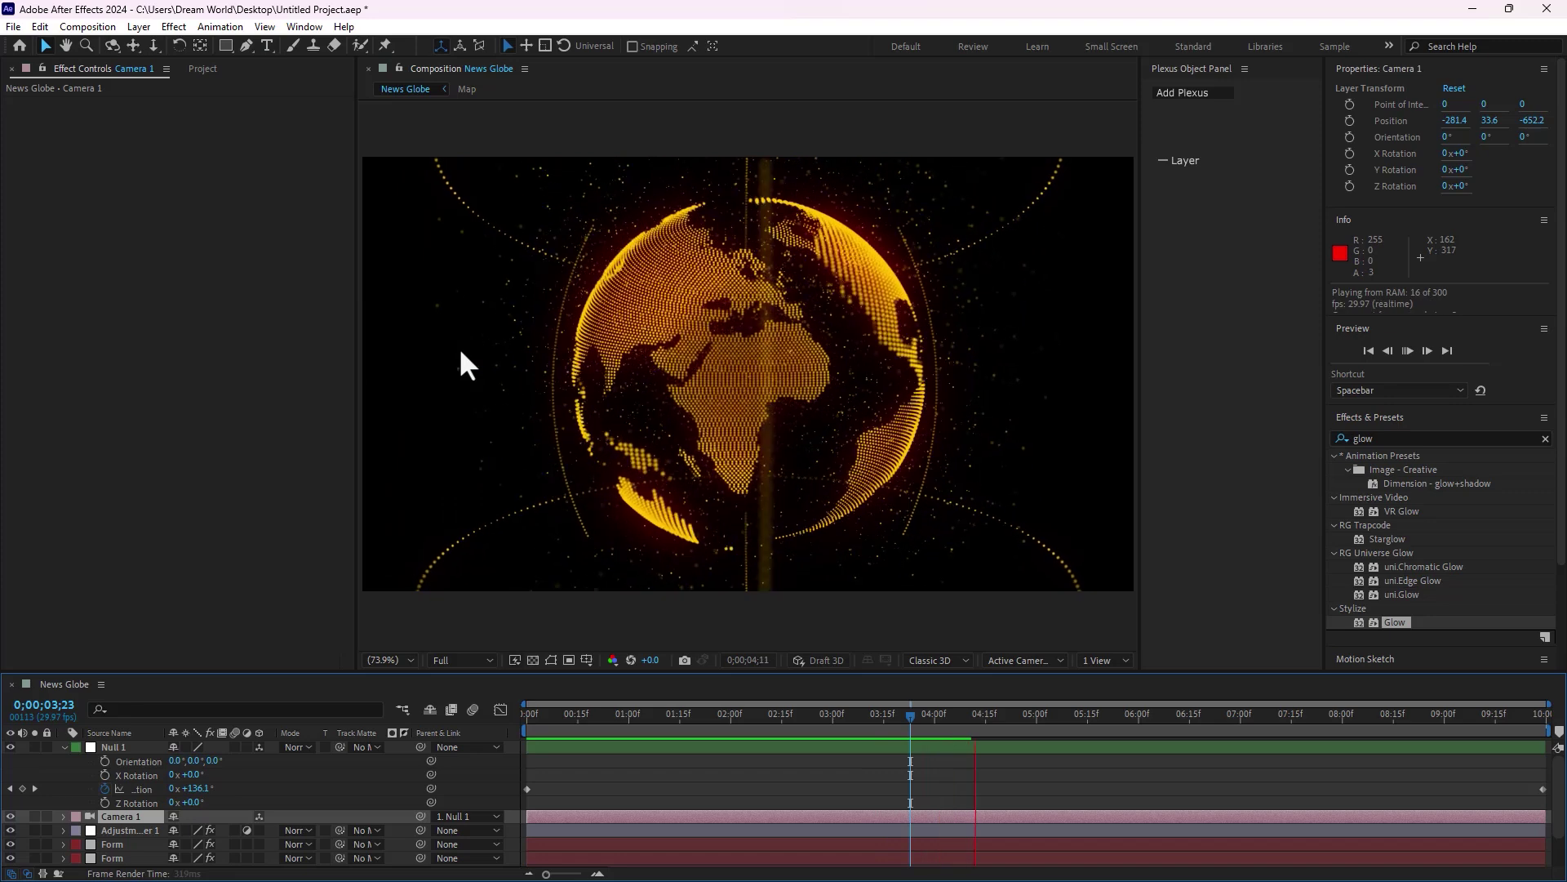
{"action": "key", "text": "space"}
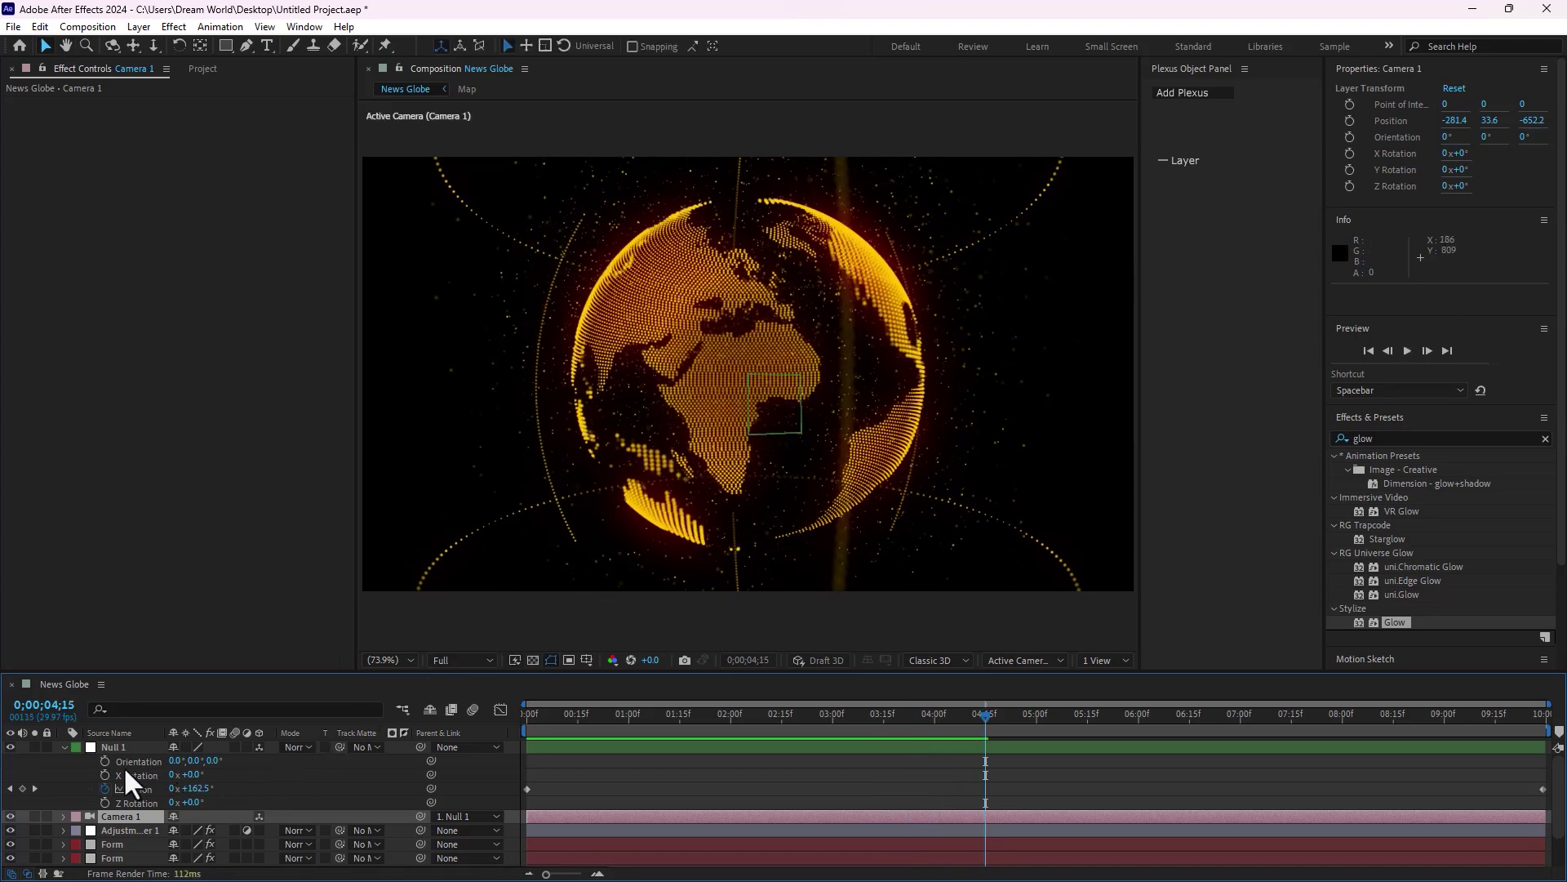
- Collapse Null 1's properties and replay the animation from the first frame
{"action": "key", "text": "ctrl+a"}
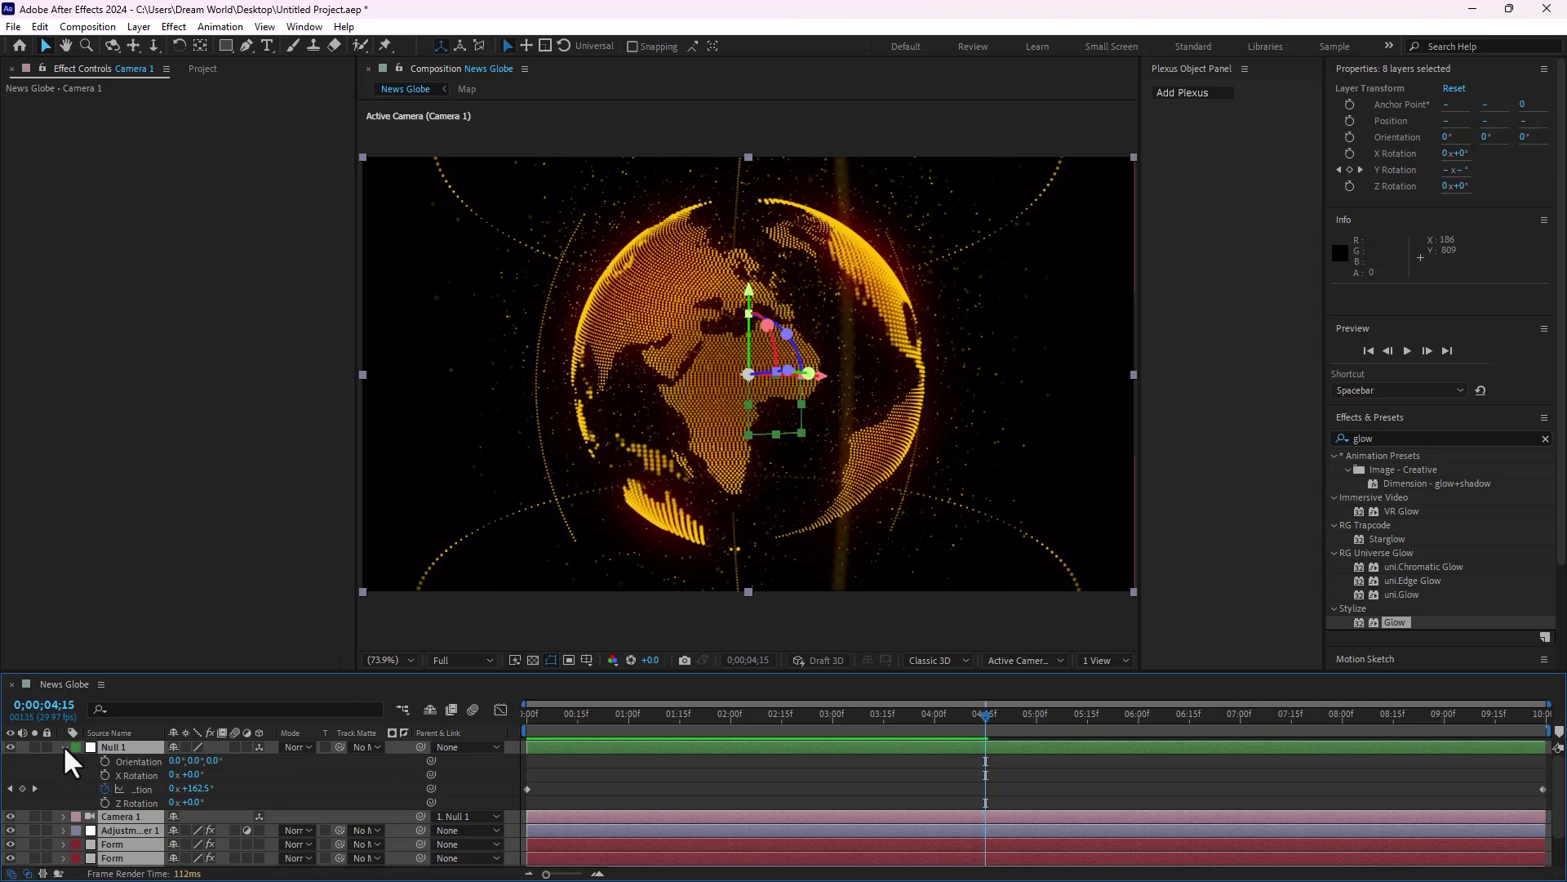
{"action": "left_click", "coordinate": [64, 748]}
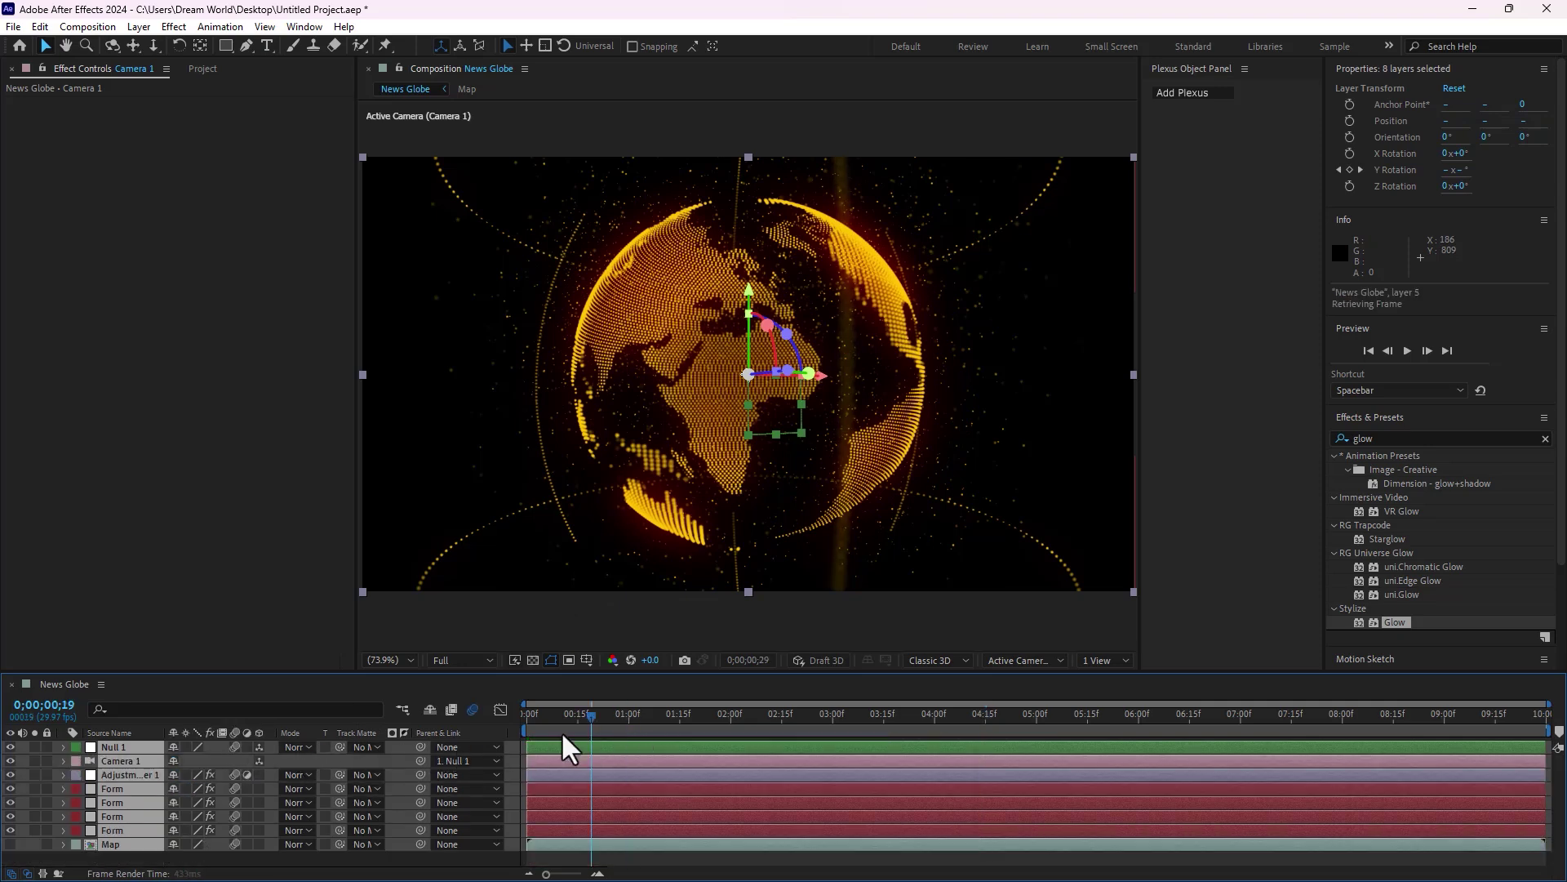
{"action": "key", "text": "Home"}
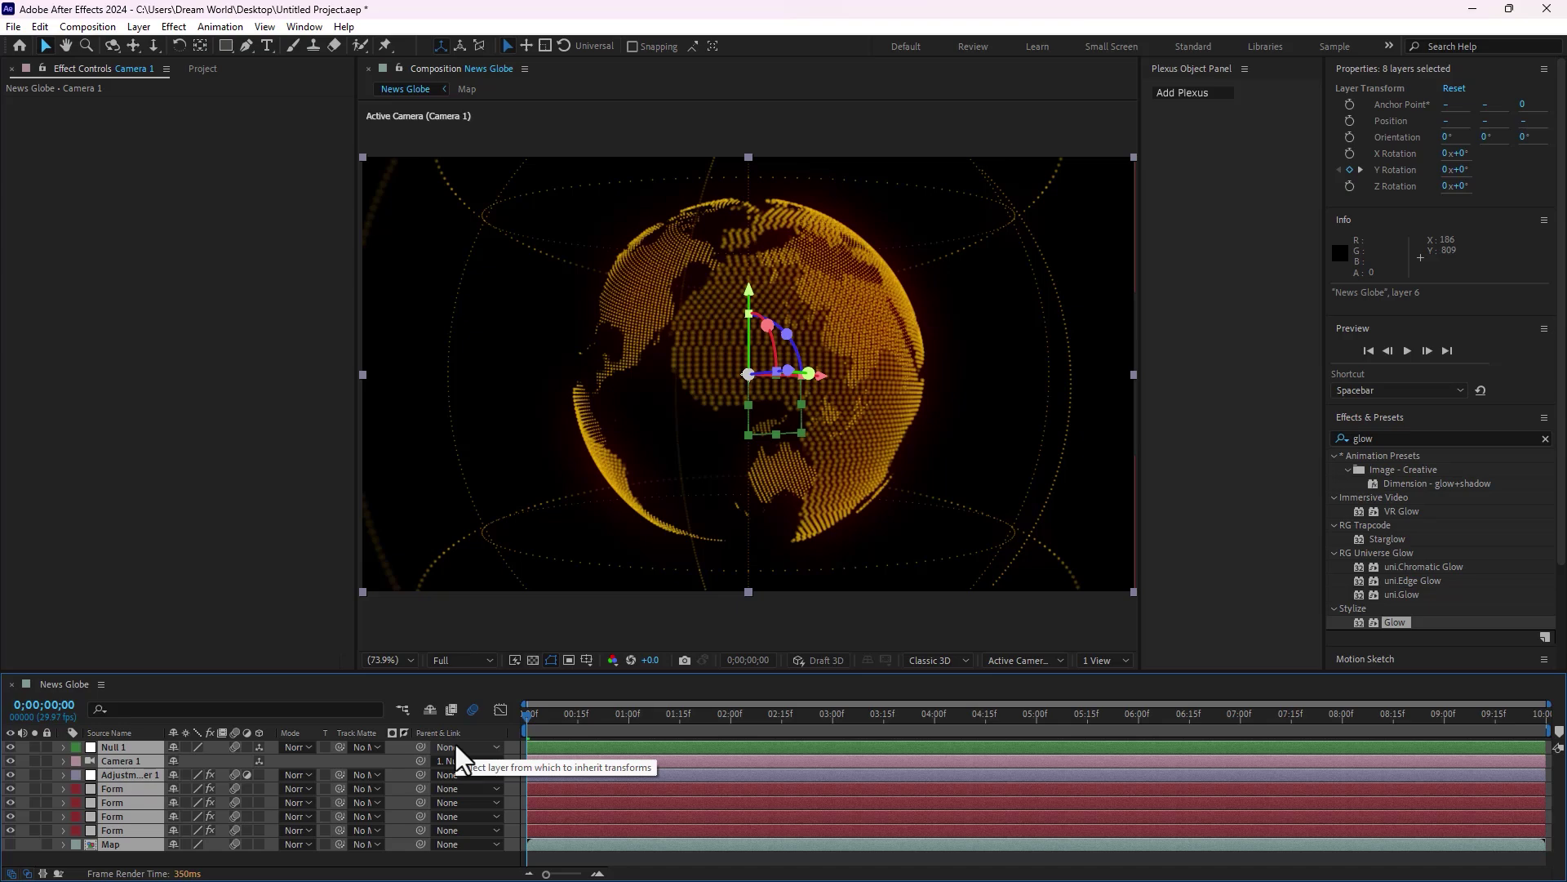
{"action": "key", "text": "space"}
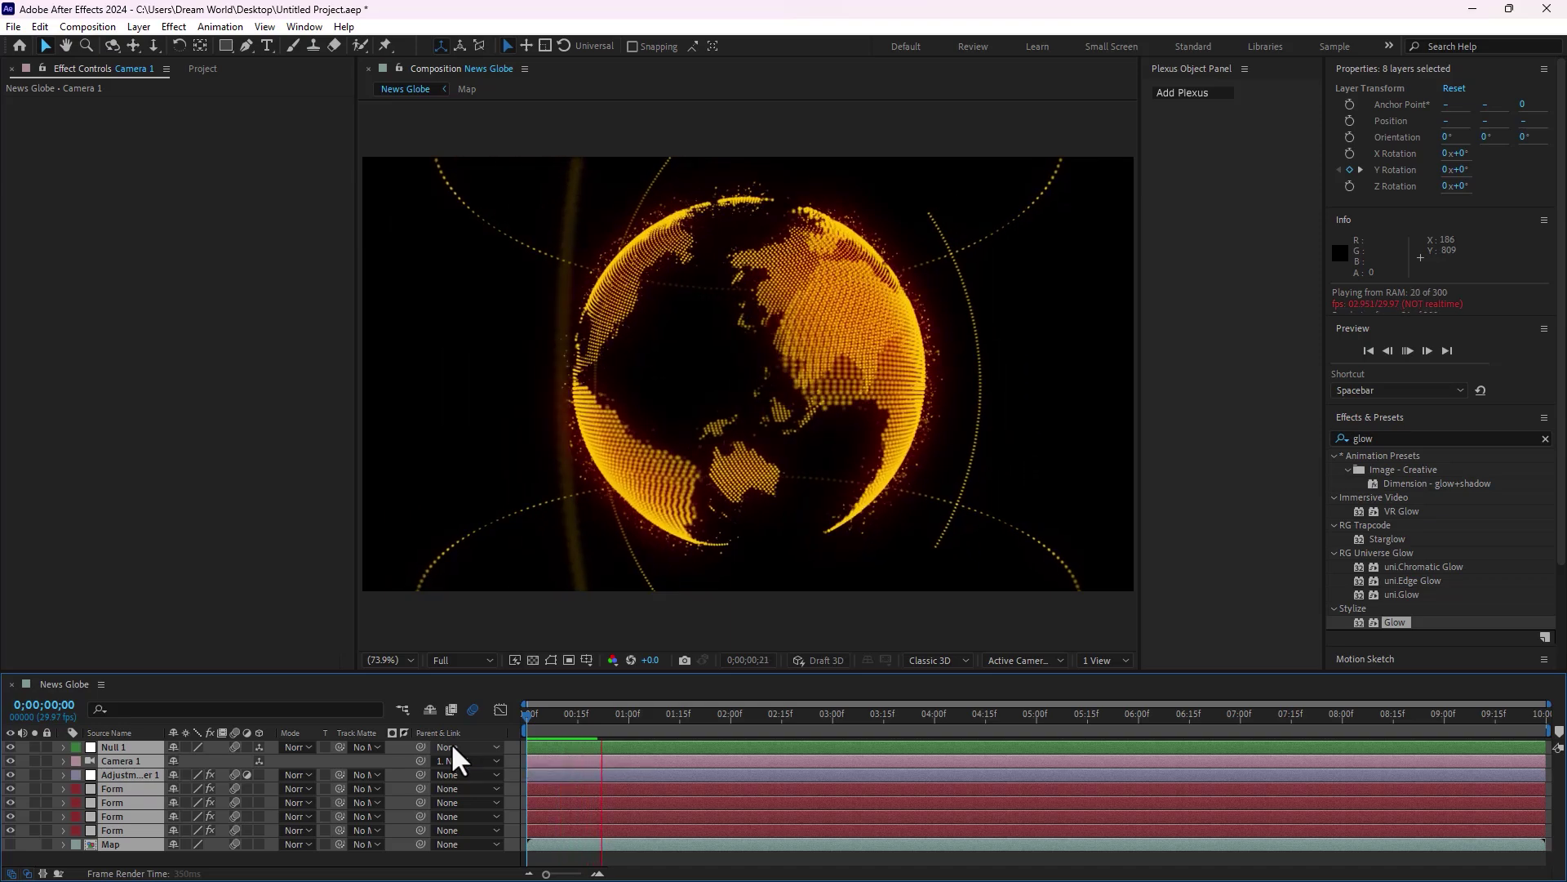
{"action": "left_click", "coordinate": [577, 718]}
{"action": "left_click", "coordinate": [618, 867]}
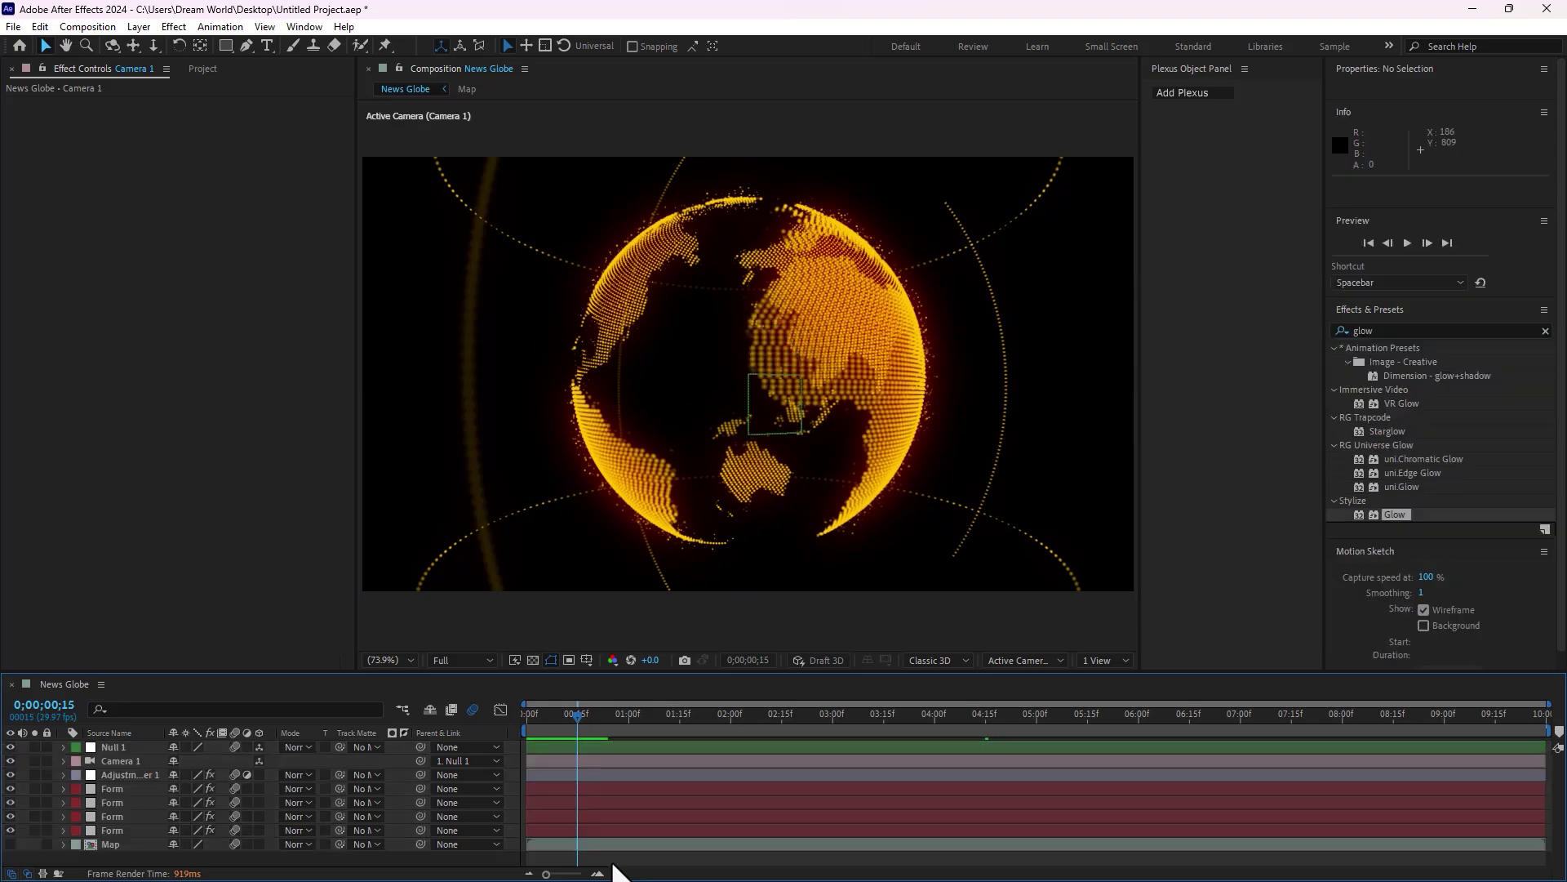
- Reduce the third Form layer's particle Size to 0 and preview from the start
{"action": "left_click", "coordinate": [123, 817]}
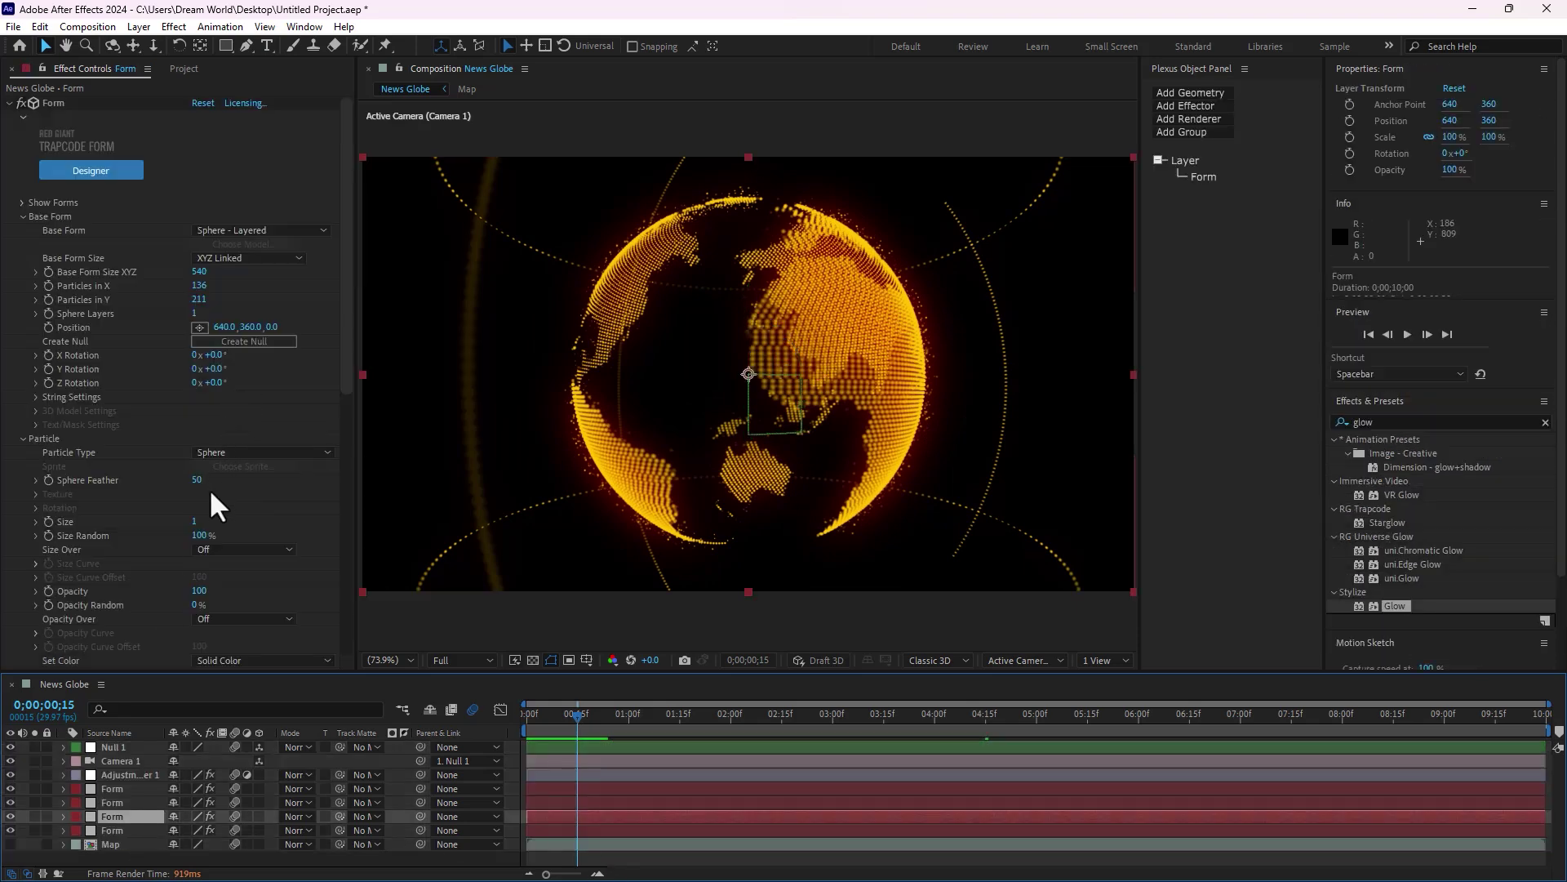
{"action": "left_click", "coordinate": [196, 522]}
{"action": "type", "text": "0.5"}
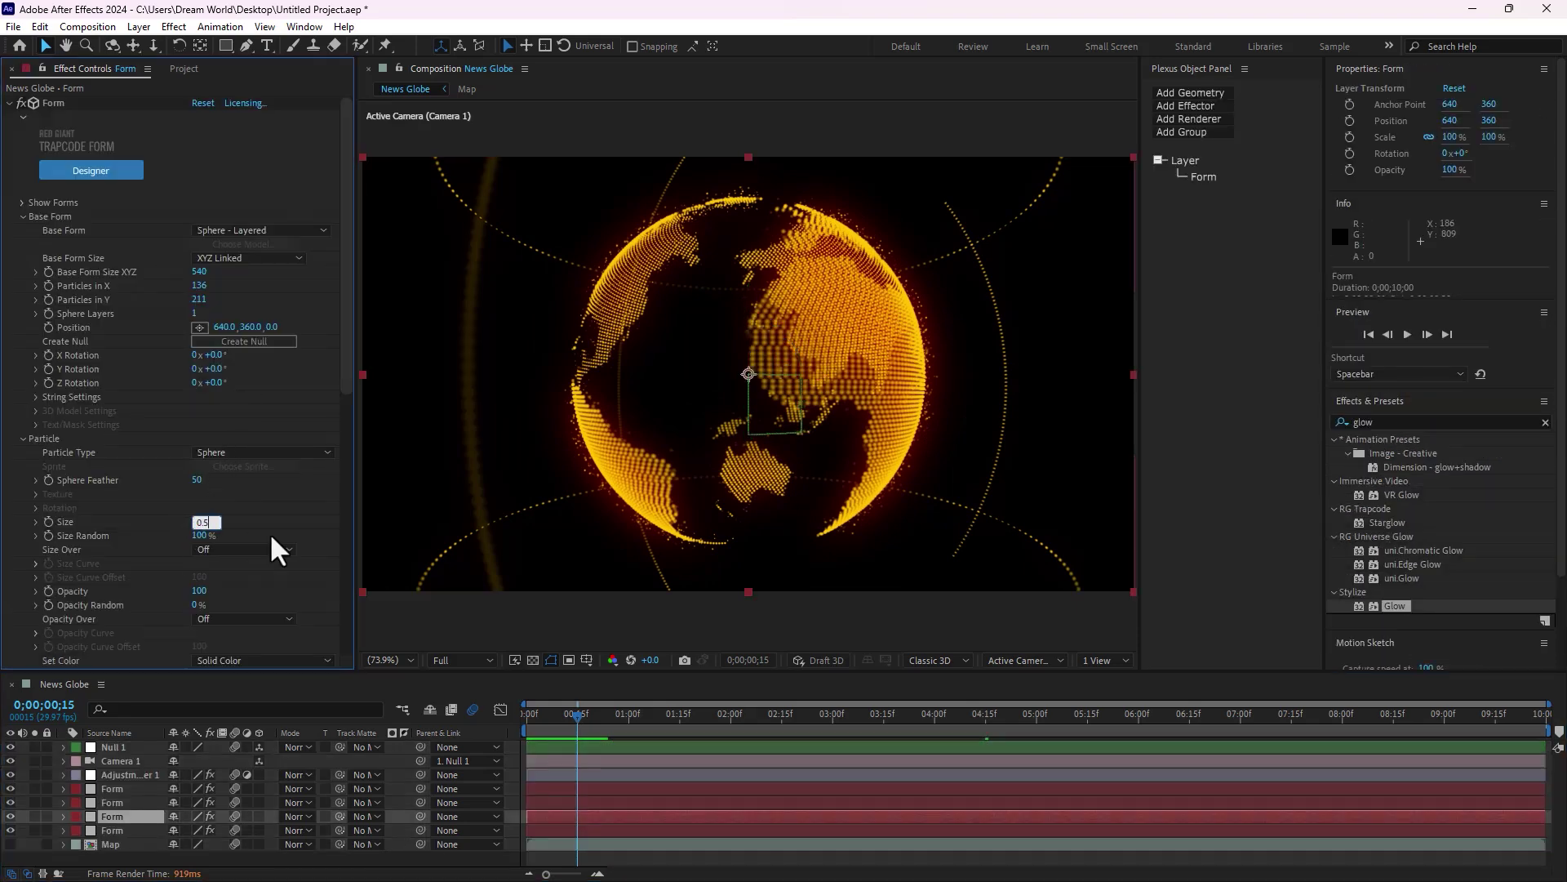
{"action": "key", "text": "Return"}
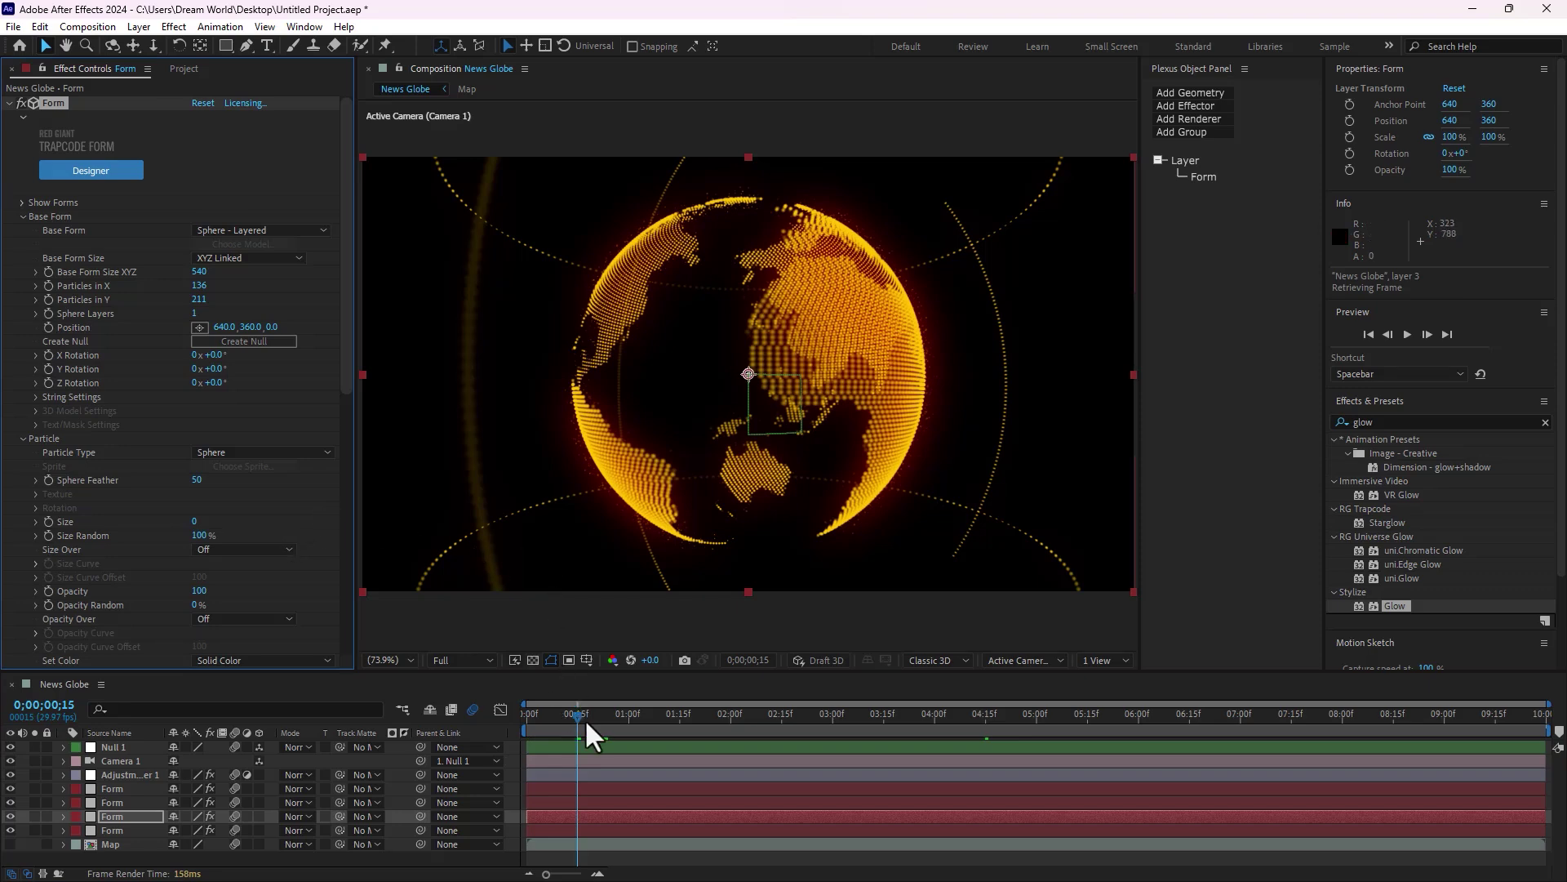
{"action": "left_click_drag", "start_coordinate": [587, 718], "coordinate": [543, 743]}
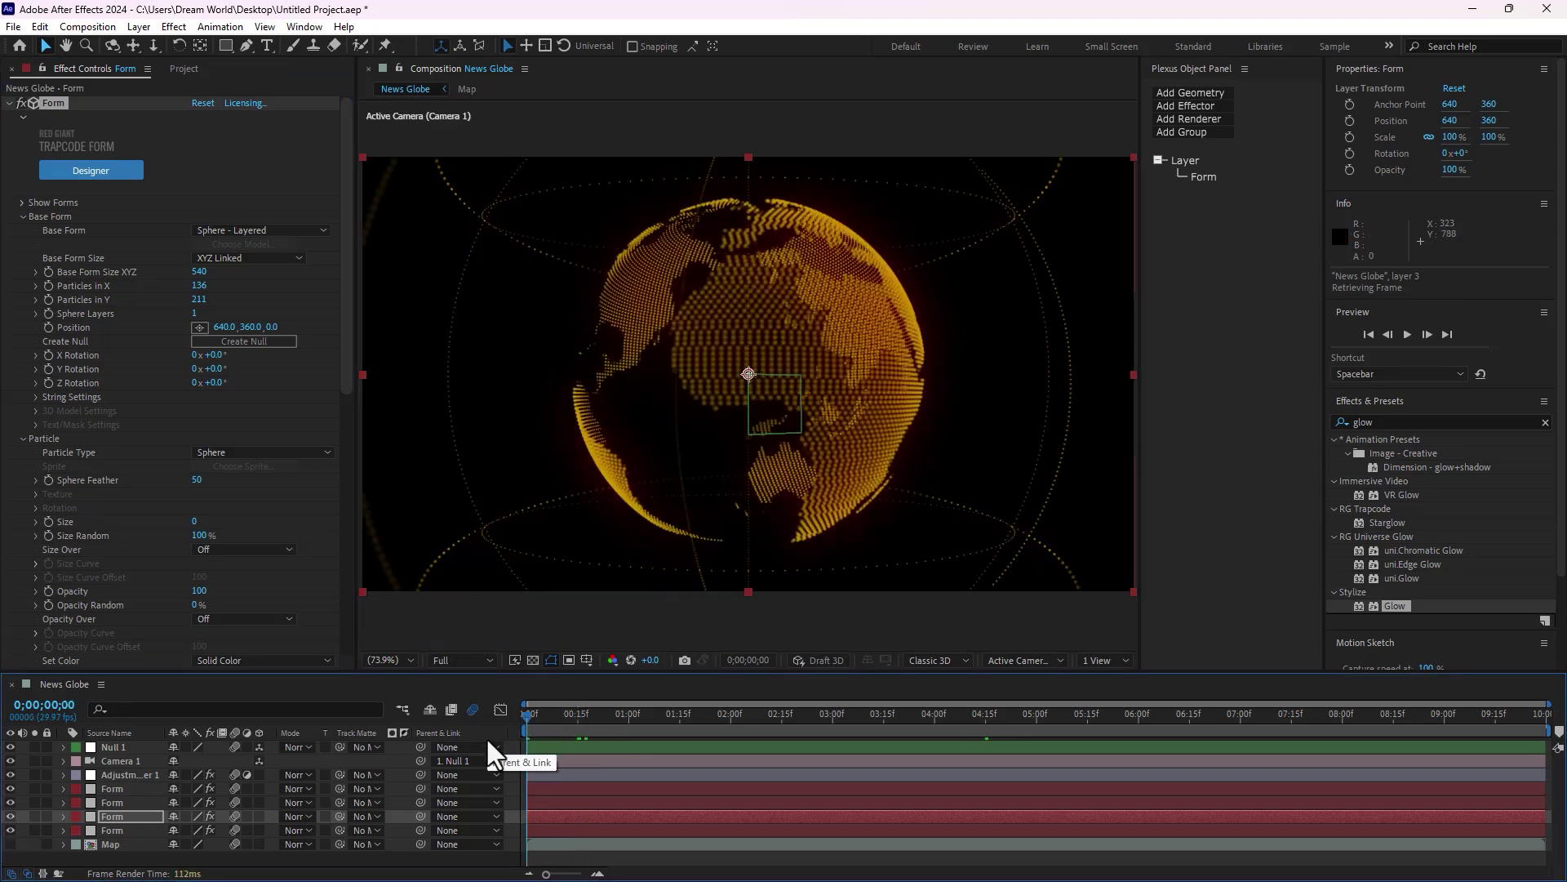
{"action": "key", "text": "space"}
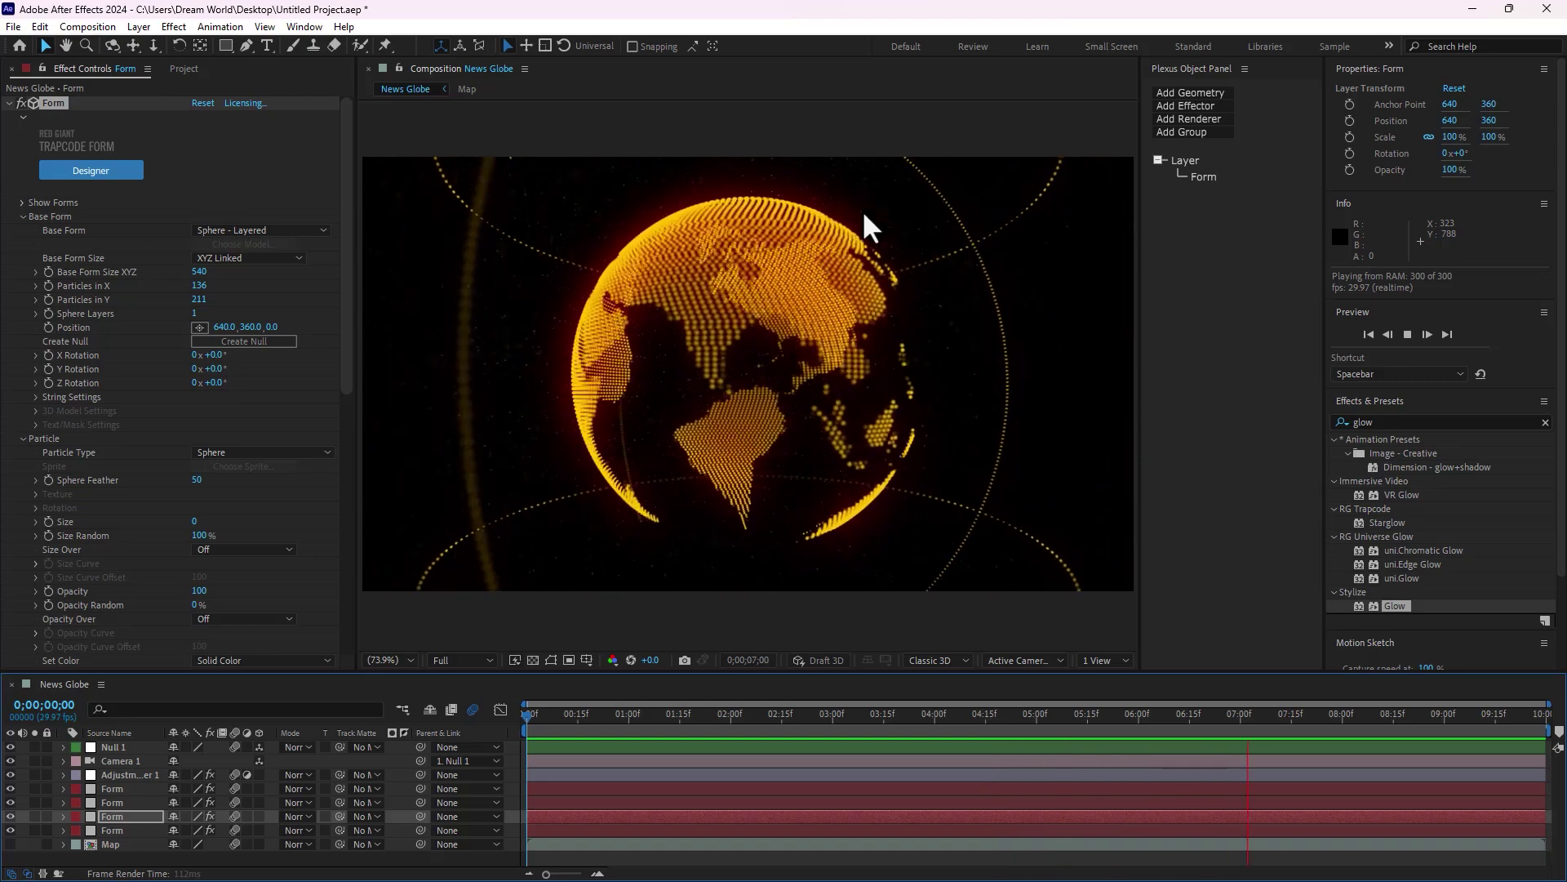
- Stop the preview at 0;00;02;03 and scrub ahead to about 0;00;03;02
{"action": "left_click", "coordinate": [740, 714]}
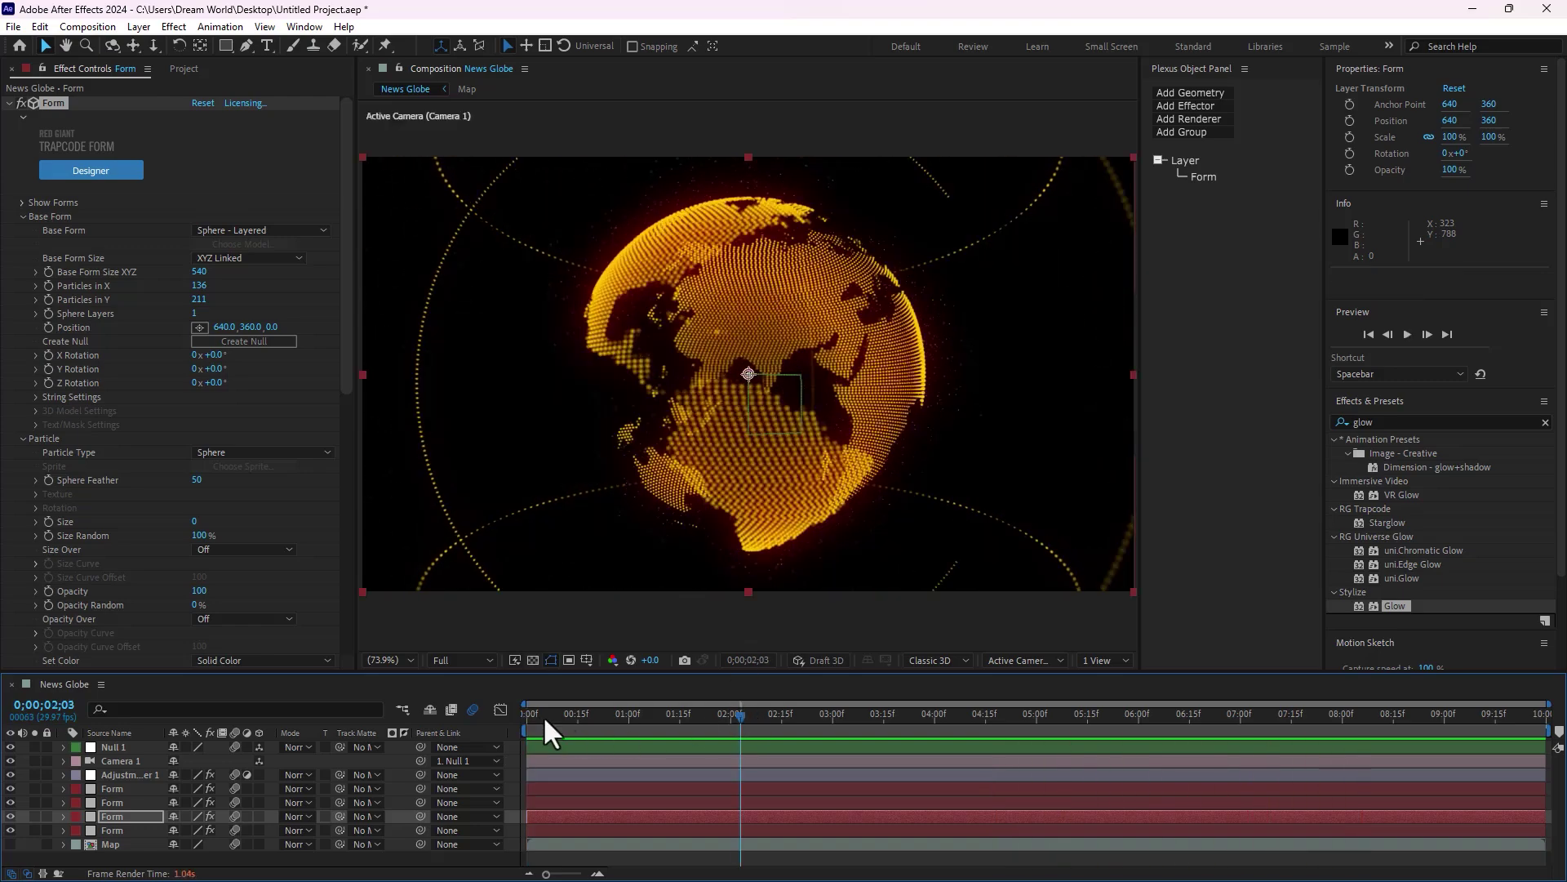
{"action": "mouse_move", "coordinate": [620, 714]}
{"action": "left_mouse_down"}
{"action": "mouse_move", "coordinate": [850, 712]}
{"action": "mouse_move", "coordinate": [1115, 679]}
{"action": "mouse_move", "coordinate": [1023, 679]}
{"action": "left_mouse_up"}
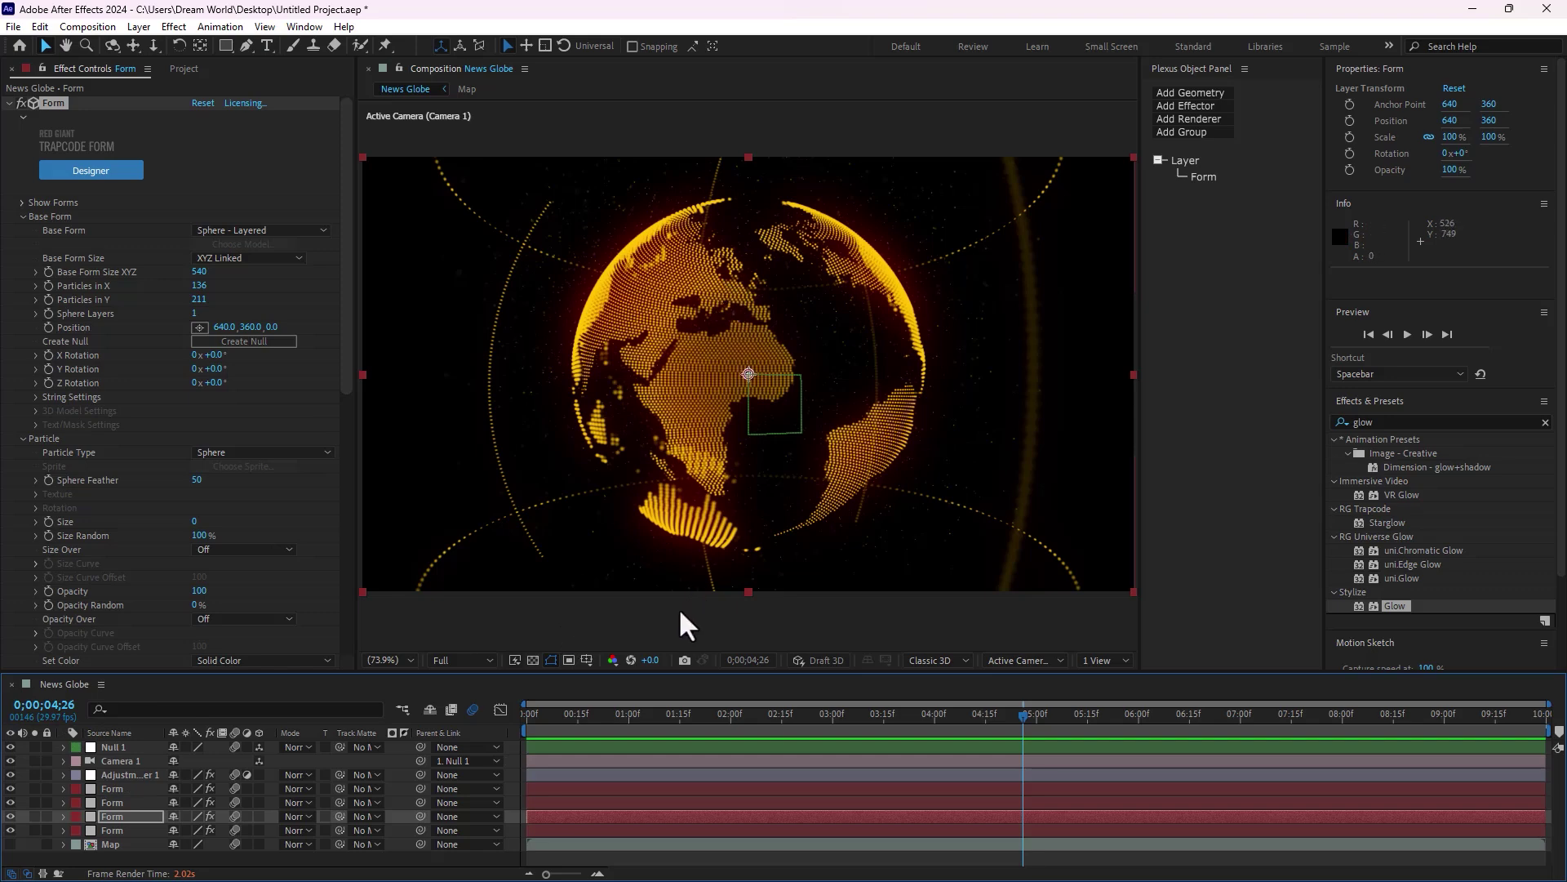
- Apply a Hue/Saturation effect to Adjustment Layer 1
{"action": "left_click", "coordinate": [137, 776]}
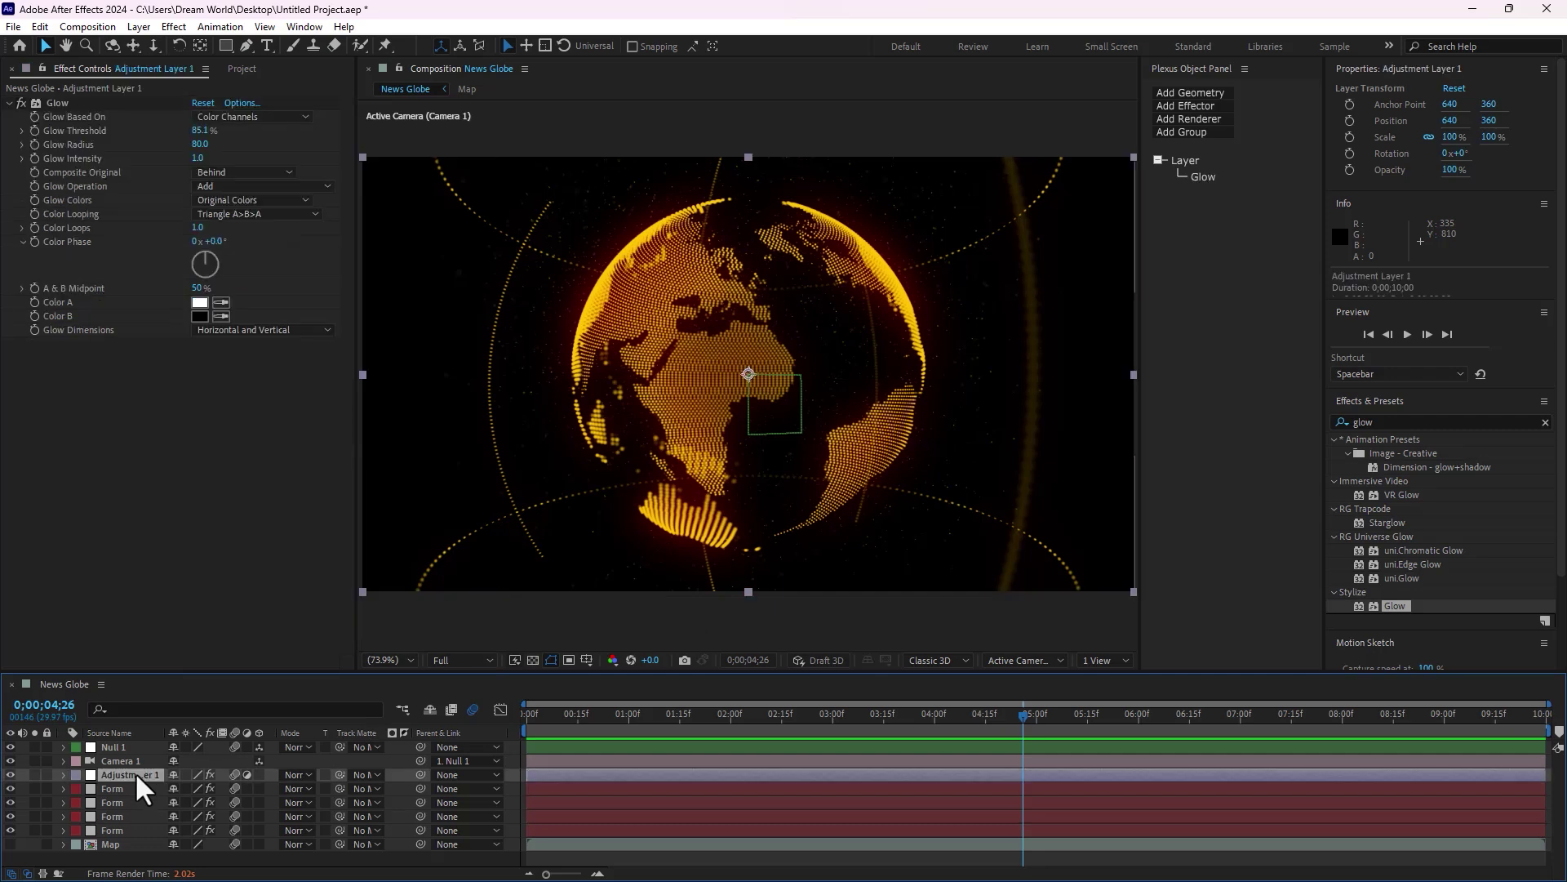
{"action": "left_click", "coordinate": [1428, 412]}
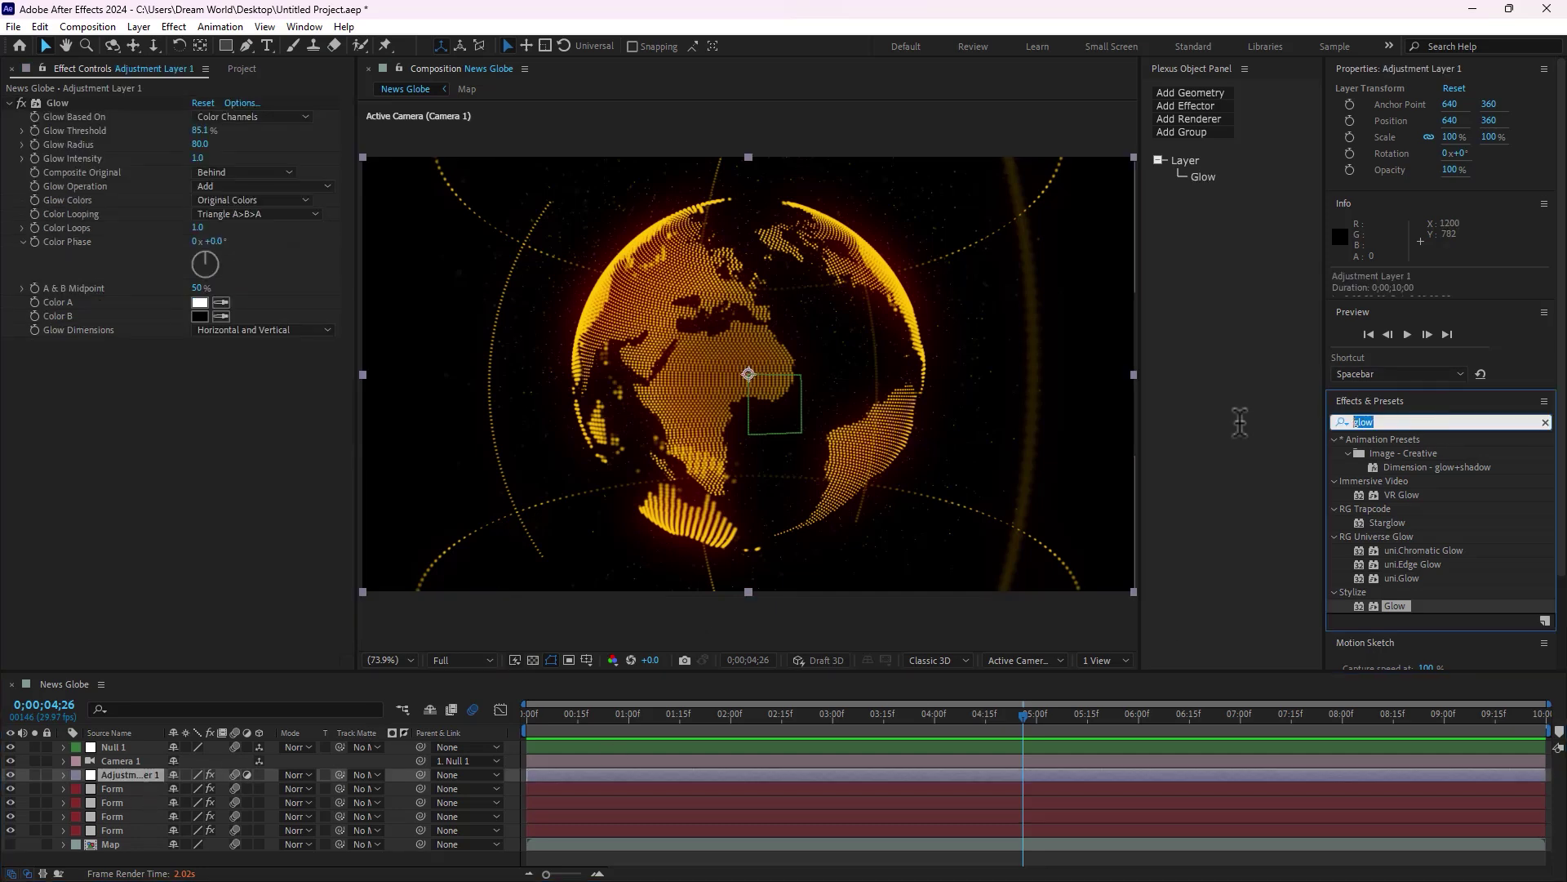
{"action": "type", "text": "hue"}
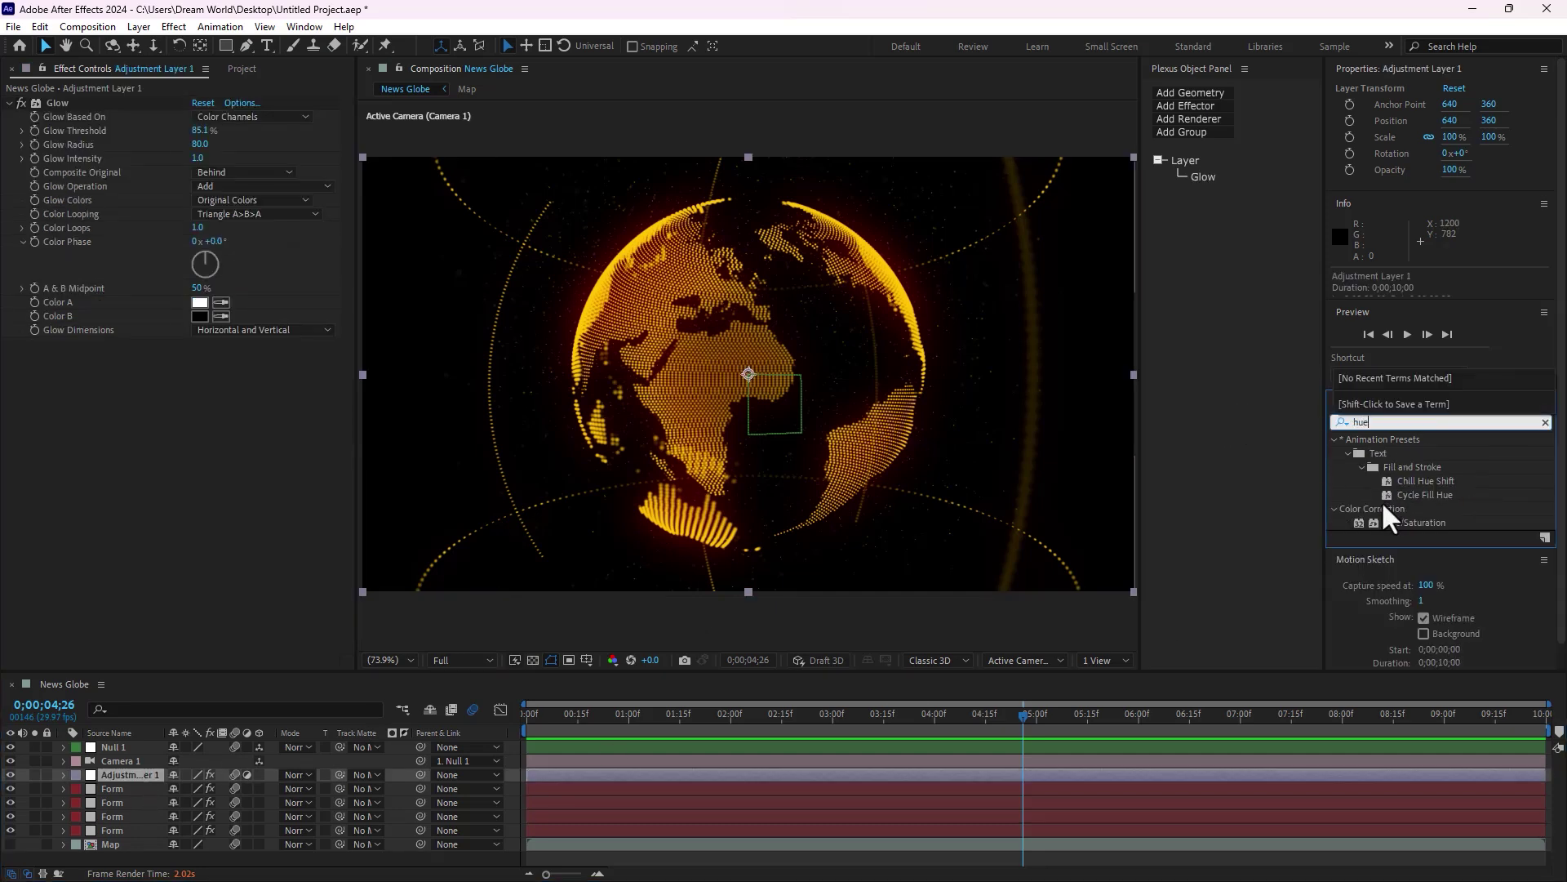
{"action": "double_click", "coordinate": [1412, 523]}
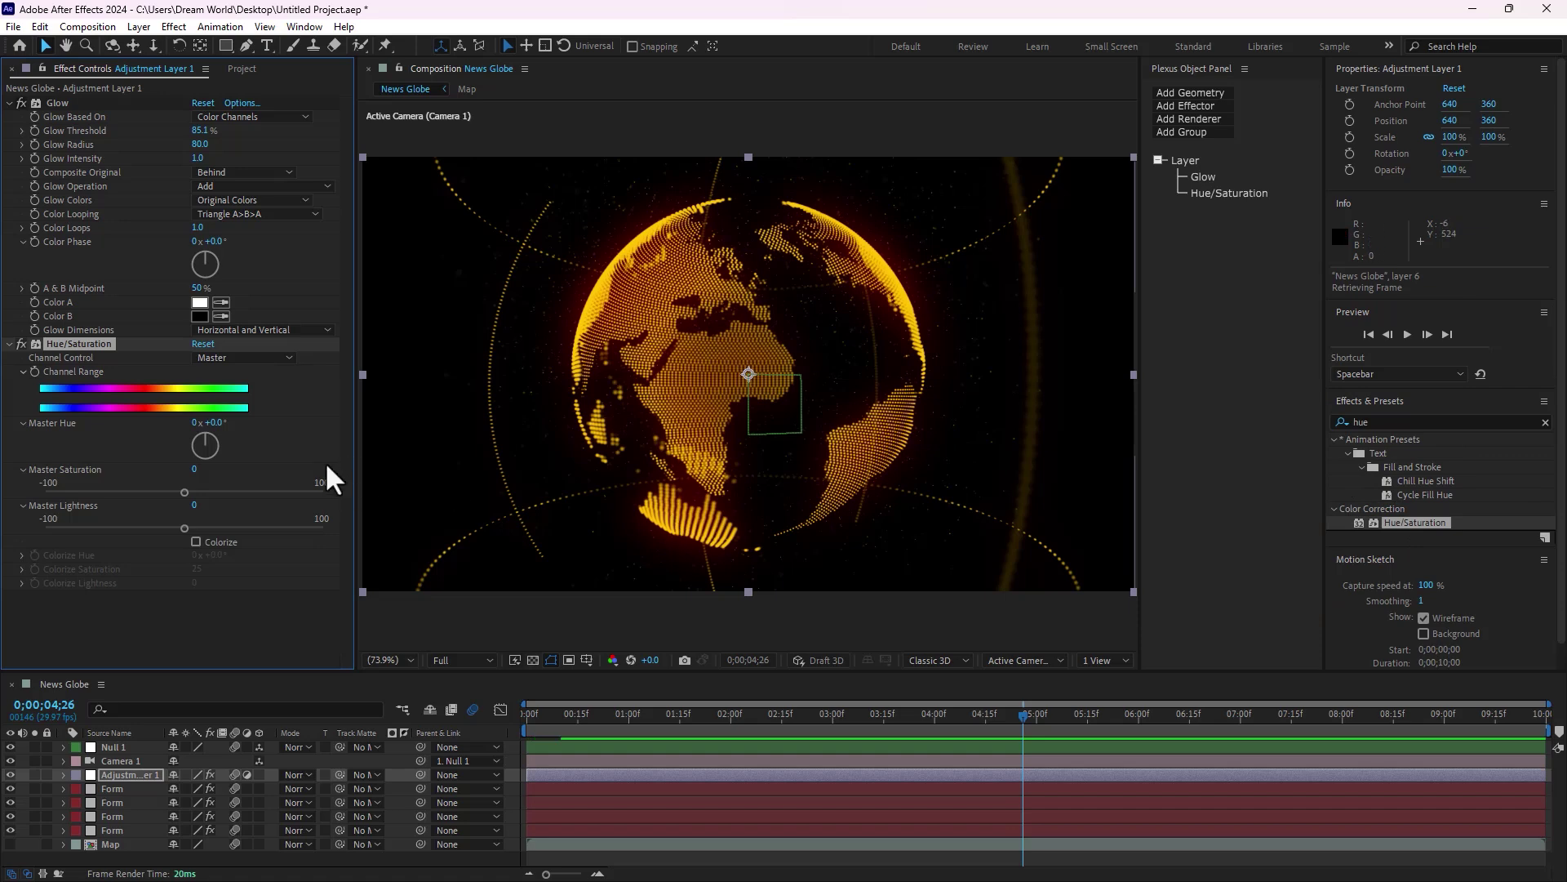
- Shift Master Hue to 1x+143° to turn the globe cyan, then scrub to check
{"action": "mouse_move", "coordinate": [213, 423]}
{"action": "left_mouse_down"}
{"action": "mouse_move", "coordinate": [450, 387]}
{"action": "mouse_move", "coordinate": [600, 401]}
{"action": "left_mouse_up"}
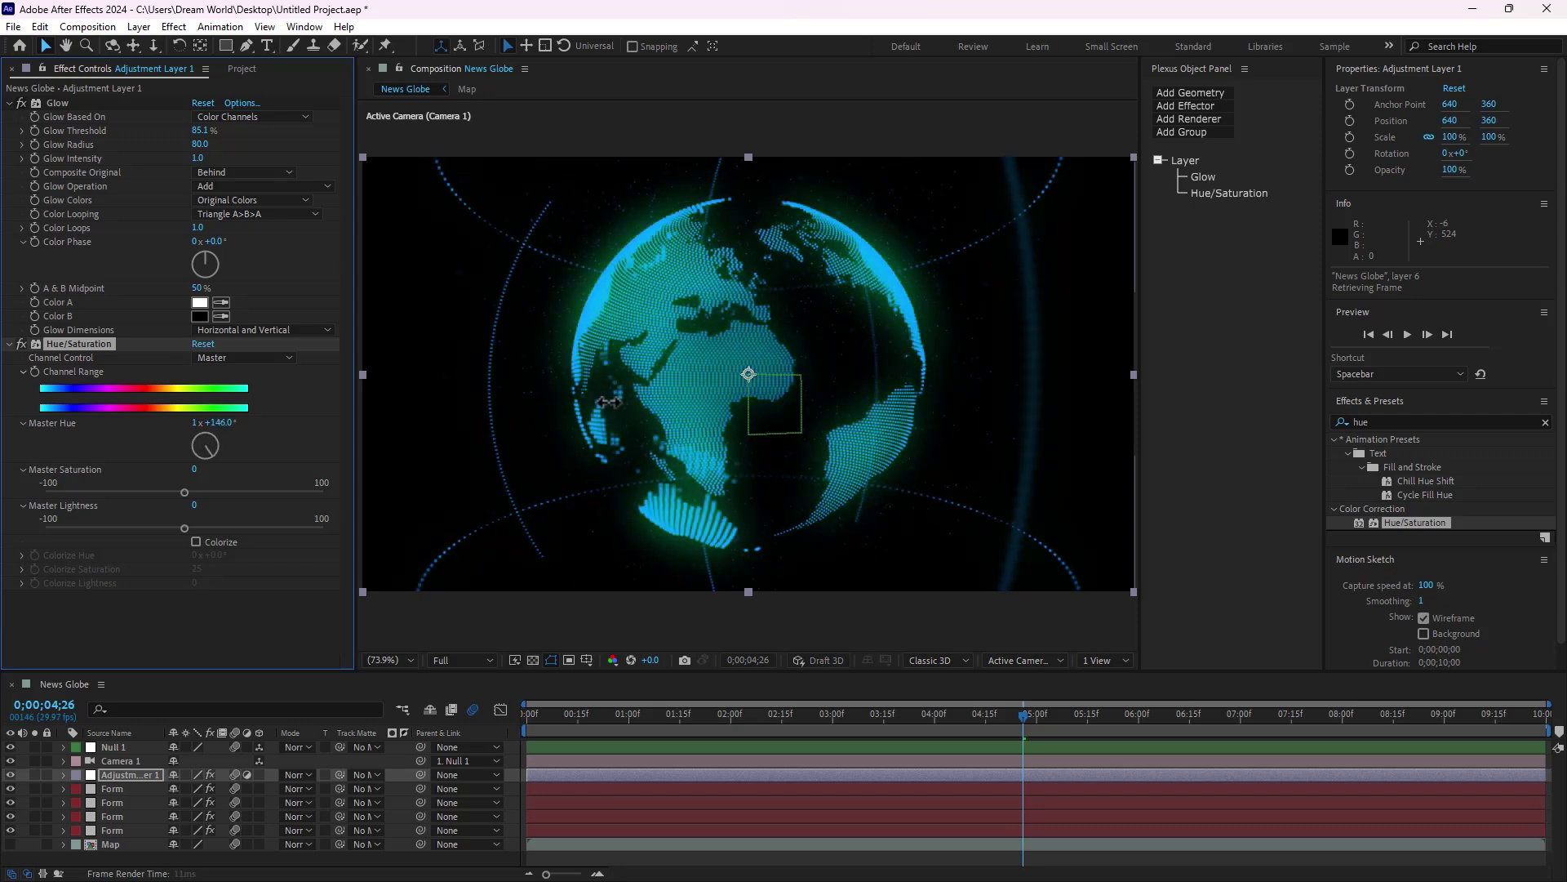
{"action": "left_click_drag", "start_coordinate": [600, 401], "coordinate": [606, 400]}
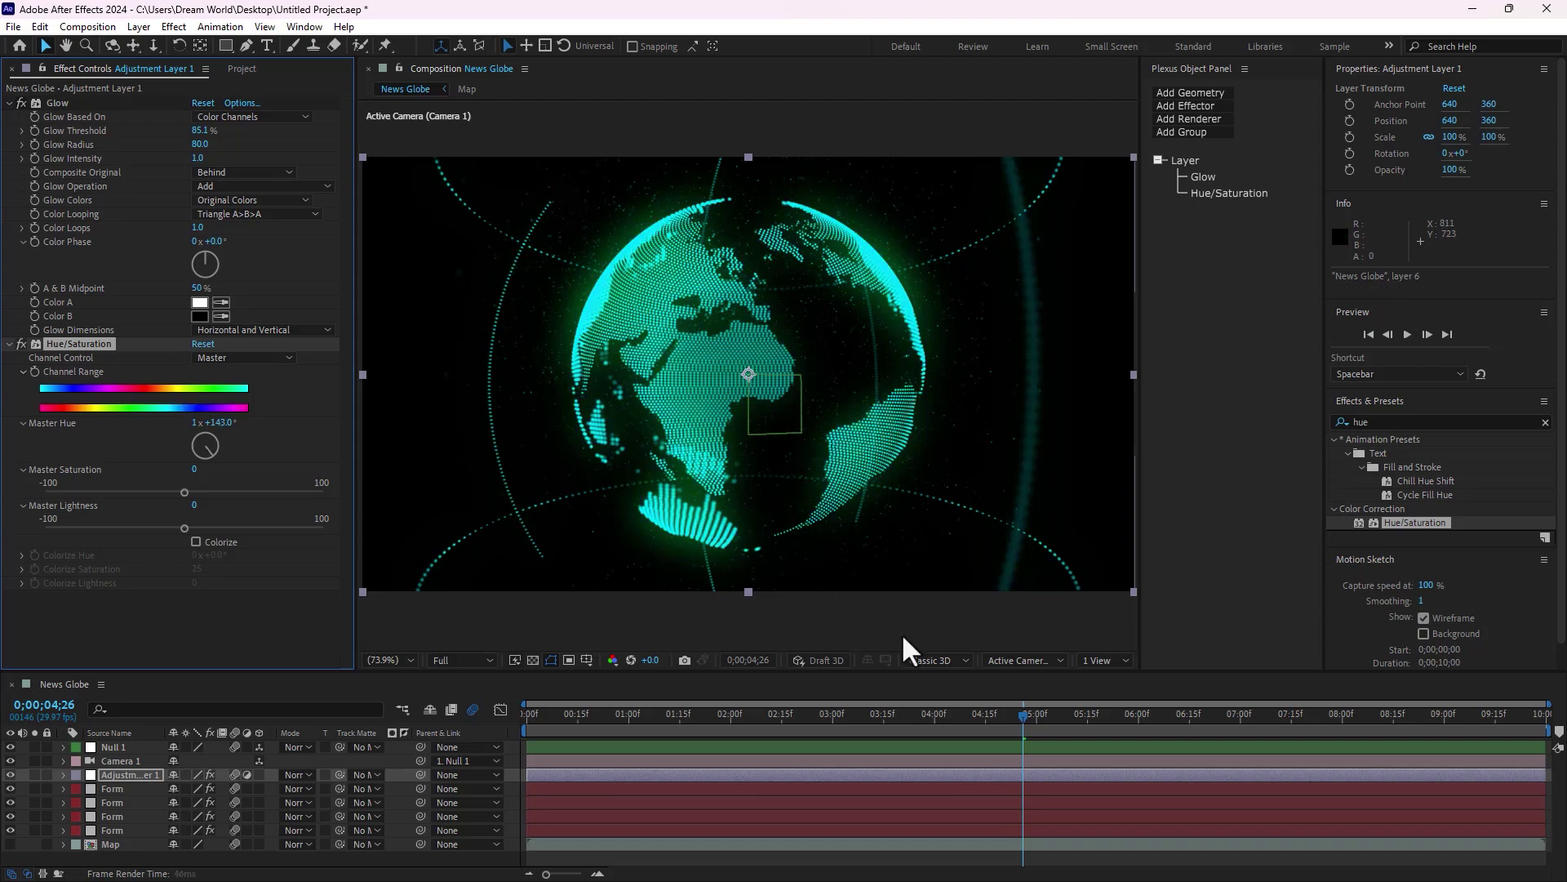
{"action": "mouse_move", "coordinate": [869, 719]}
{"action": "left_mouse_down"}
{"action": "mouse_move", "coordinate": [805, 718]}
{"action": "mouse_move", "coordinate": [1329, 694]}
{"action": "mouse_move", "coordinate": [1332, 713]}
{"action": "mouse_move", "coordinate": [836, 801]}
{"action": "mouse_move", "coordinate": [1306, 676]}
{"action": "mouse_move", "coordinate": [1350, 636]}
{"action": "left_mouse_up"}
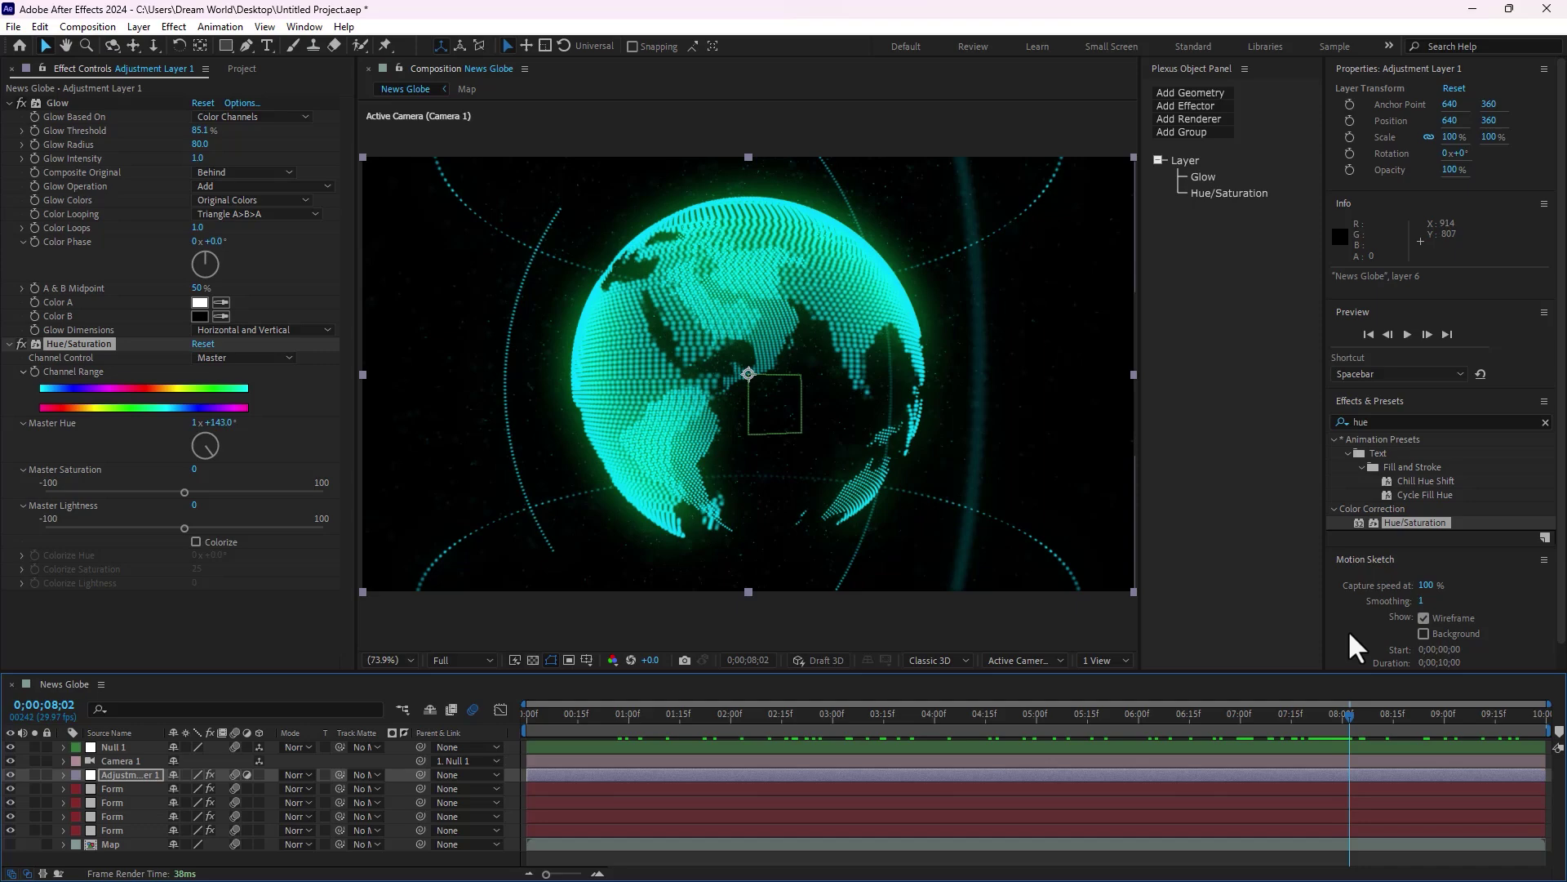
- Review the animation from about 3 to 7 seconds, then dolly Camera 1 in toward the globe
{"action": "mouse_move", "coordinate": [854, 707]}
{"action": "left_mouse_down"}
{"action": "mouse_move", "coordinate": [1339, 704]}
{"action": "mouse_move", "coordinate": [820, 703]}
{"action": "left_mouse_up"}
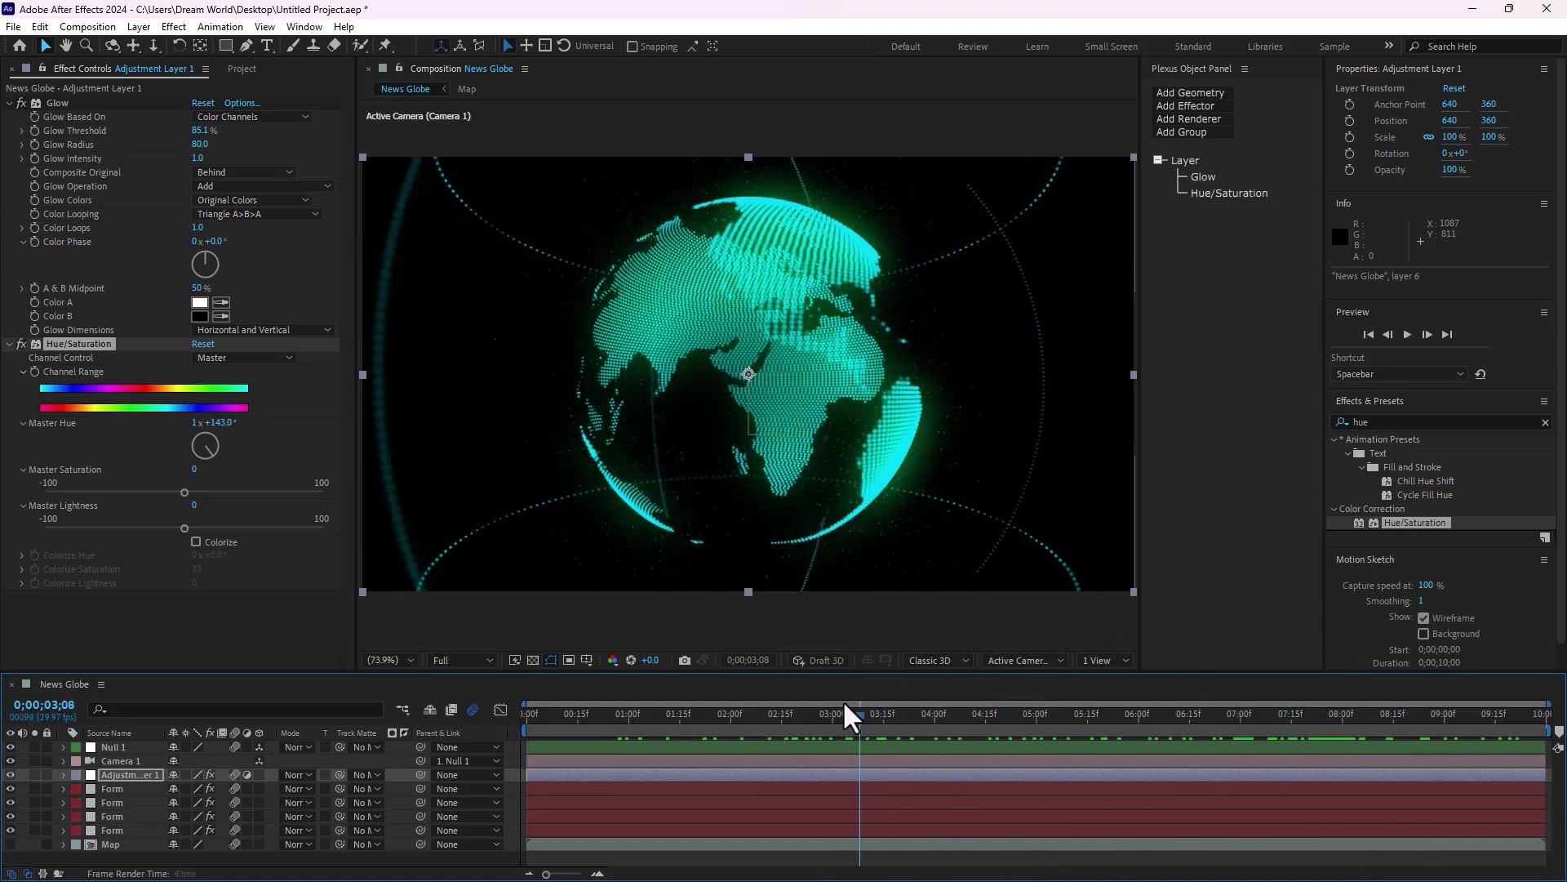
{"action": "mouse_move", "coordinate": [819, 703]}
{"action": "left_mouse_down"}
{"action": "mouse_move", "coordinate": [1231, 731]}
{"action": "mouse_move", "coordinate": [849, 756]}
{"action": "mouse_move", "coordinate": [1162, 703]}
{"action": "mouse_move", "coordinate": [1130, 727]}
{"action": "mouse_move", "coordinate": [1067, 731]}
{"action": "mouse_move", "coordinate": [914, 719]}
{"action": "left_mouse_up"}
{"action": "left_click", "coordinate": [154, 45]}
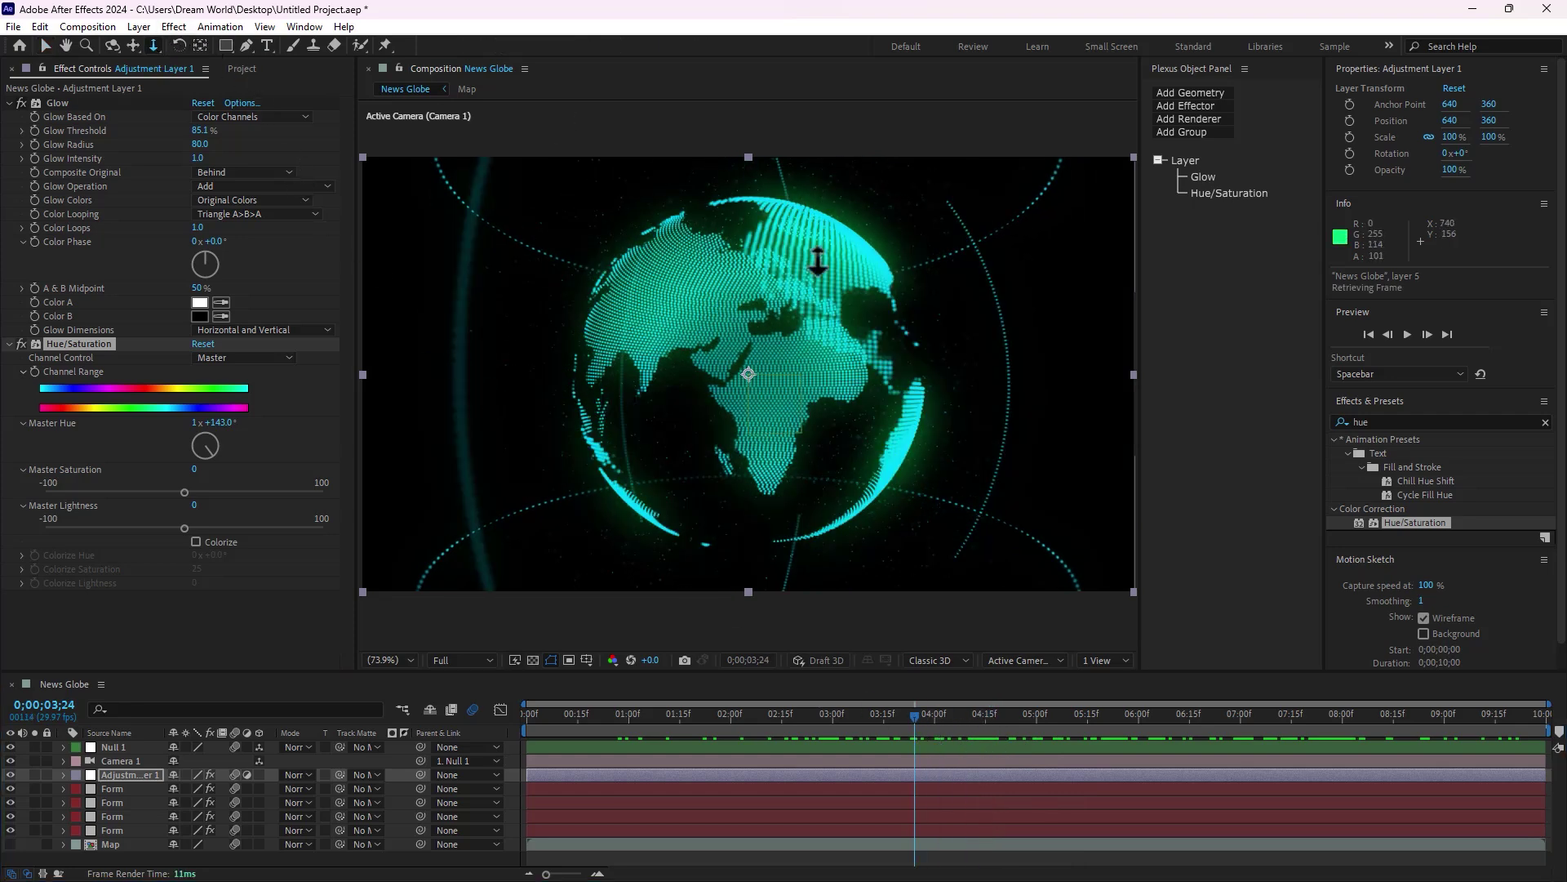
{"action": "left_click_drag", "start_coordinate": [876, 318], "coordinate": [890, 281]}
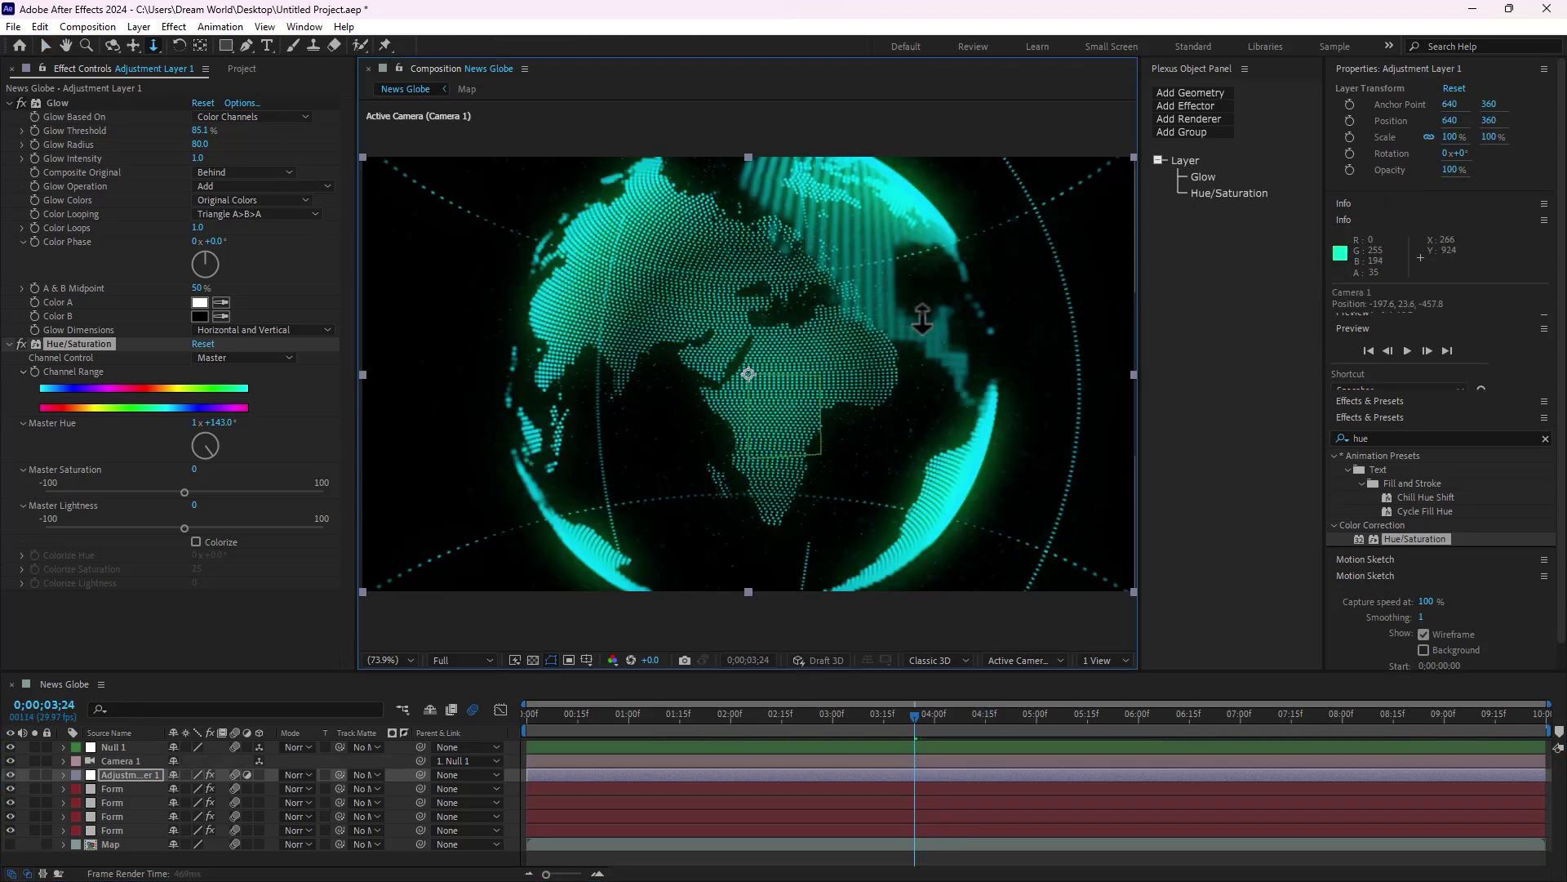
- Pan Camera 1 so the globe shifts left, then review the move from 02;25 to 04;15
{"action": "left_click", "coordinate": [133, 44]}
{"action": "left_click_drag", "start_coordinate": [895, 309], "coordinate": [912, 327]}
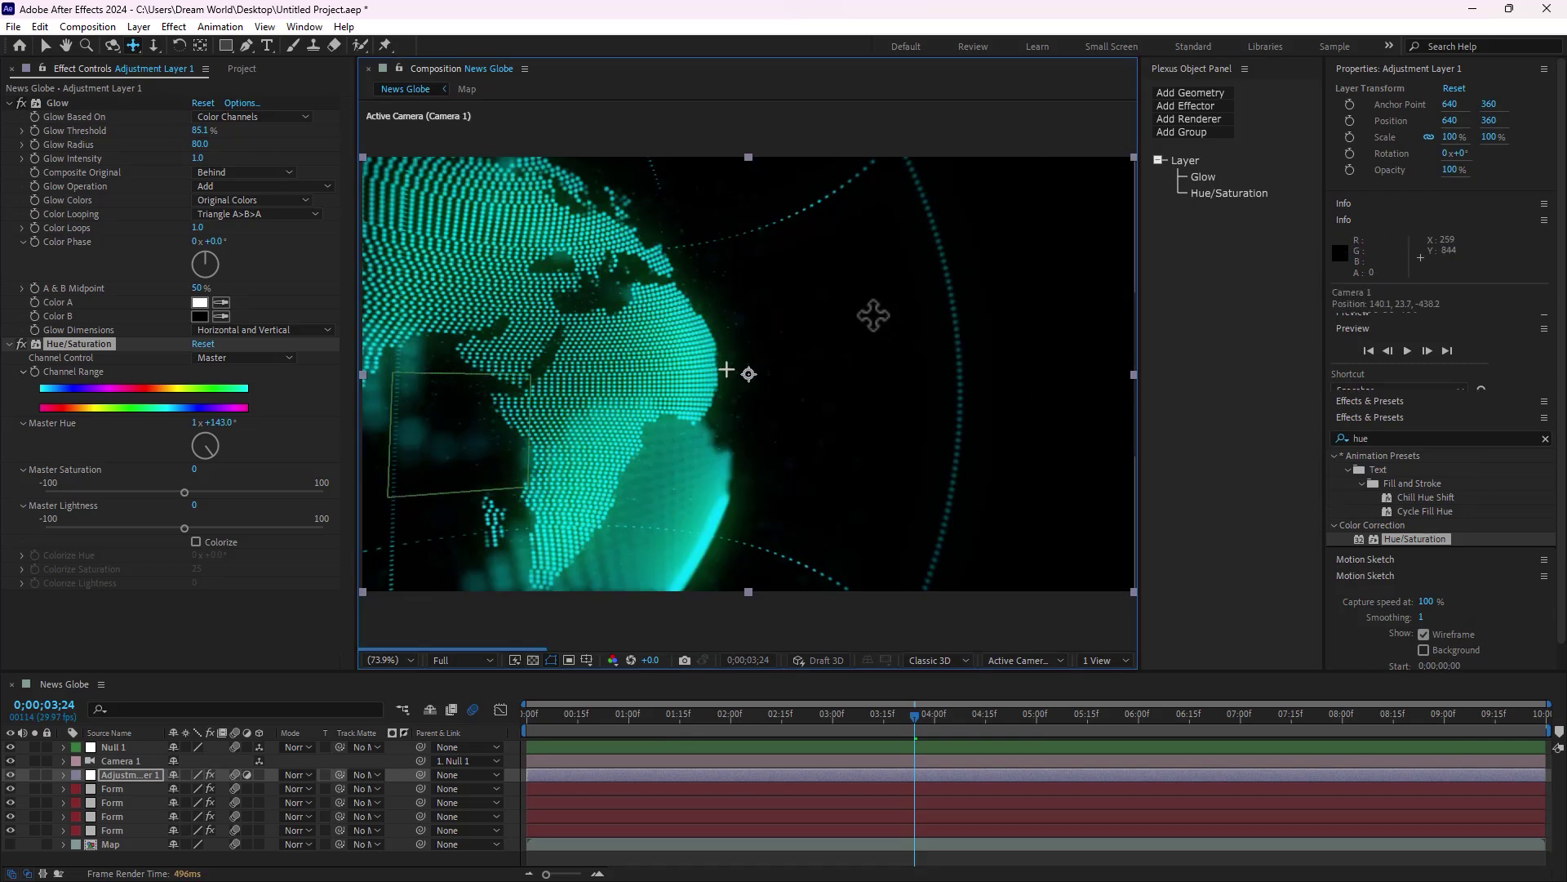
{"action": "left_click", "coordinate": [816, 715]}
{"action": "left_click_drag", "start_coordinate": [818, 717], "coordinate": [1304, 694]}
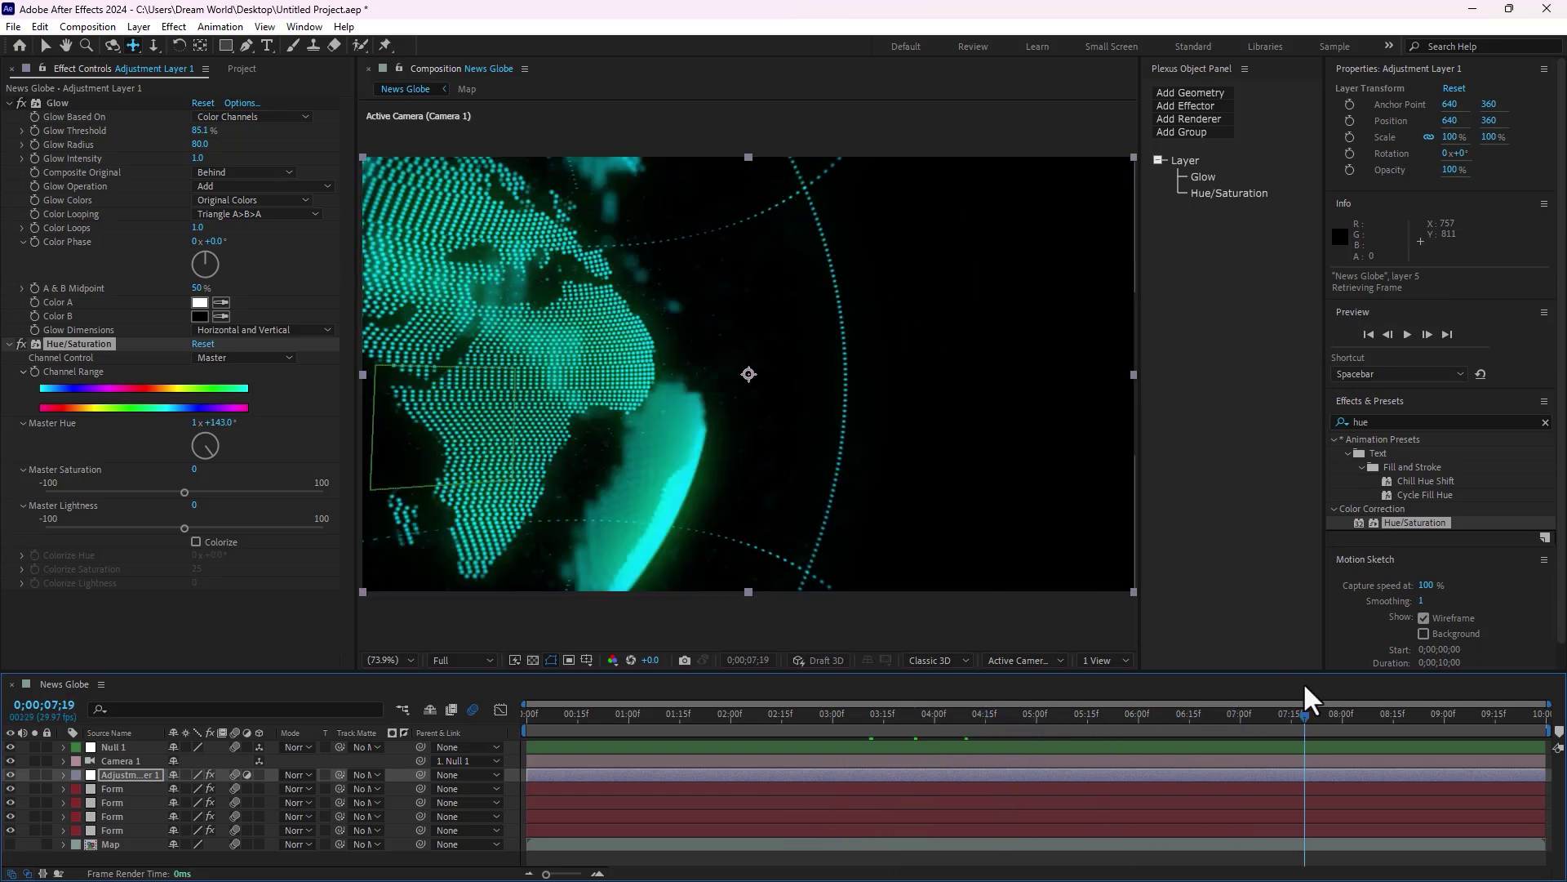